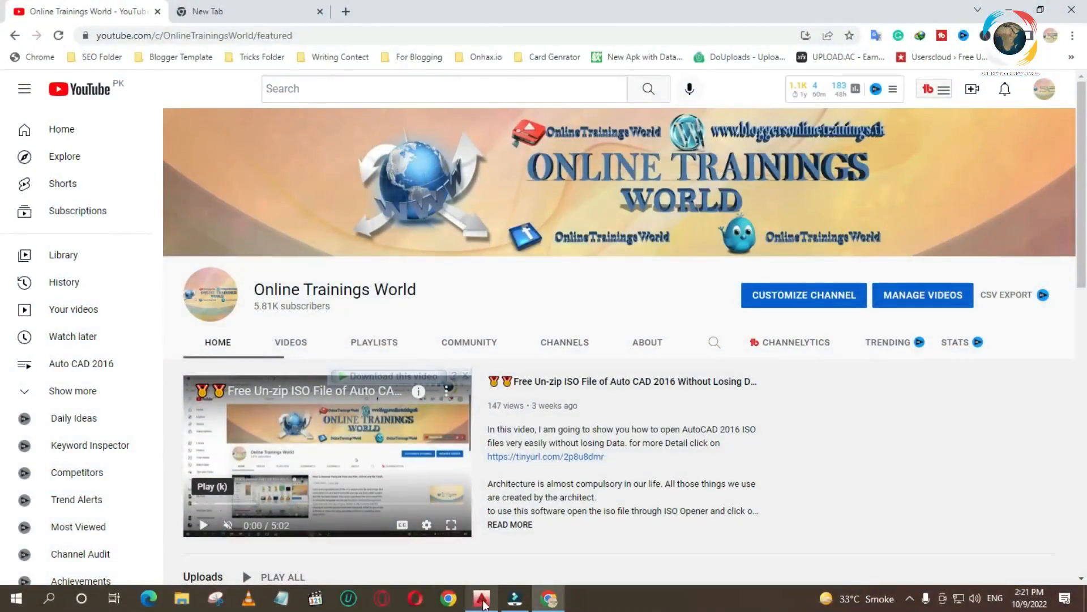
Switch to AutoCAD and look over the dimensioned front view of the bracket in the Circule Drawing file.
click(482, 598)
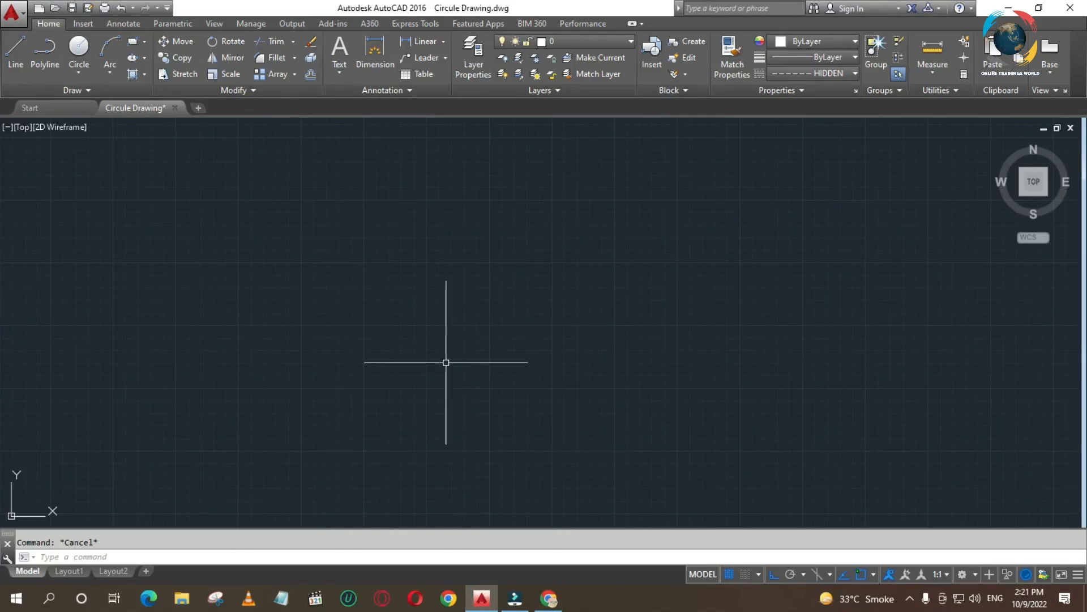
text(p)
key(Return)
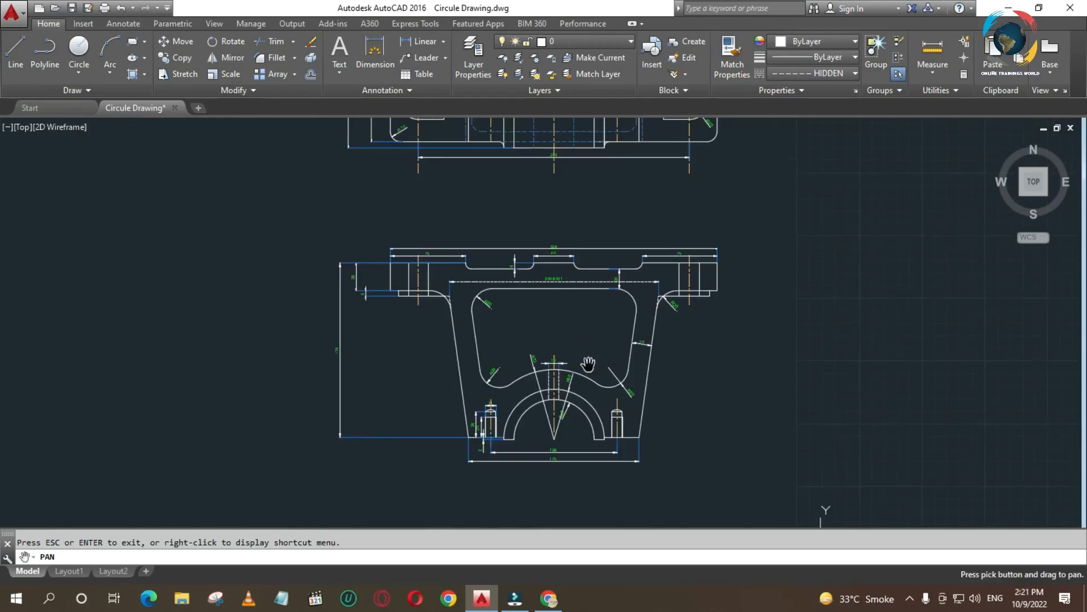
scroll(588, 366, up, 2)
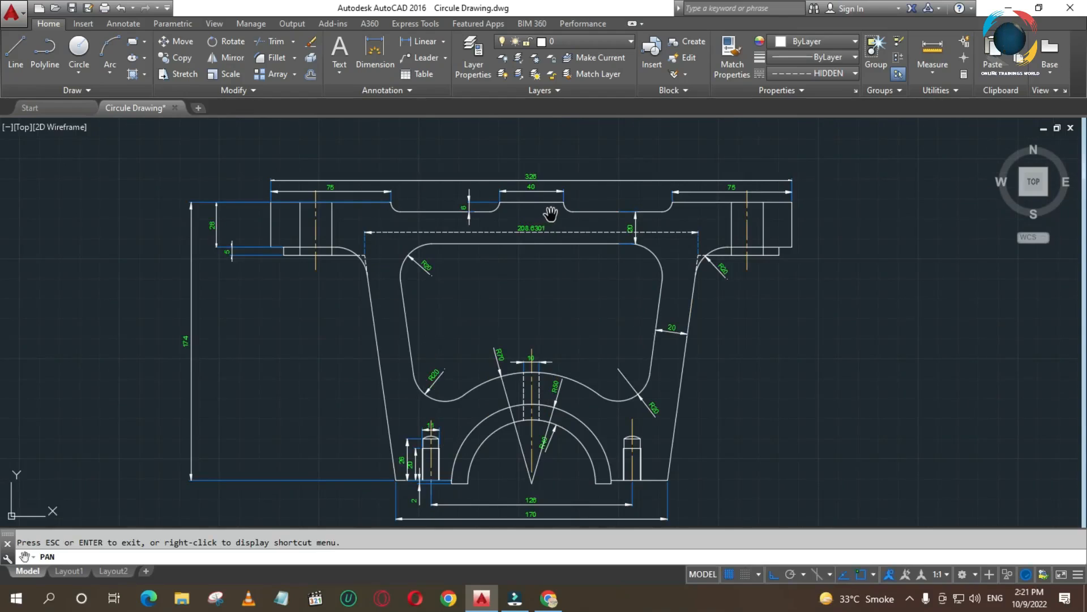
mouse_move(589, 262)
mouse_down()
mouse_move(364, 293)
mouse_move(80, 289)
mouse_move(88, 294)
mouse_up()
key(Escape)
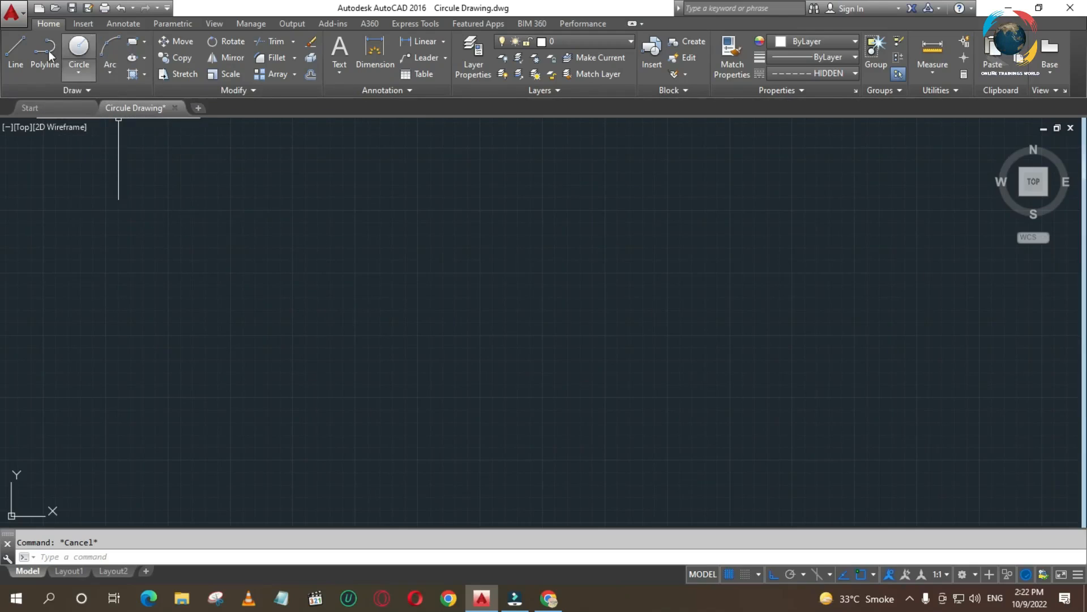
Start a rectangle with its first corner in the empty area beside the reference view.
click(145, 43)
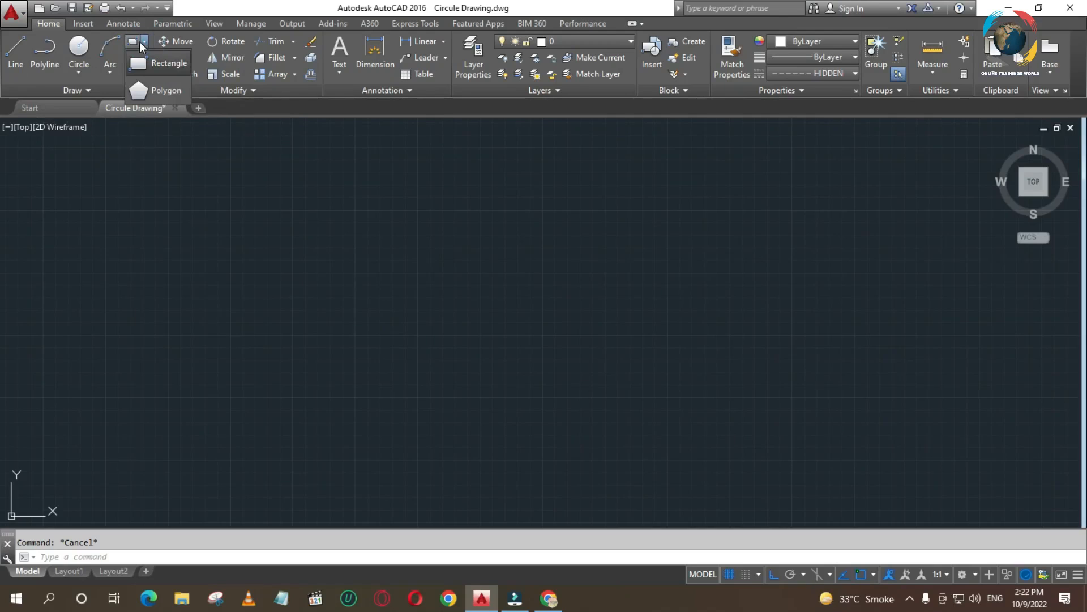
click(133, 221)
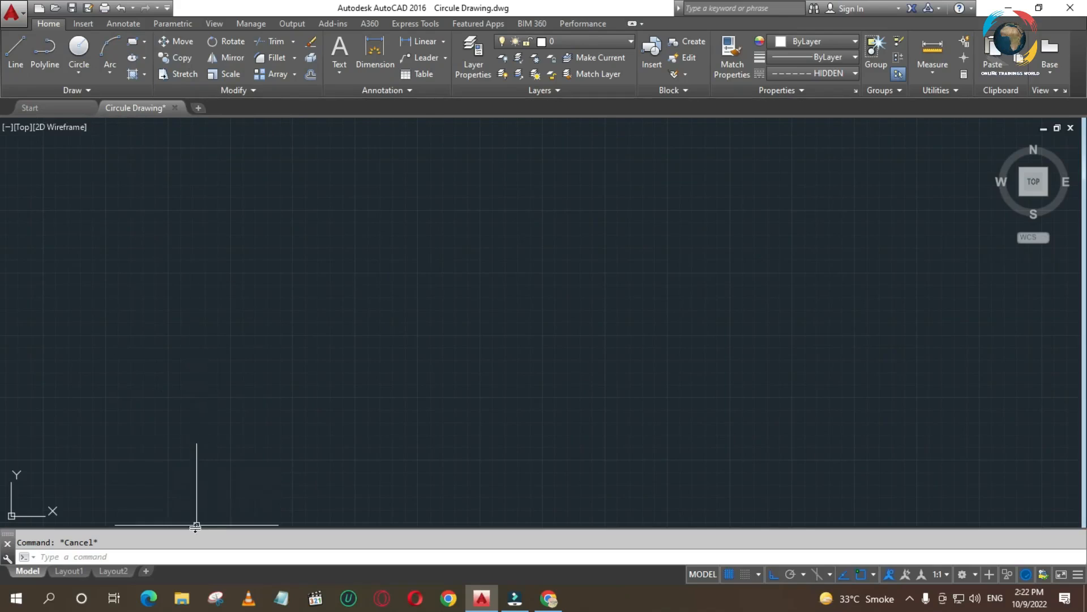
key(Return)
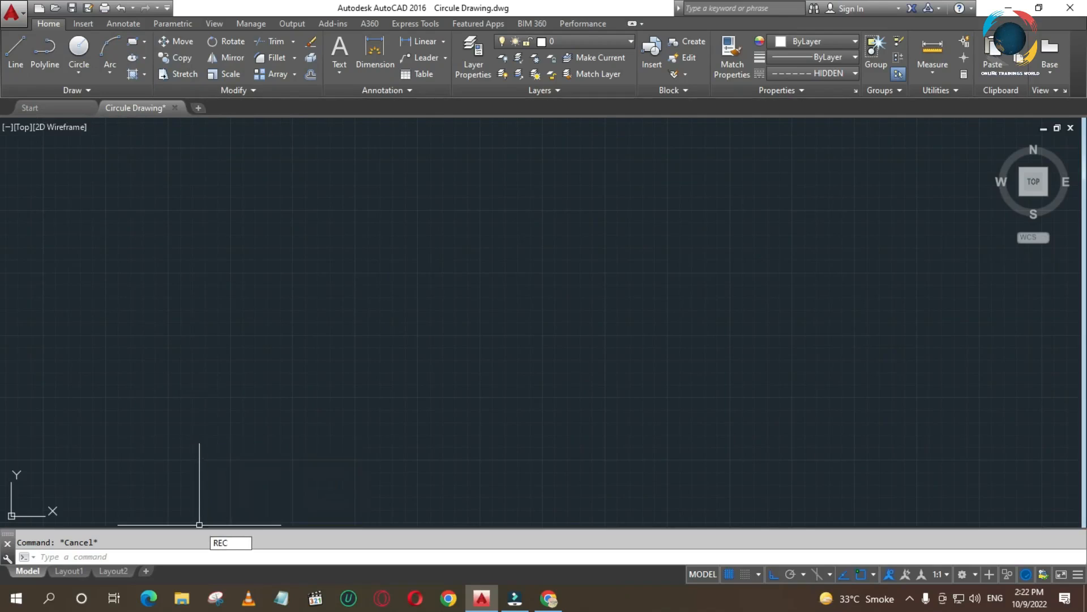
click(348, 390)
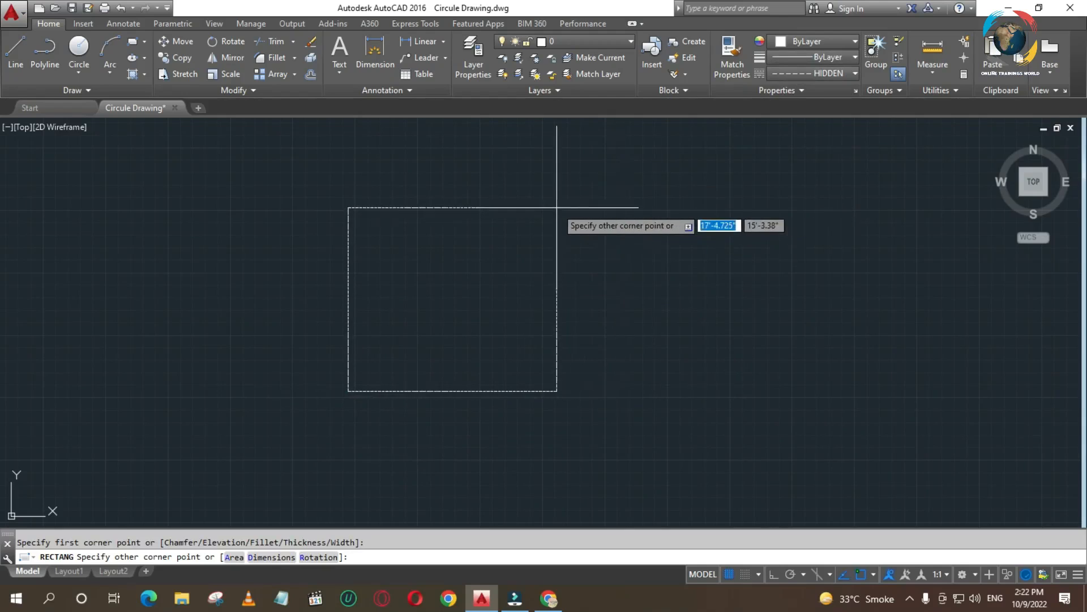
Examine the reference view's overall width and height and the small offset dimension at its base.
scroll(602, 233, down, 4)
scroll(374, 241, up, 5)
scroll(366, 231, up, 6)
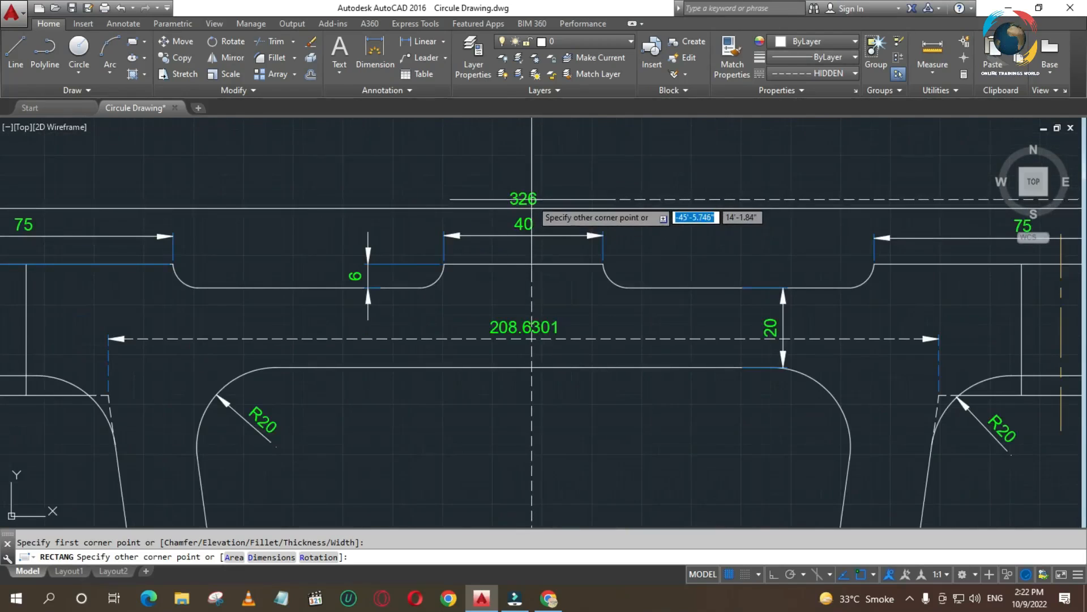
scroll(308, 333, down, 5)
scroll(386, 260, up, 8)
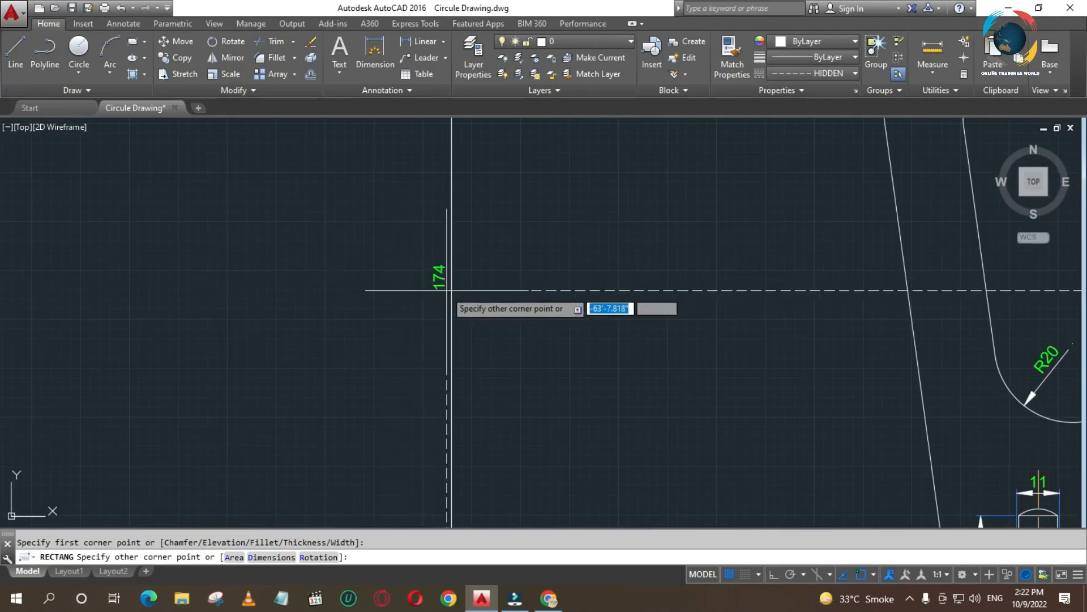
scroll(440, 290, down, 3)
scroll(441, 290, down, 3)
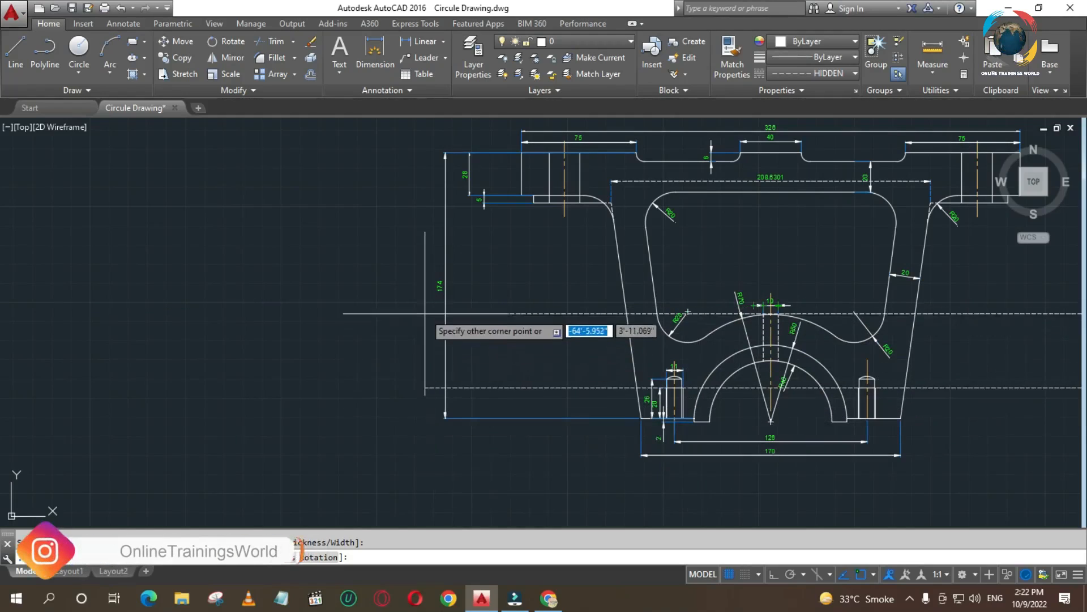
scroll(687, 412, up, 4)
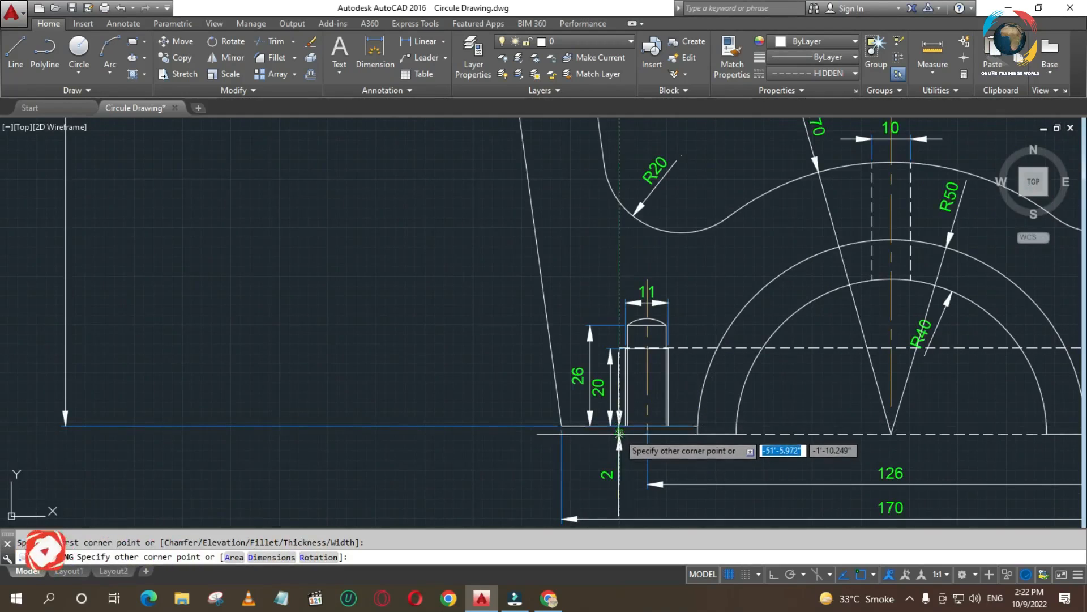
scroll(526, 360, down, 4)
scroll(901, 332, up, 11)
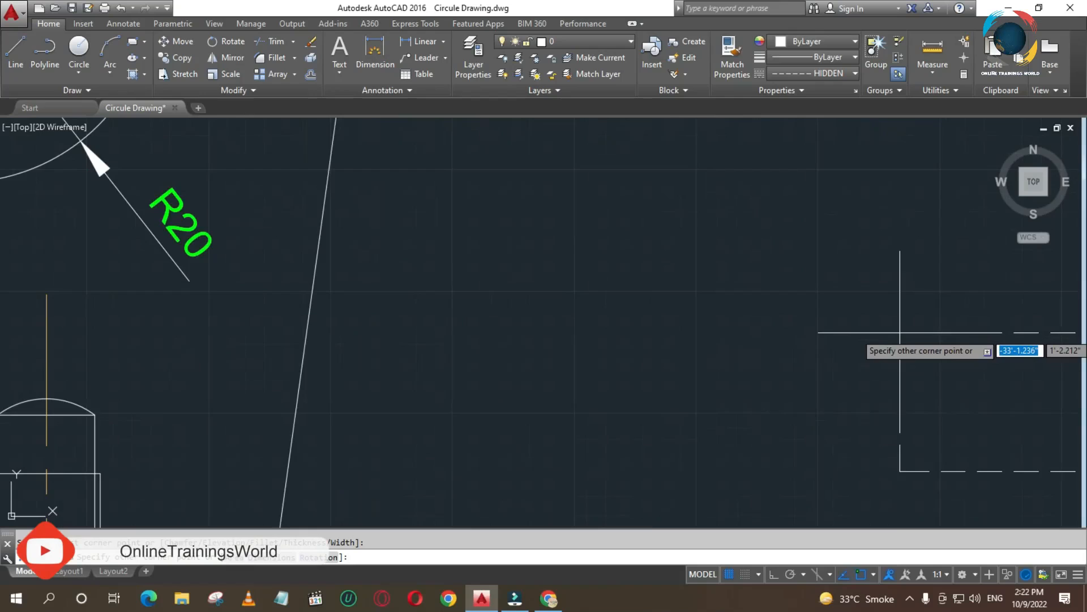
scroll(481, 341, down, 9)
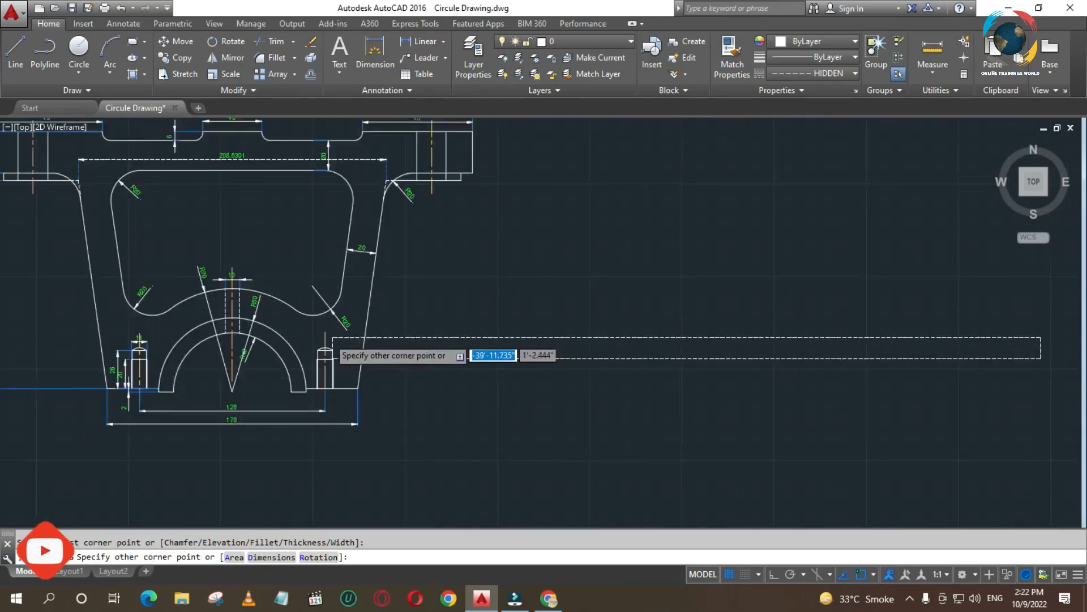
scroll(481, 341, down, 3)
scroll(833, 340, up, 6)
scroll(816, 317, up, 4)
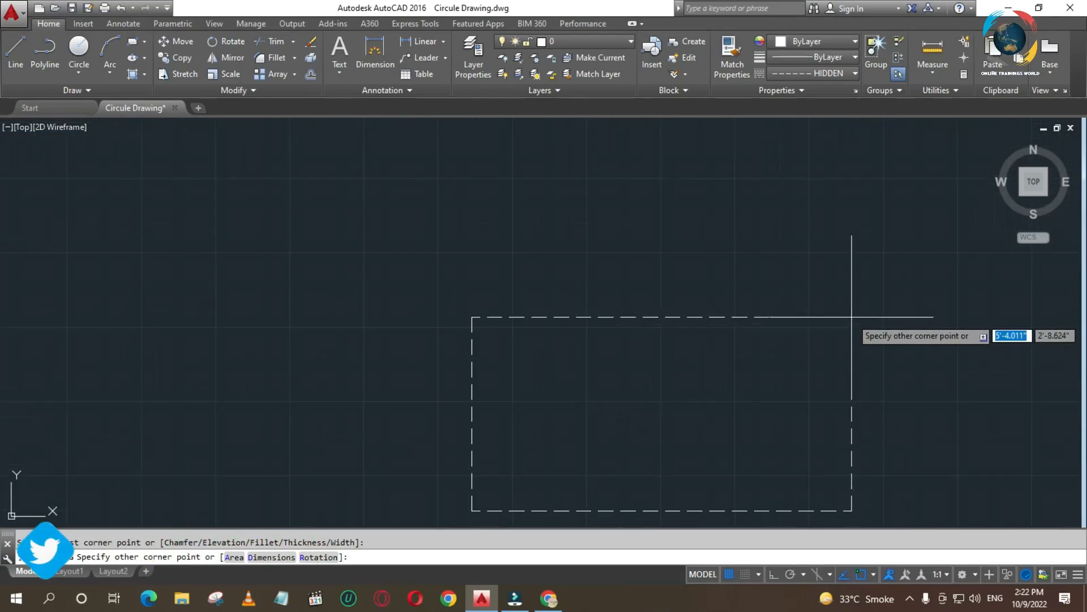
Complete the rectangle with a width of 326 and a height of 176.
text(326)
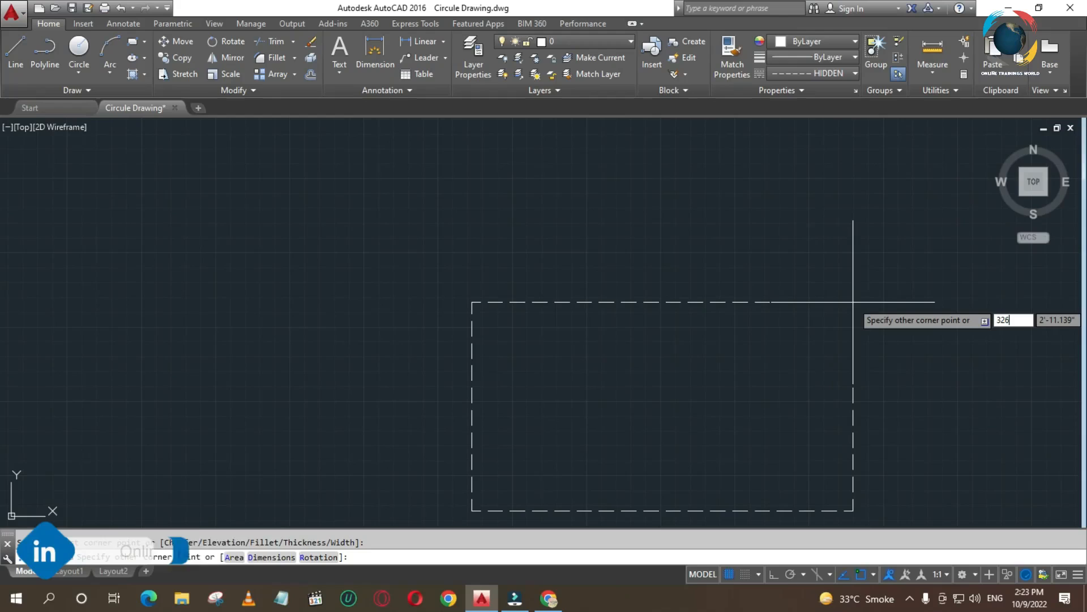
key(Tab)
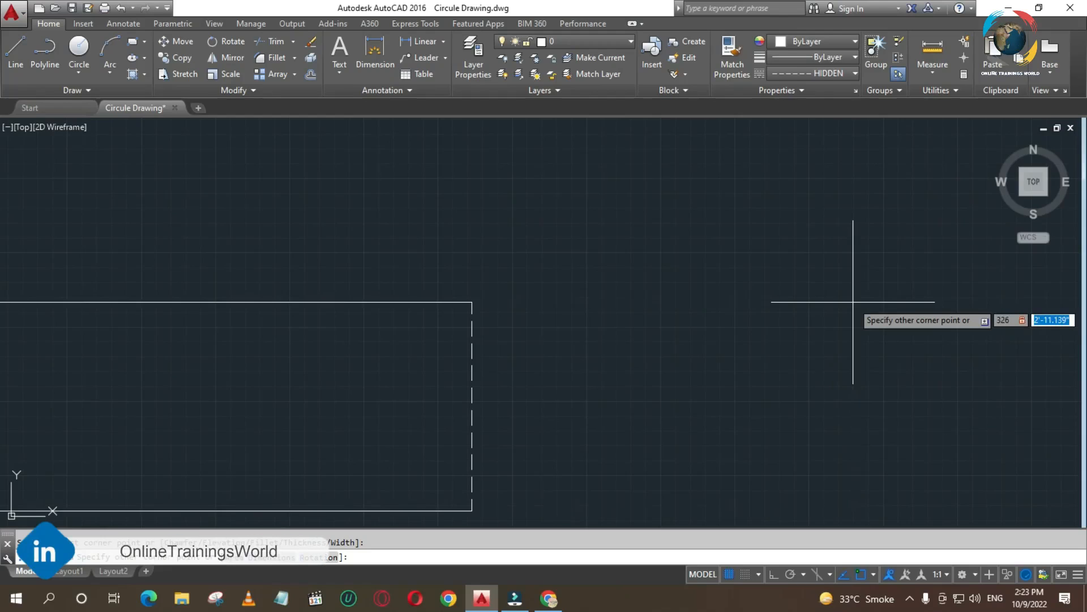
text(176)
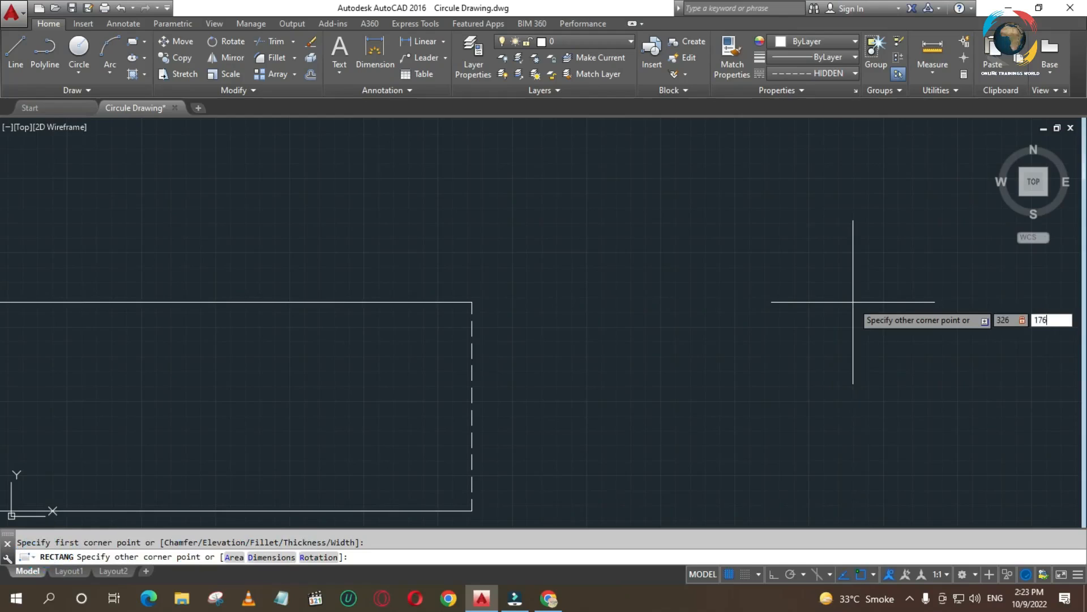
key(Return)
scroll(853, 302, down, 5)
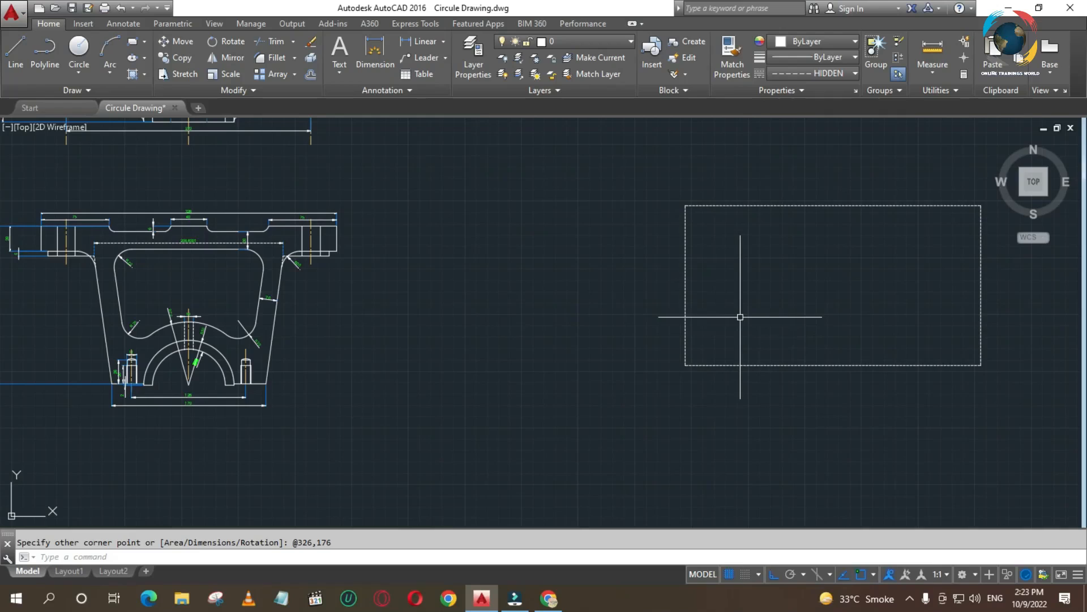
Set the linetype of the new rectangle and the current linetype for new objects to ByLayer.
text(p)
key(Return)
drag(806, 296, 416, 343)
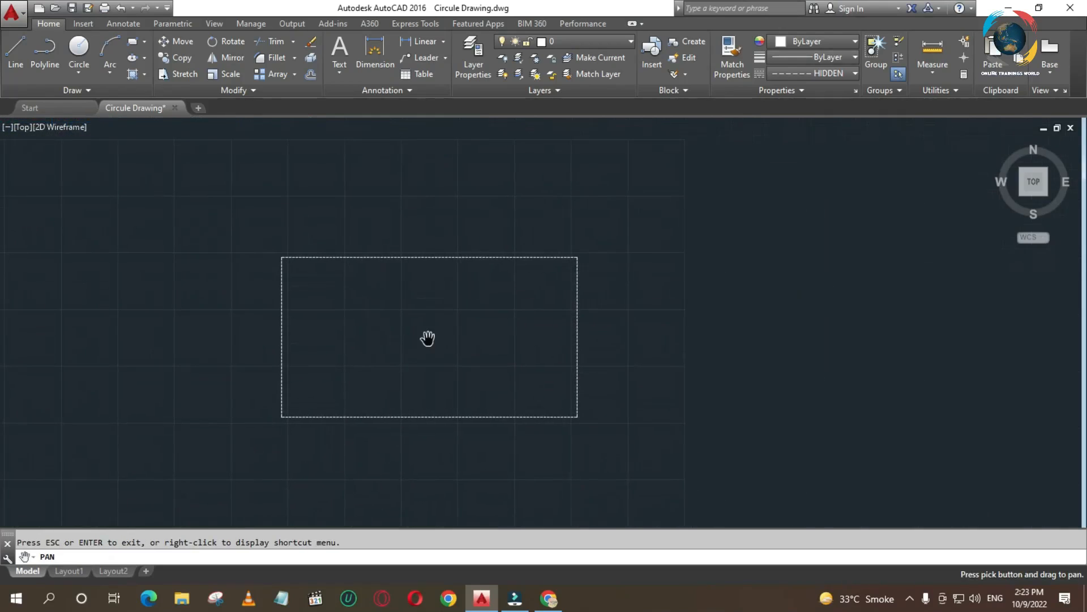
scroll(430, 338, up, 2)
key(Escape)
click(663, 258)
key(Escape)
click(838, 73)
click(662, 208)
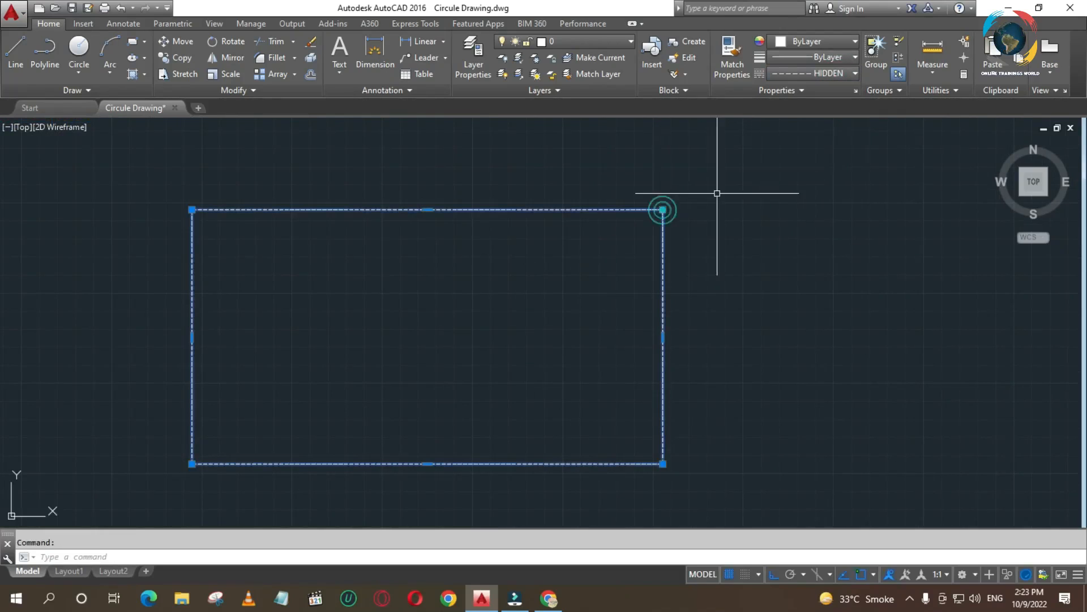
click(823, 74)
click(798, 91)
key(Escape)
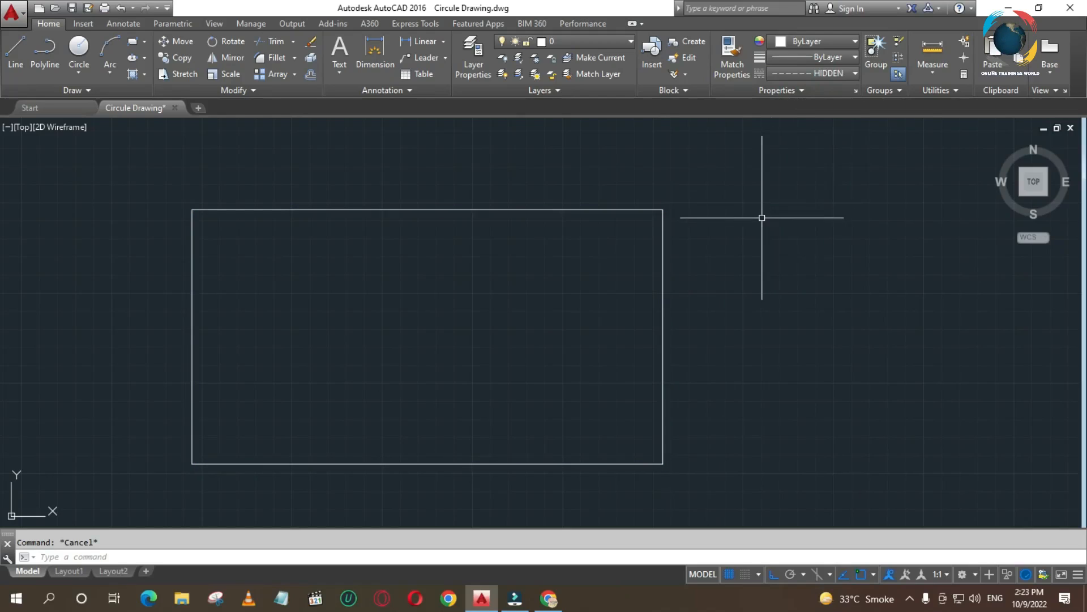
click(822, 73)
click(807, 92)
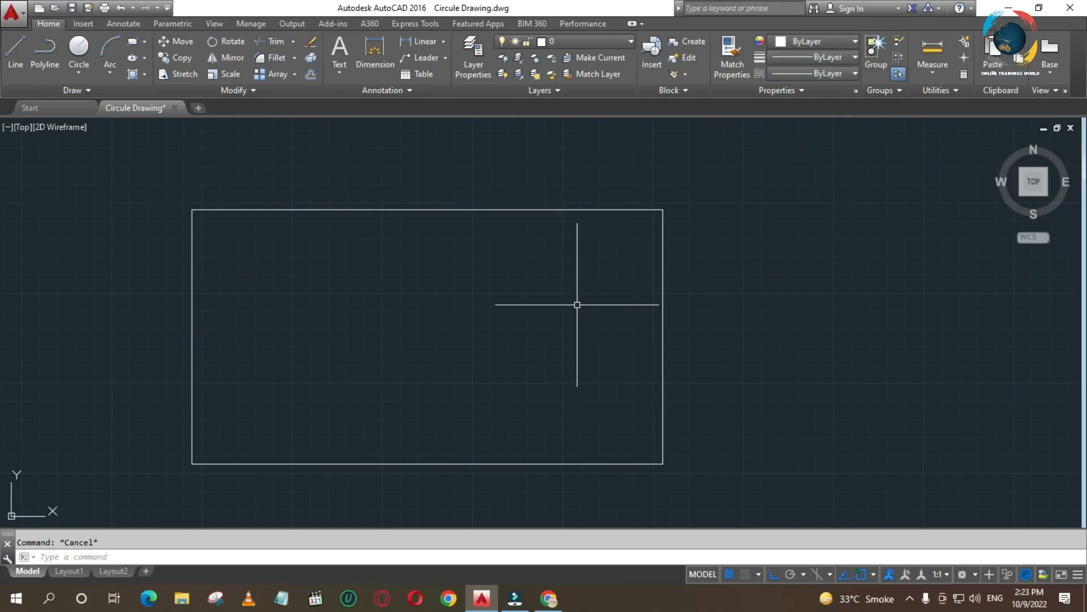
Check the arc radii in the reference view and draw a circle of radius 40 centred on the midpoint of the rectangle's lower edge.
scroll(486, 317, down, 2)
scroll(429, 422, up, 2)
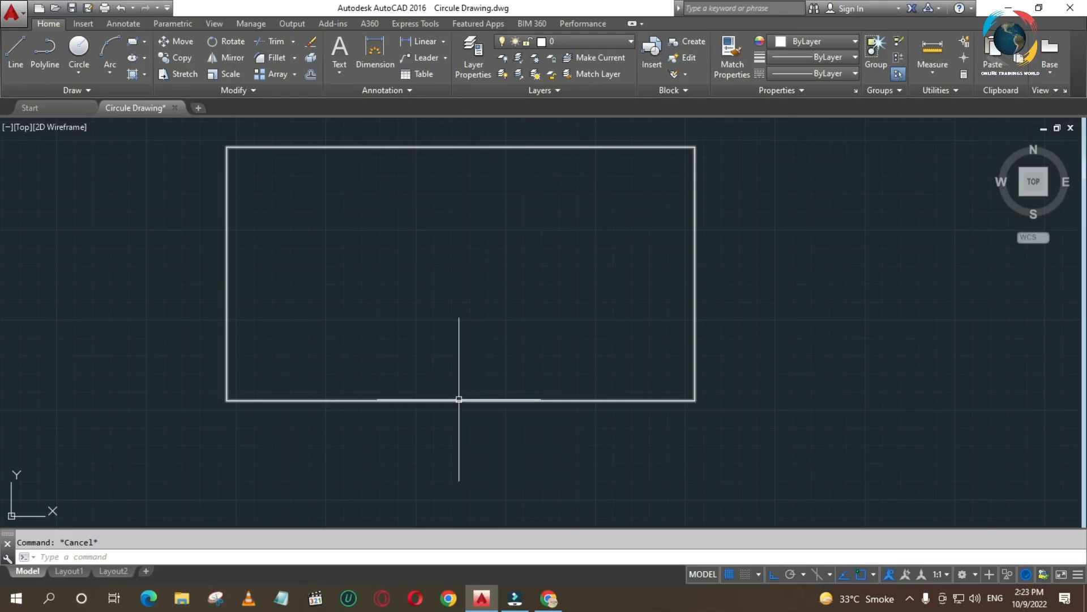
scroll(479, 356, down, 5)
scroll(235, 365, up, 8)
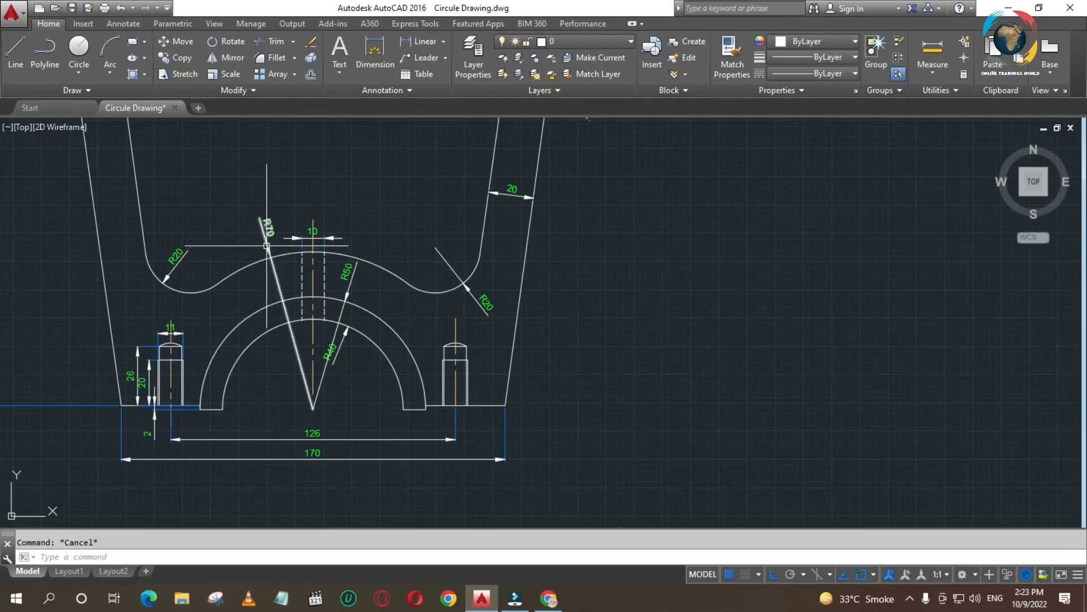
scroll(772, 317, down, 4)
scroll(813, 292, up, 10)
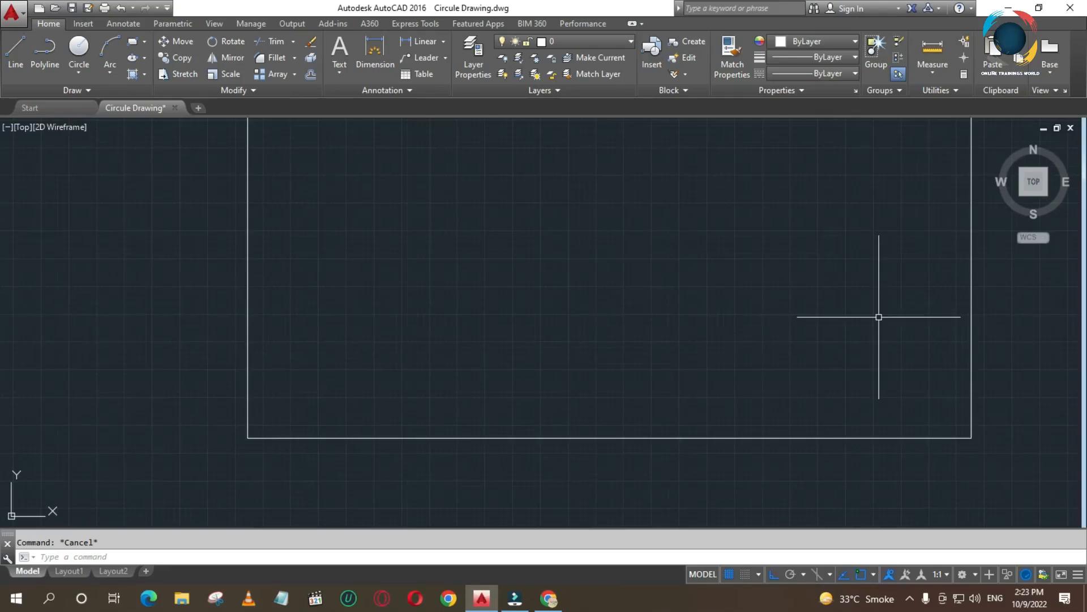
scroll(753, 357, down, 4)
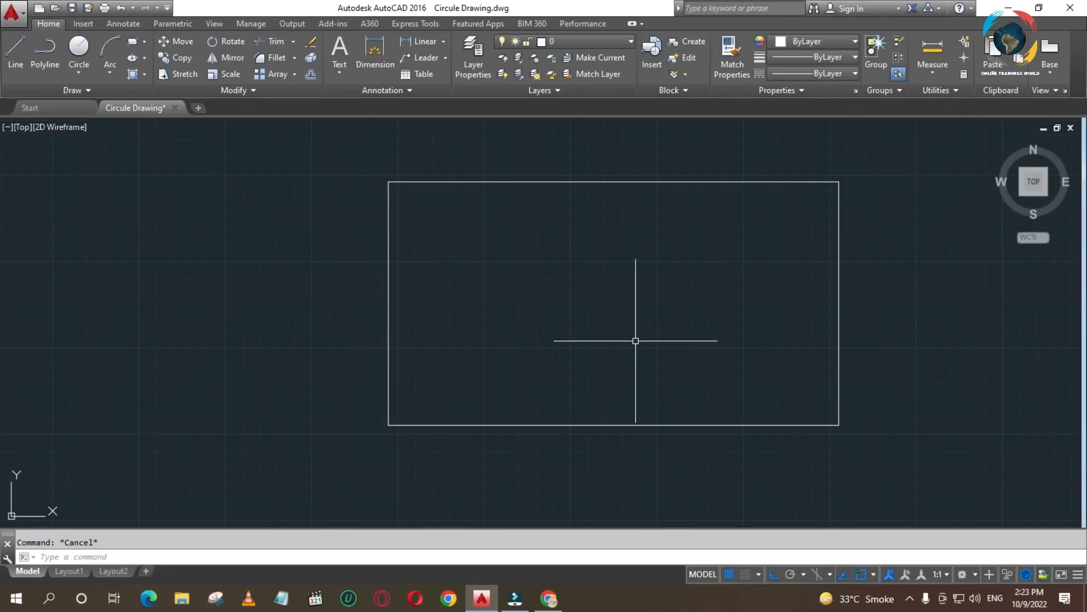
key(Return)
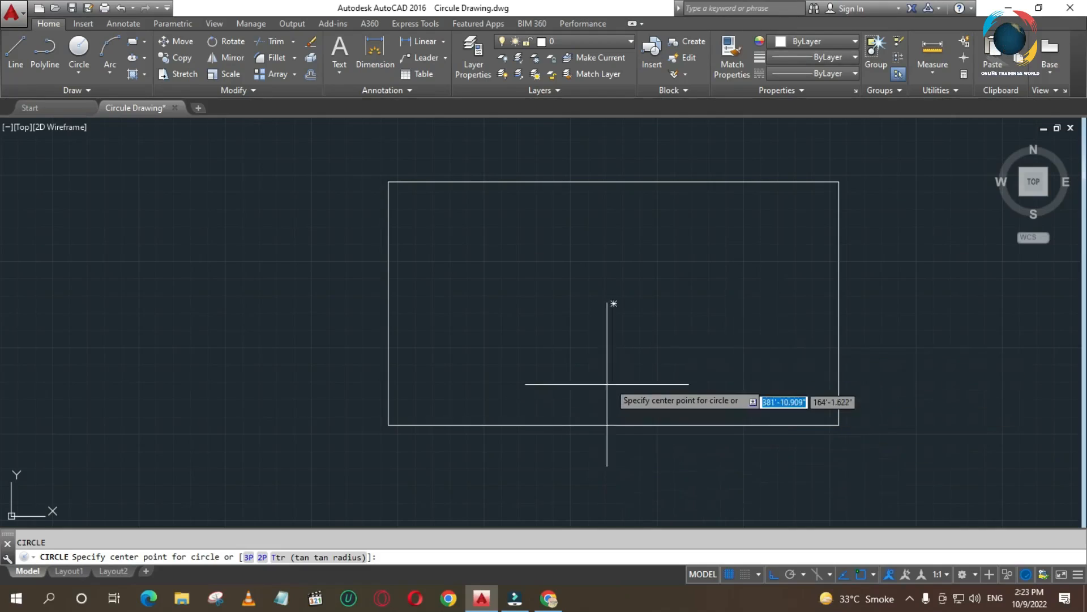
click(614, 425)
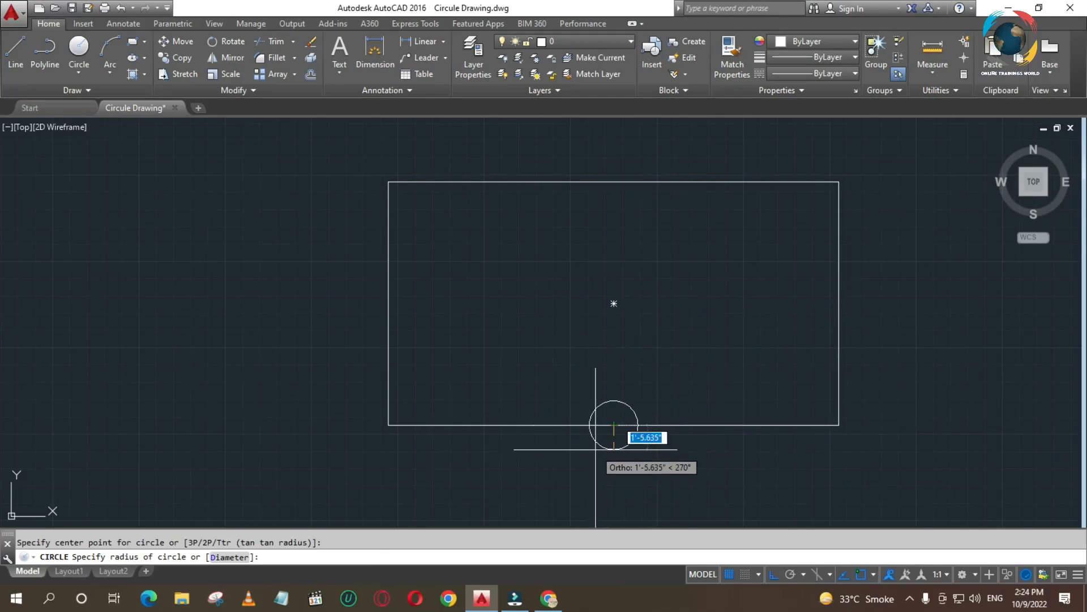
text(4)
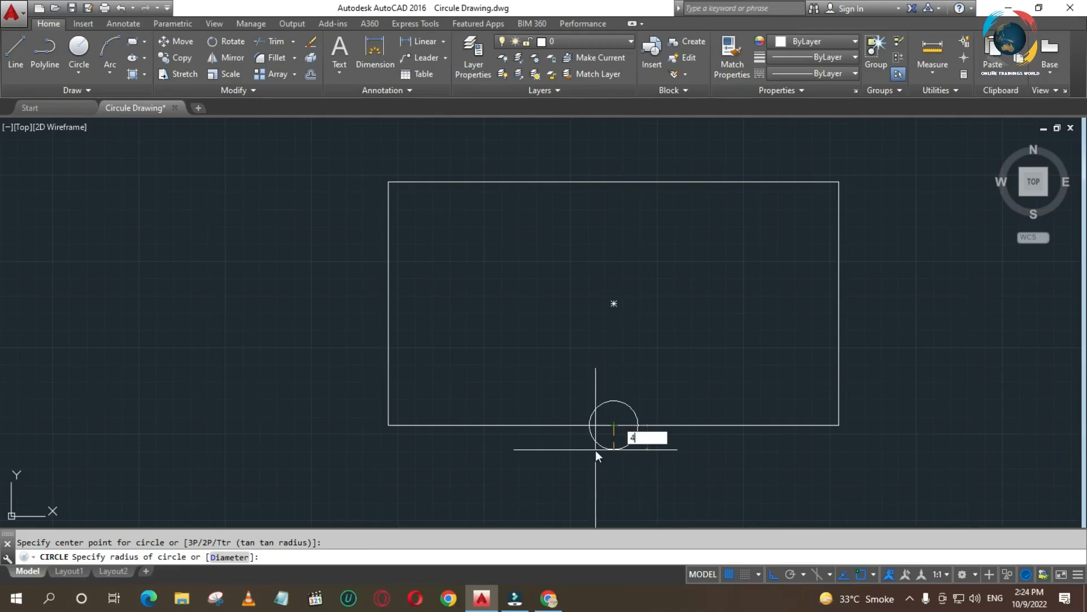
text(0)
key(Return)
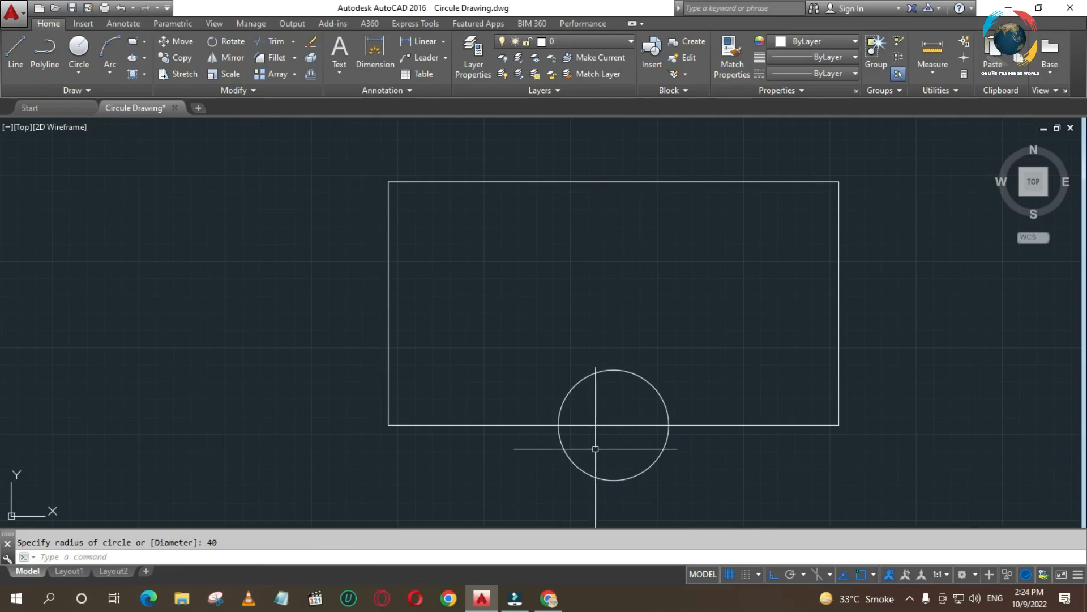
Draw a concentric circle of radius 50 at the midpoint of the rectangle's lower edge.
key(Return)
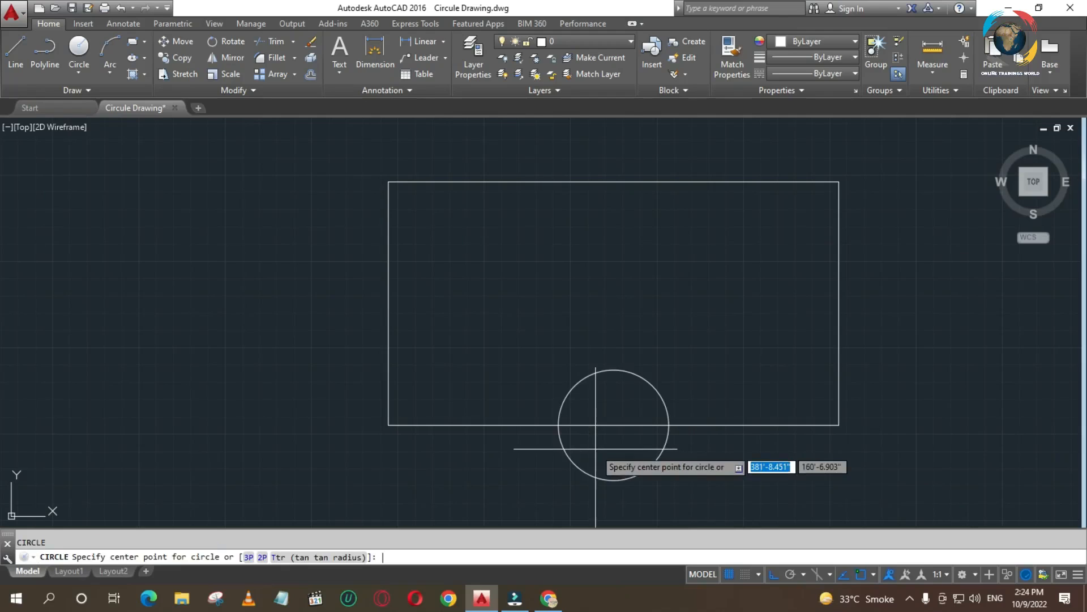
click(614, 425)
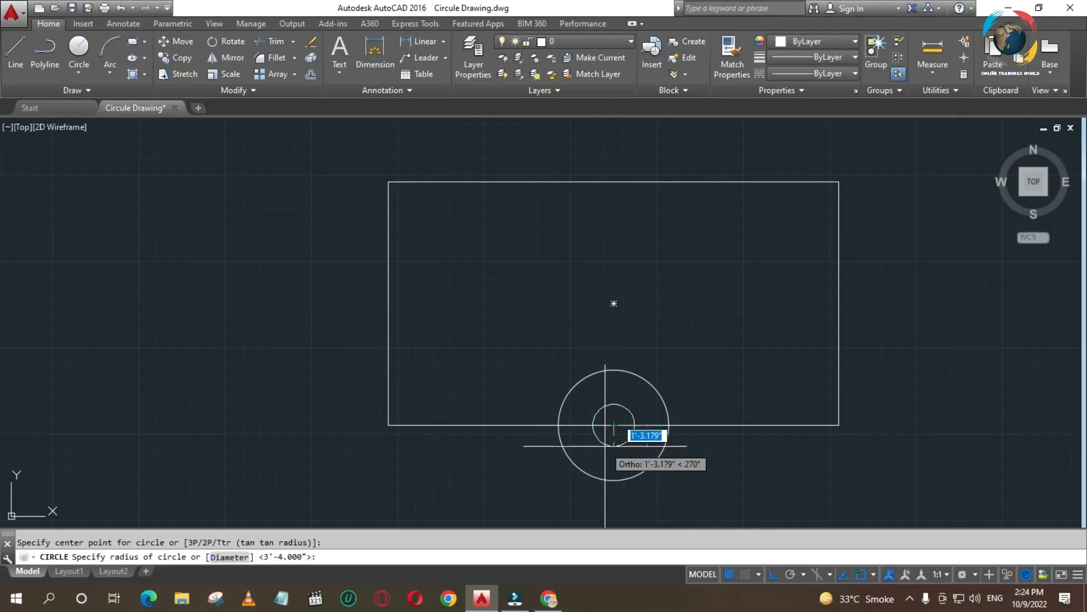
text(50)
key(Return)
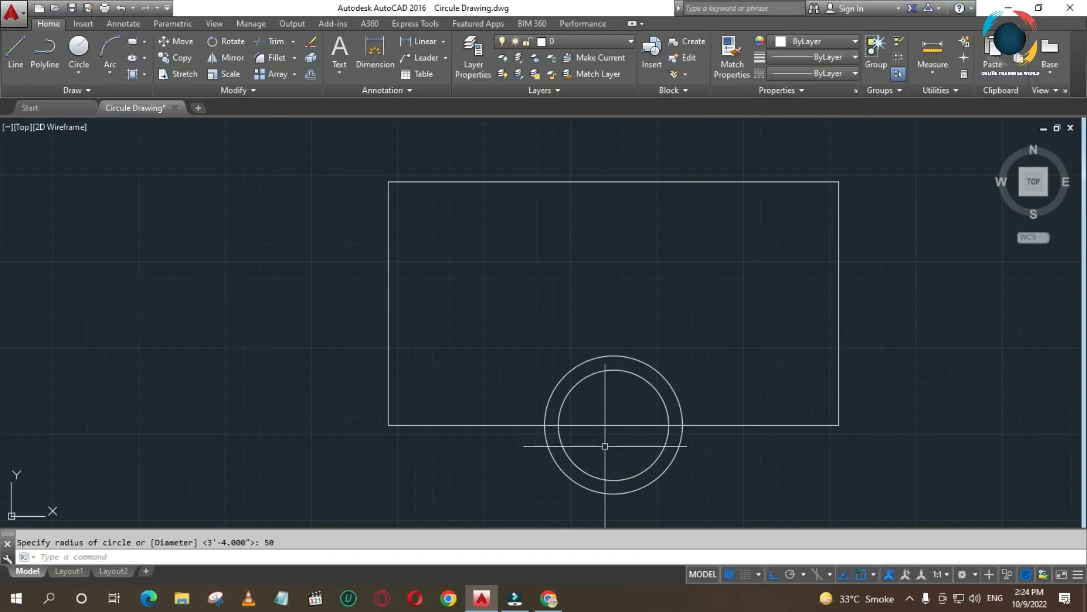
Draw a third concentric circle of radius 70 at the midpoint of the rectangle's lower edge.
key(Return)
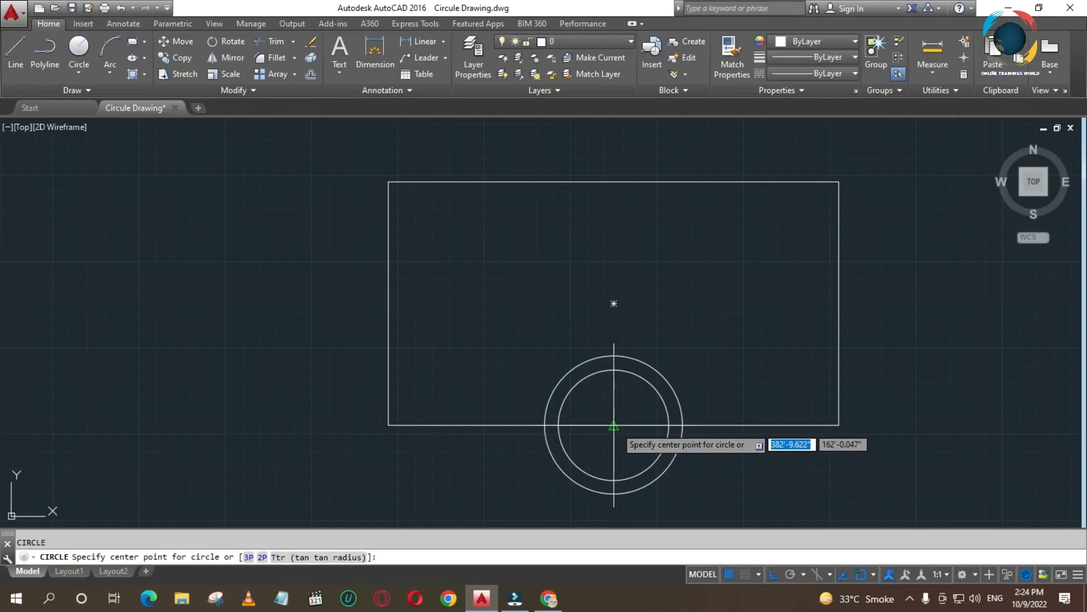
click(613, 425)
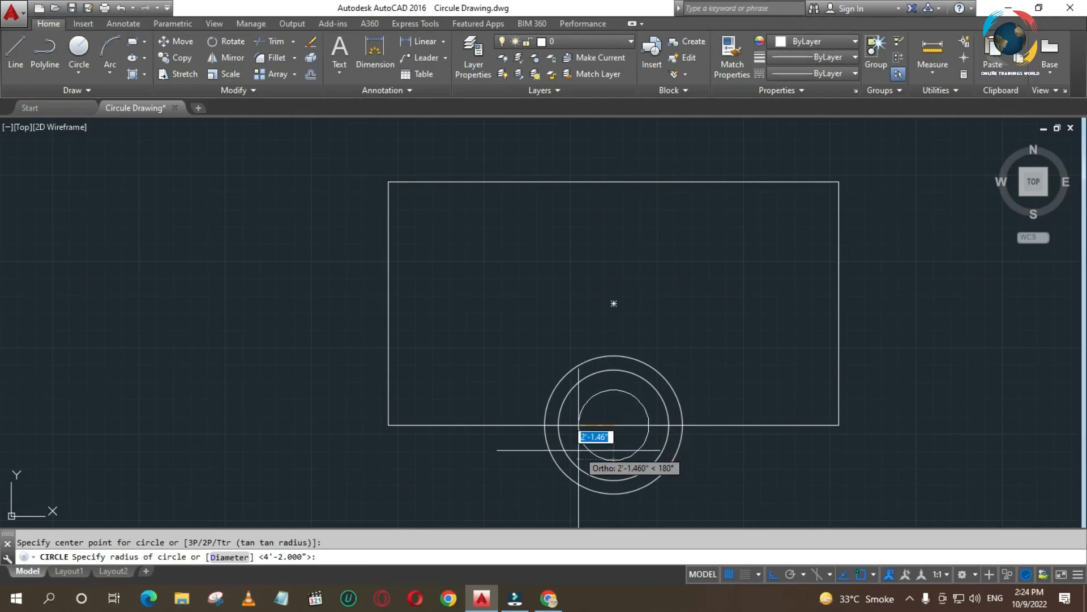
key(Return)
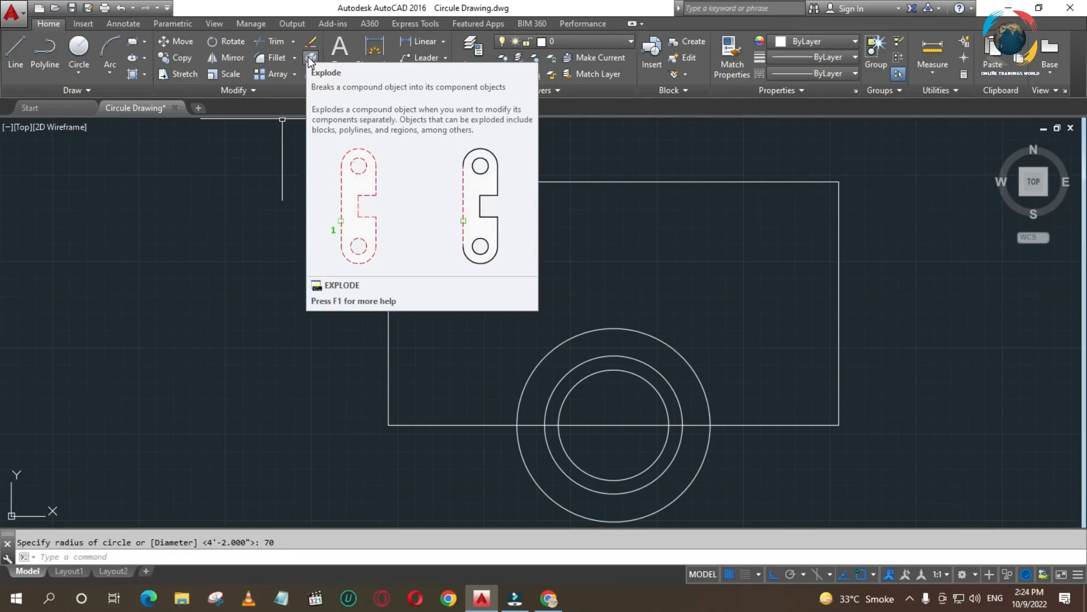
Explode the rectangle into separate lines.
click(309, 57)
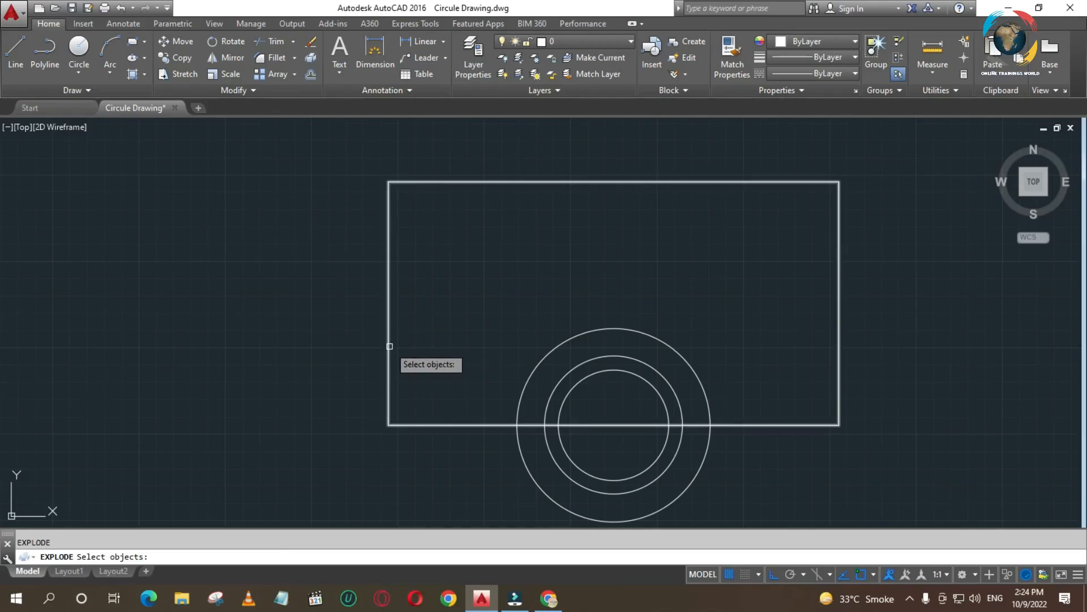
click(389, 346)
key(Return)
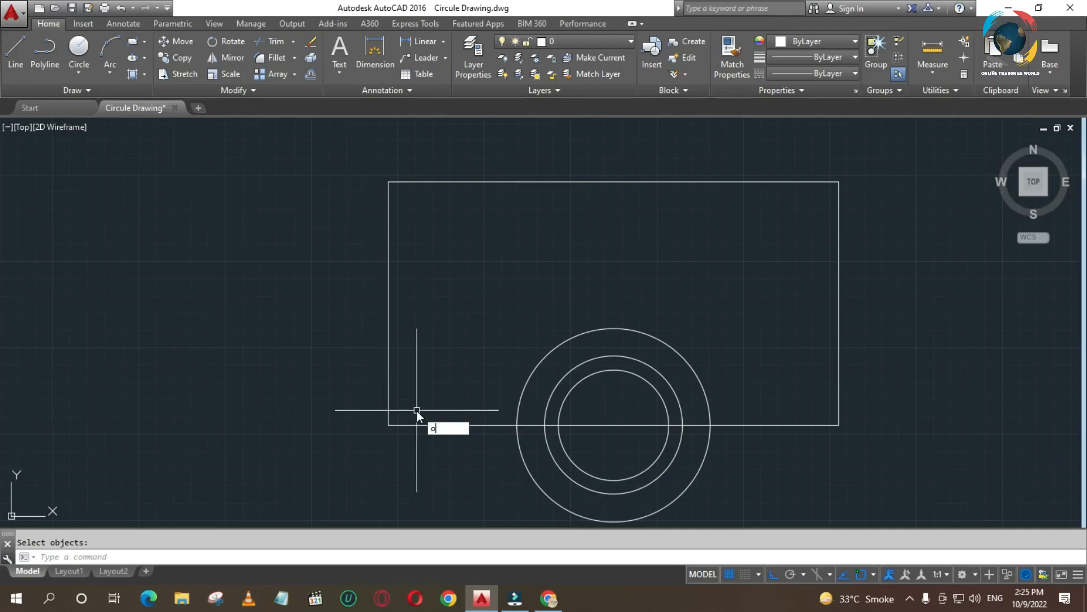
Examine the flange thickness and the small step dimension below it in the reference front view.
key(Return)
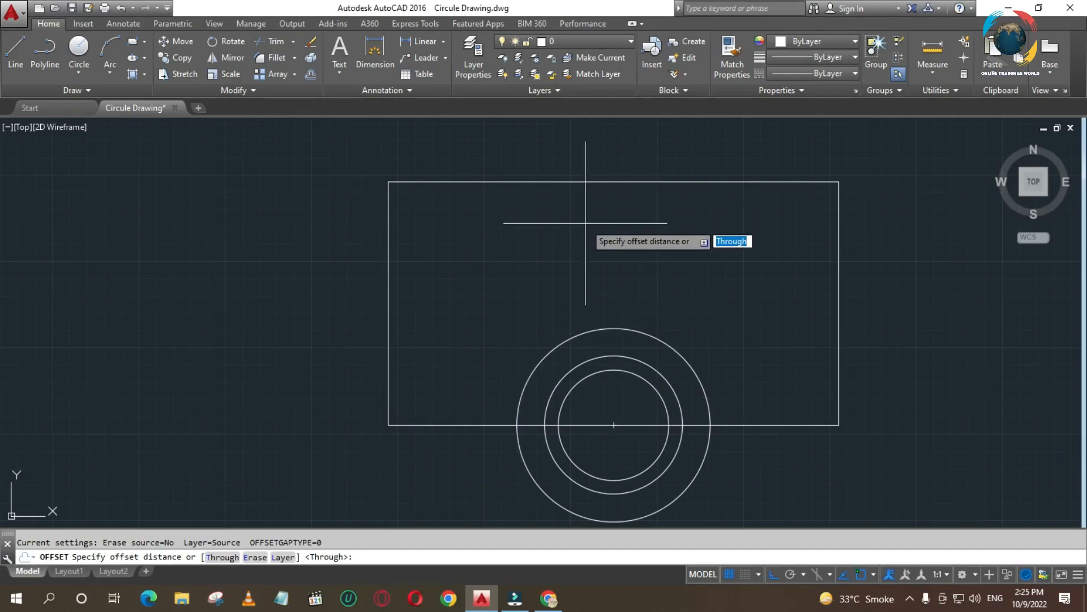
scroll(684, 228, down, 4)
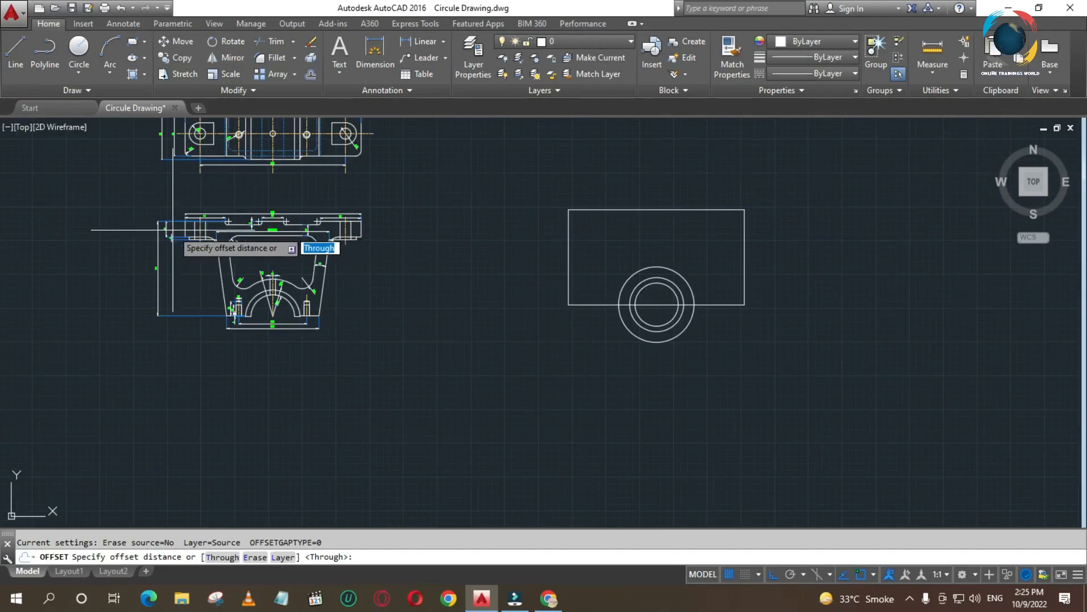
scroll(170, 223, up, 6)
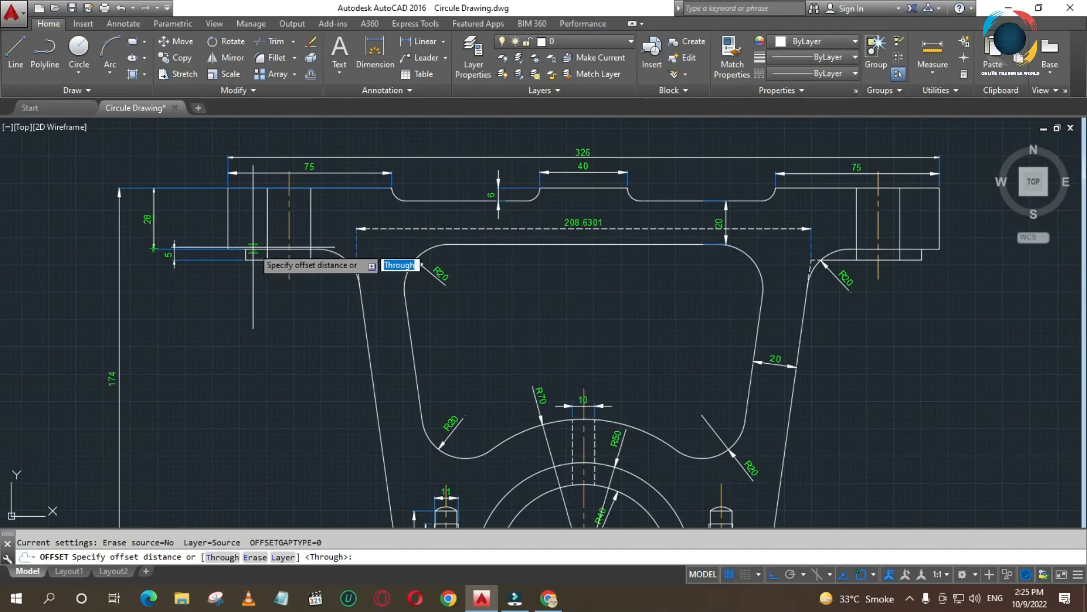
key(Escape)
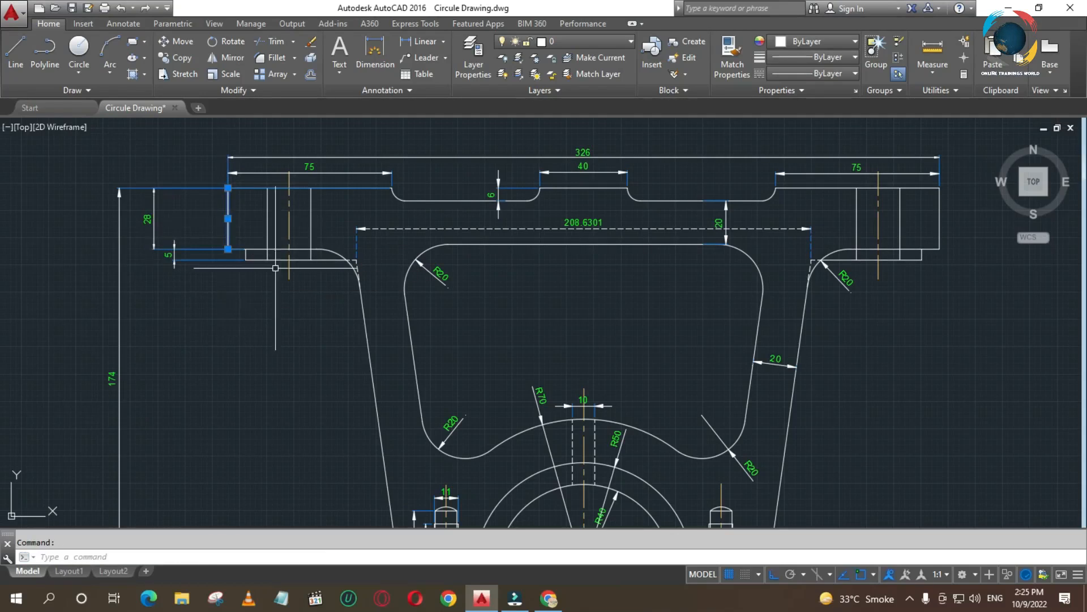
key(Escape)
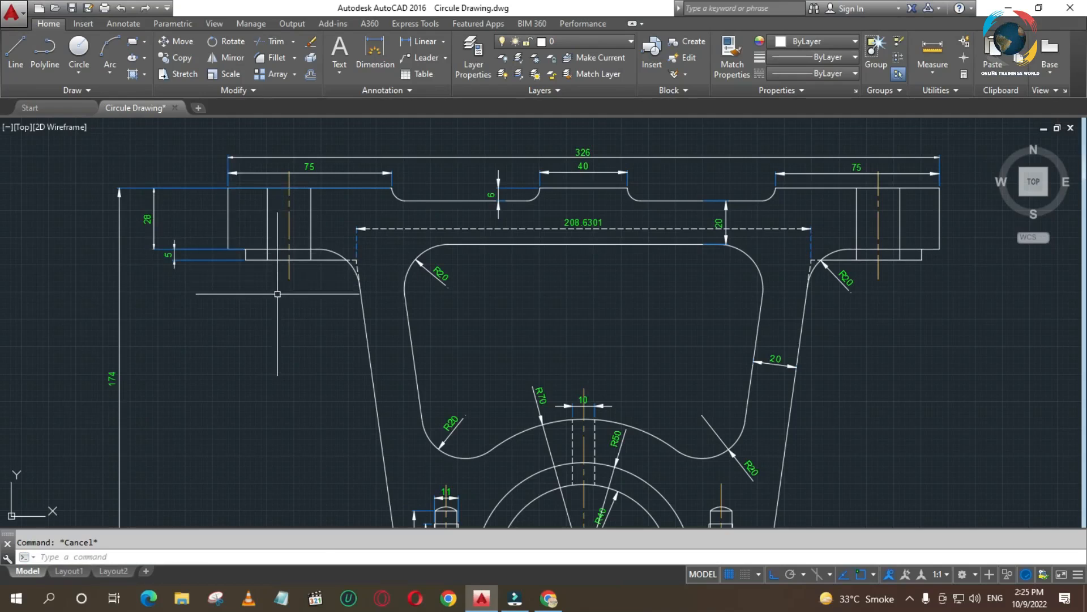
scroll(284, 293, down, 2)
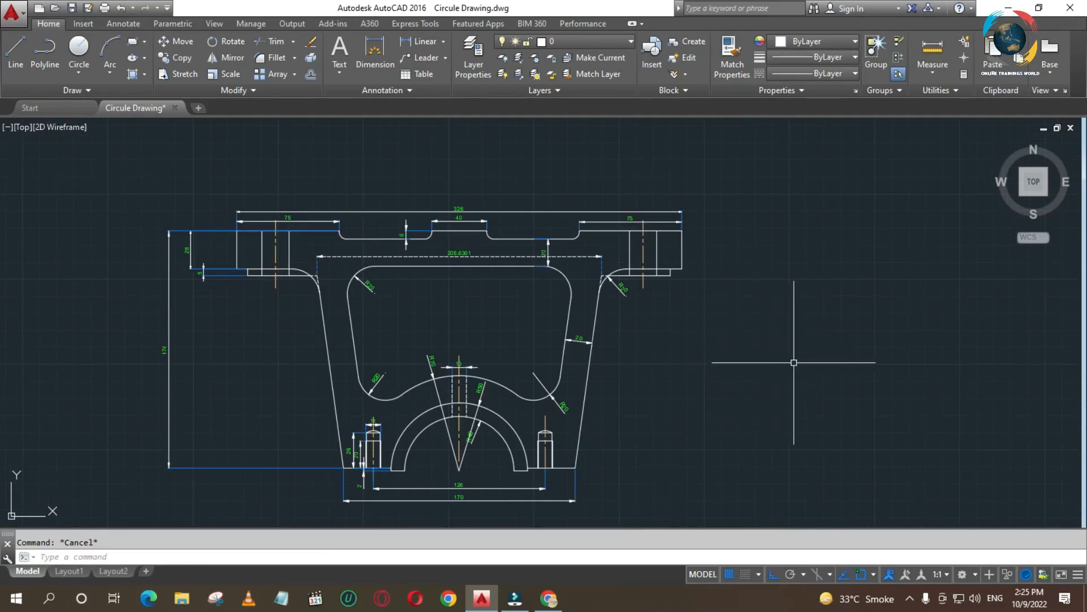
scroll(223, 351, down, 2)
scroll(722, 350, up, 4)
scroll(666, 349, down, 2)
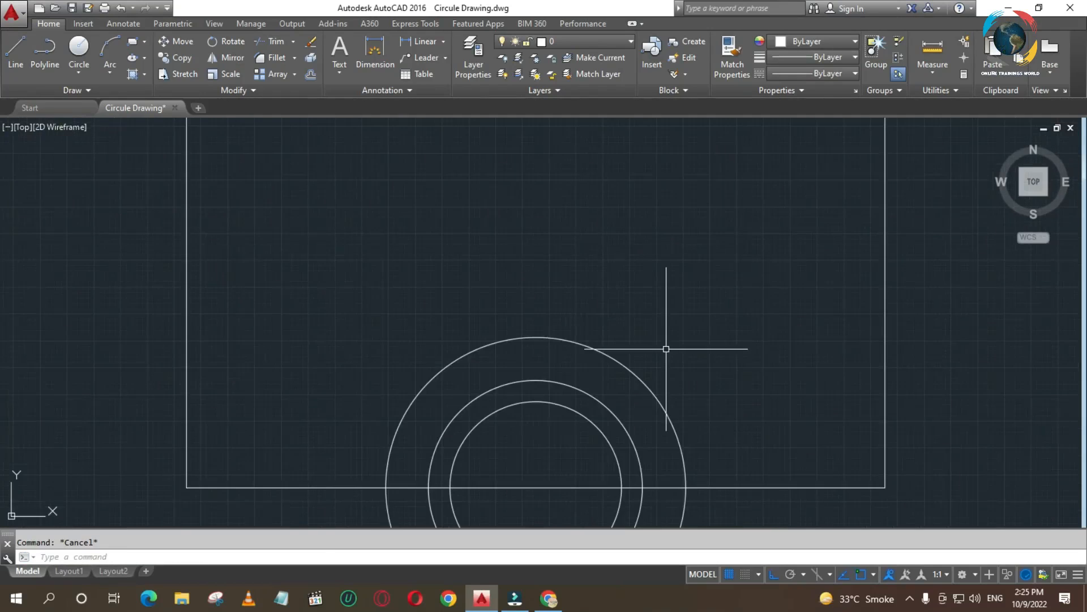
Offset the rectangle's upper edge downward by 28.
text(o)
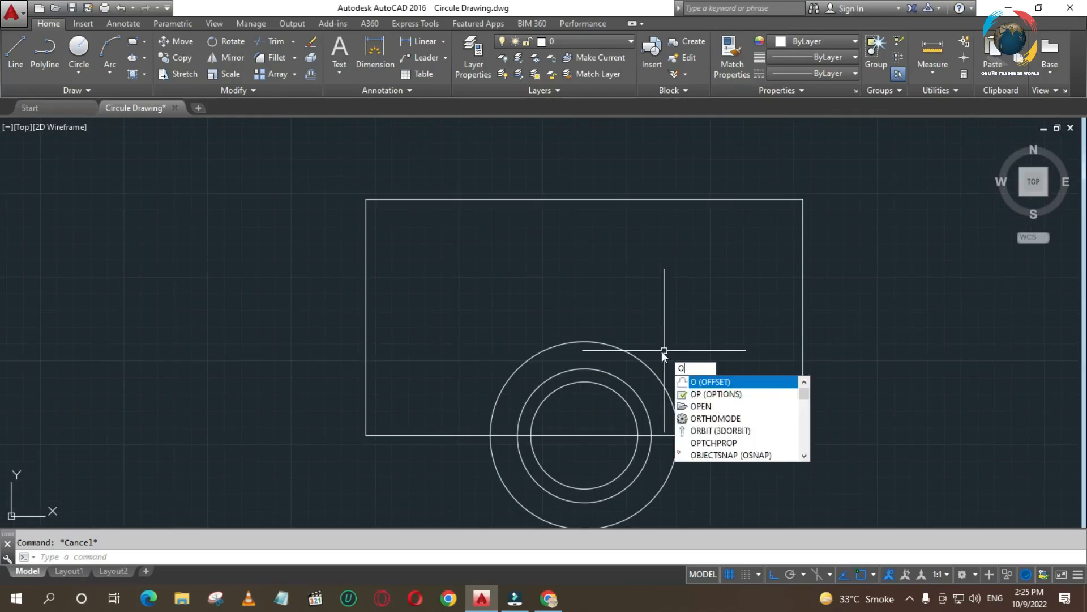
key(Return)
text(28)
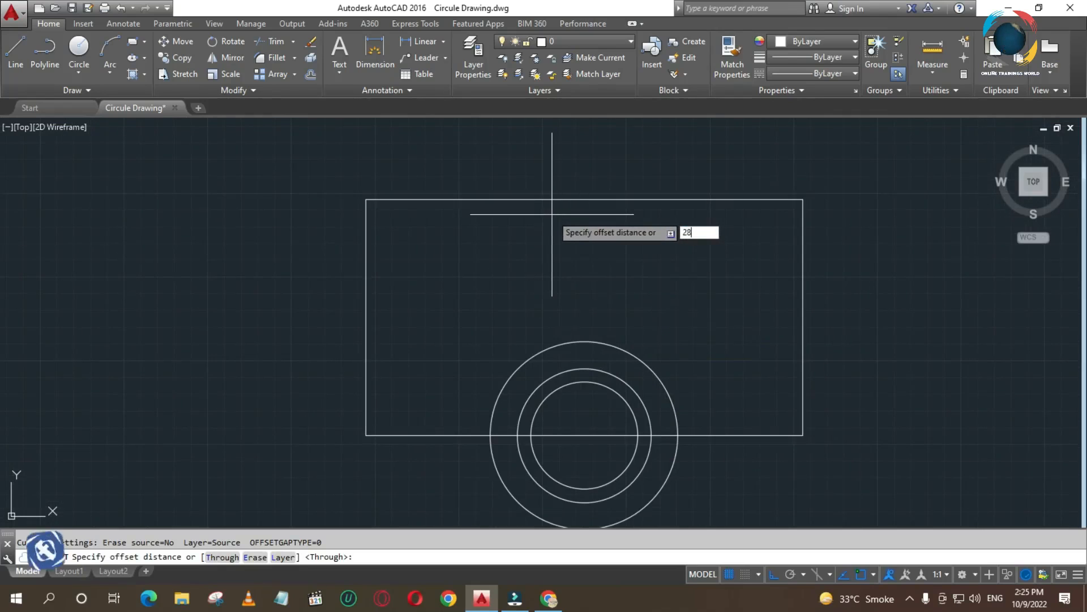
key(Return)
click(520, 201)
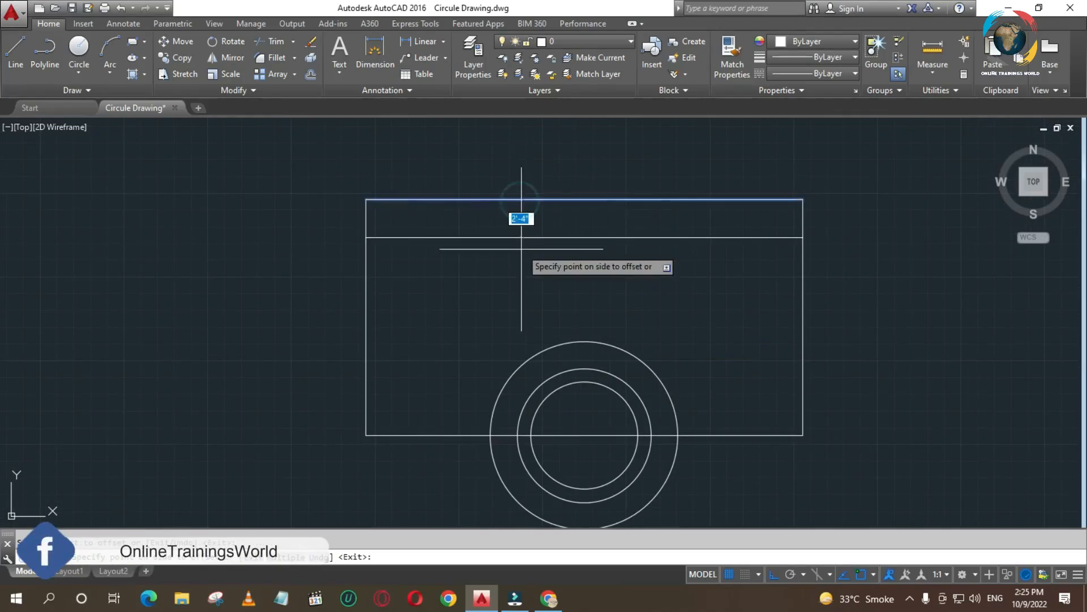
click(517, 253)
key(Escape)
Offset the flange's lower line downward by 5.
key(Return)
text(5)
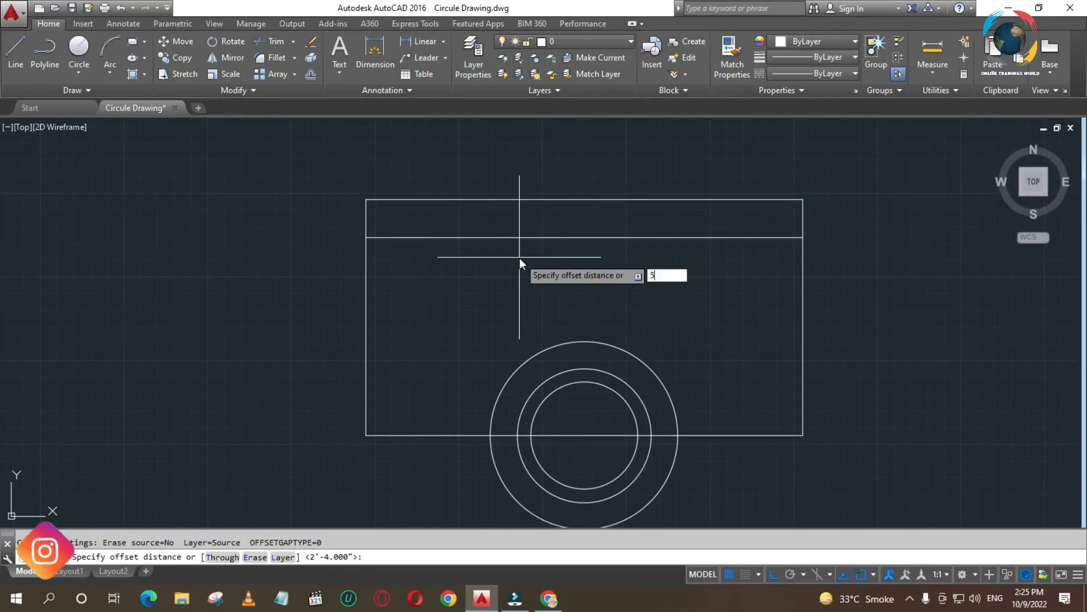
key(Return)
click(524, 239)
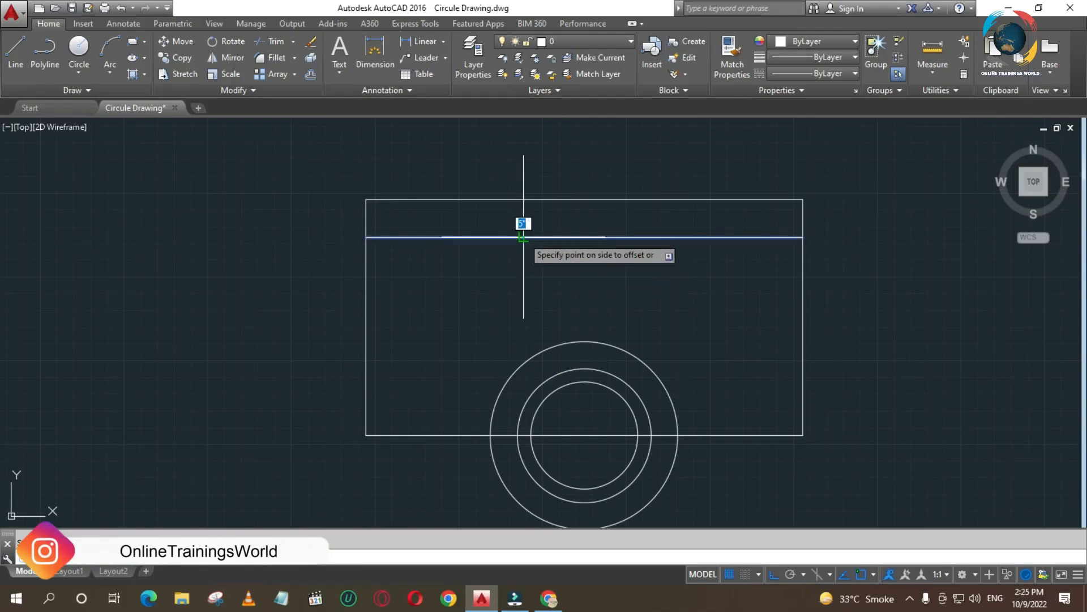
click(521, 265)
key(Escape)
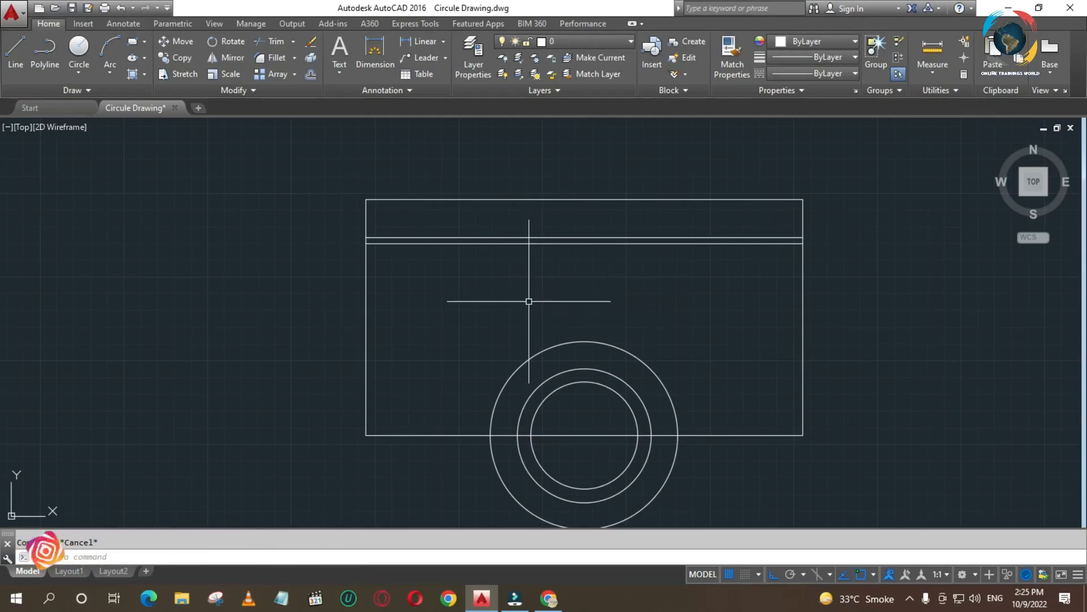
Draw a vertical centre line from the midpoint of the rectangle's lower edge to the midpoint of its upper edge.
text(l)
key(Return)
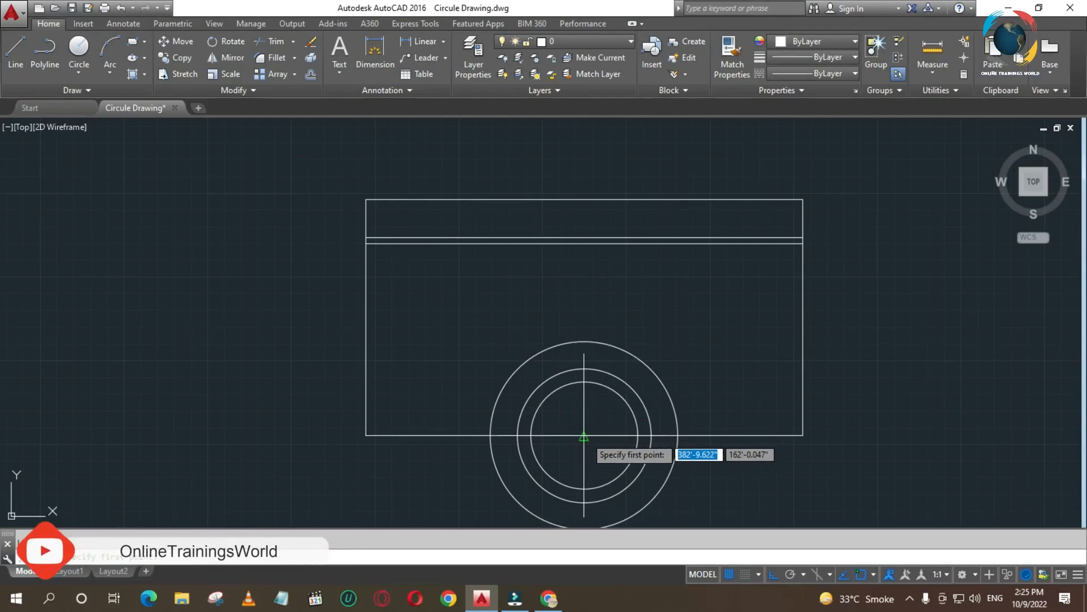
click(584, 436)
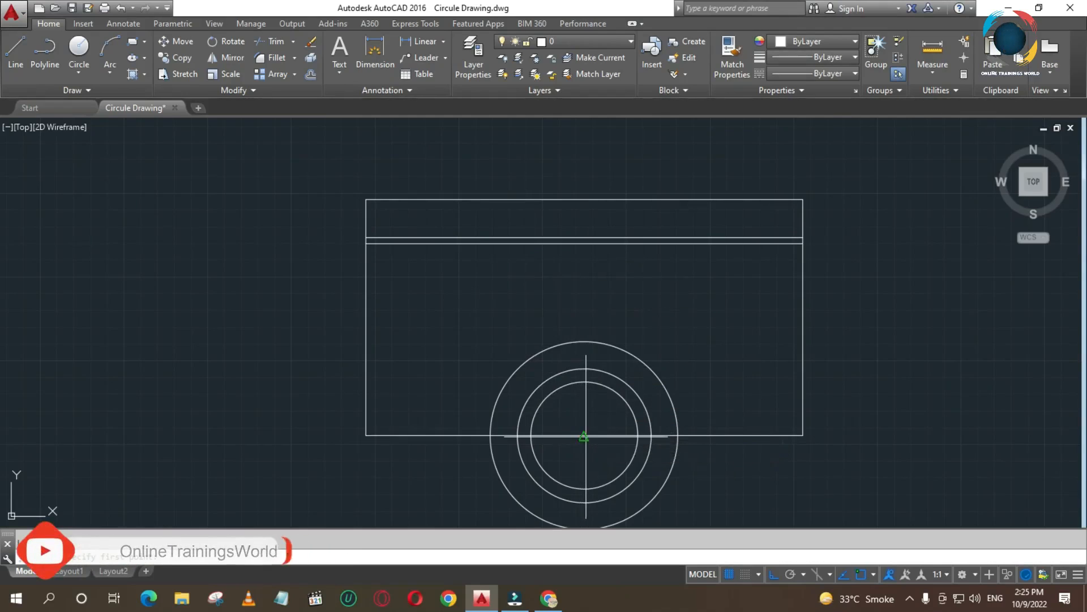
click(583, 199)
key(Return)
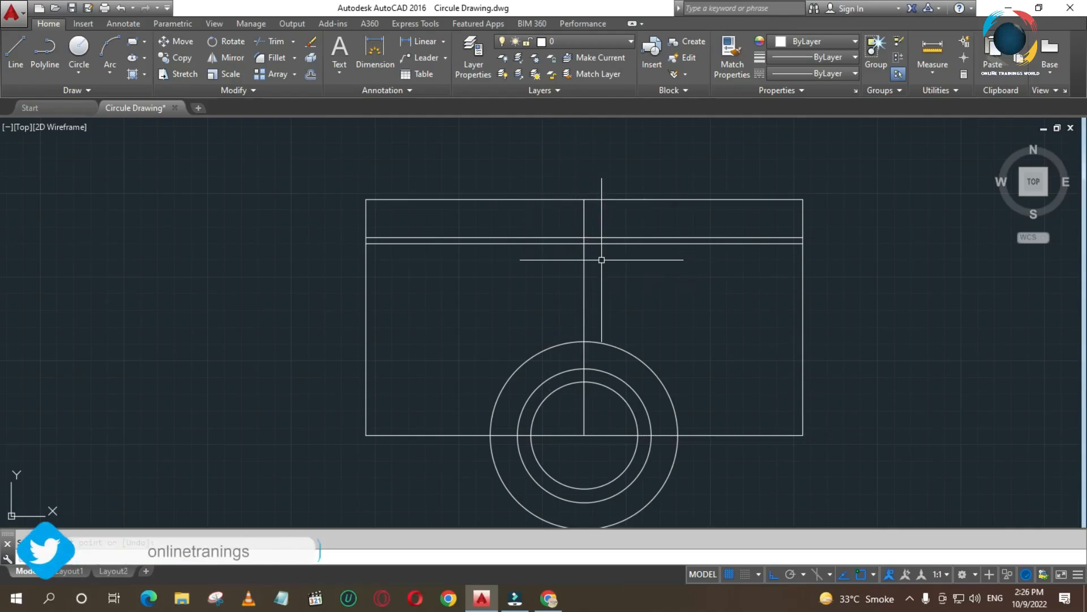
Examine the recess depth and the width of the central raised pad along the top of the reference front view.
scroll(535, 261, down, 2)
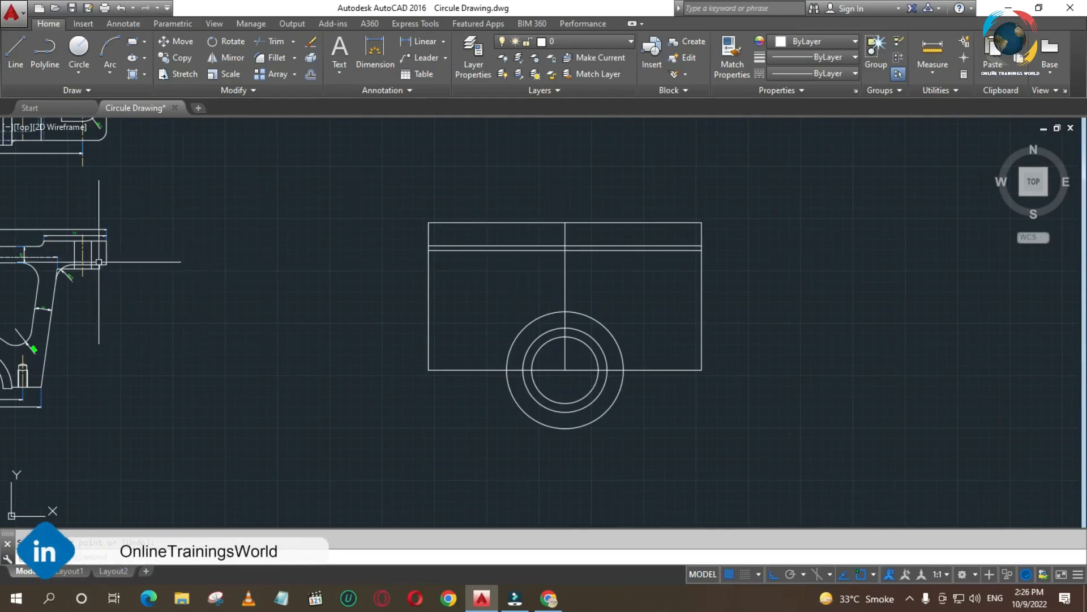
scroll(564, 246, down, 2)
scroll(260, 207, up, 5)
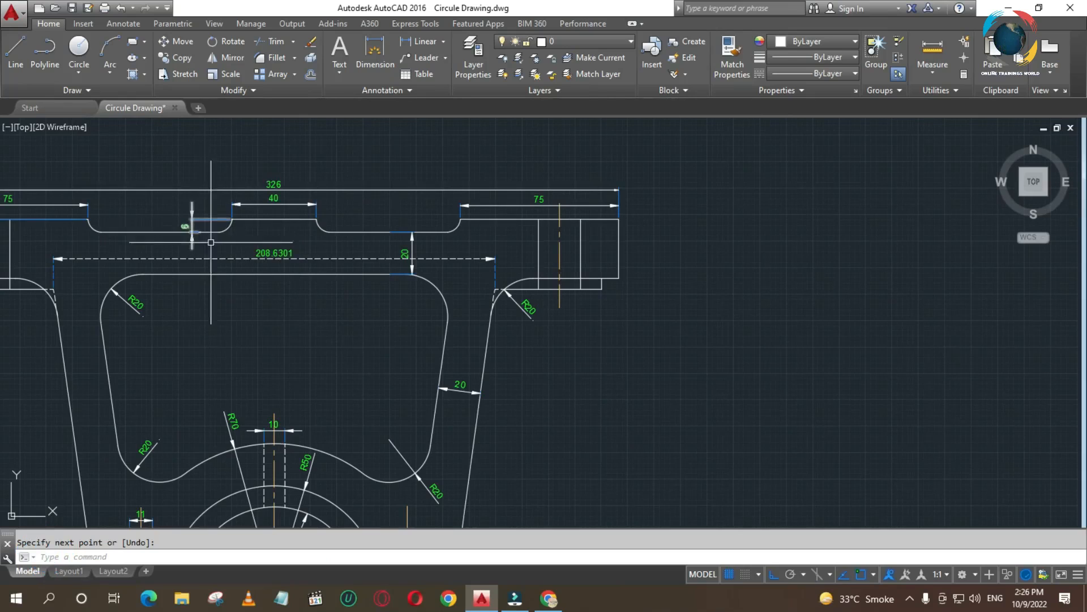
scroll(210, 242, down, 3)
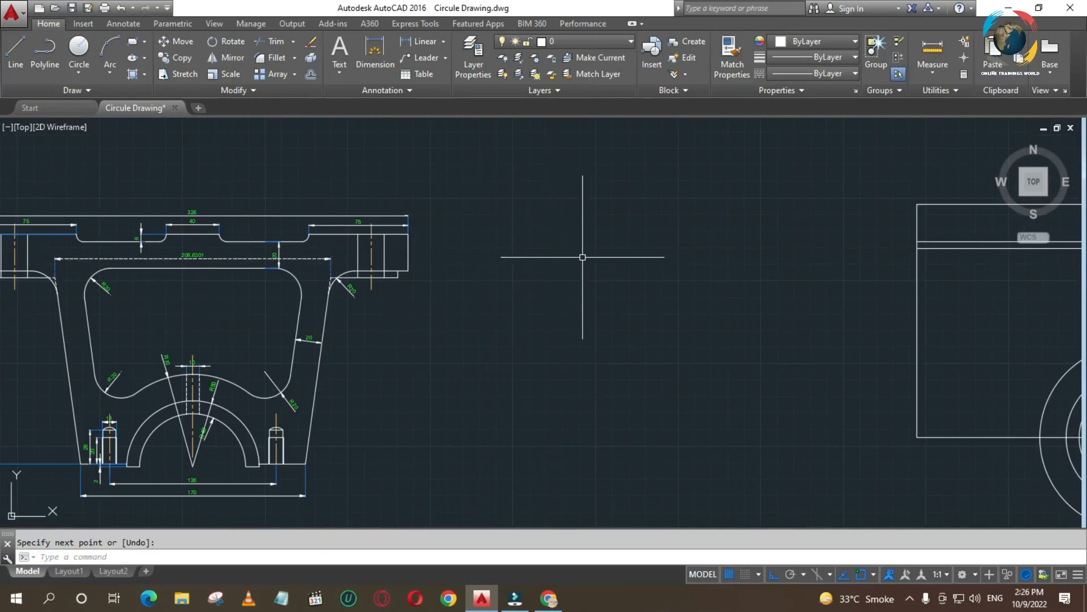
scroll(583, 257, down, 2)
scroll(916, 239, up, 5)
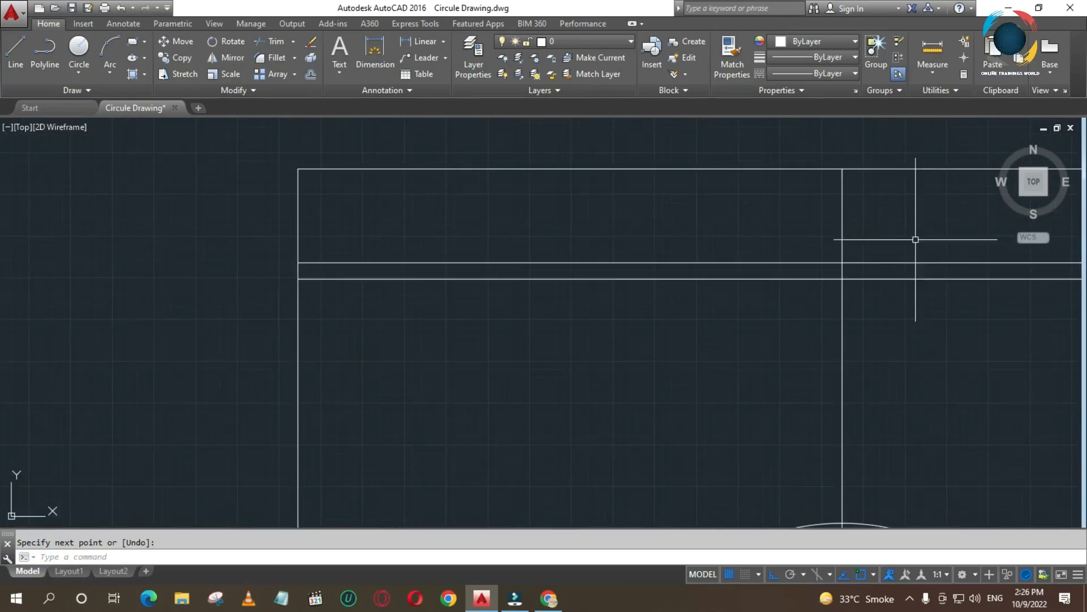
scroll(869, 236, down, 4)
scroll(305, 260, down, 5)
scroll(305, 260, down, 2)
scroll(393, 258, up, 10)
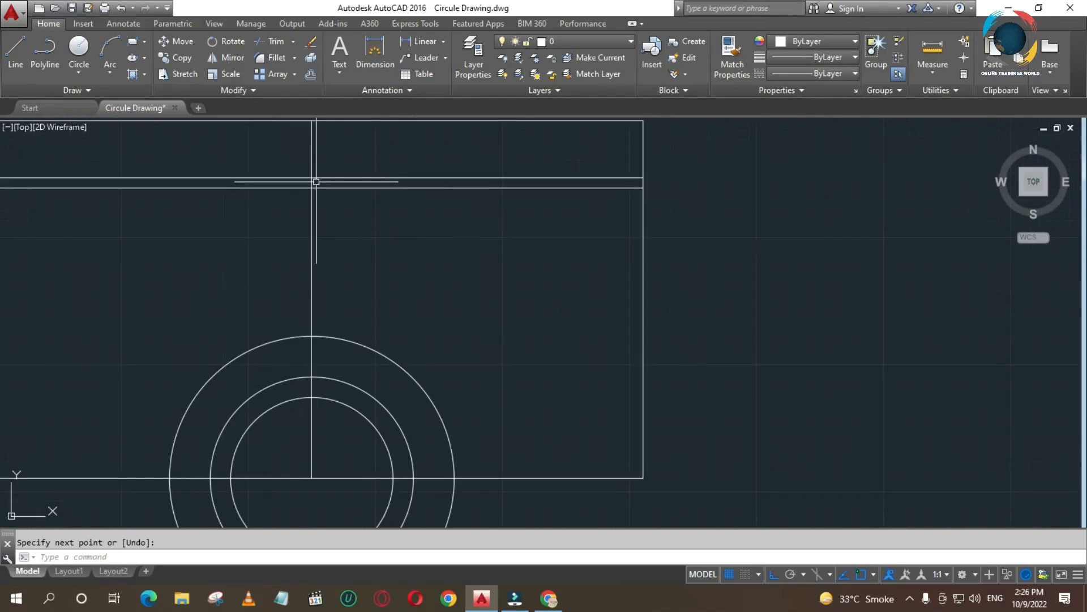
scroll(316, 182, down, 4)
key(Escape)
scroll(436, 331, up, 2)
scroll(436, 331, down, 5)
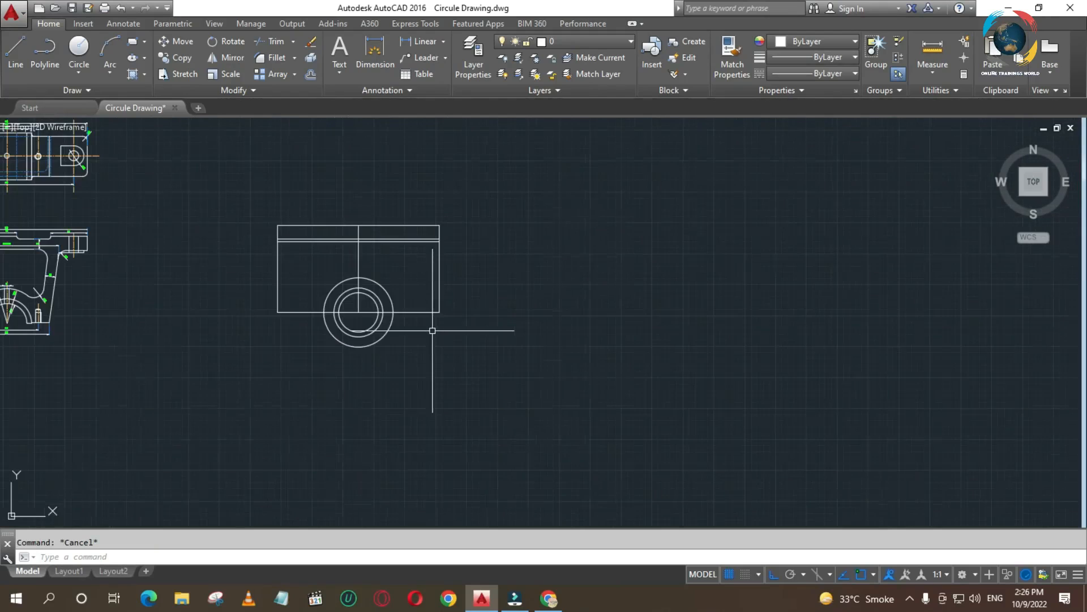
scroll(356, 215, up, 6)
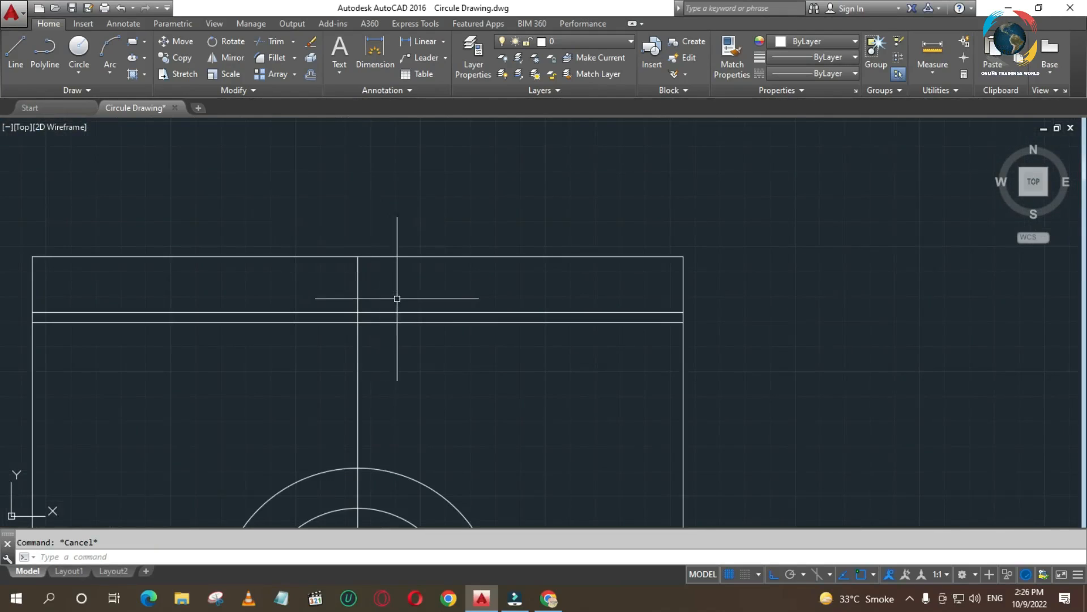
Offset the rectangle's upper edge downward by 6 for the recess depth.
text(o)
key(Return)
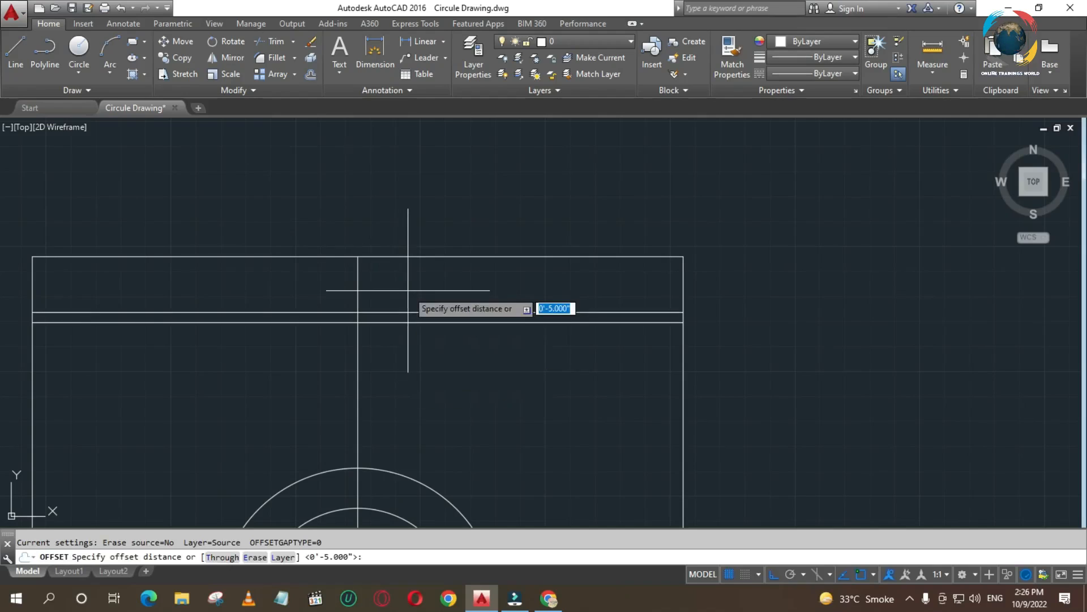
text(6)
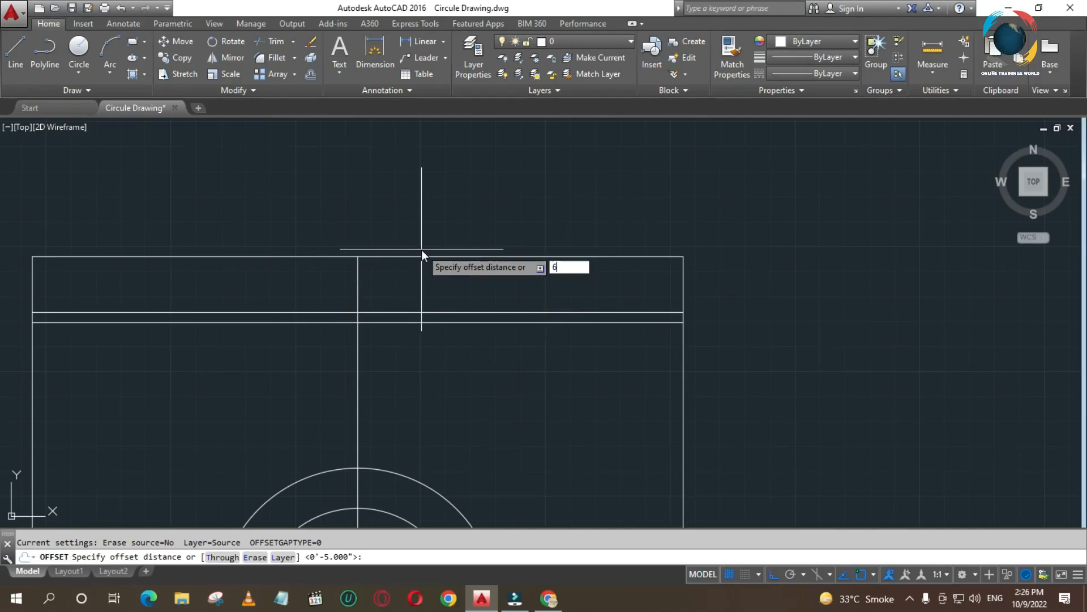
key(Return)
click(421, 256)
click(422, 294)
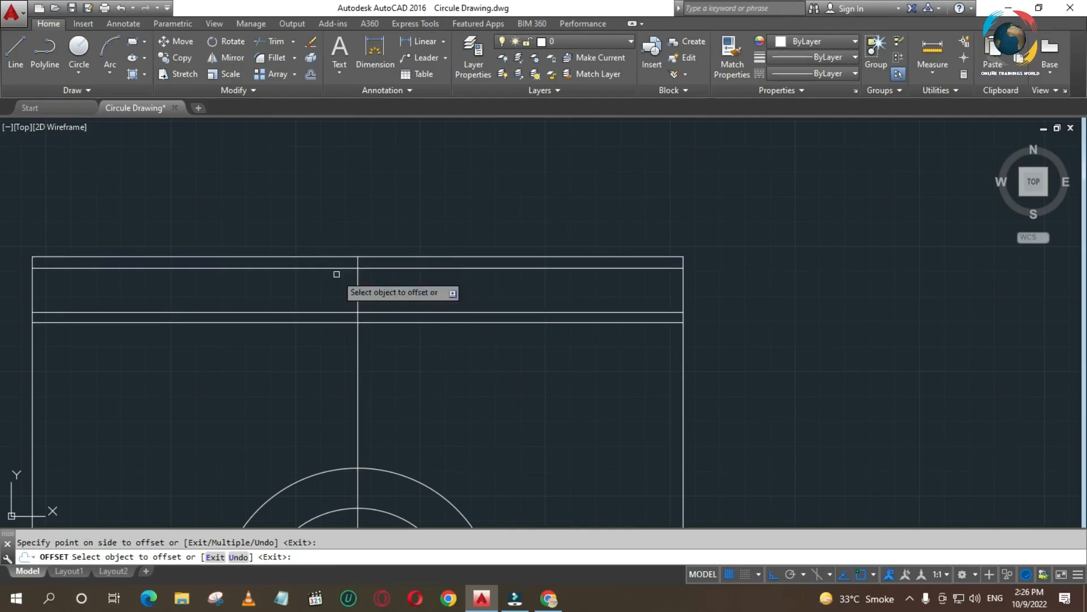
Try offsetting the vertical centre line to its right side, and erase the resulting line.
key(Return)
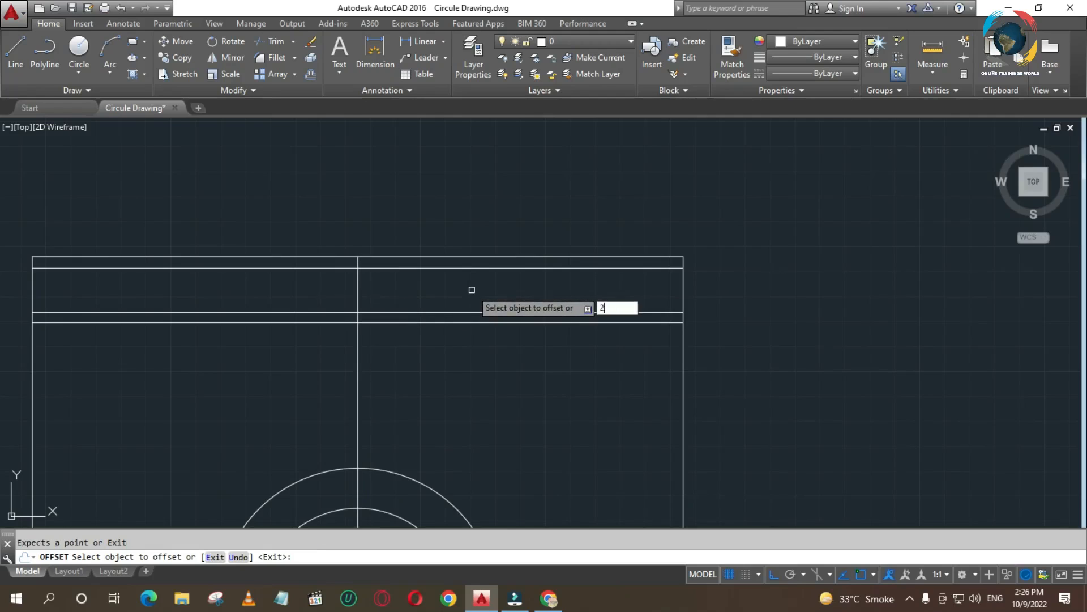
click(358, 295)
click(461, 304)
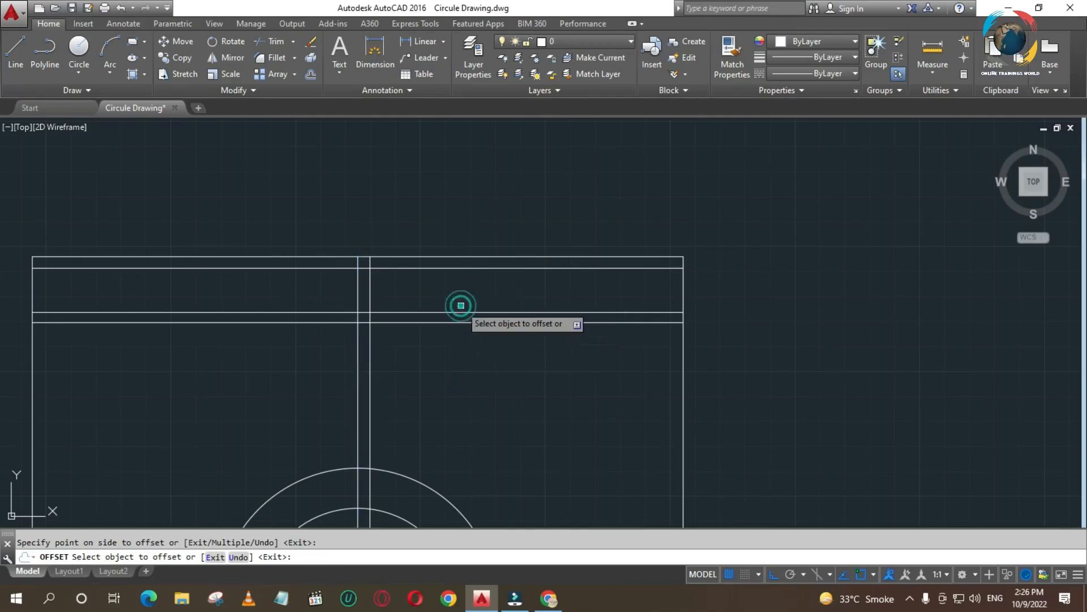
key(Escape)
click(371, 297)
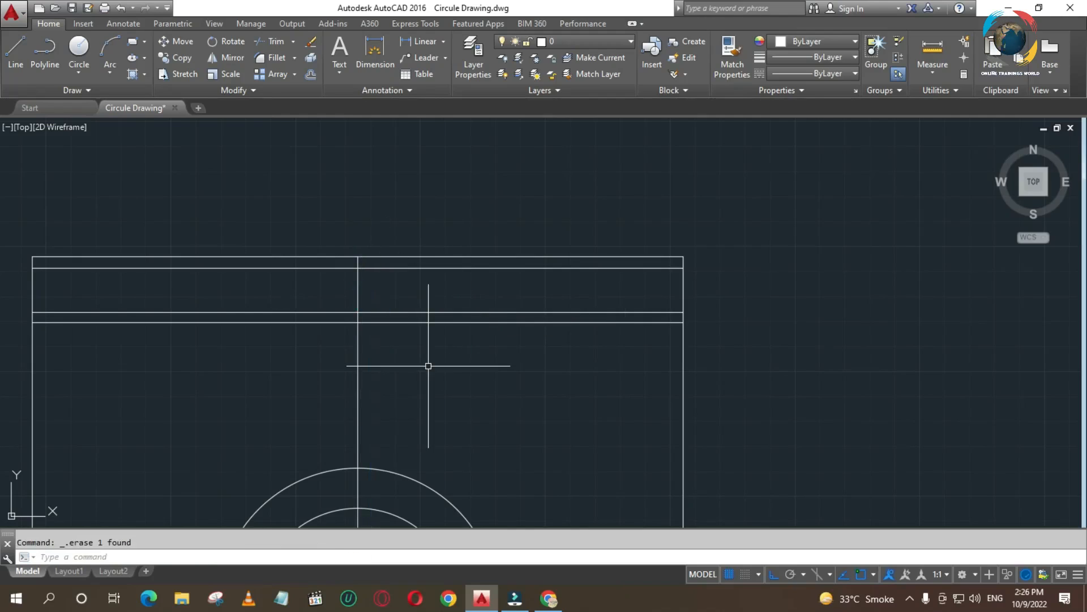
Offset the vertical centre line by 20 to both sides for the central raised pad.
text(o)
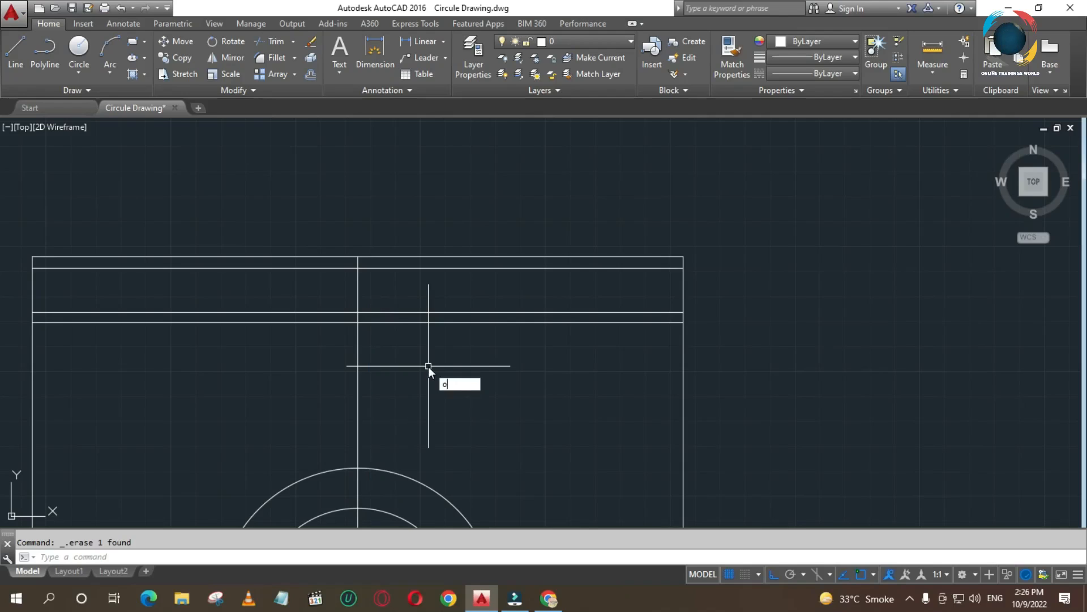
key(Return)
text(20)
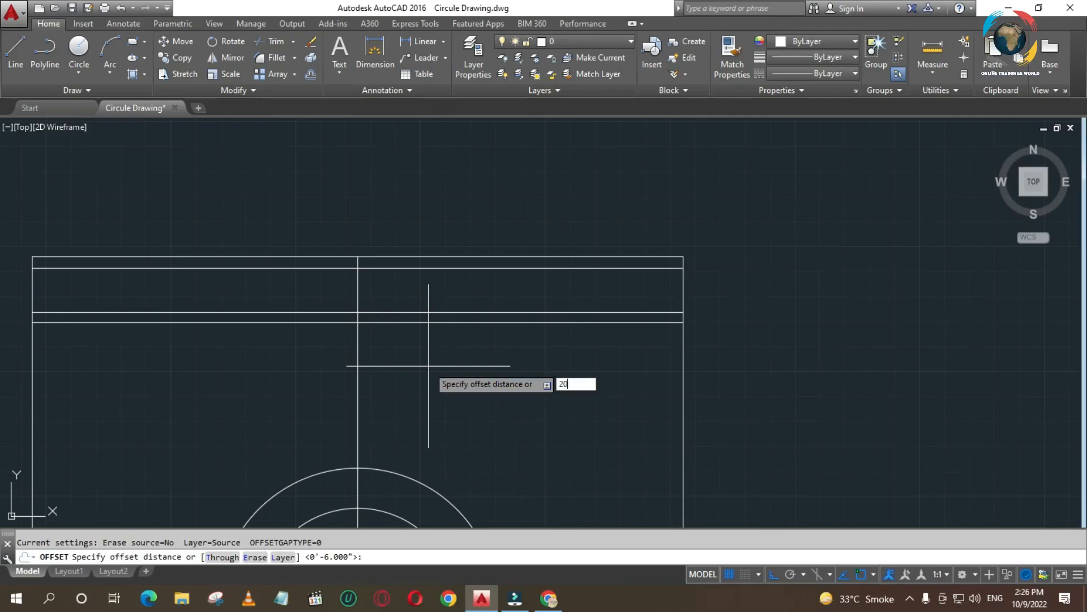
key(Return)
click(357, 303)
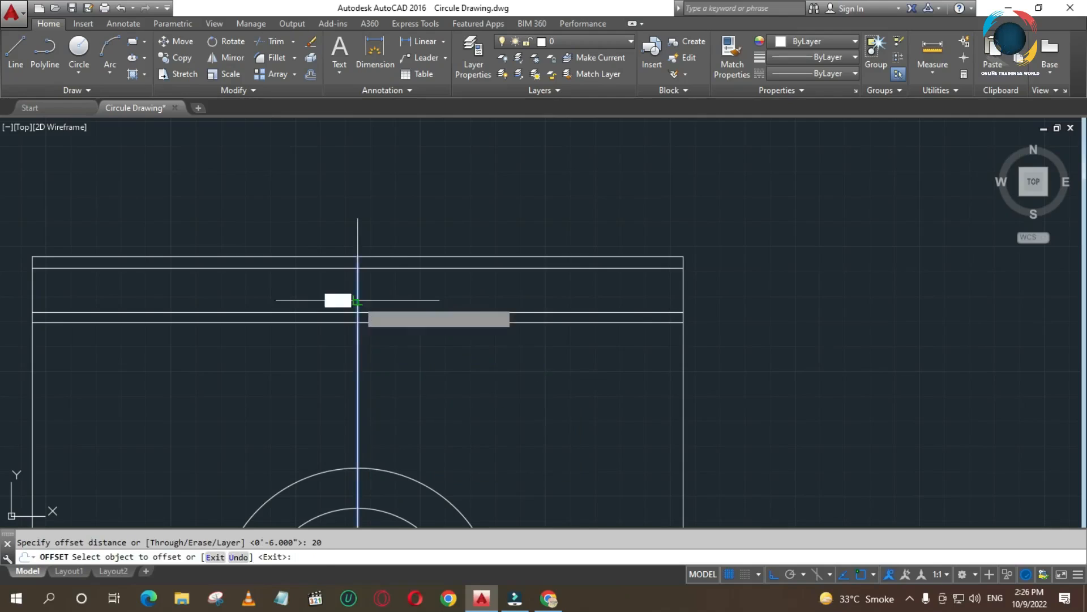
click(492, 301)
click(359, 297)
click(263, 296)
key(Escape)
key(Escape)
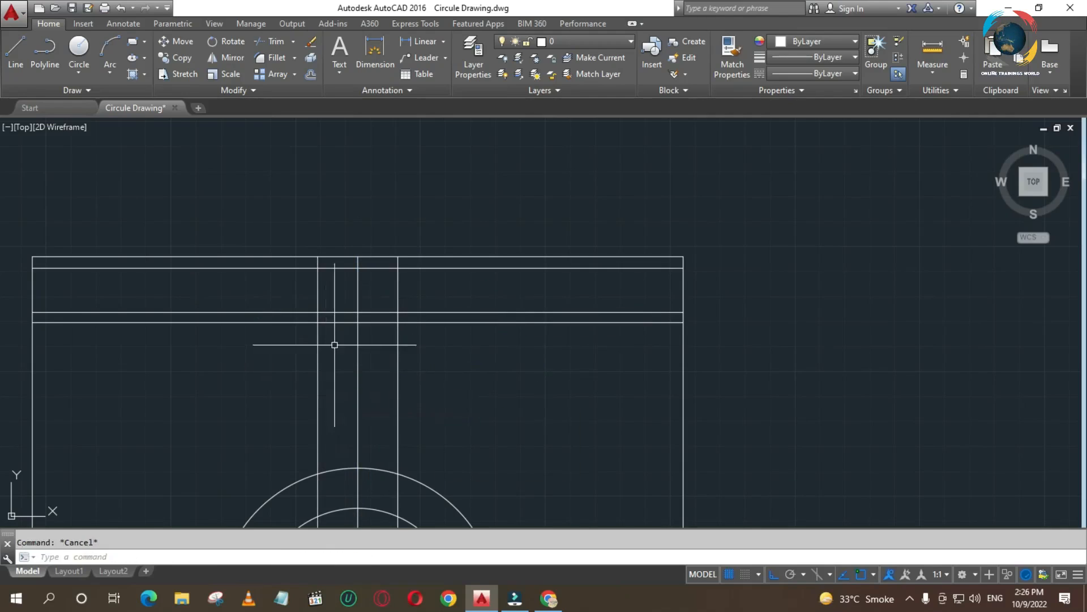
Offset the rectangle's left and right edges inward by 75, matching the end pad widths in the reference front view.
scroll(343, 271, down, 5)
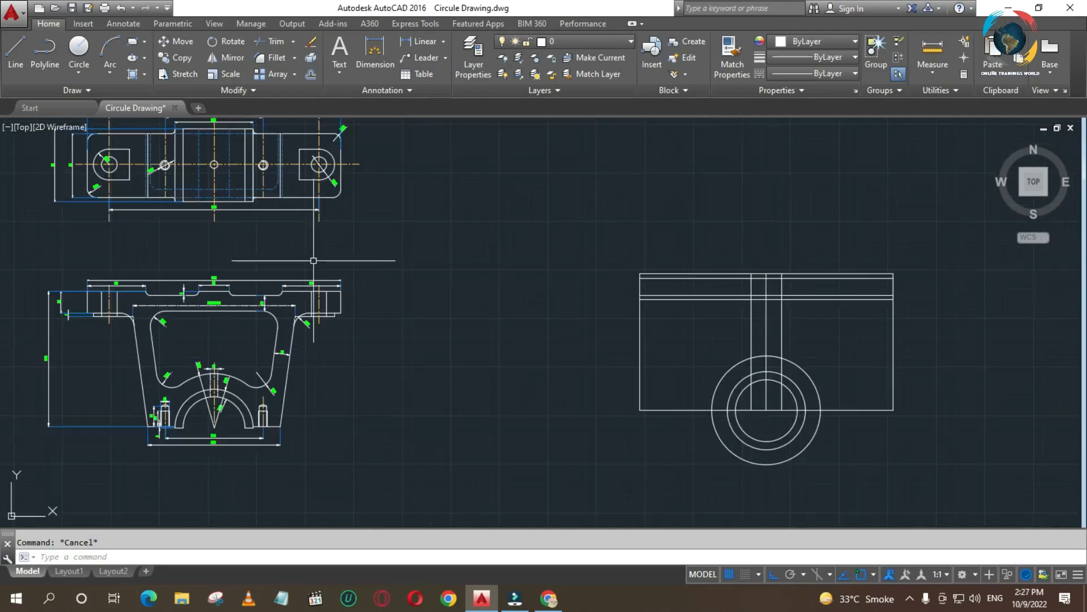
scroll(343, 271, up, 5)
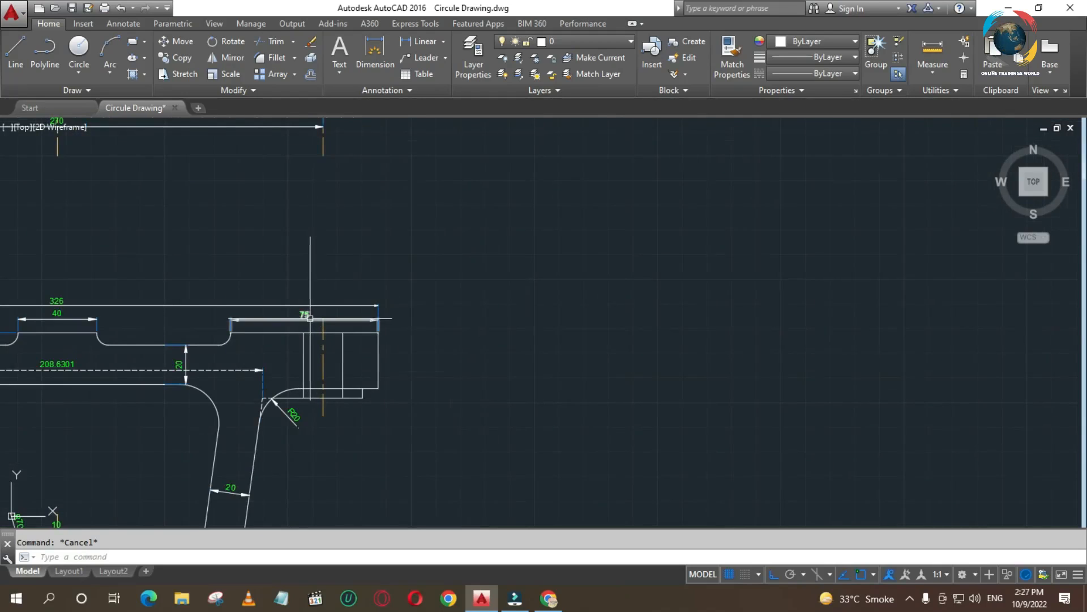
scroll(310, 317, down, 5)
scroll(353, 306, up, 4)
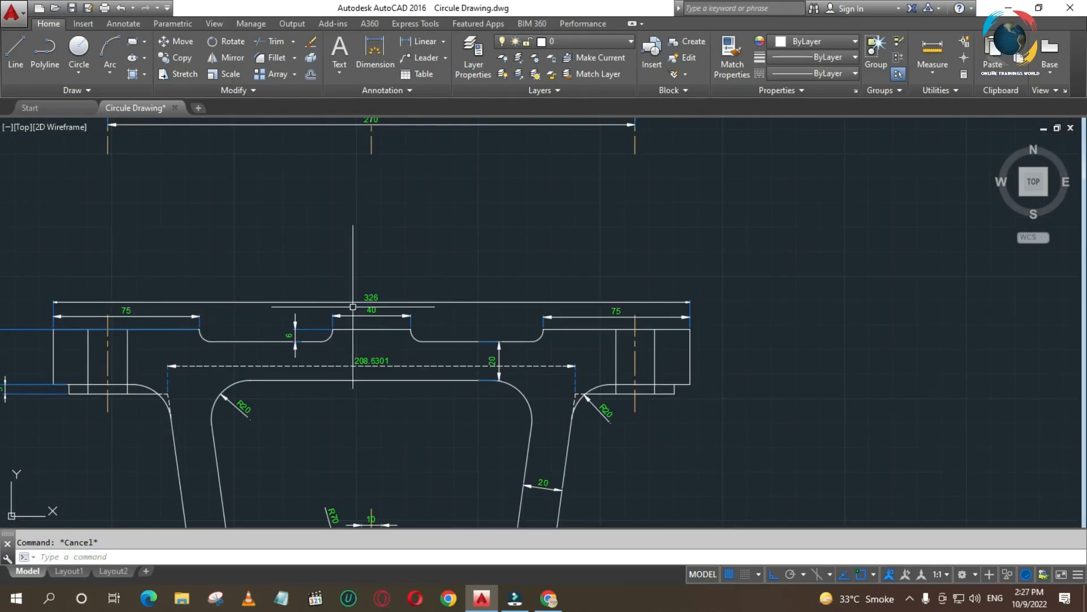
scroll(442, 286, down, 3)
scroll(437, 293, down, 2)
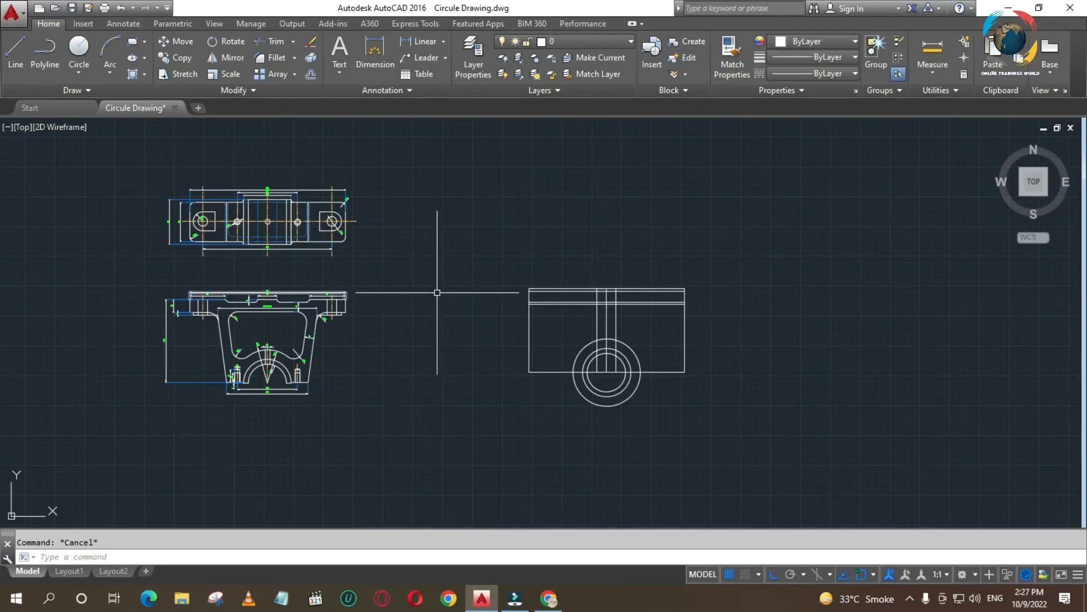
scroll(629, 287, up, 6)
scroll(771, 317, down, 2)
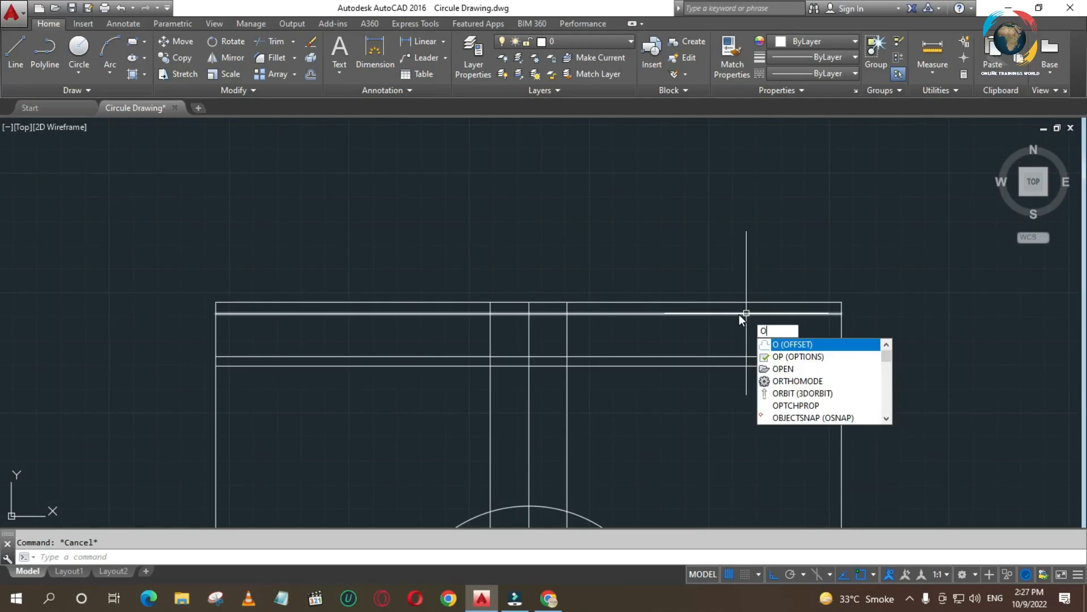
key(Return)
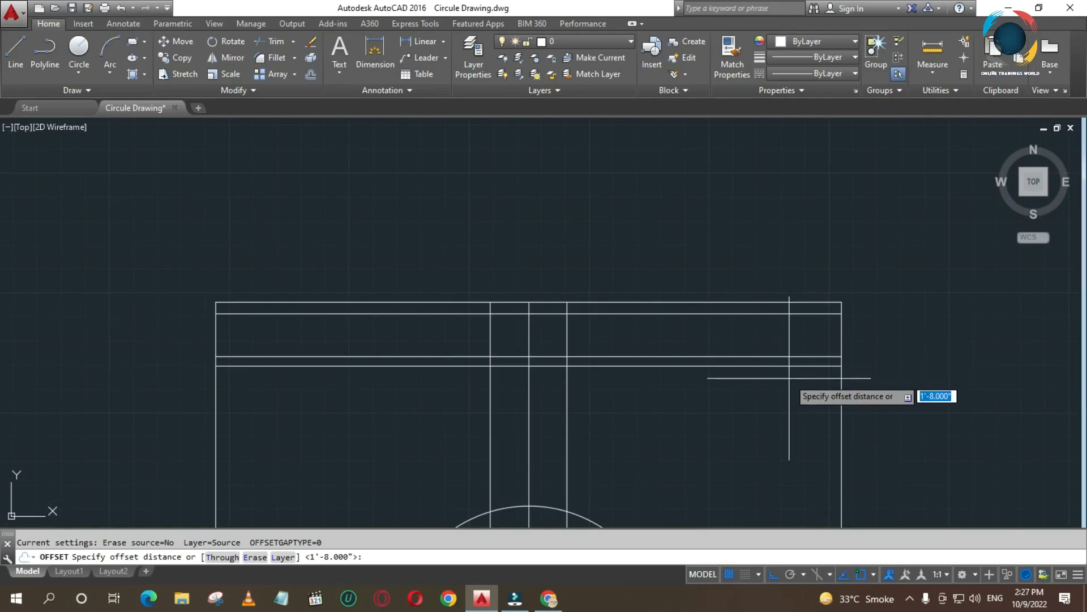
key(Return)
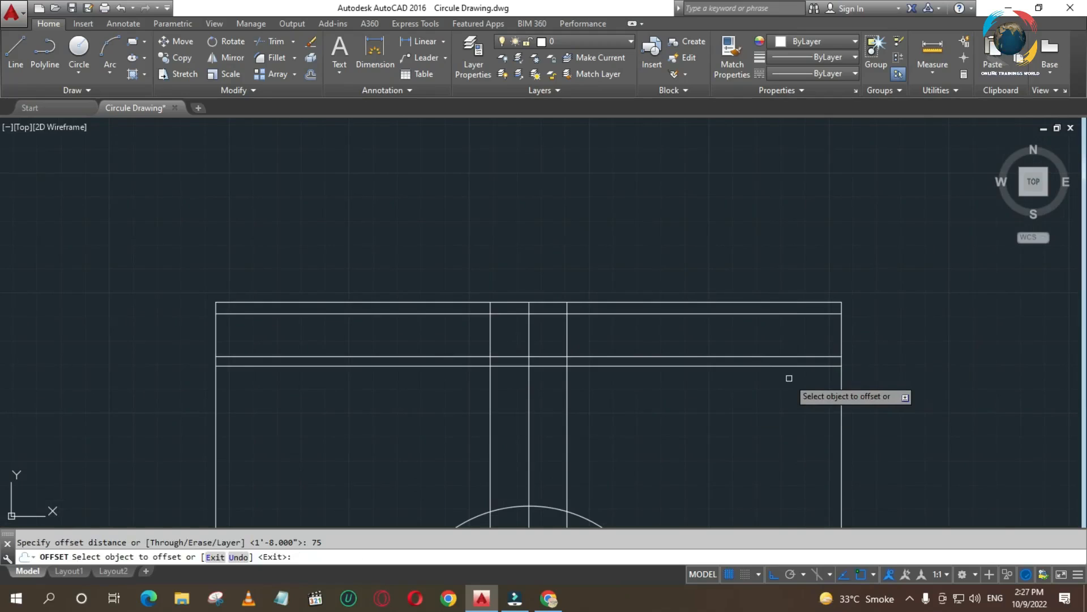
click(841, 388)
click(708, 389)
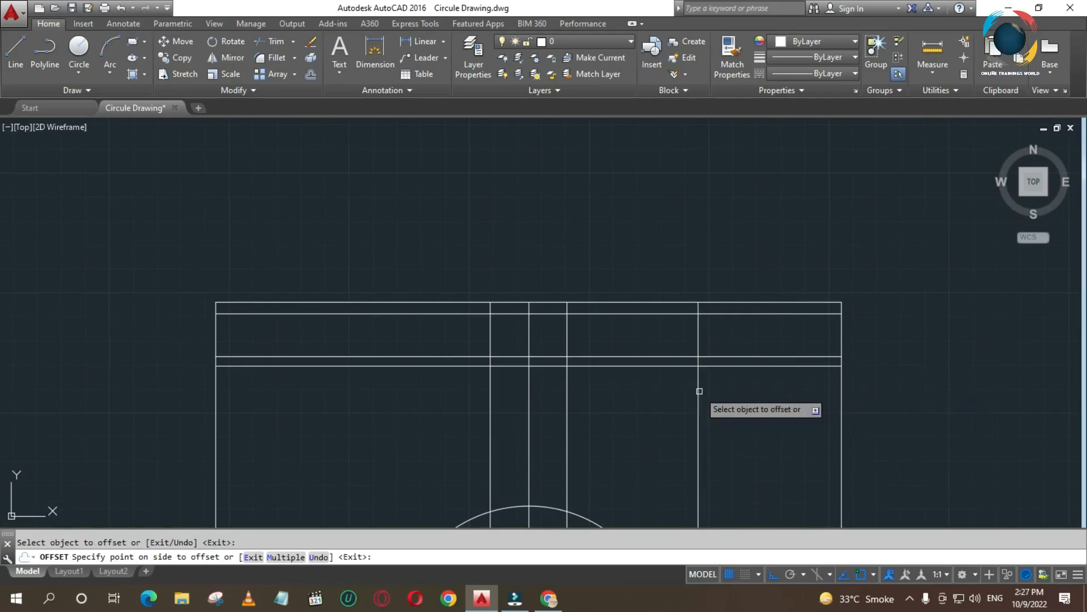
click(216, 377)
click(328, 388)
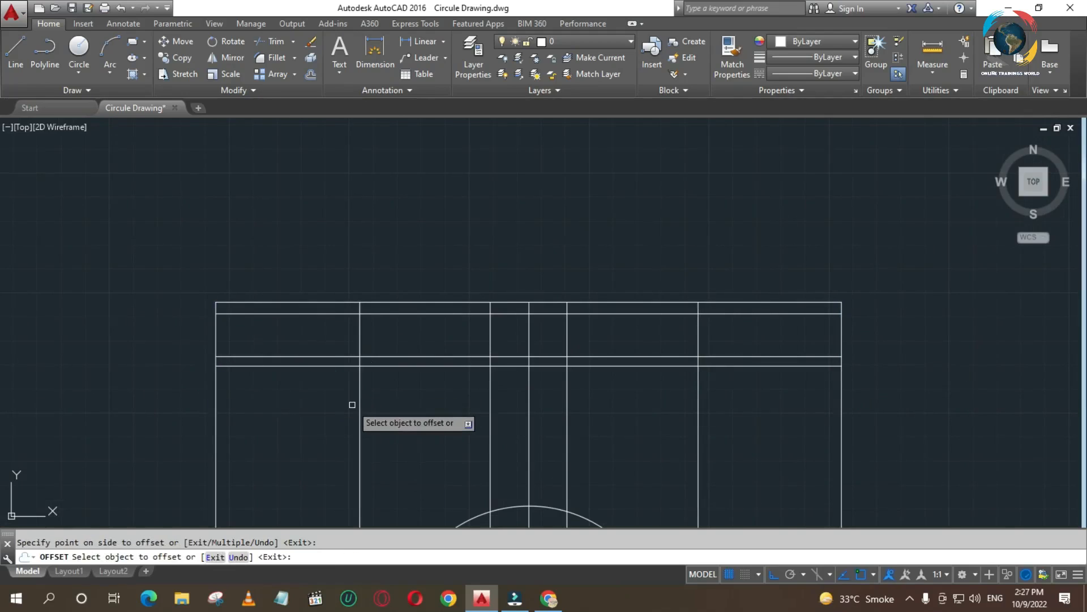
key(Escape)
key(Escape)
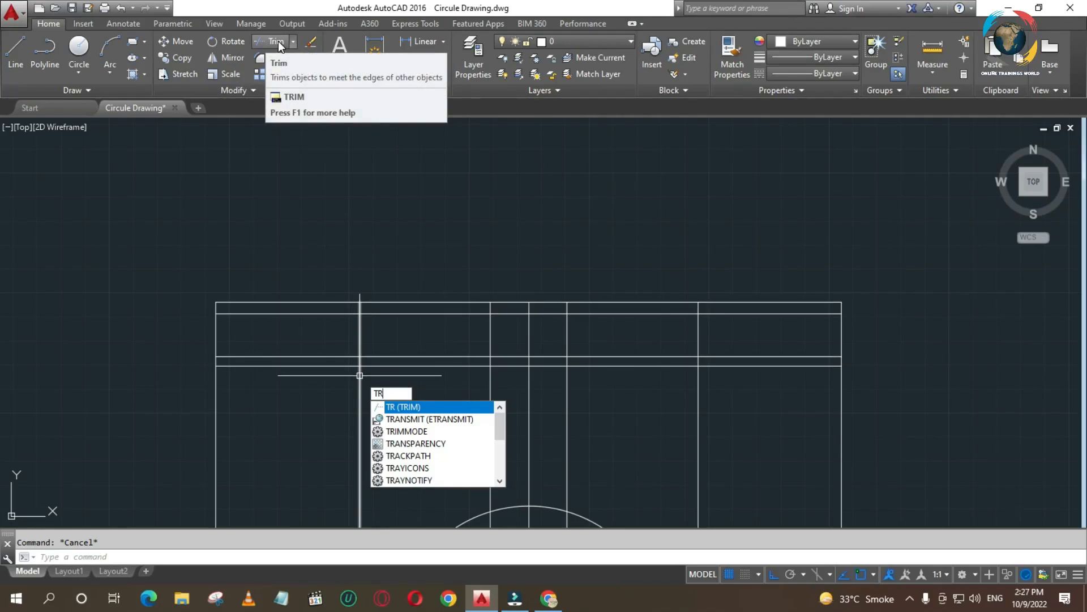
Trim the upper edge over both recesses and the recess-depth line across the central and end pads to form the stepped profile.
click(394, 408)
key(Return)
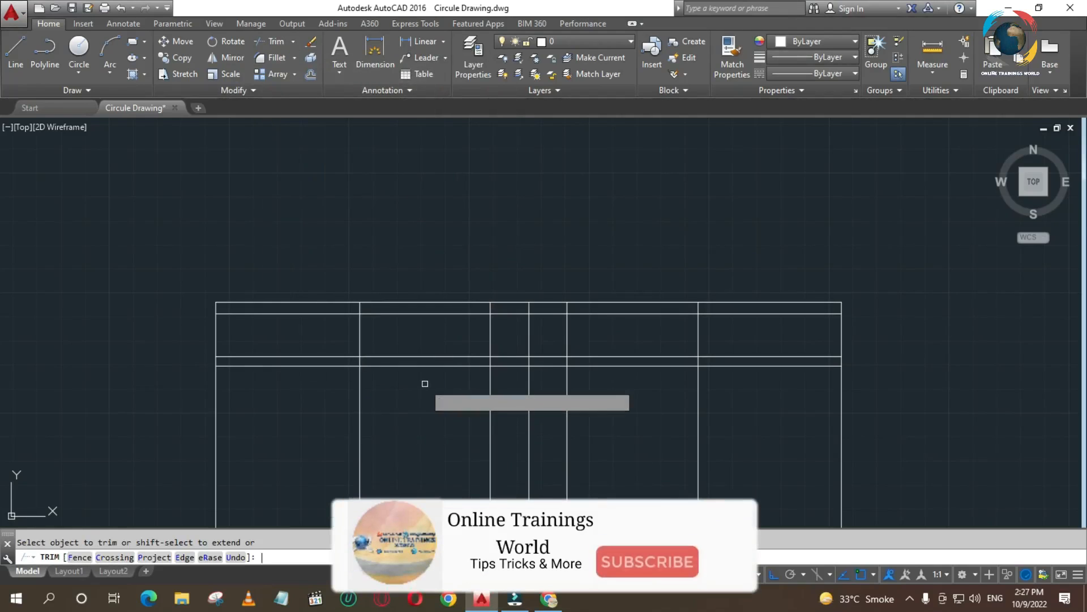
click(396, 302)
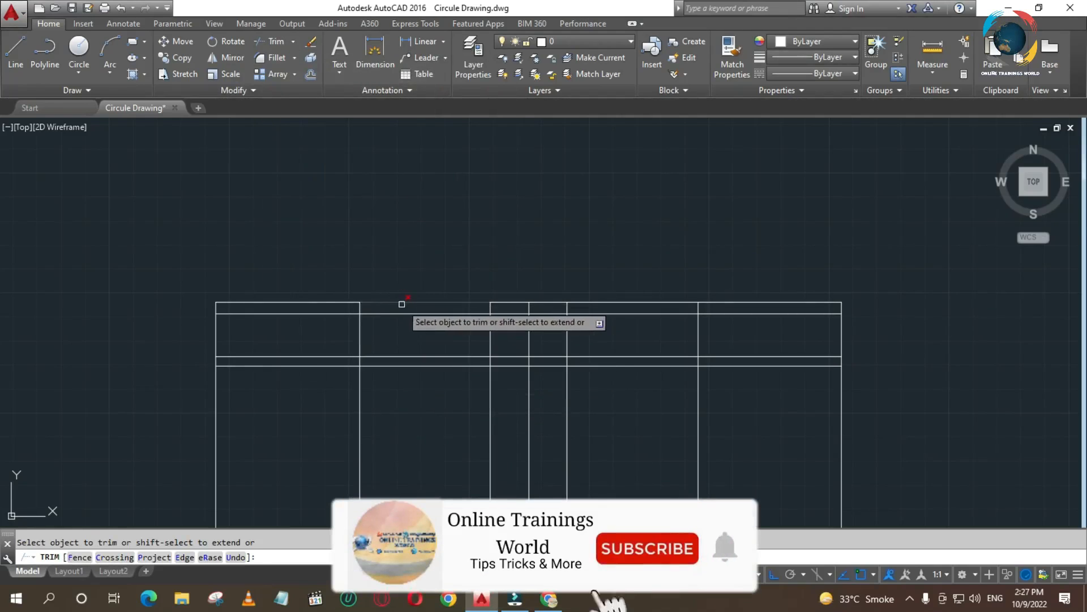
click(514, 314)
click(557, 314)
click(620, 302)
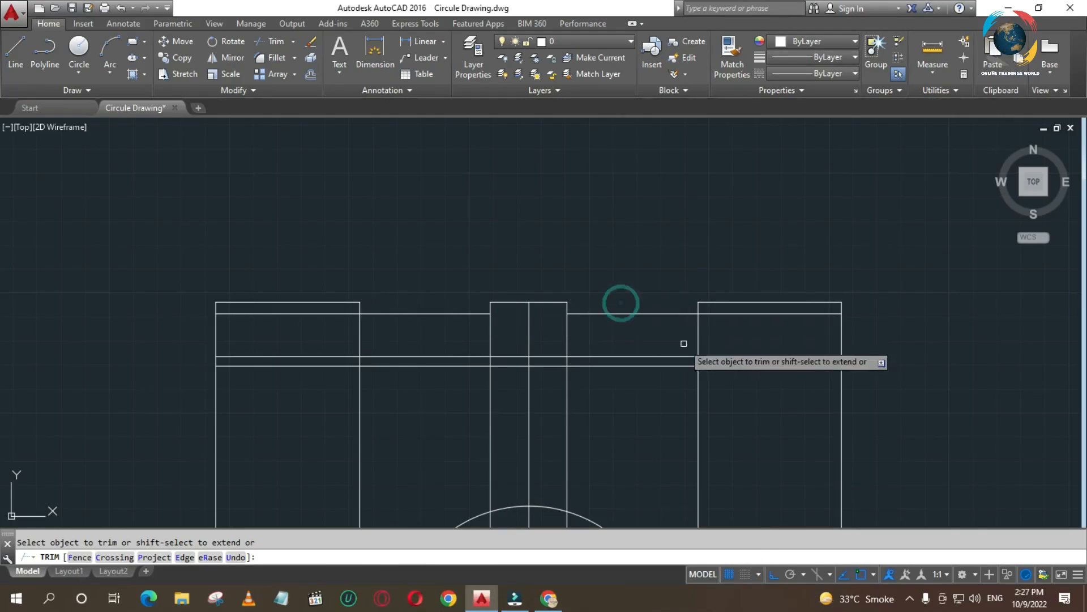
click(732, 316)
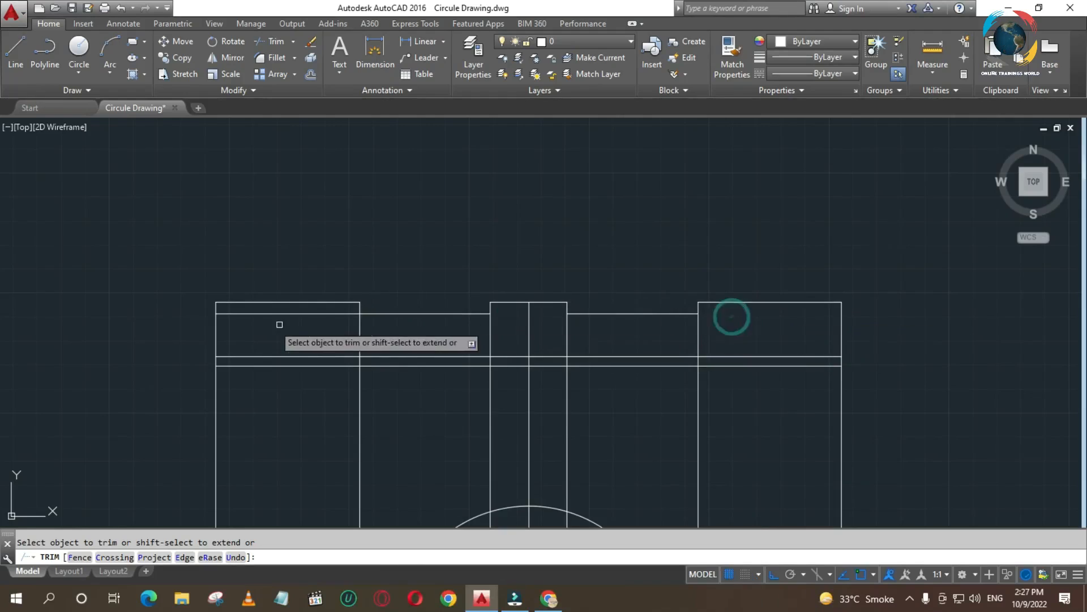
click(276, 312)
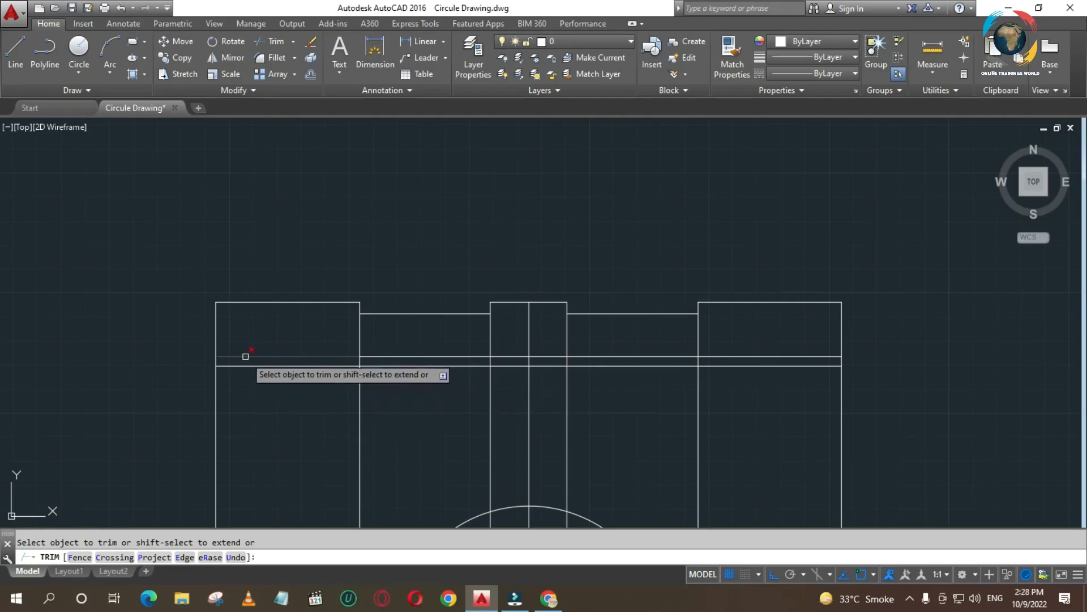
Trim away the lower halves of the three concentric circles below the rectangle's lower edge.
scroll(431, 363, down, 4)
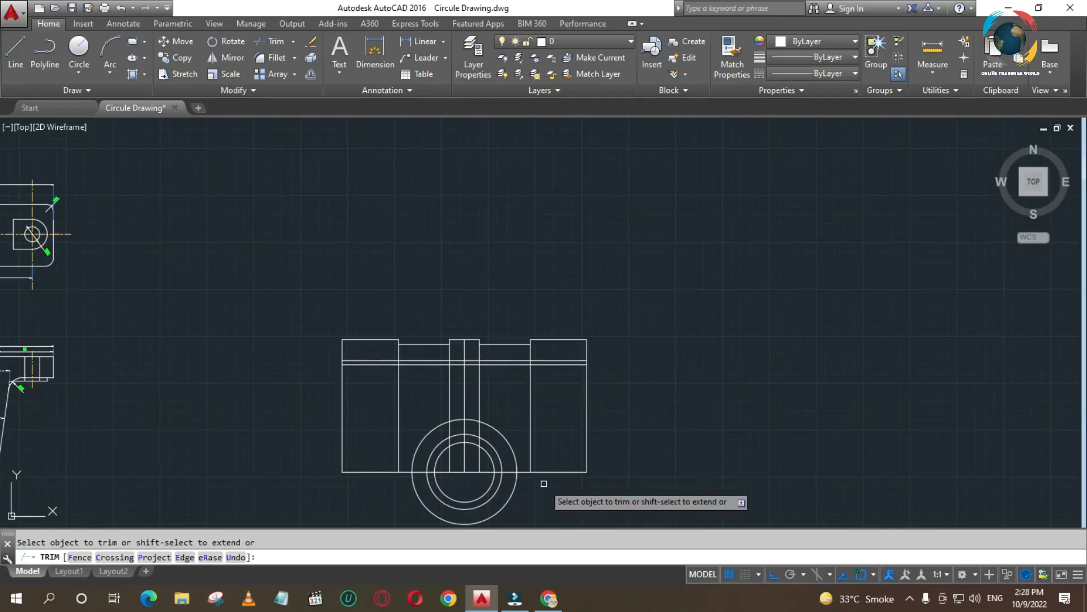
click(546, 503)
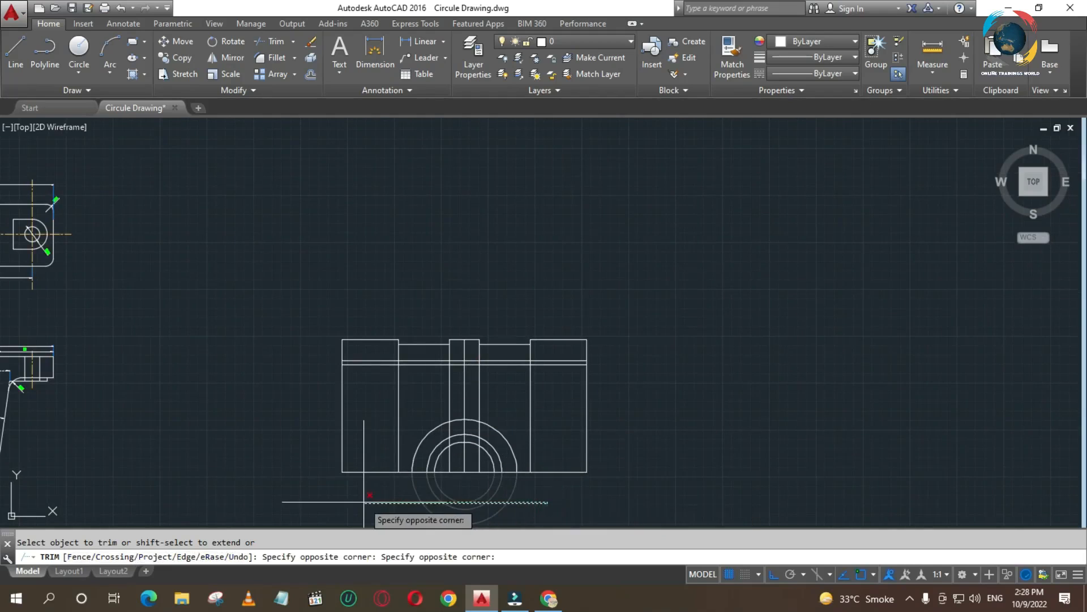
click(361, 496)
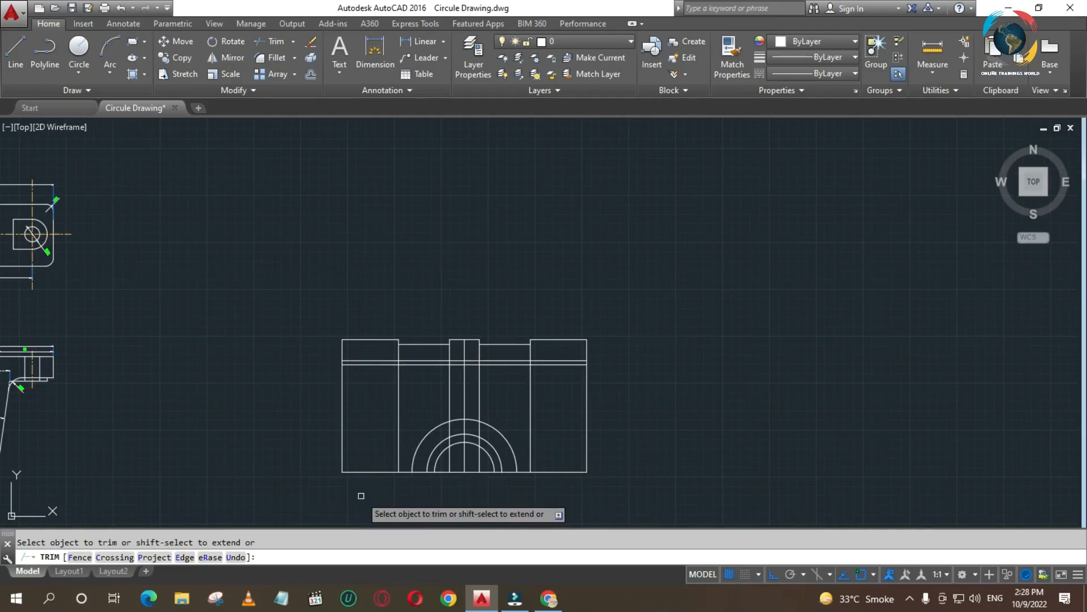
Trim the central pad's two side lines below the recess level and erase their leftover segments.
scroll(395, 482, down, 1)
scroll(397, 483, up, 1)
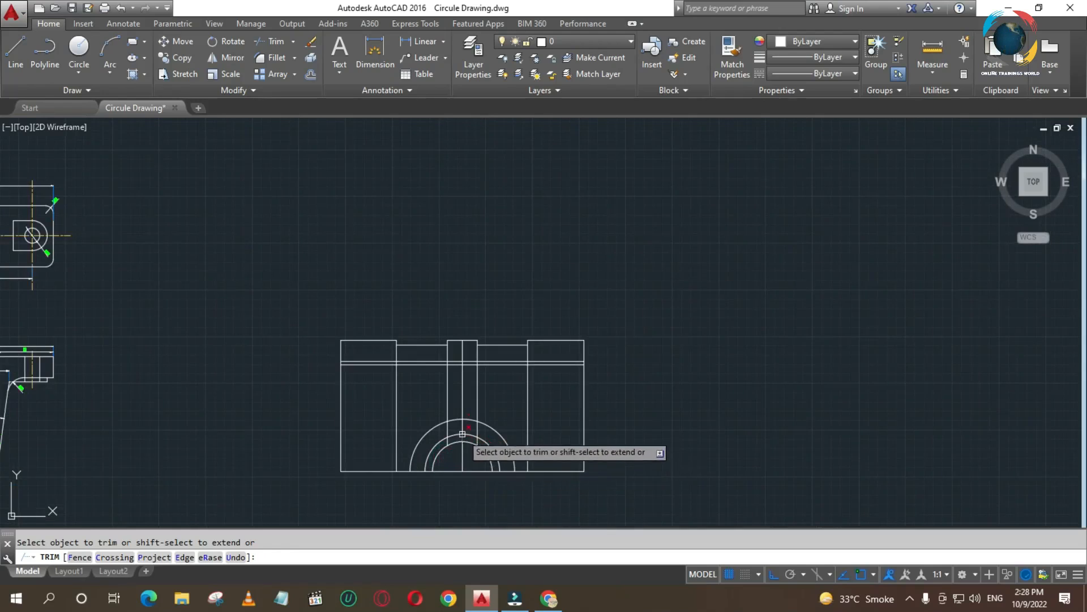
click(478, 383)
click(446, 389)
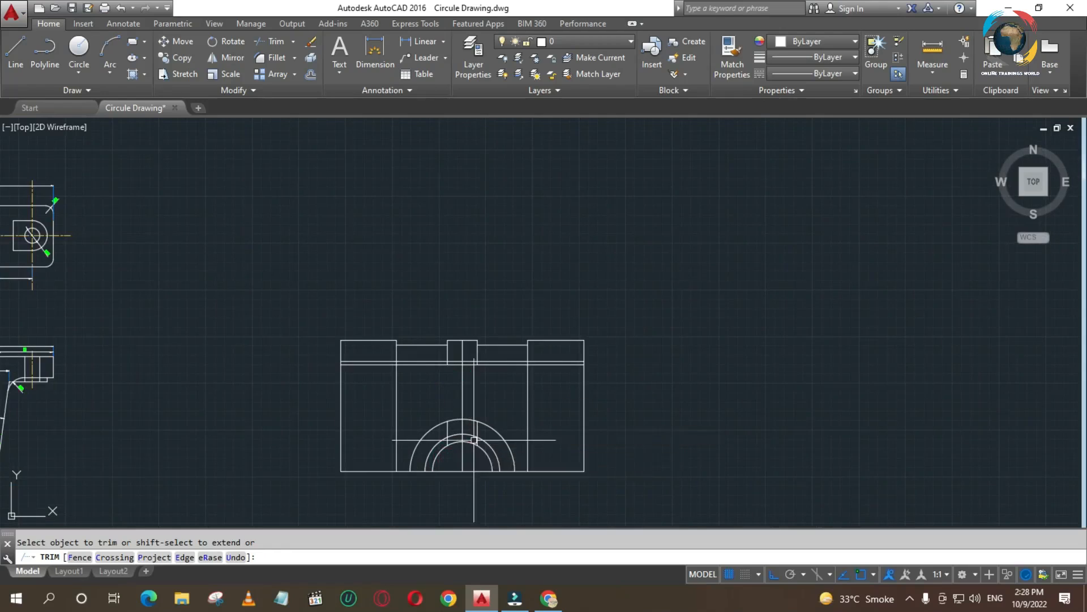
scroll(484, 350, up, 4)
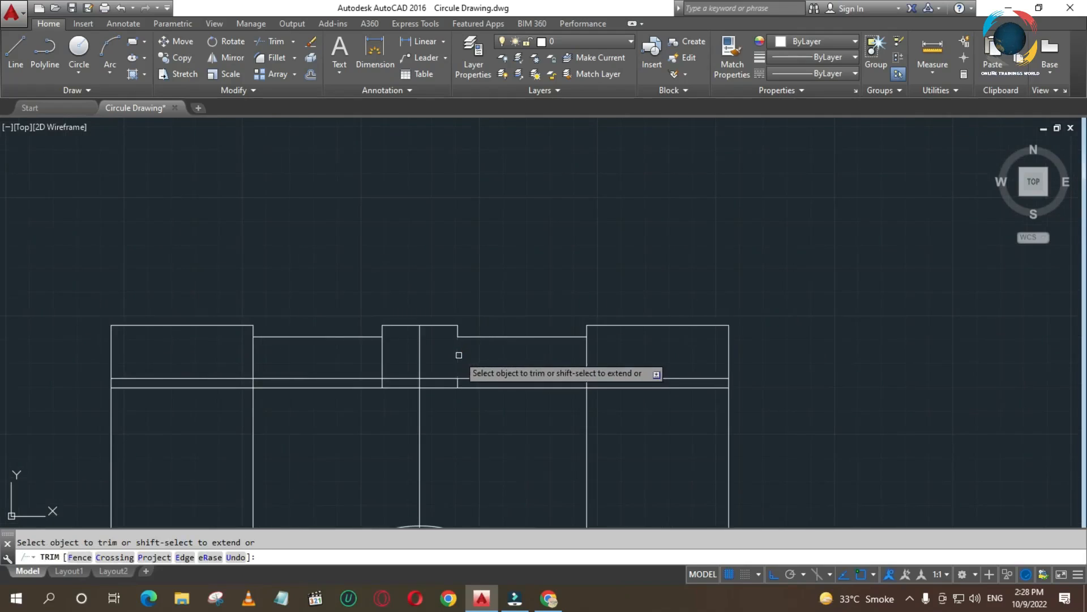
key(Escape)
click(381, 383)
key(Delete)
scroll(509, 425, down, 4)
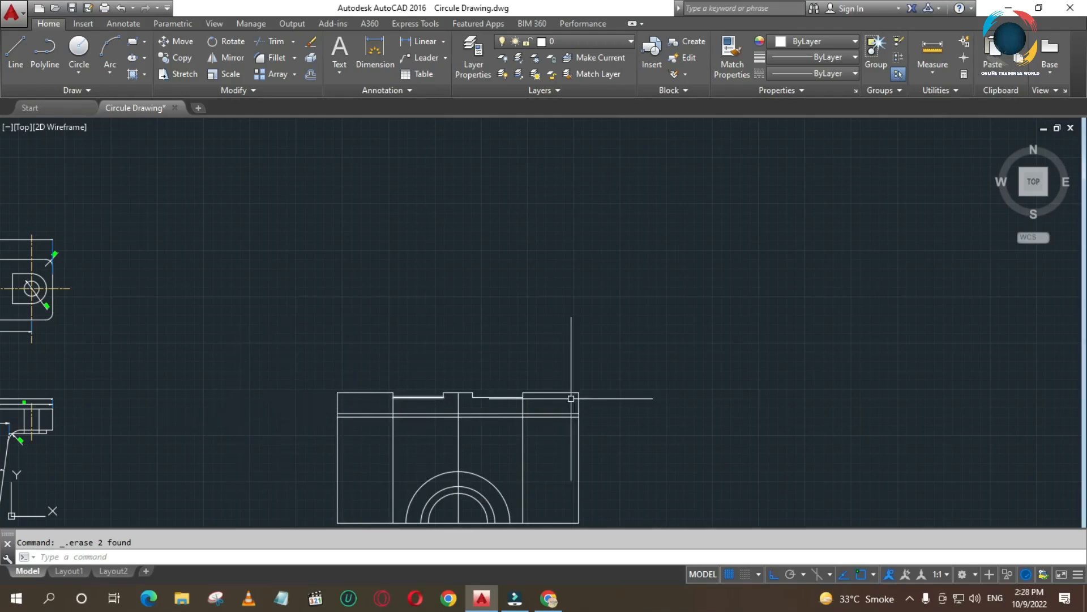
Trim the end pads' inner side lines just below the recess level and the upper flange line's span between them.
scroll(608, 397, down, 2)
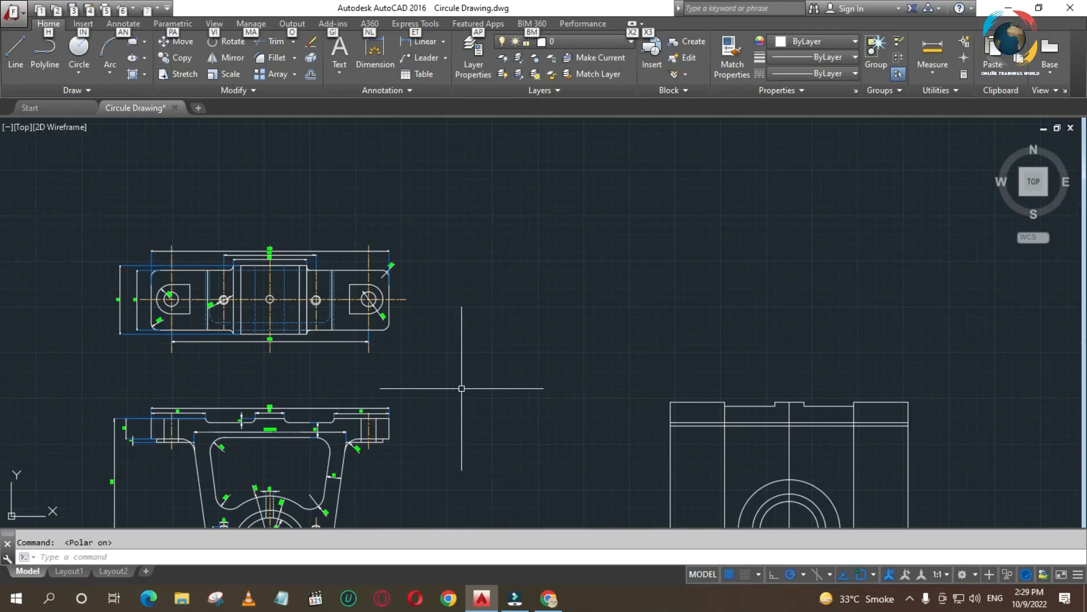
click(553, 390)
key(Escape)
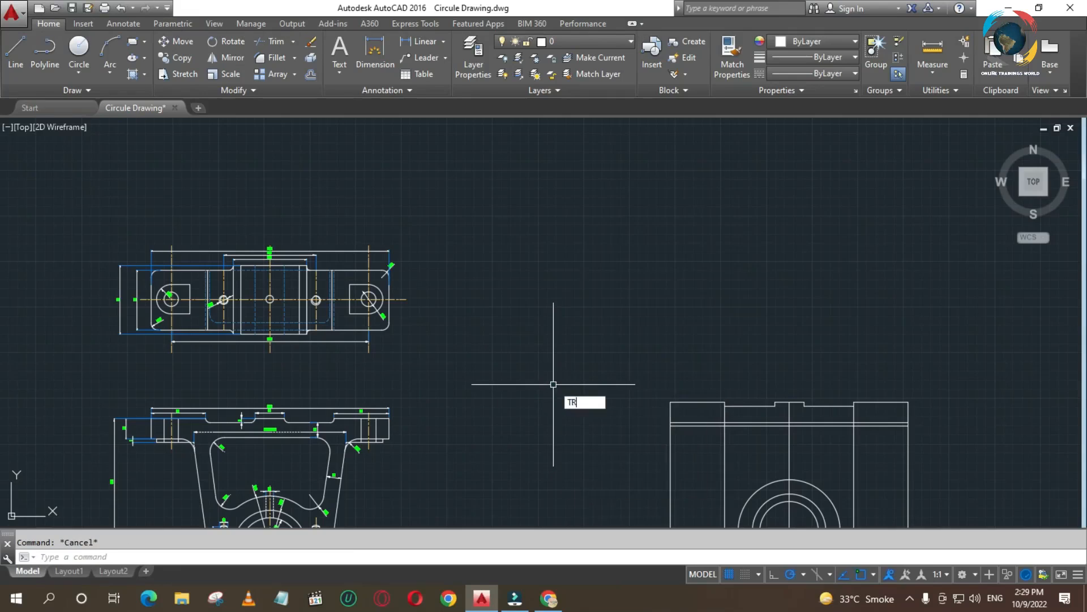
key(Return)
click(724, 416)
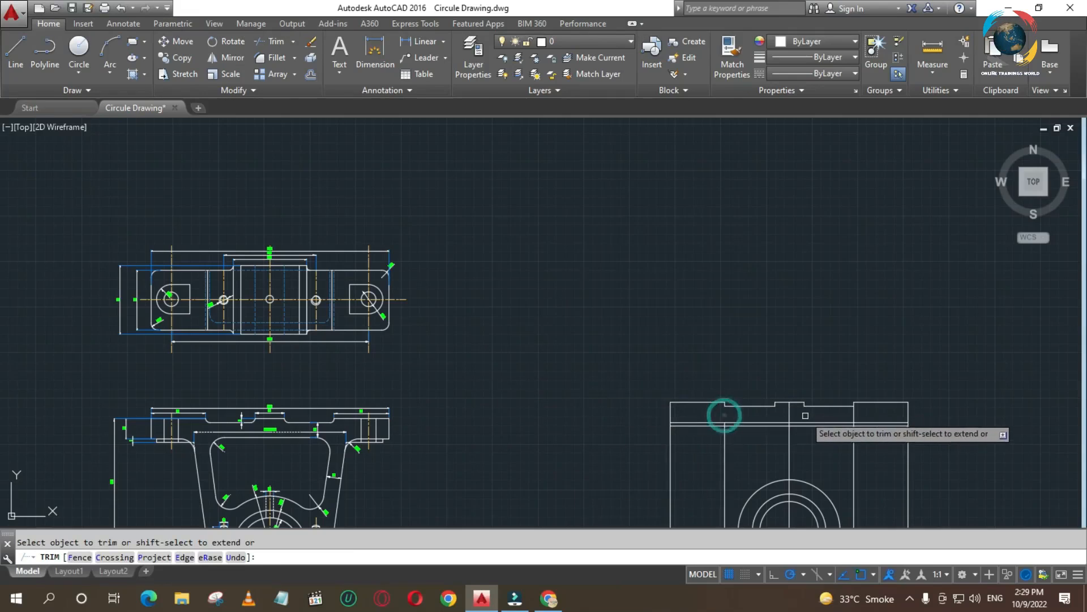
click(859, 412)
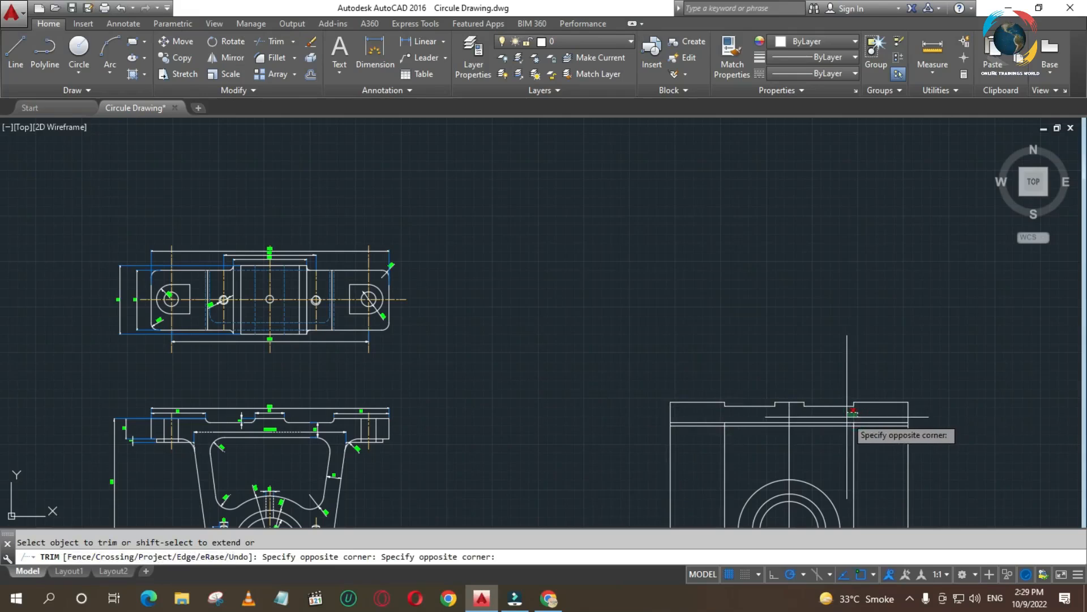
click(847, 417)
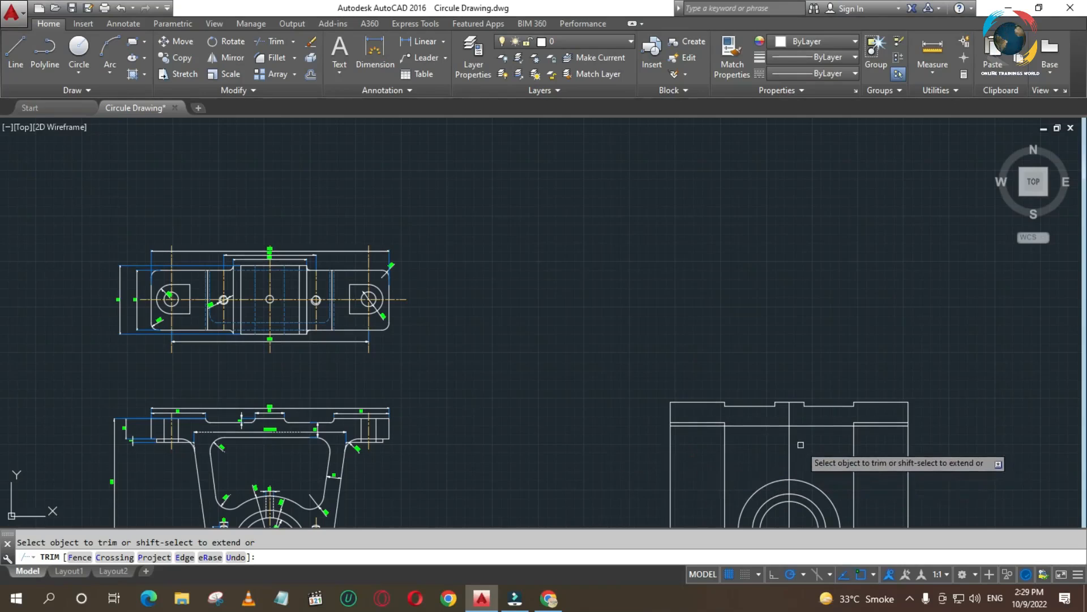
Read the upper leg width on the reference front view and calculate 208/2 in Calculator.
scroll(260, 439, up, 3)
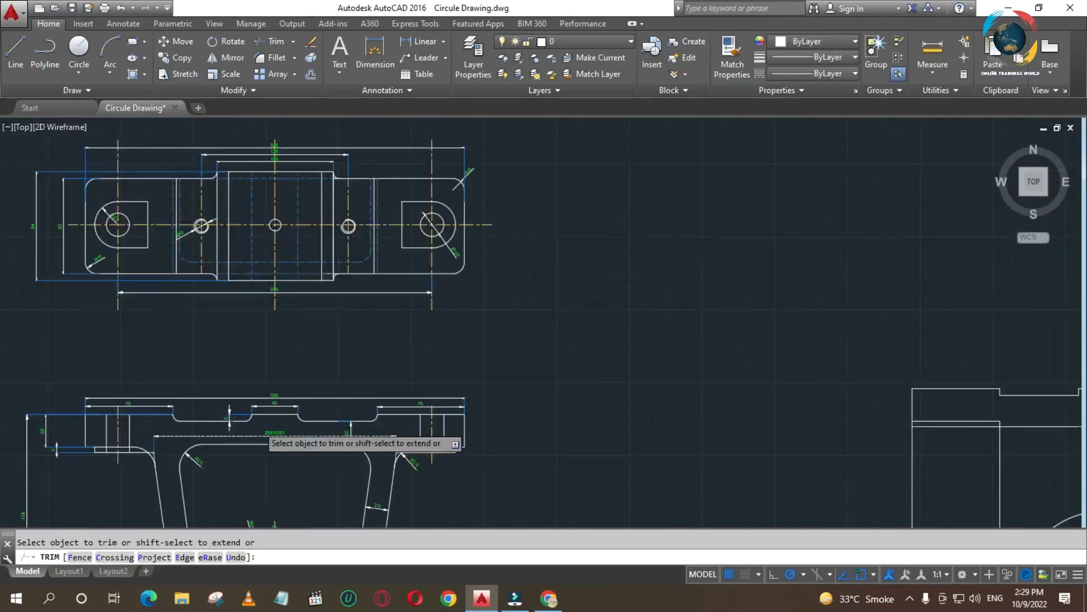
scroll(303, 460, up, 4)
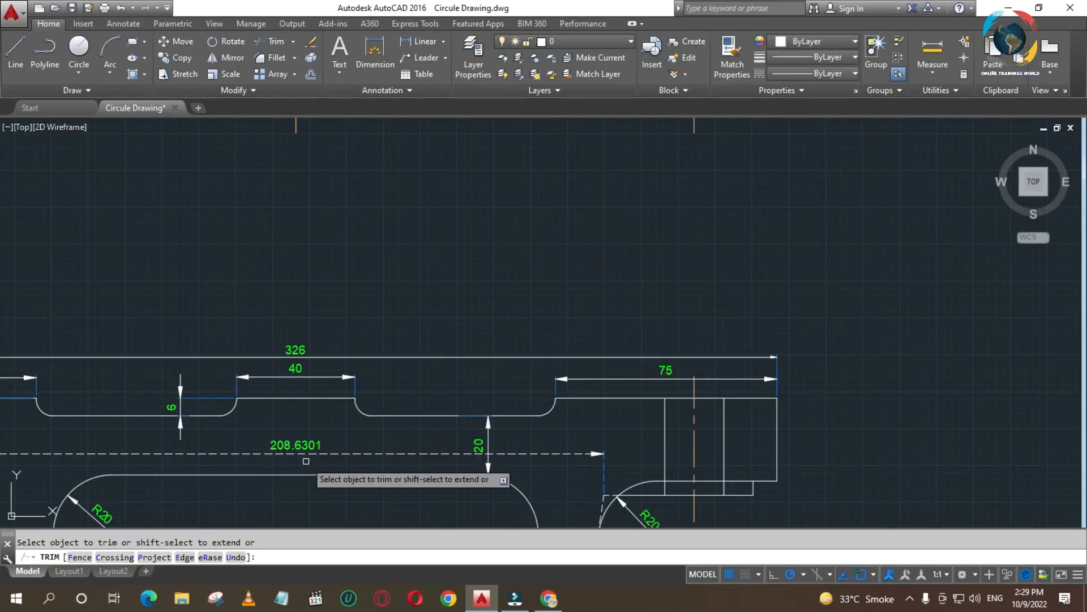
scroll(306, 461, down, 4)
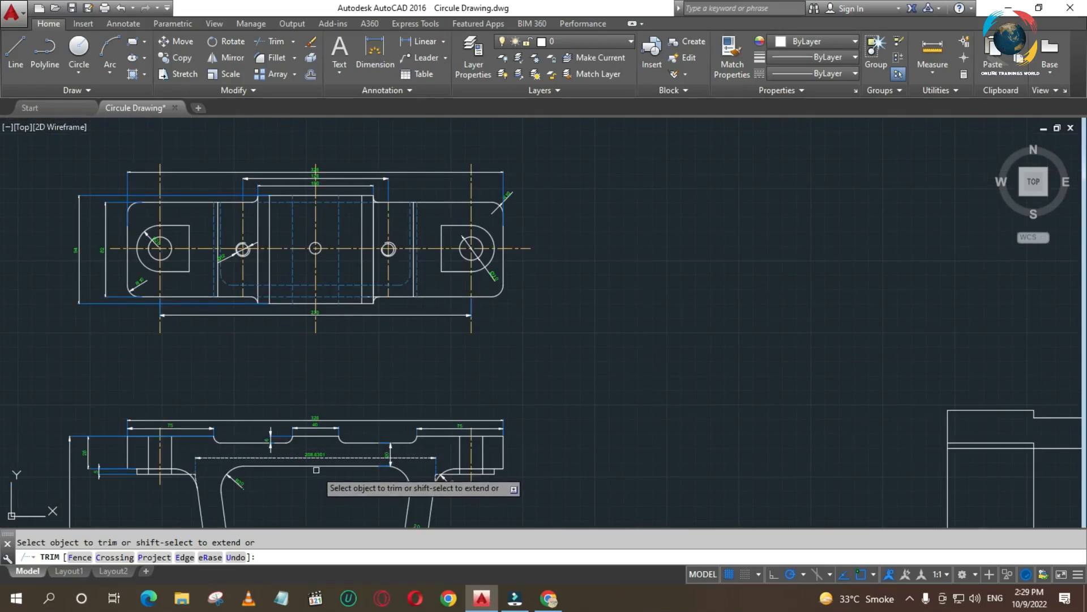
scroll(316, 465, up, 5)
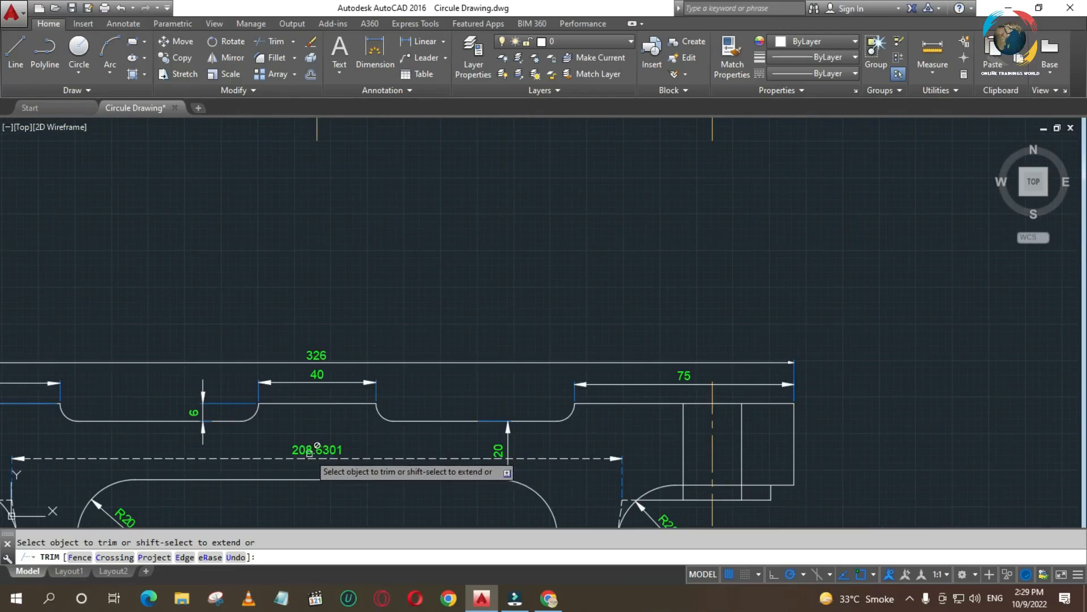
scroll(309, 453, down, 2)
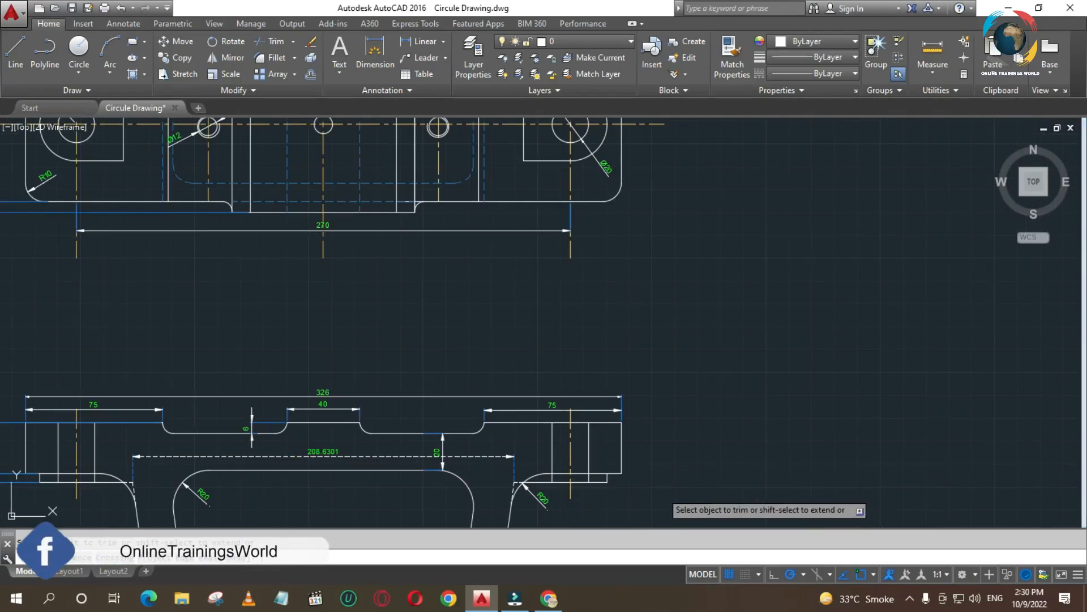
key(XF86Calculator)
text(208/2)
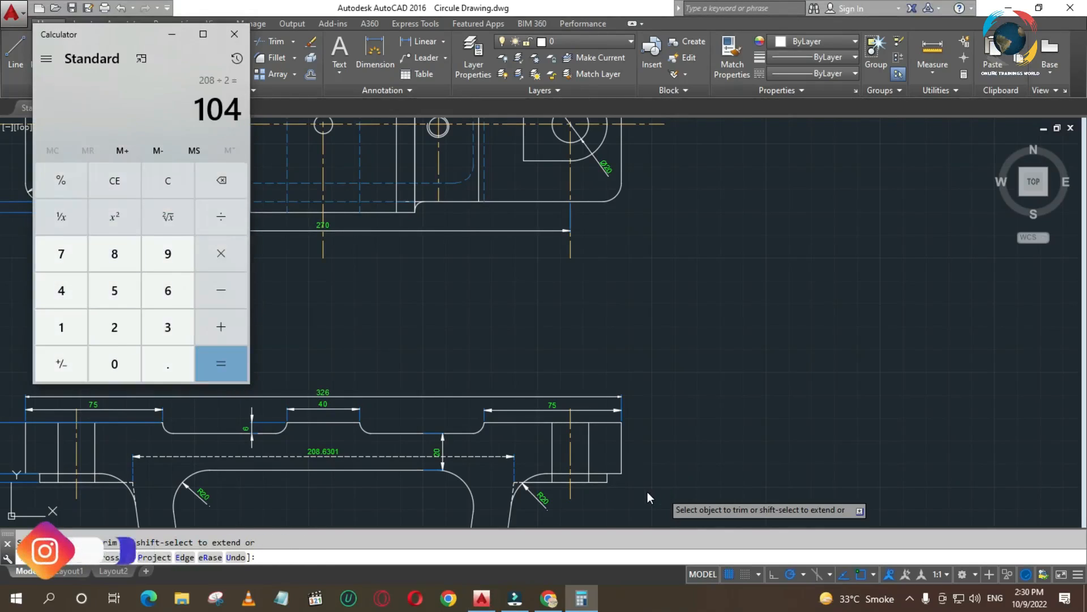
key(Escape)
scroll(789, 399, down, 2)
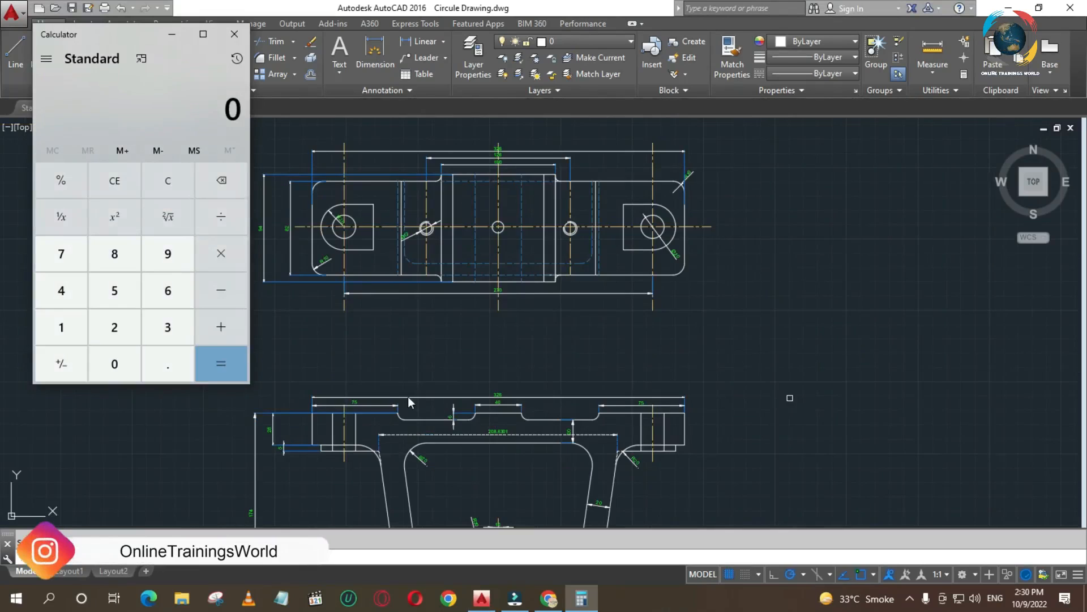
scroll(408, 396, down, 5)
click(172, 35)
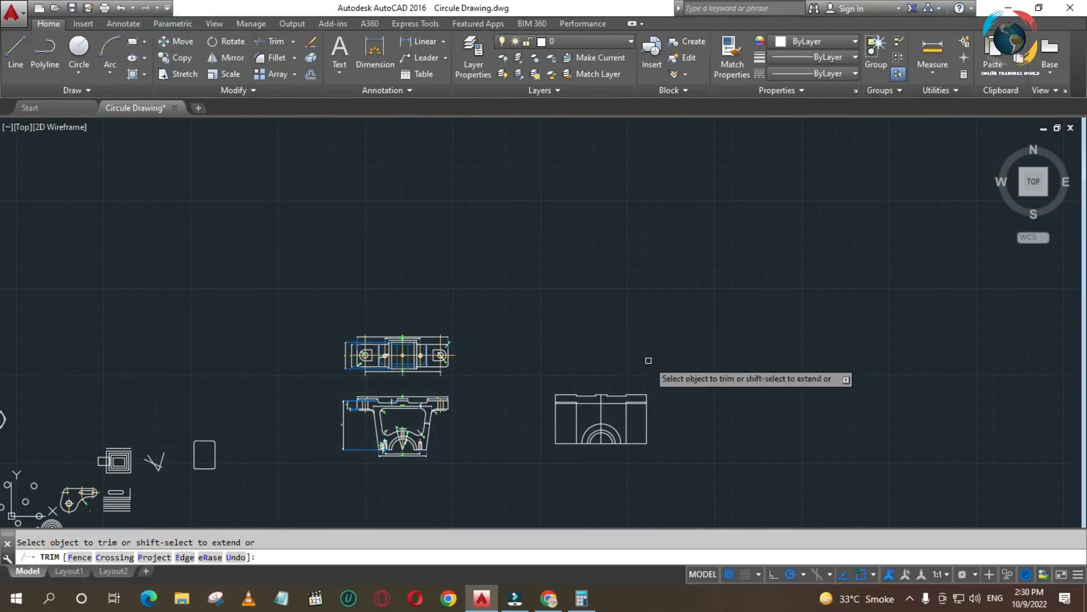
Offset the vertical centre line by 104 to both sides of the new front view.
scroll(601, 419, up, 6)
scroll(539, 280, down, 2)
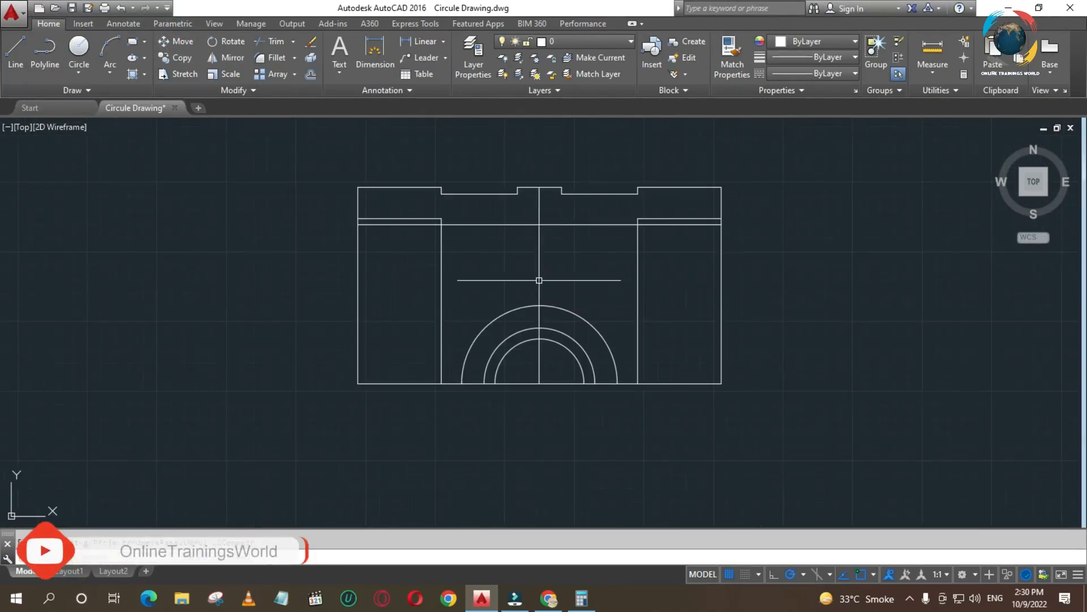
text(o)
key(Return)
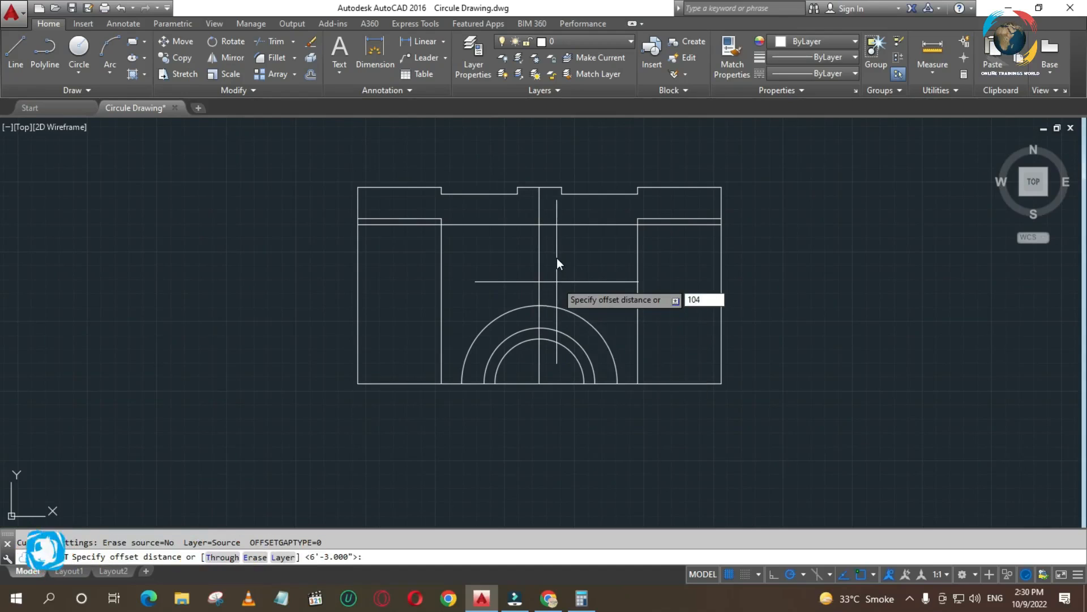
text(104)
key(Return)
click(538, 267)
click(671, 274)
click(539, 272)
click(413, 268)
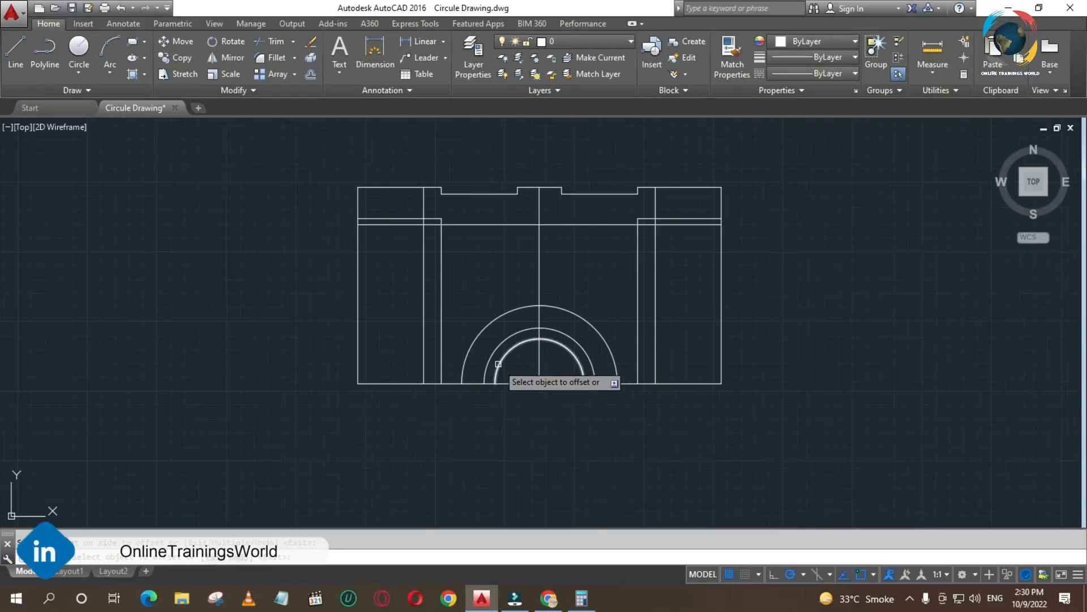
Erase the two vertical lines running from the end pads' inner sides down to the lower edge.
scroll(498, 363, down, 2)
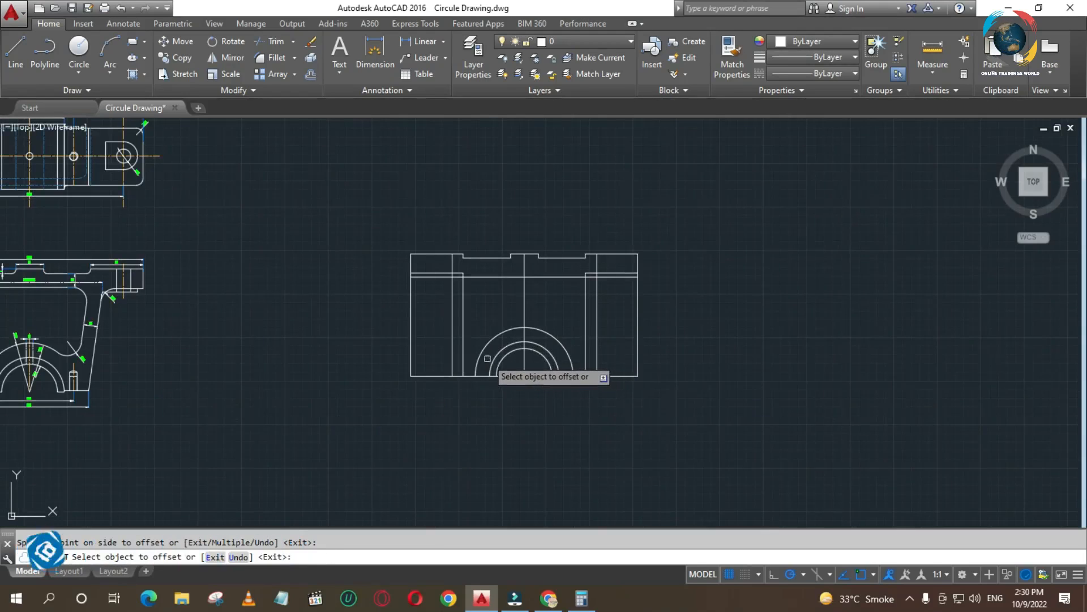
key(Escape)
click(464, 321)
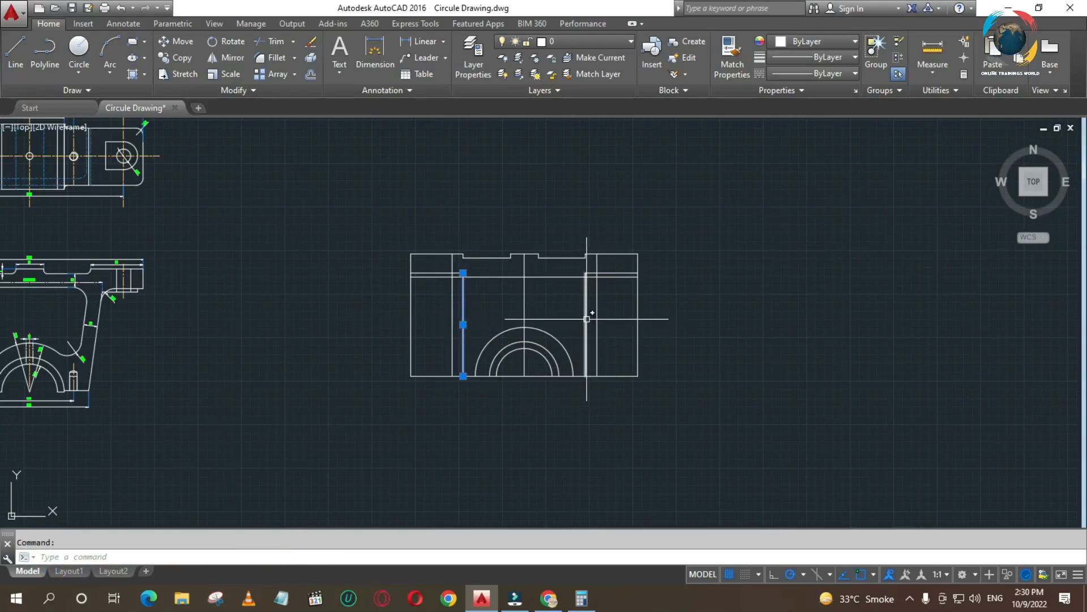
key(Delete)
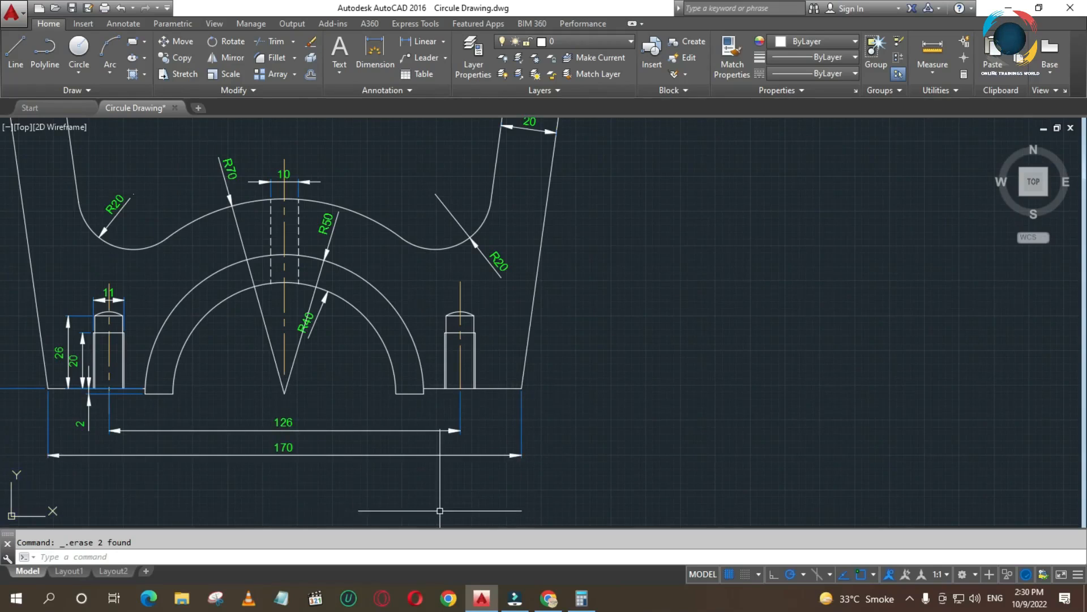
Switch to Calculator, calculate 170/2 for half the reference view's base width, and return to the AutoCAD drawing.
key(alt+Tab)
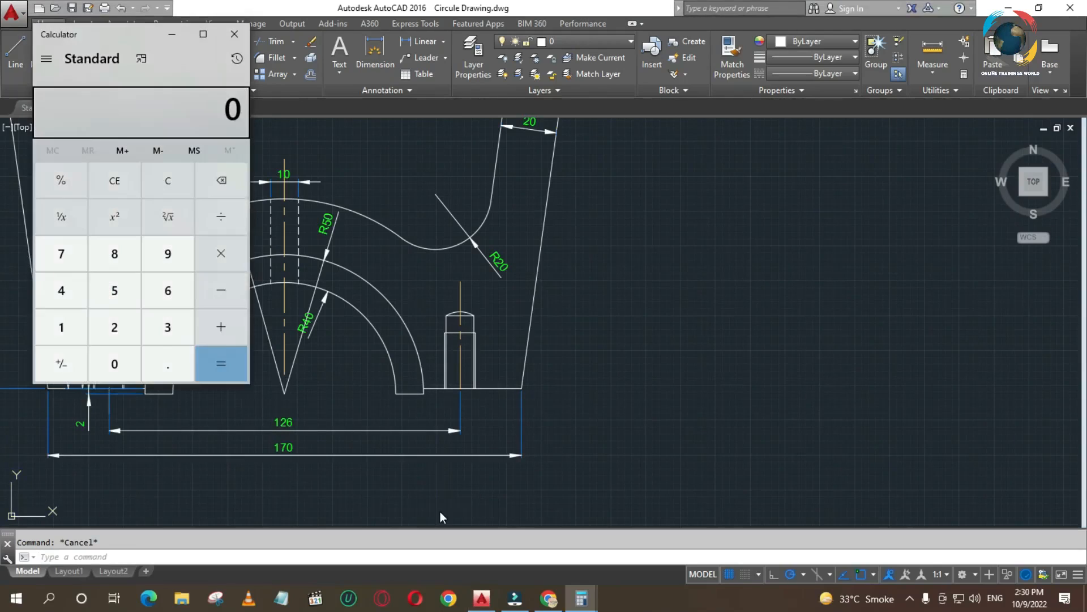
key(Escape)
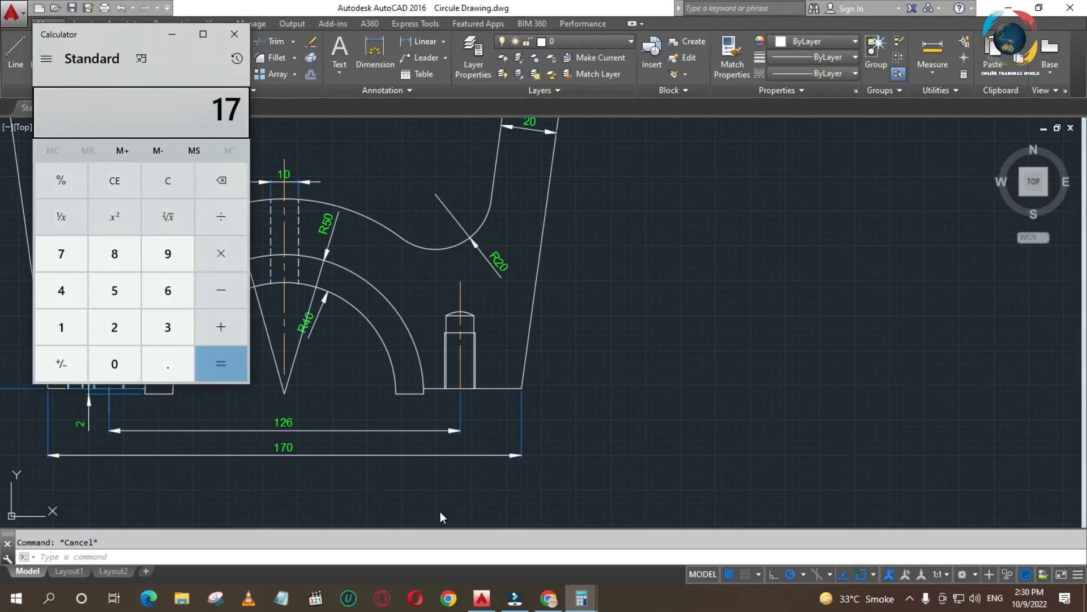
key(2)
key(Return)
scroll(478, 468, down, 4)
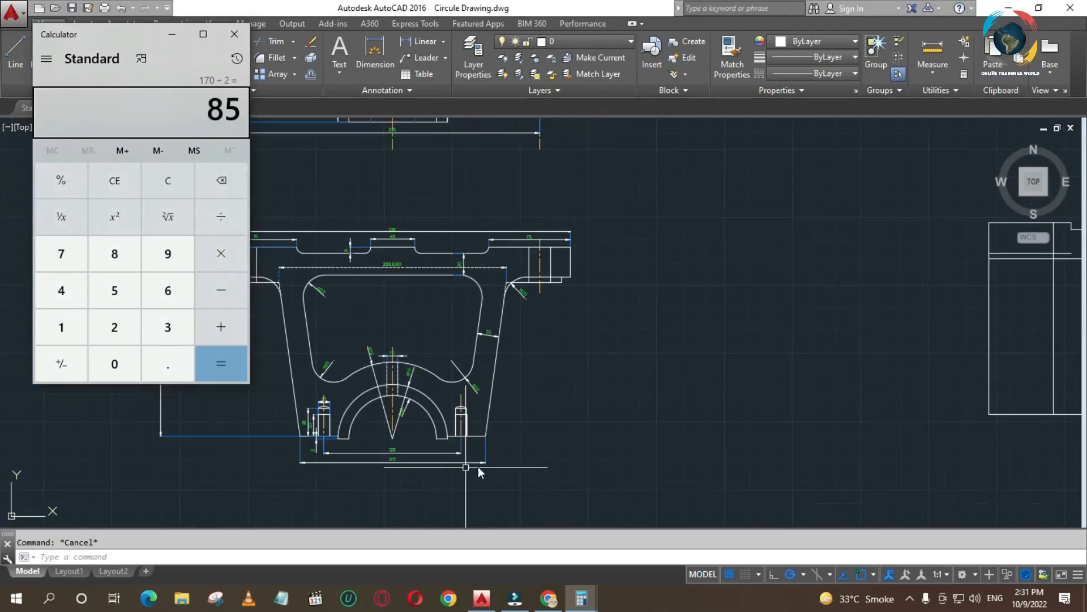
scroll(317, 411, down, 2)
scroll(831, 390, up, 5)
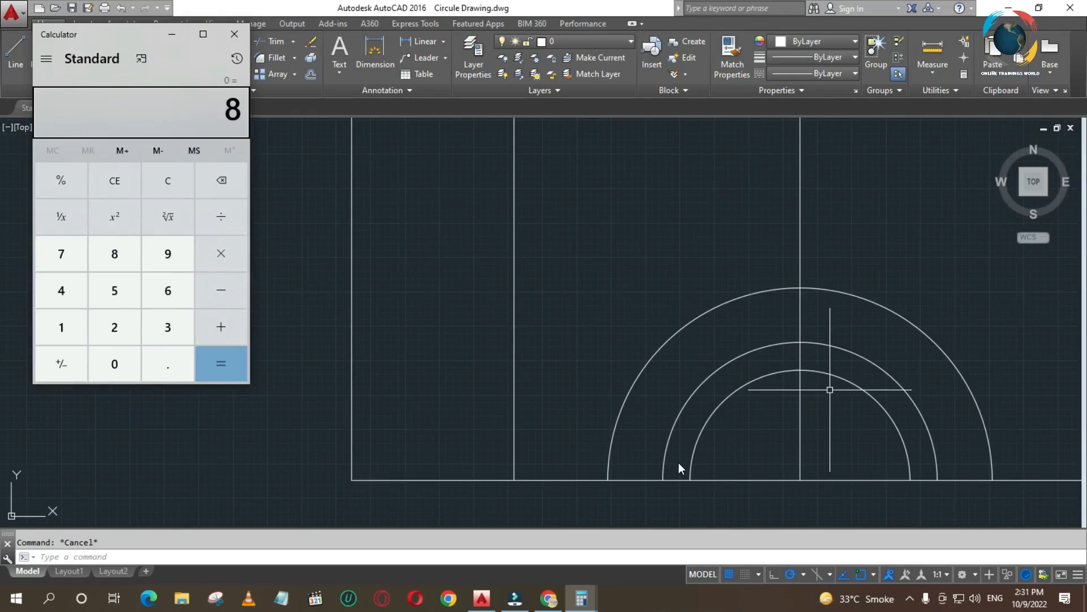
key(Escape)
click(569, 427)
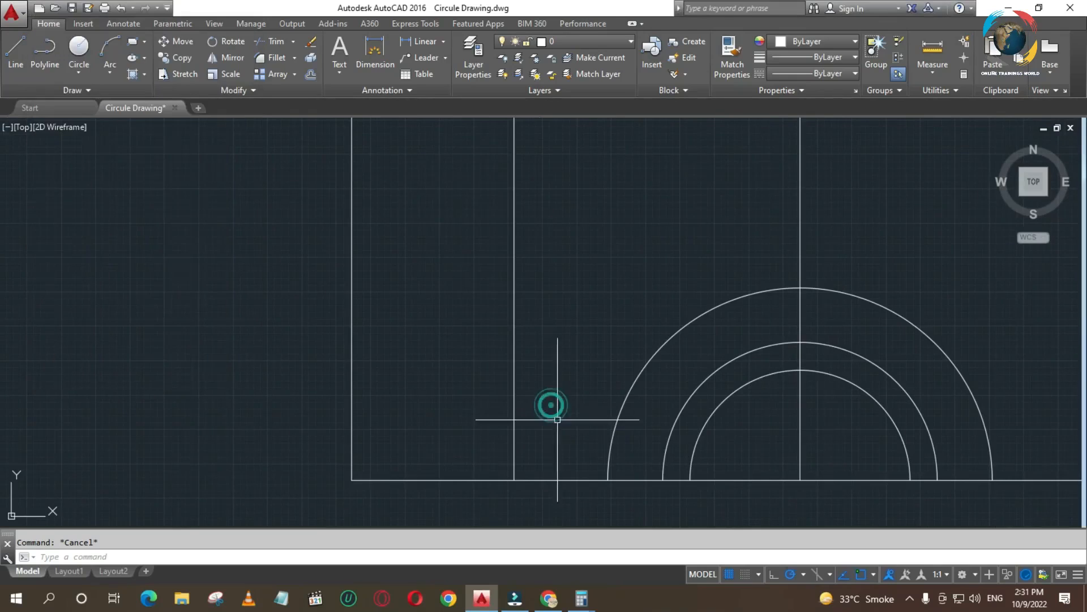
Offset the vertical centre line by 85 to both sides.
key(Return)
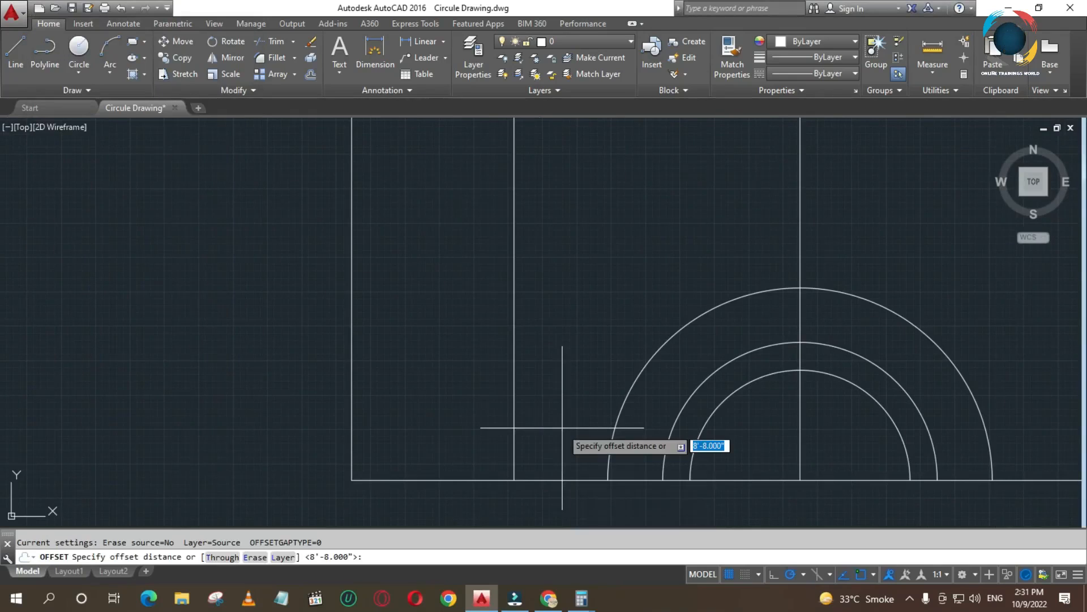
key(Return)
click(801, 457)
click(641, 456)
click(800, 452)
click(1011, 446)
scroll(572, 450, down, 2)
key(Escape)
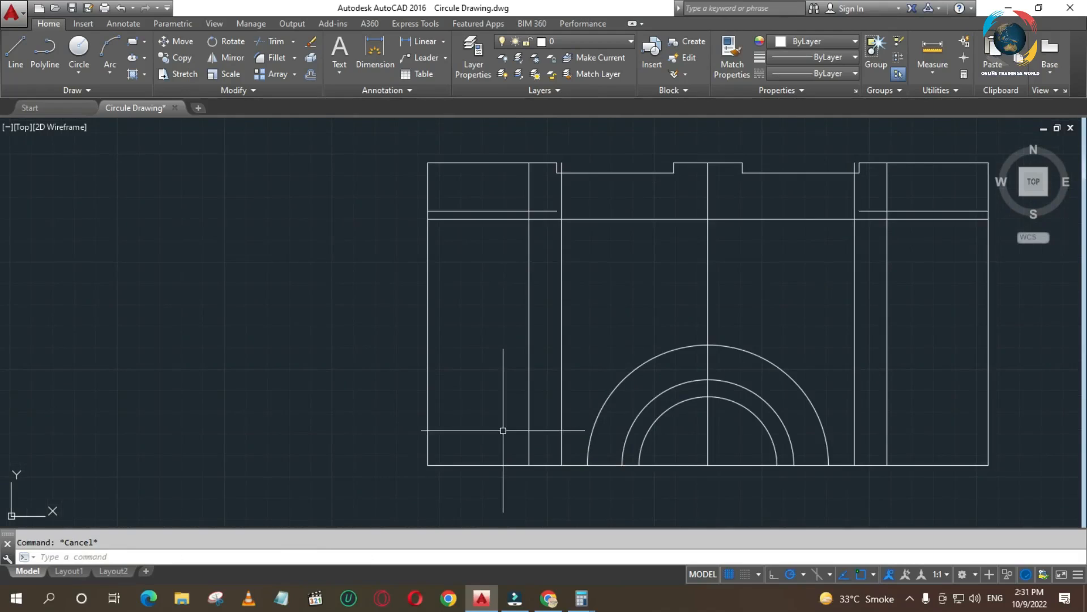
Draw the left leg's slanted line from the 85 offset line's lower end to where the 104 offset line meets the upper flange line.
text(l)
key(Return)
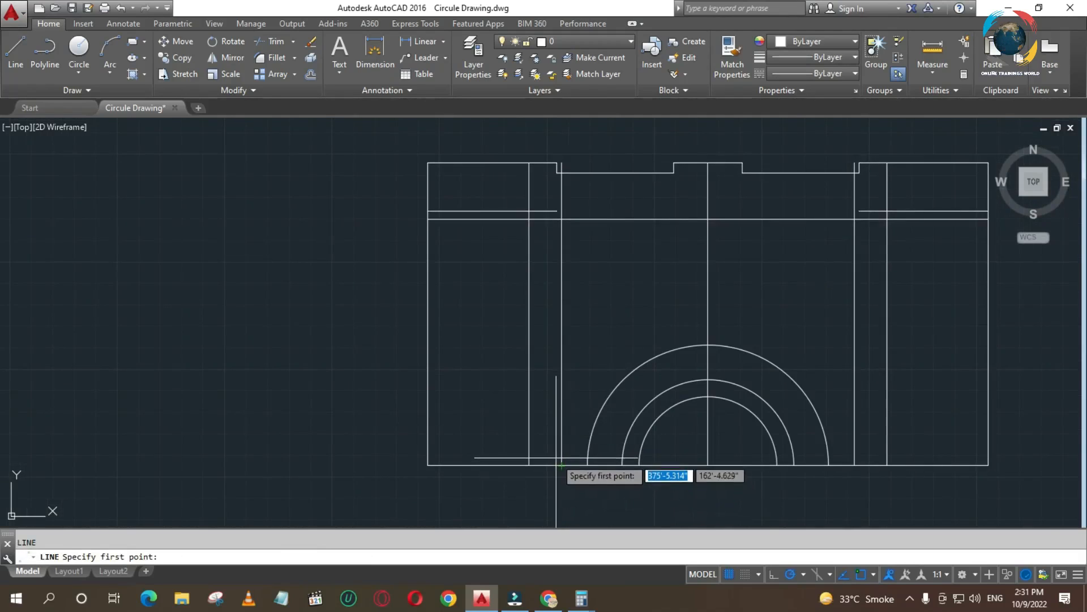
click(561, 464)
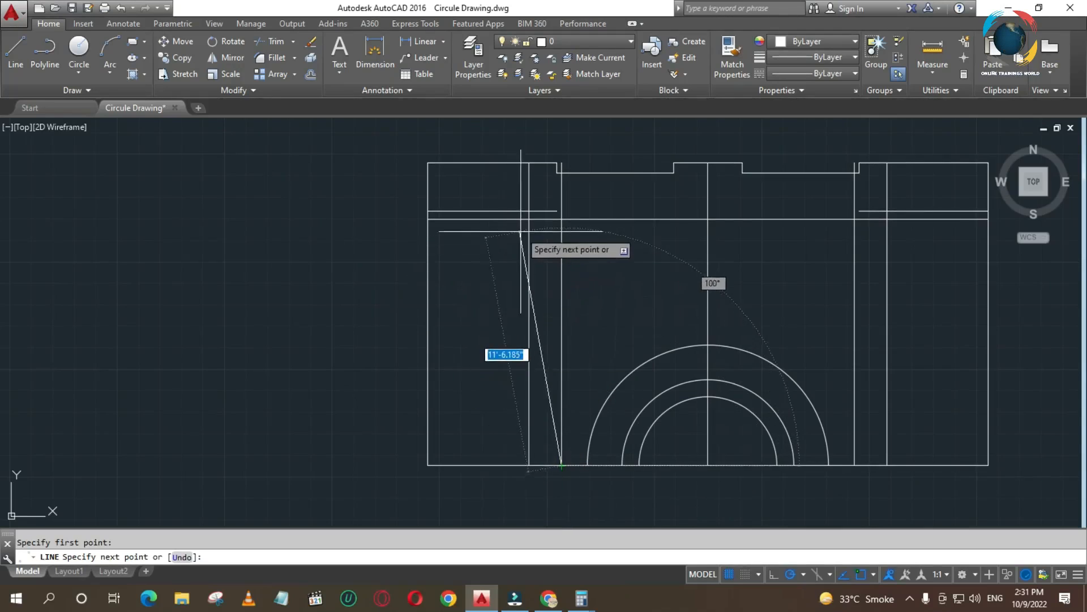
click(530, 212)
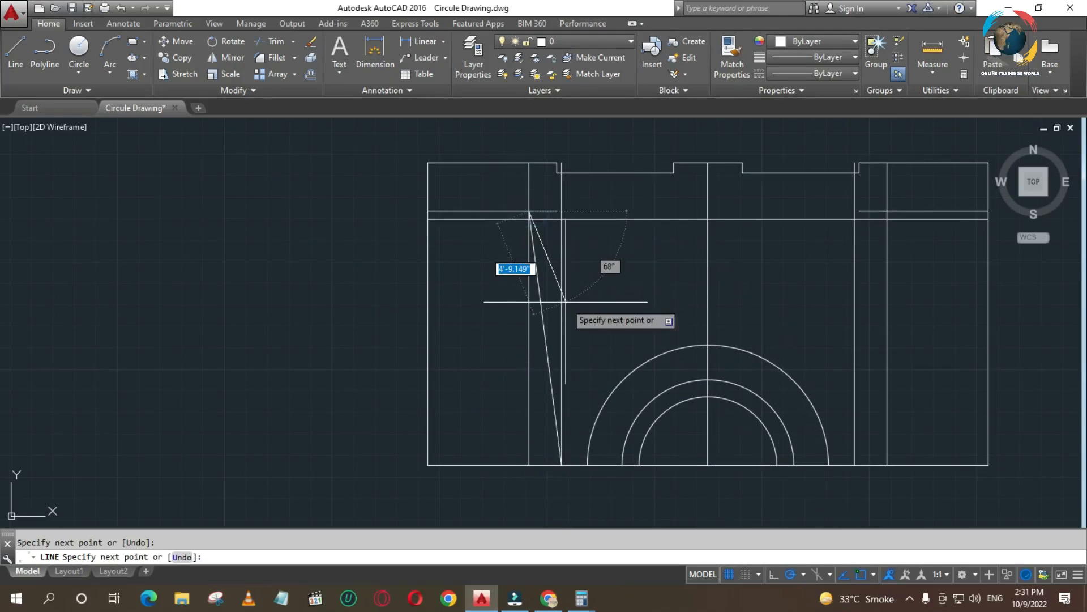
key(Return)
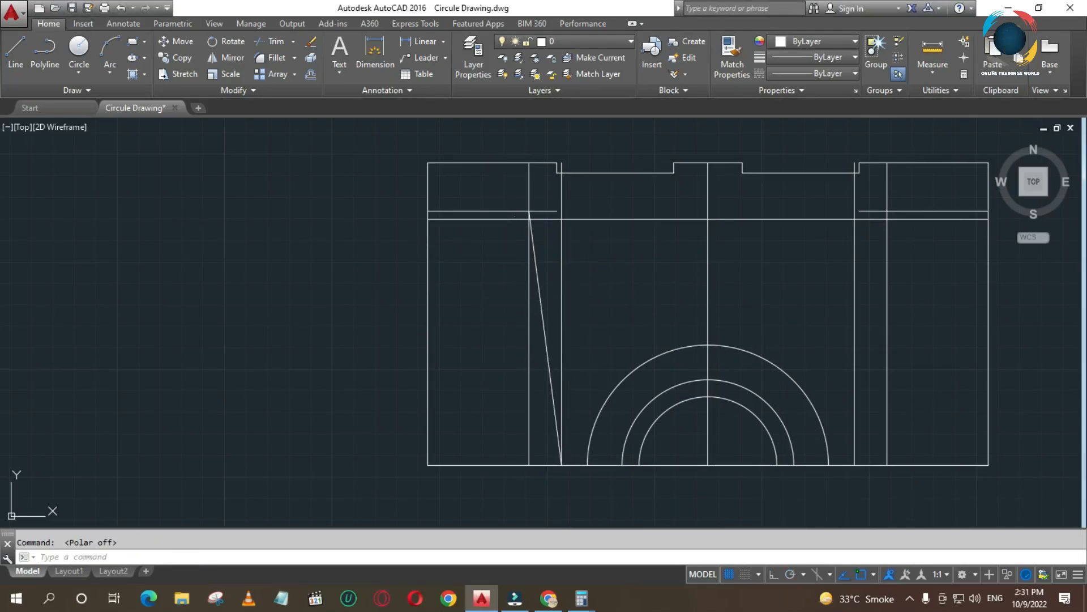
Draw the right leg's slanted line from the 85 offset line's lower end to the 104 offset line at the upper flange line.
key(alt)
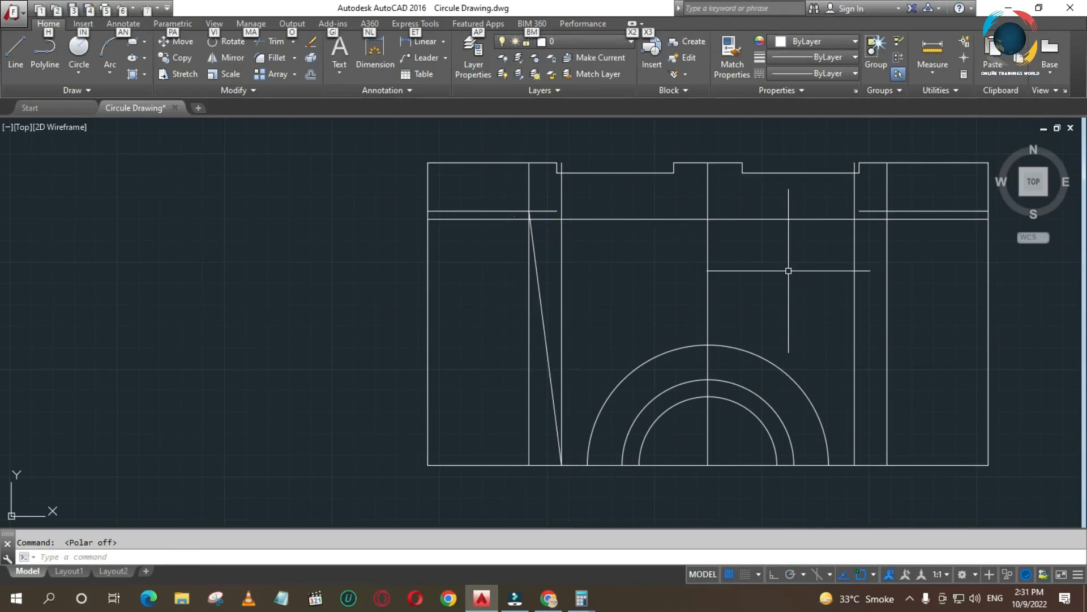
key(Escape)
text(l)
key(Return)
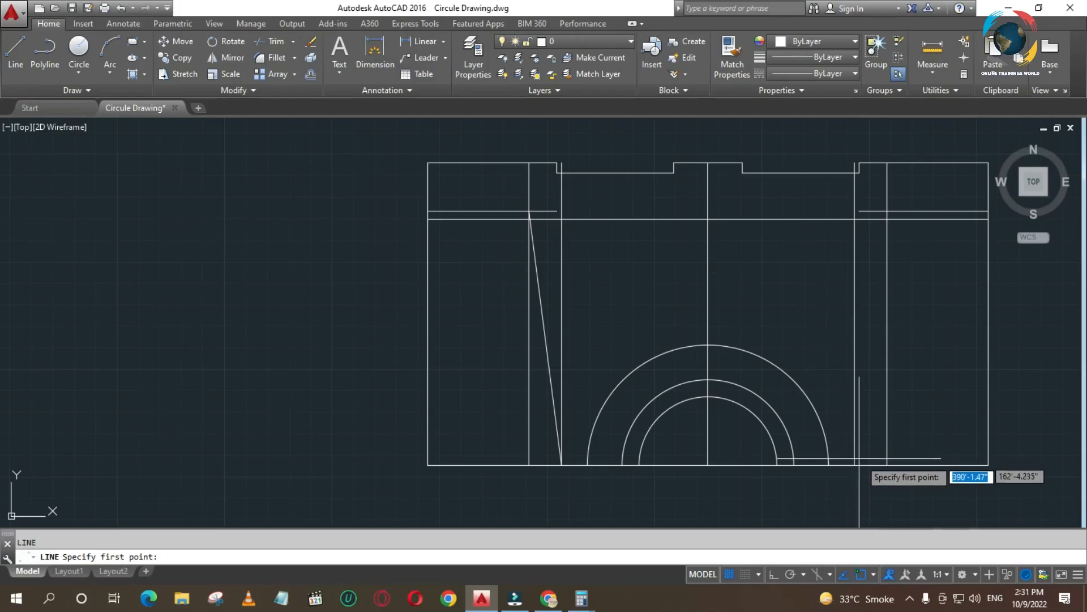
click(854, 466)
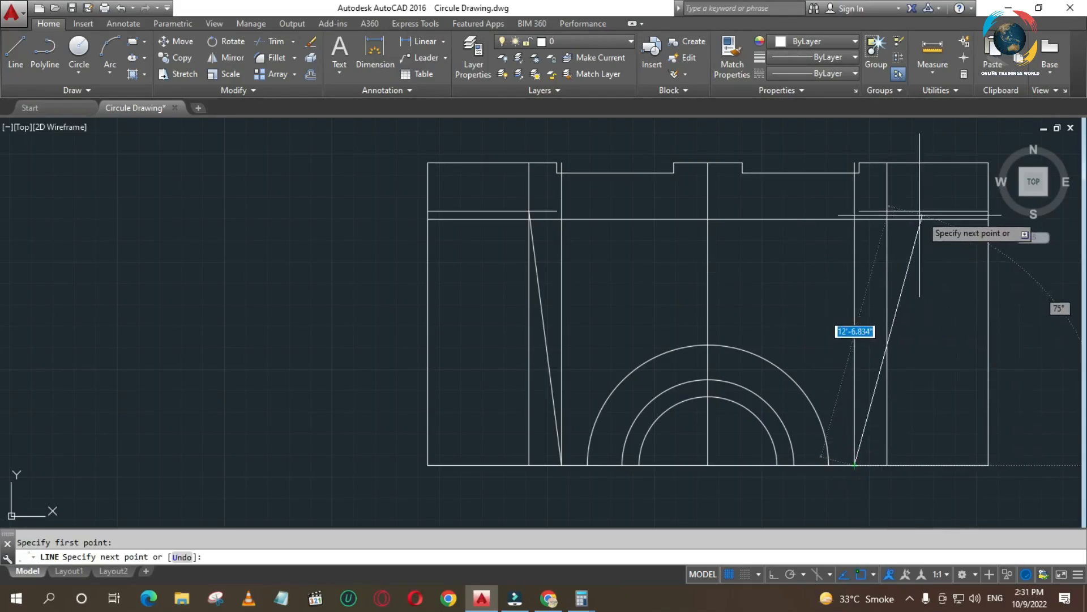
click(887, 212)
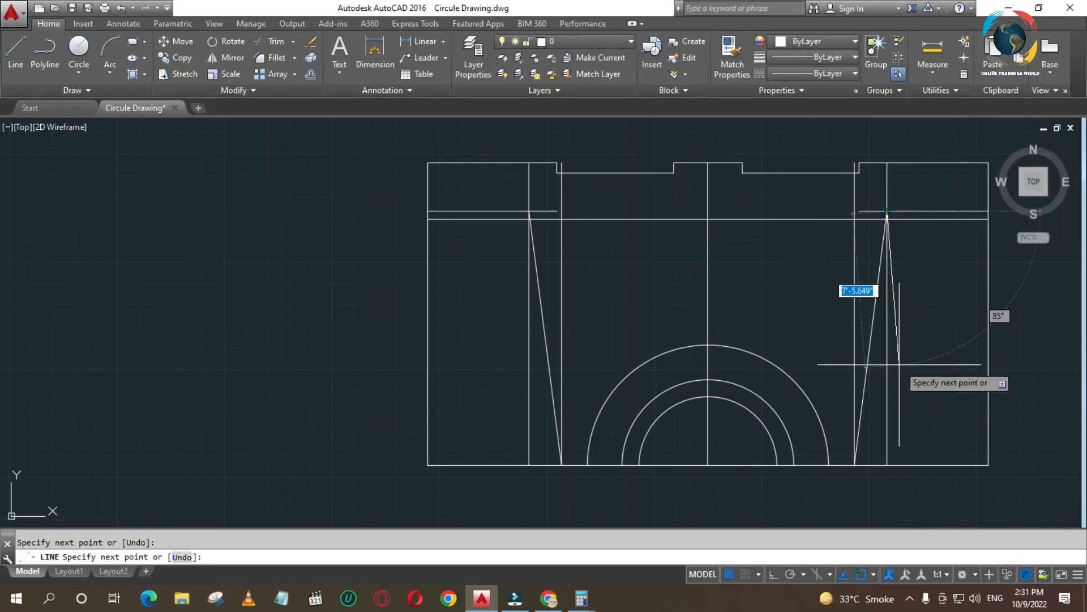
key(Return)
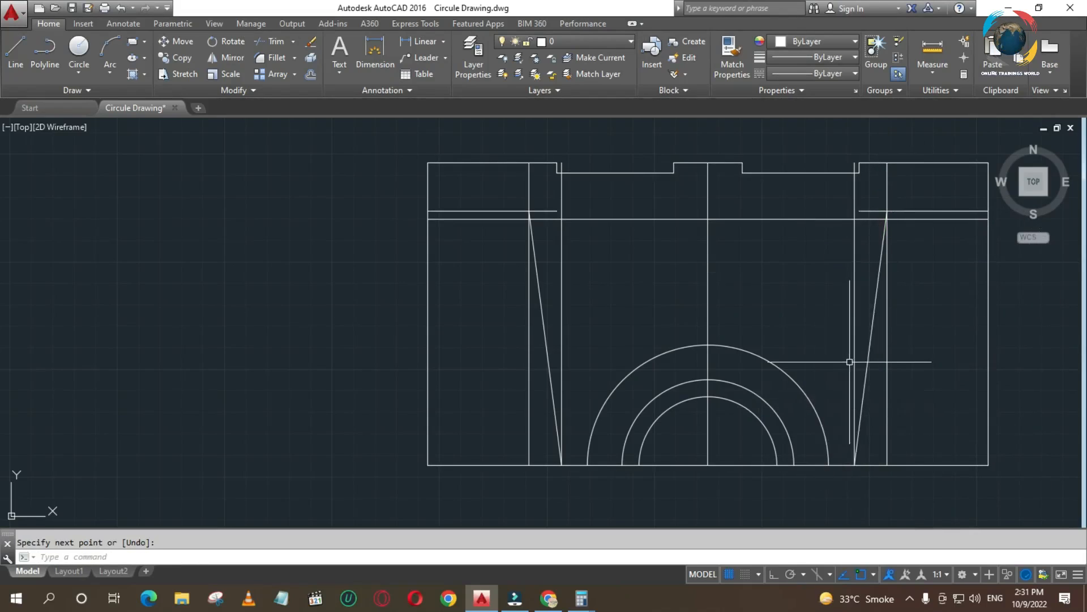
Trim the outer rectangle's left side, base line and 104 offset line outside the left slanted leg, below the flange.
text(tr)
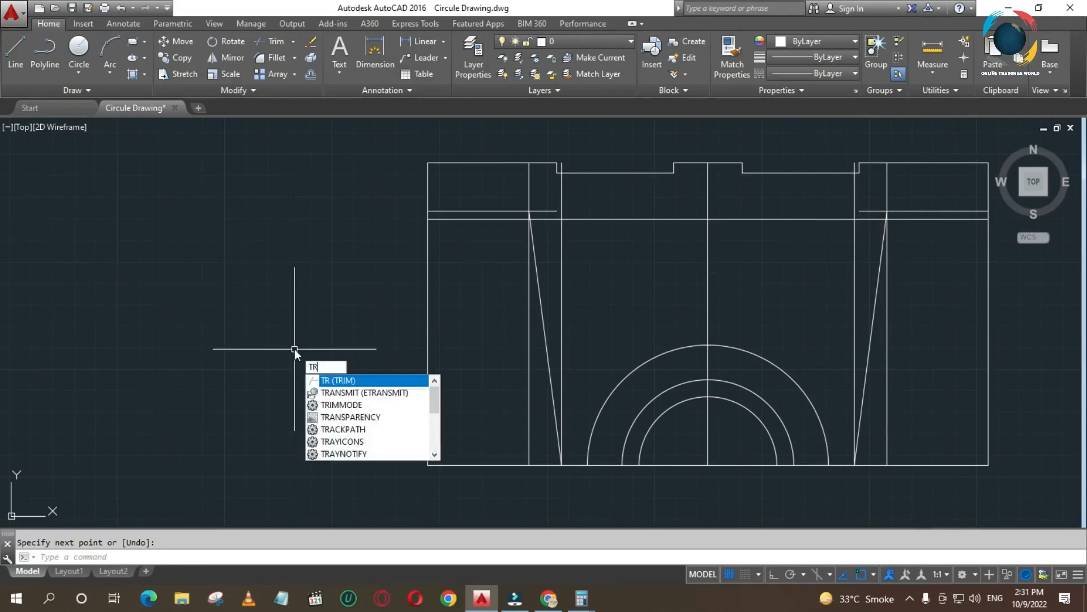
key(Return)
key(Return)
click(428, 352)
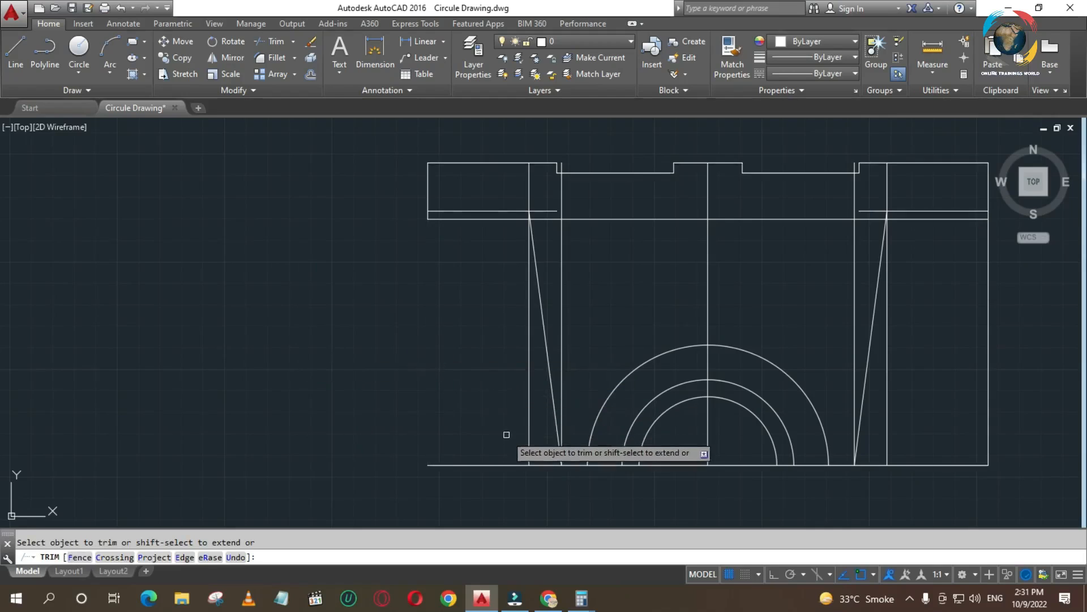
click(499, 467)
click(536, 423)
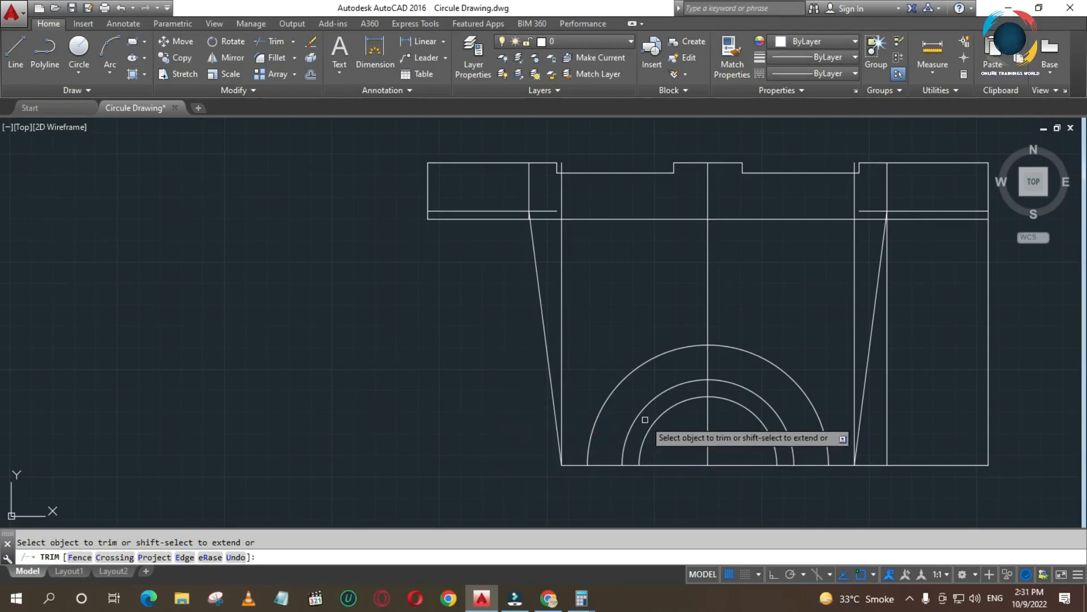
Trim the lines outside the right slanted leg below the flange and delete the leftover base segment.
click(1021, 369)
click(879, 469)
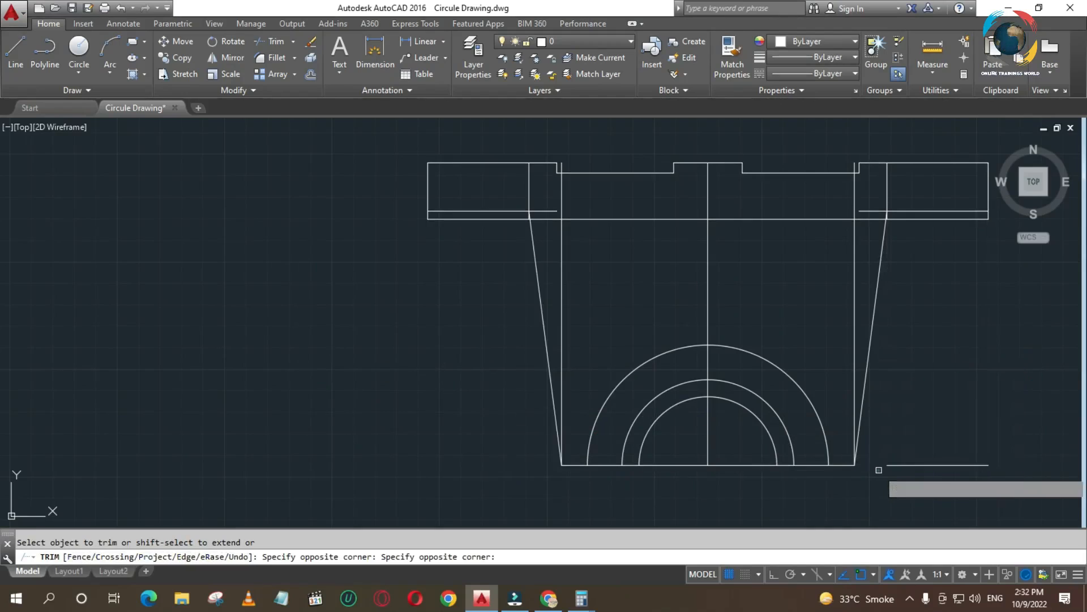
key(Escape)
click(940, 467)
click(936, 465)
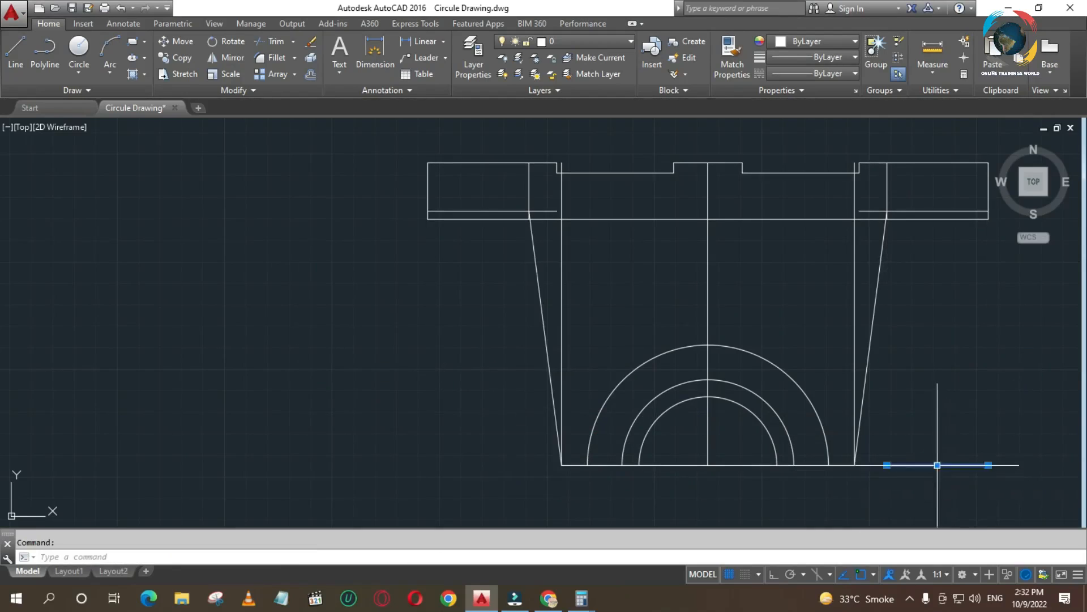
Trim the base line across the opening of the innermost arc on both sides of the centre line.
text(tr)
key(Return)
key(Return)
click(684, 465)
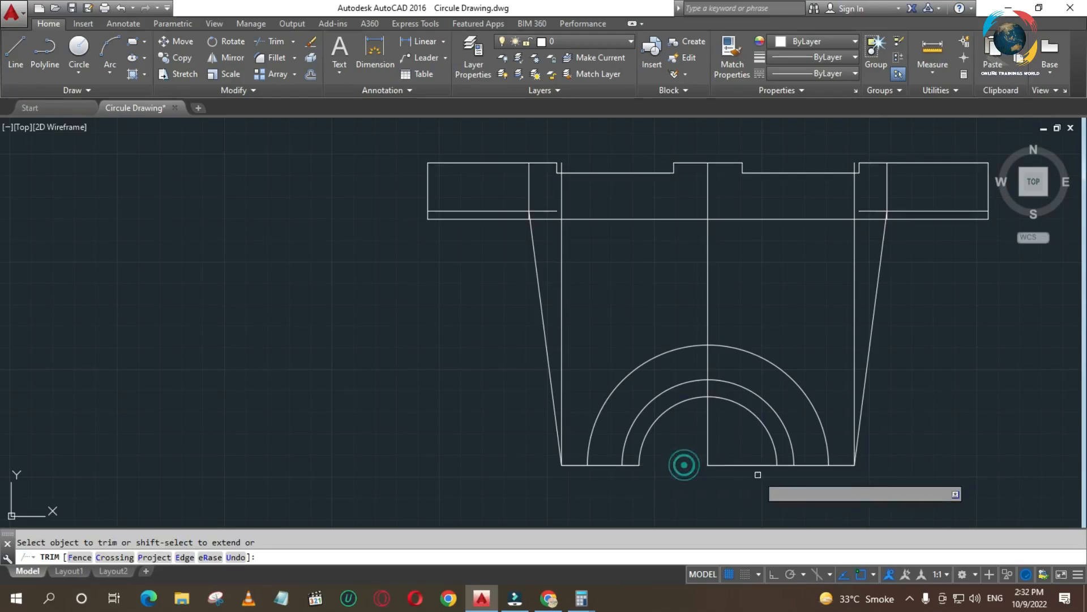
click(755, 466)
key(Escape)
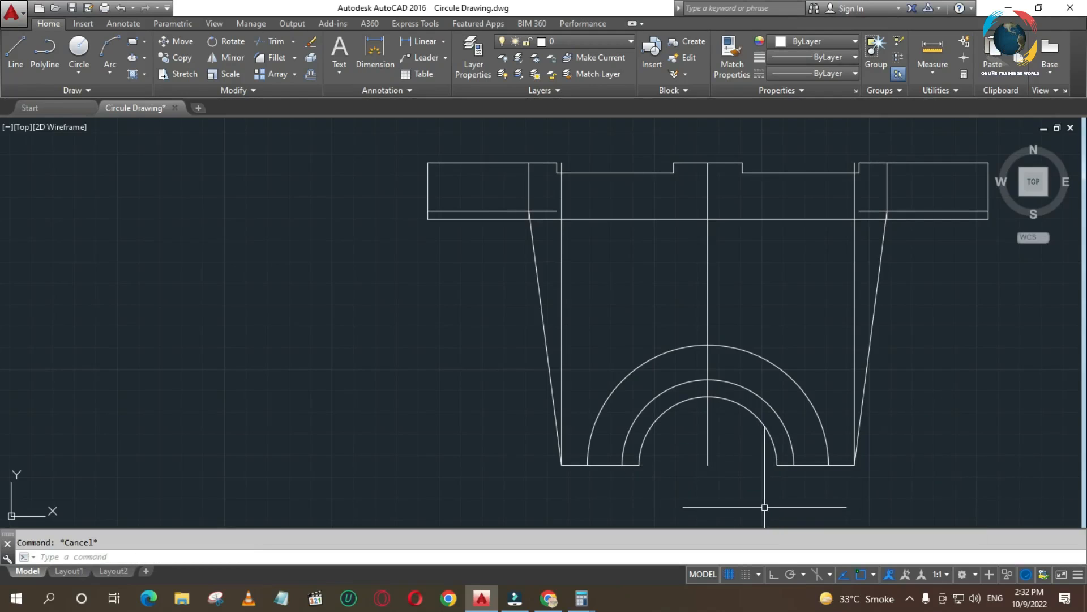
Examine the small step at the arch's feet below the base line in the dimensioned reference view.
key(Return)
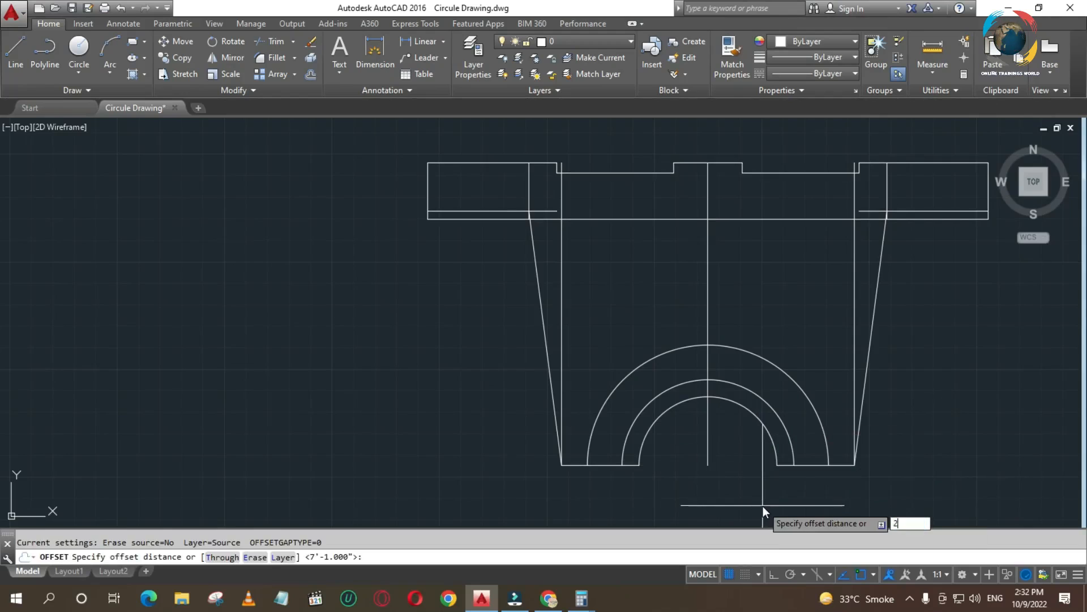
text(2)
key(Return)
scroll(609, 451, down, 2)
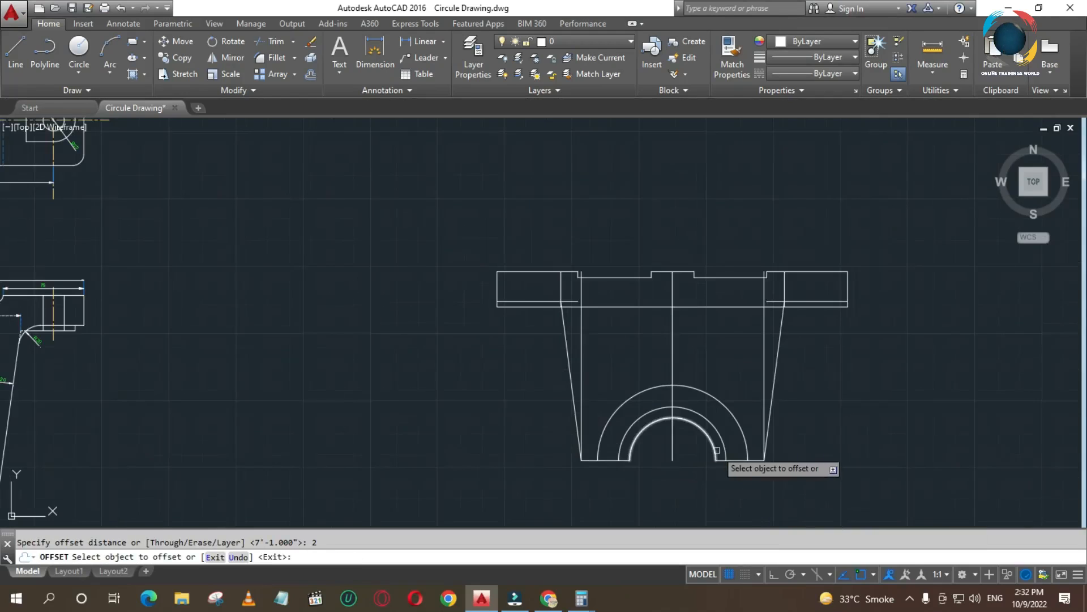
scroll(821, 441, down, 2)
scroll(191, 465, up, 5)
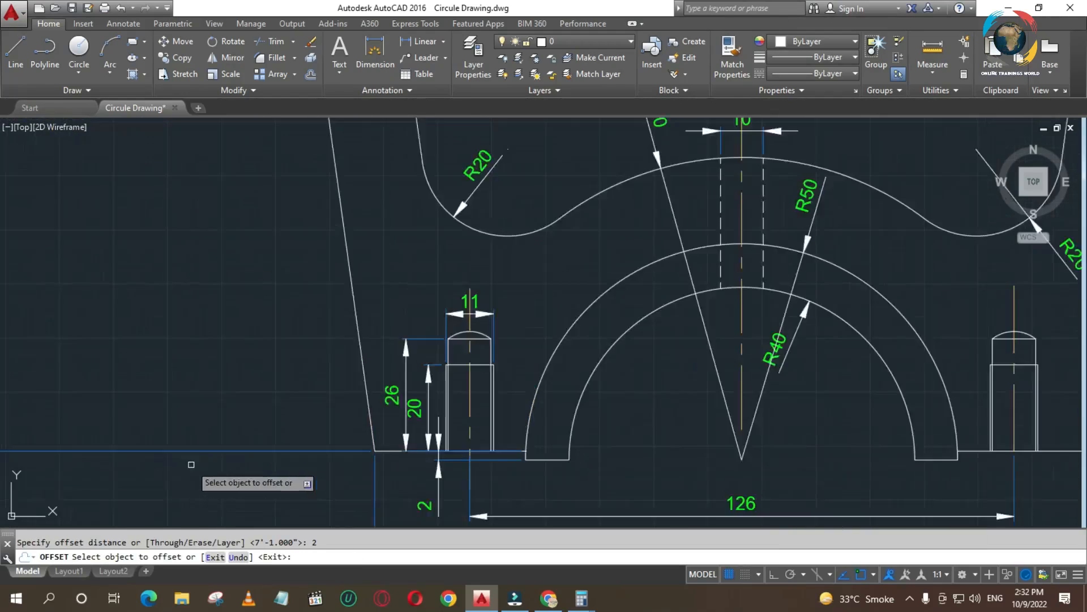
scroll(447, 470, up, 2)
click(548, 438)
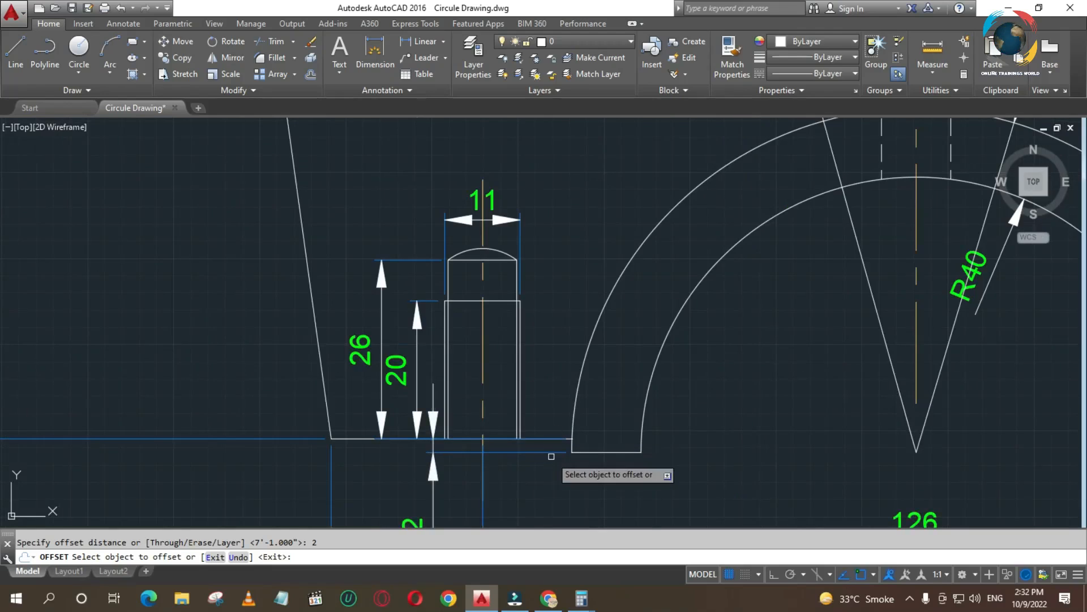
scroll(552, 457, down, 5)
scroll(309, 439, down, 2)
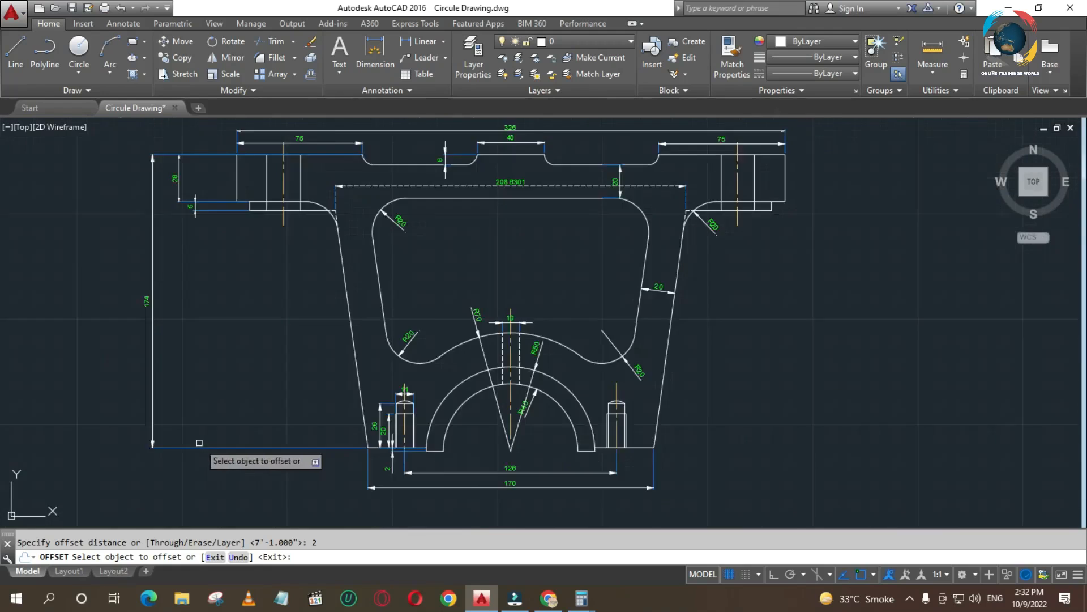
scroll(305, 445, down, 2)
scroll(879, 421, up, 5)
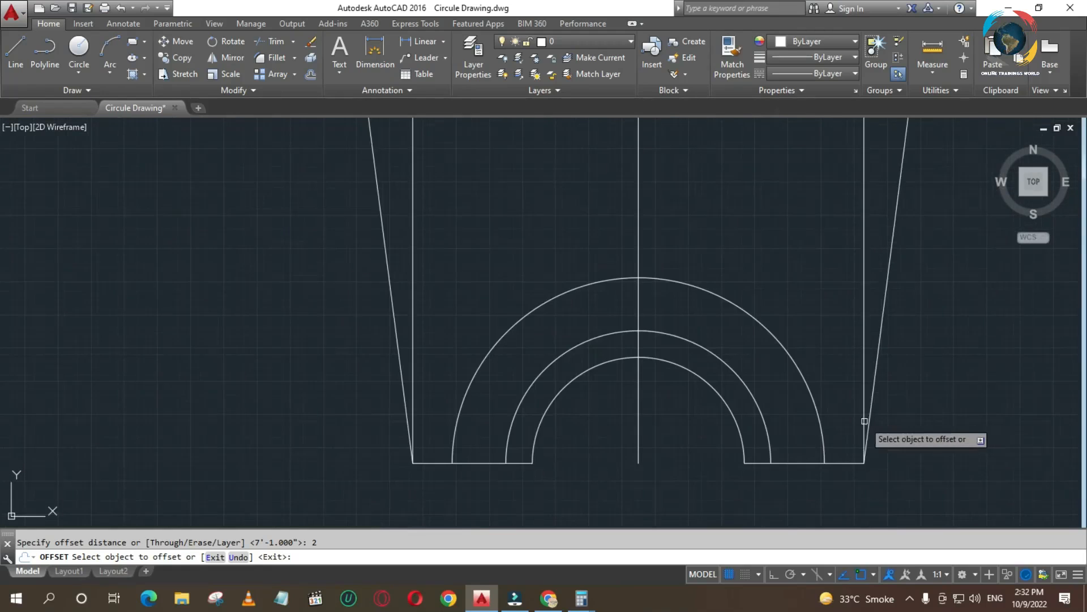
key(Escape)
Offset the base line segments on both sides of the arch upward by 2.
text(o)
key(Return)
text(2)
key(Return)
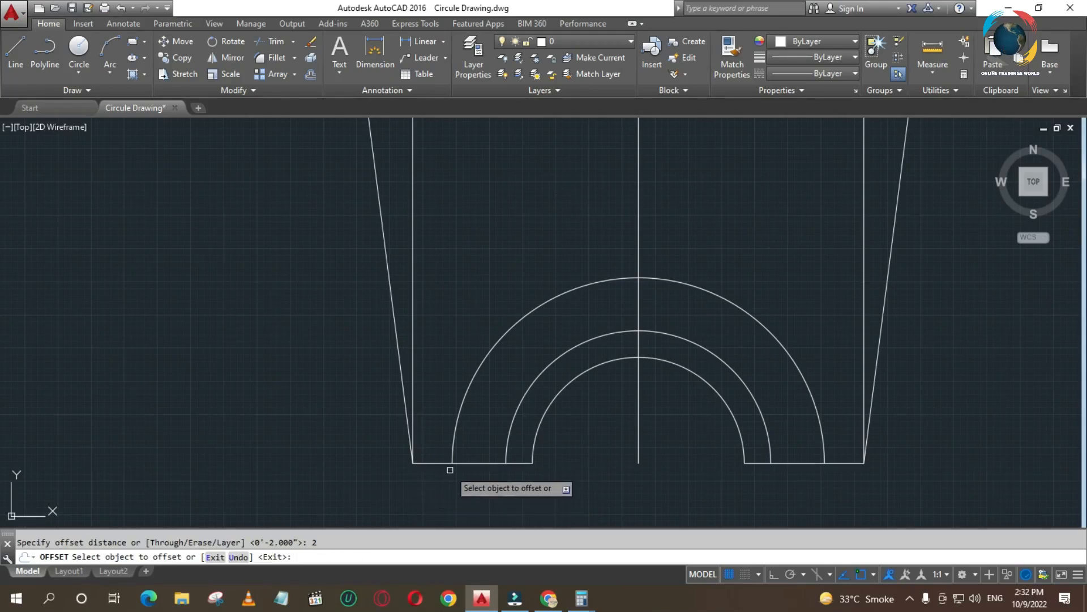
click(492, 462)
click(842, 462)
click(842, 440)
key(Escape)
Trim the left base so only the foot between the two inner arcs extends below the offset line.
scroll(651, 464, down, 5)
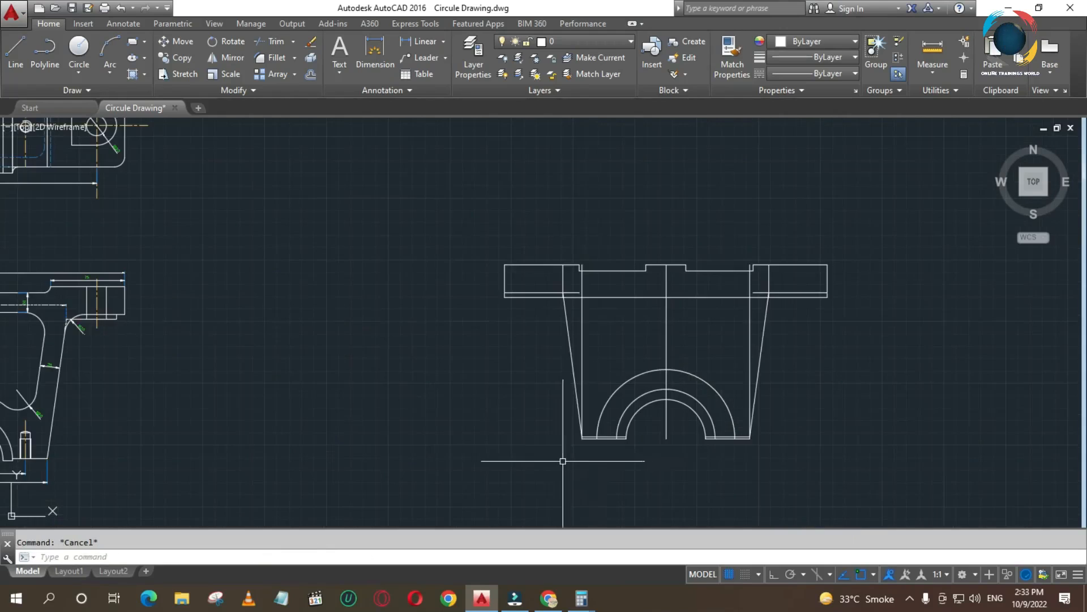
scroll(556, 459, up, 3)
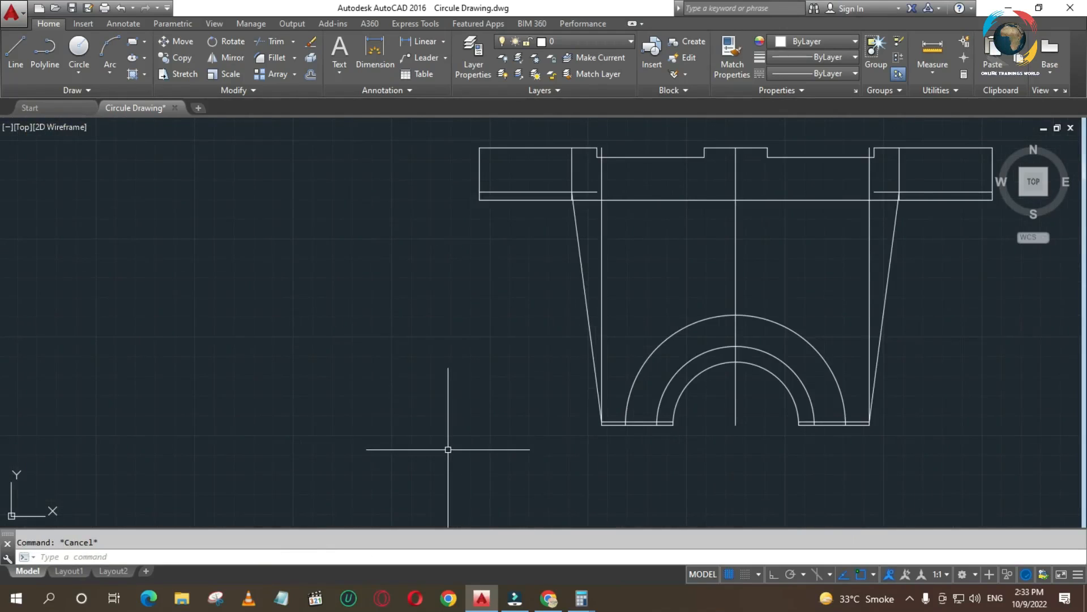
key(Return)
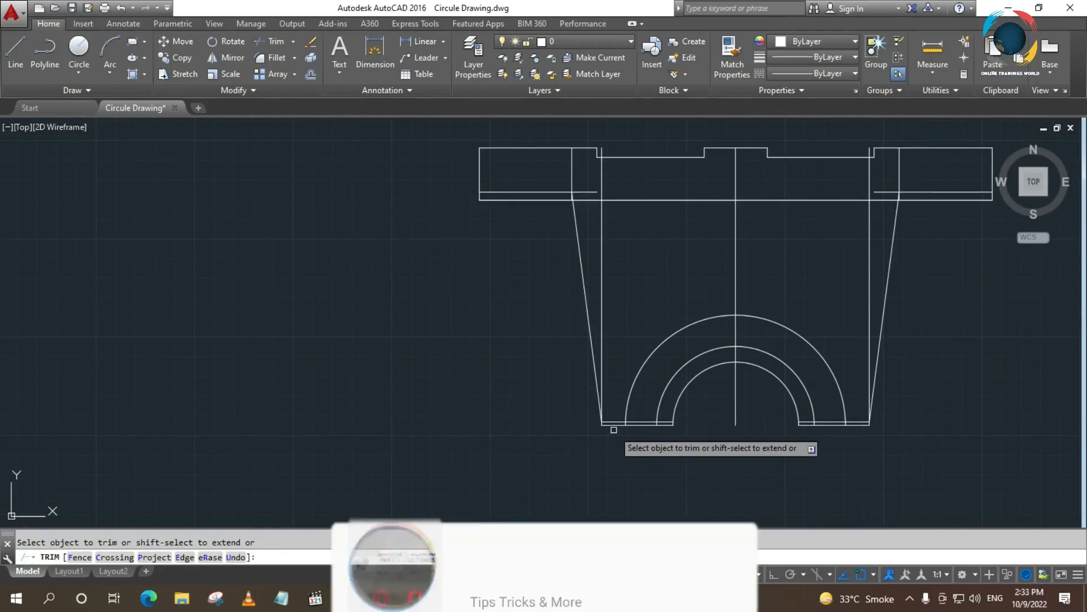
scroll(636, 404, up, 5)
click(633, 393)
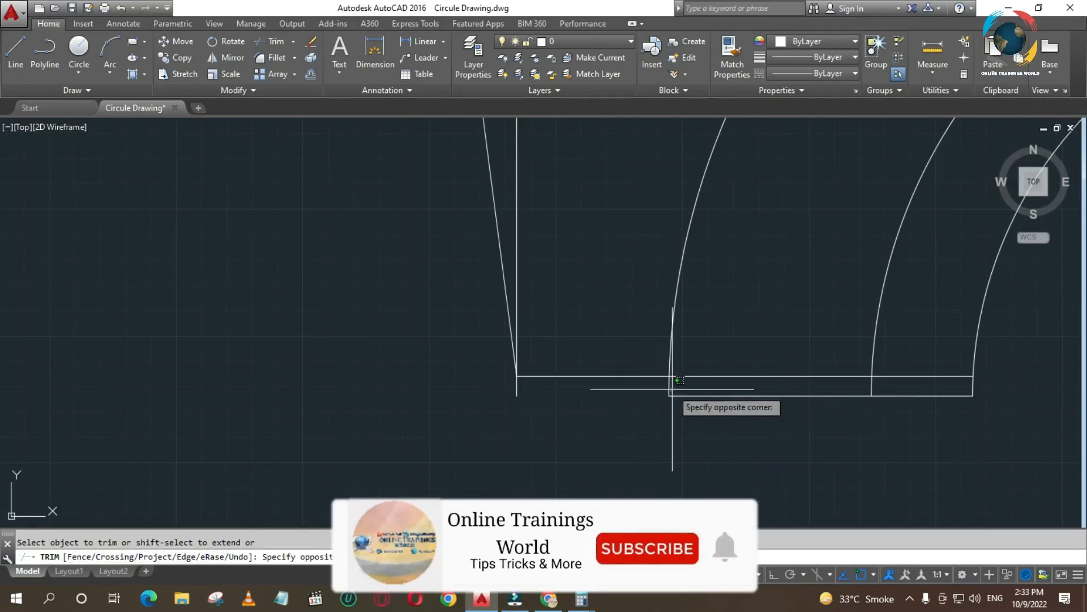
click(498, 390)
click(816, 395)
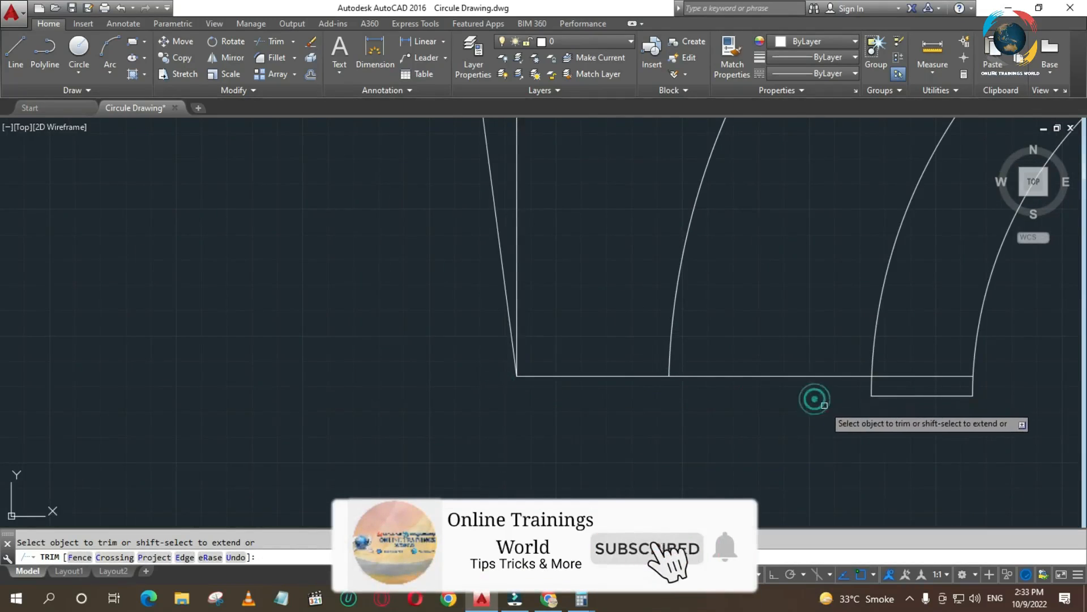
scroll(619, 393, down, 5)
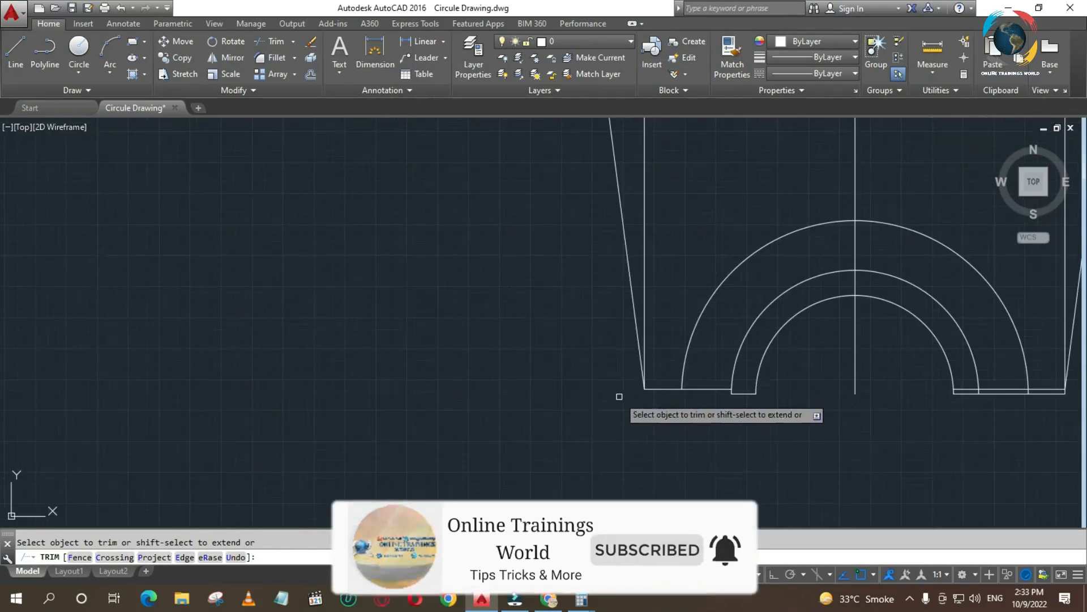
Trim the right base so only the foot between the two inner arcs extends below the offset line.
scroll(740, 406, up, 6)
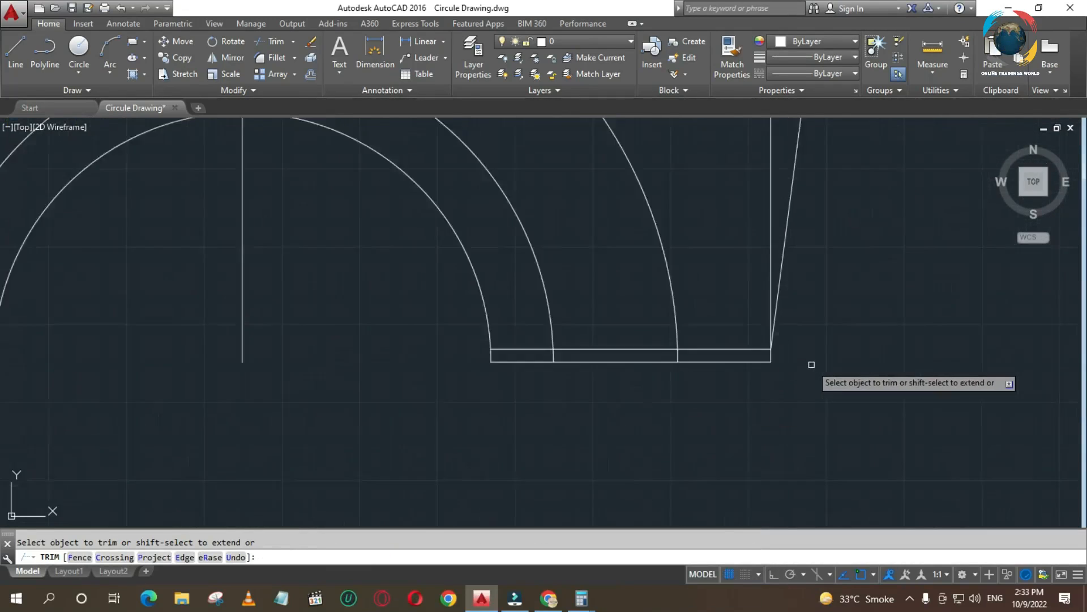
click(780, 353)
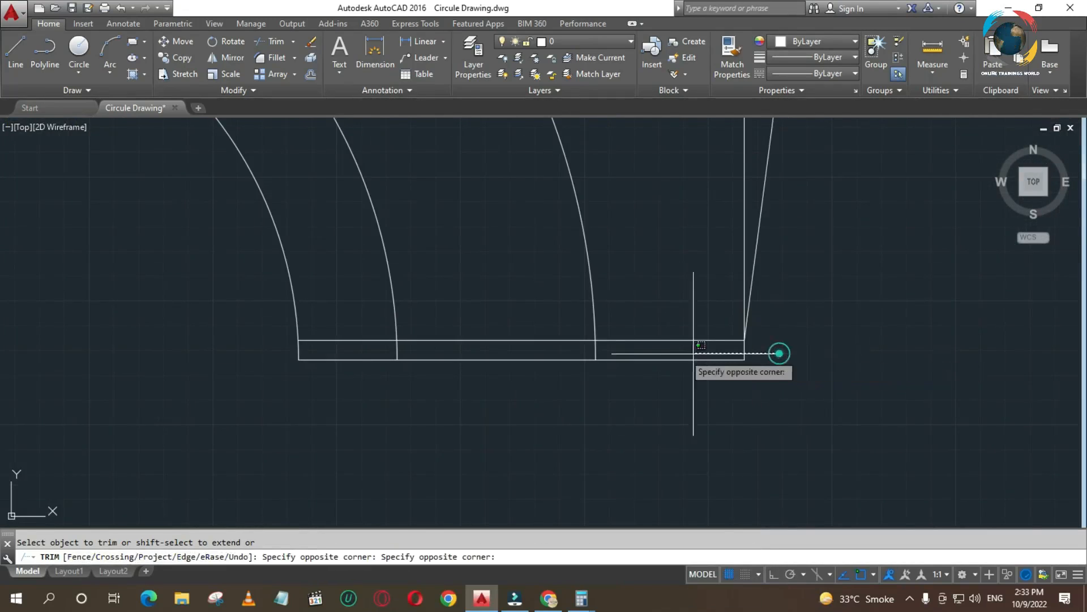
click(459, 354)
click(749, 350)
click(727, 352)
click(724, 357)
click(725, 359)
click(596, 356)
click(594, 364)
scroll(605, 411, down, 3)
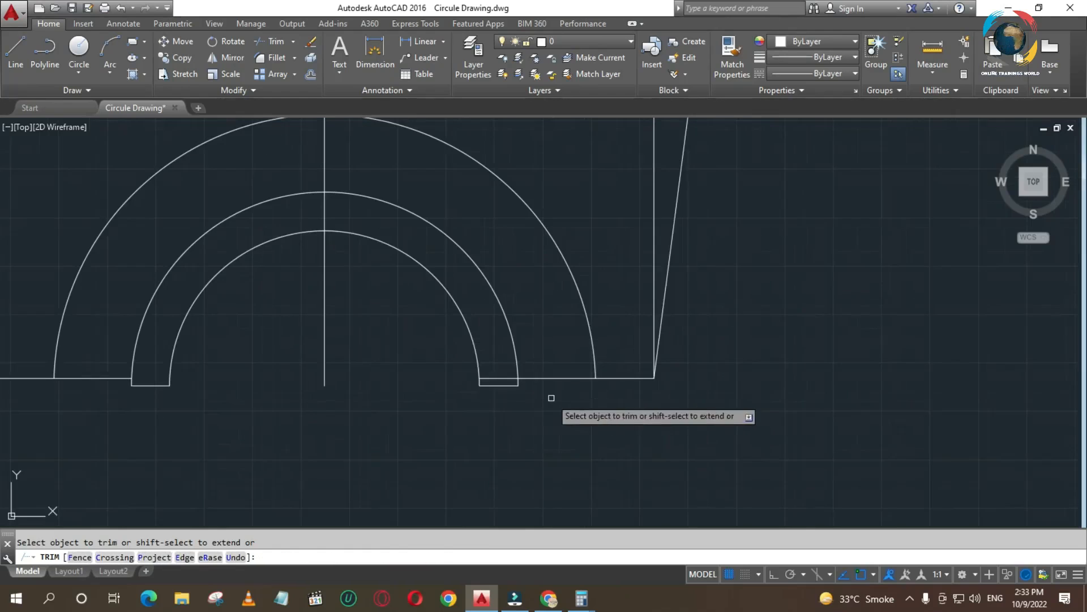
click(485, 376)
scroll(616, 394, down, 2)
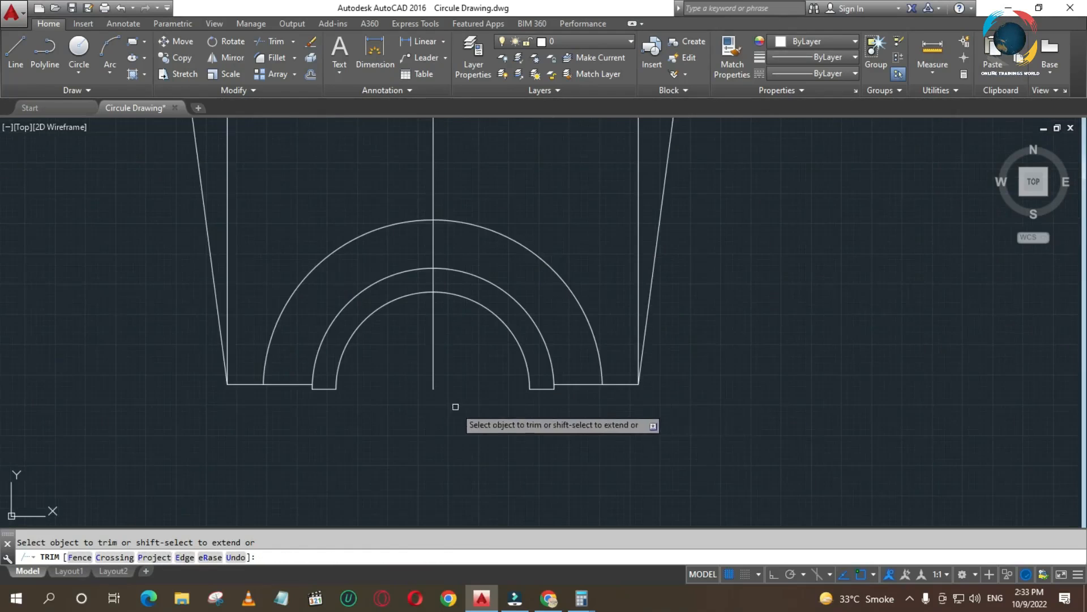
Delete the two vertical 85 offset lines inside the slanted legs.
scroll(616, 394, down, 3)
click(530, 353)
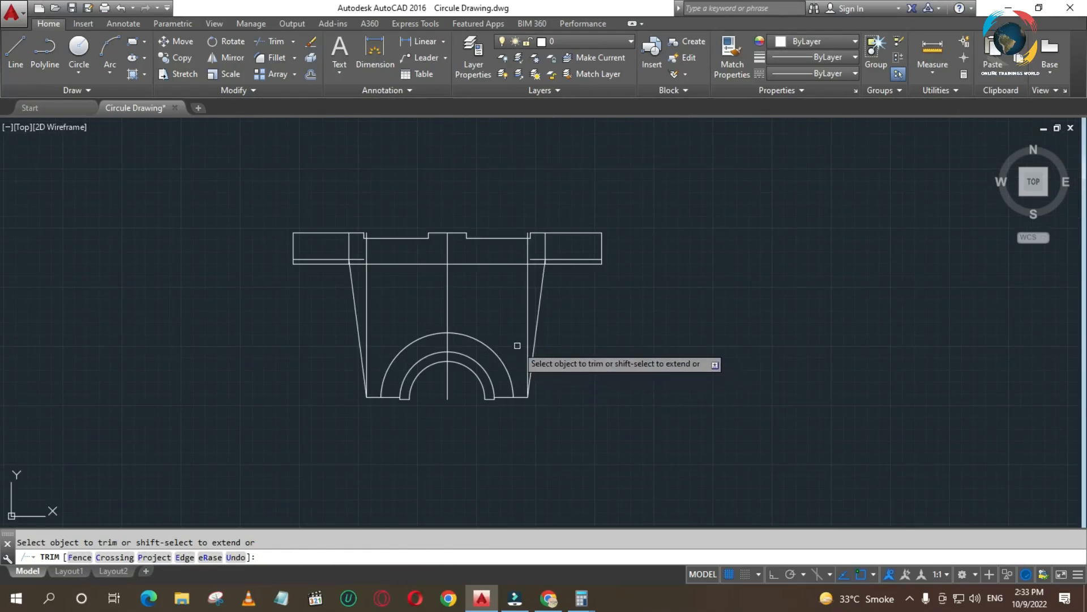
key(Escape)
click(530, 300)
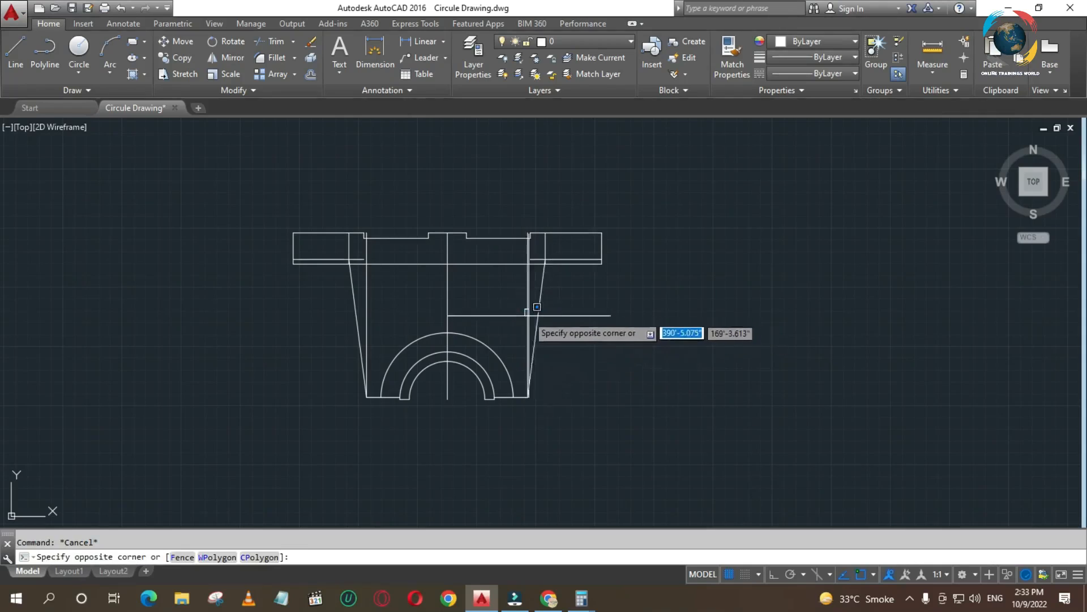
click(528, 304)
click(369, 303)
click(361, 307)
key(Delete)
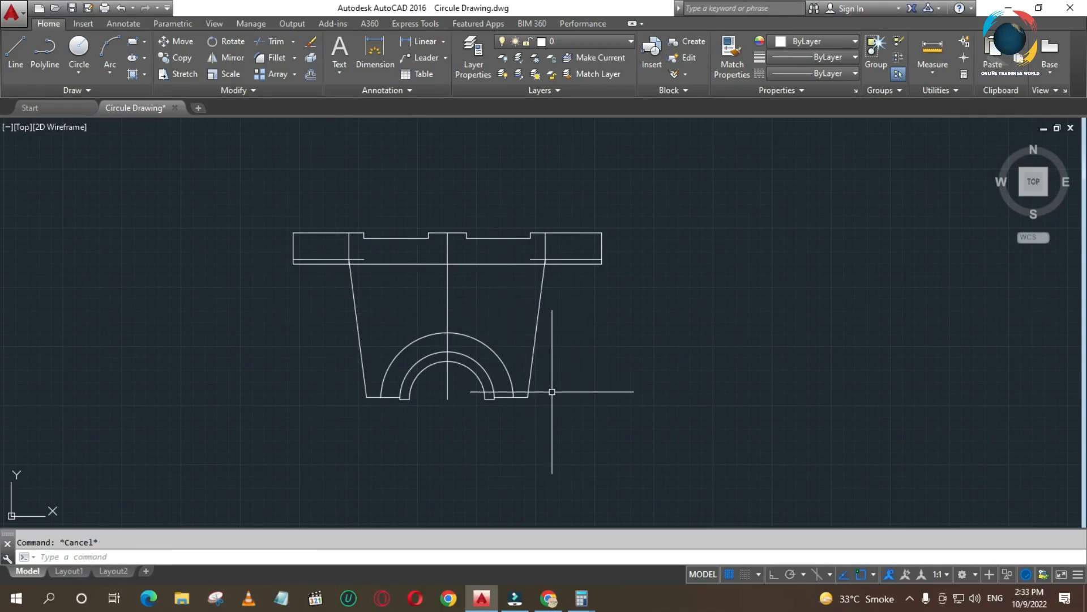
Examine the leg wall thickness and upper pocket dimensions in the reference front view.
text(o)
key(Return)
scroll(766, 341, down, 6)
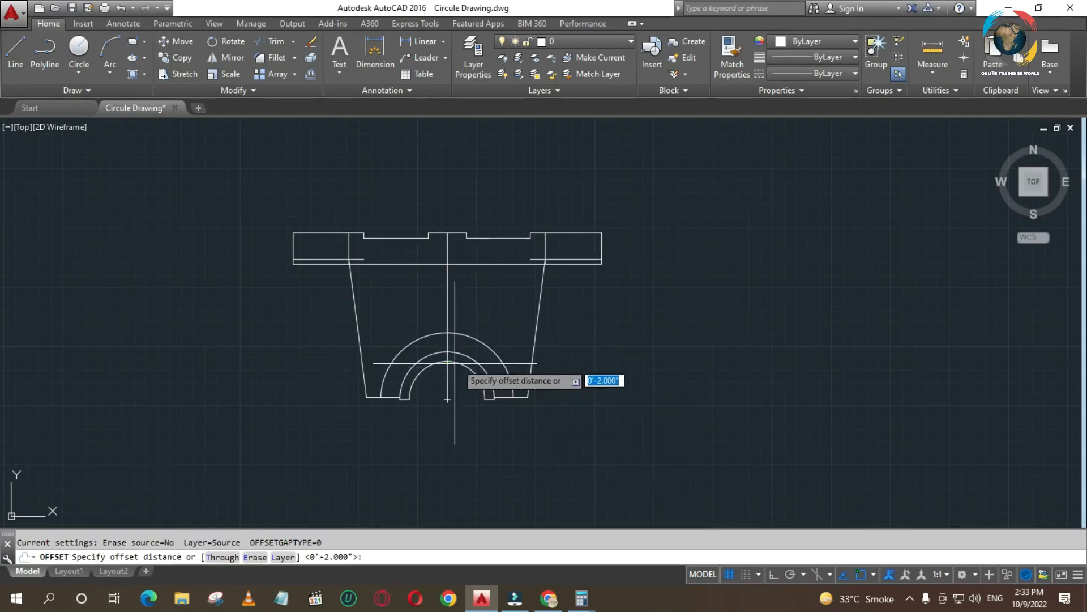
scroll(498, 339, up, 8)
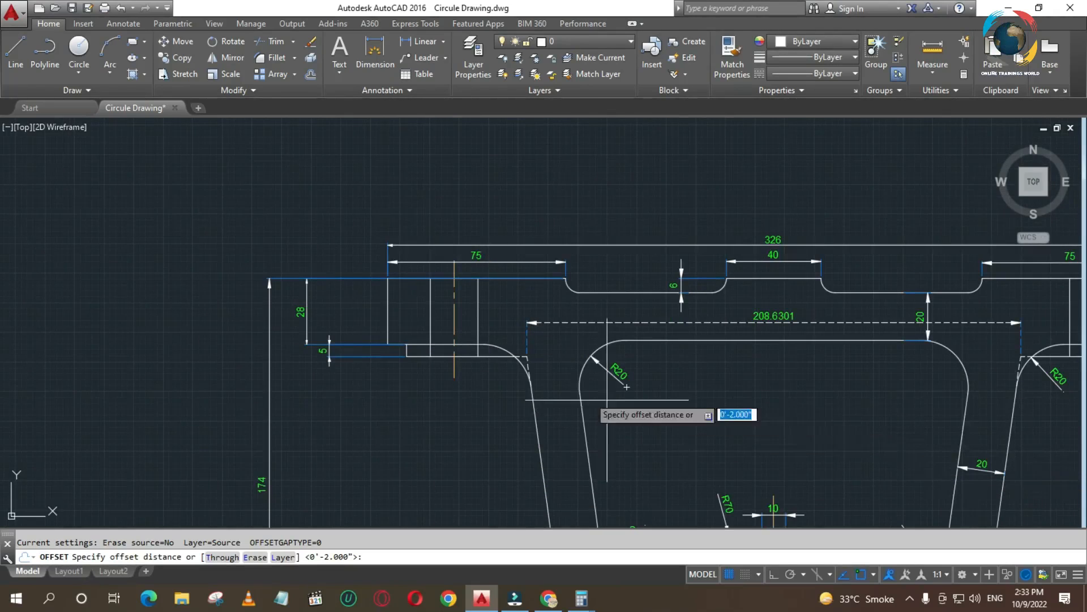
scroll(389, 322, down, 3)
scroll(654, 318, up, 3)
scroll(654, 318, up, 2)
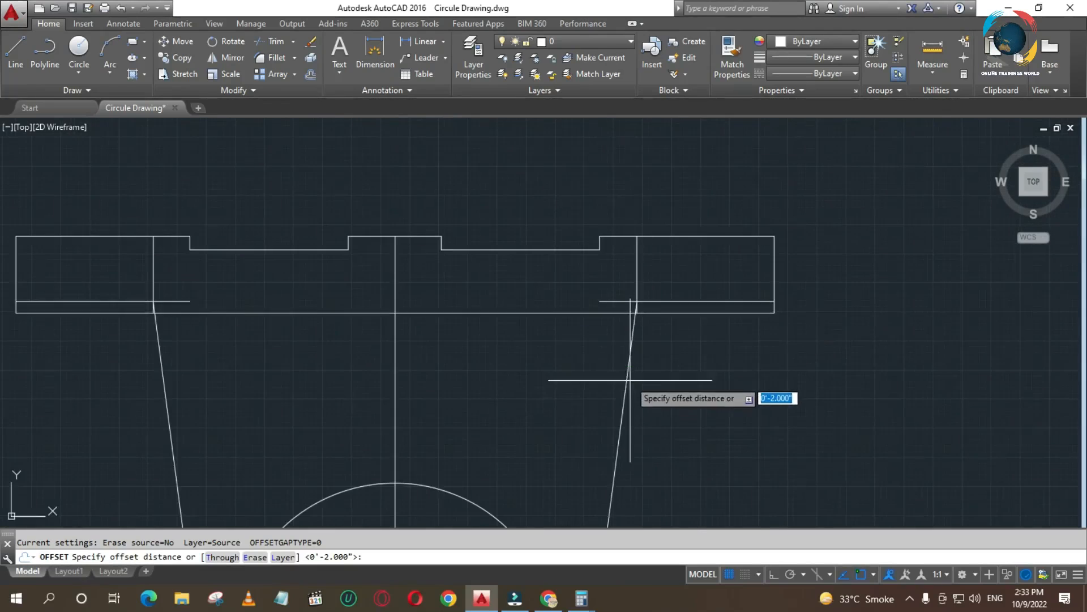
key(Escape)
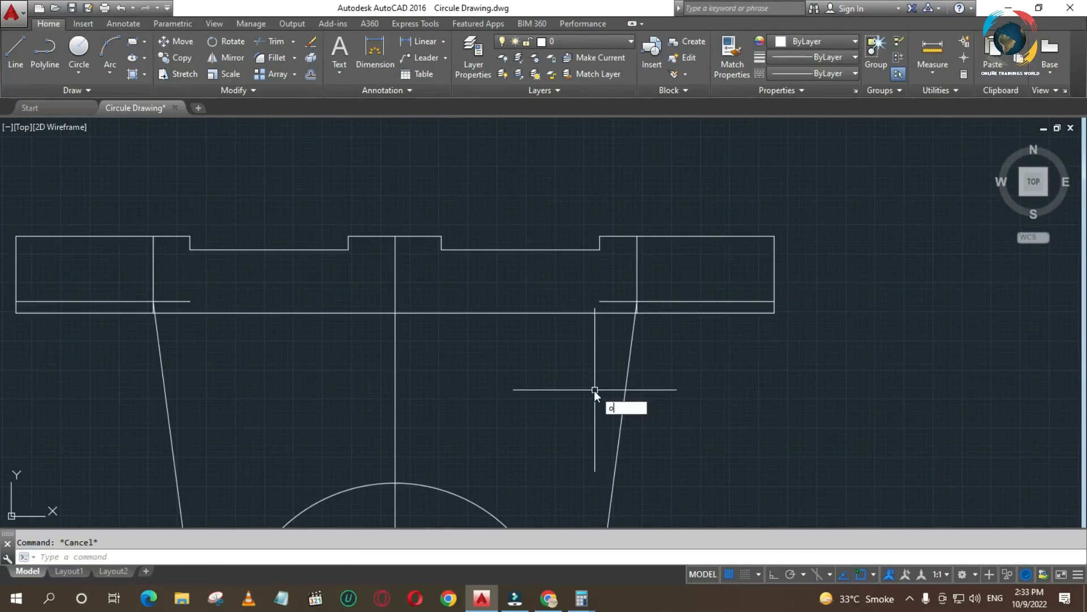
Offset both slanted leg lines inward by 20.
text(o)
key(Return)
text(20)
key(Return)
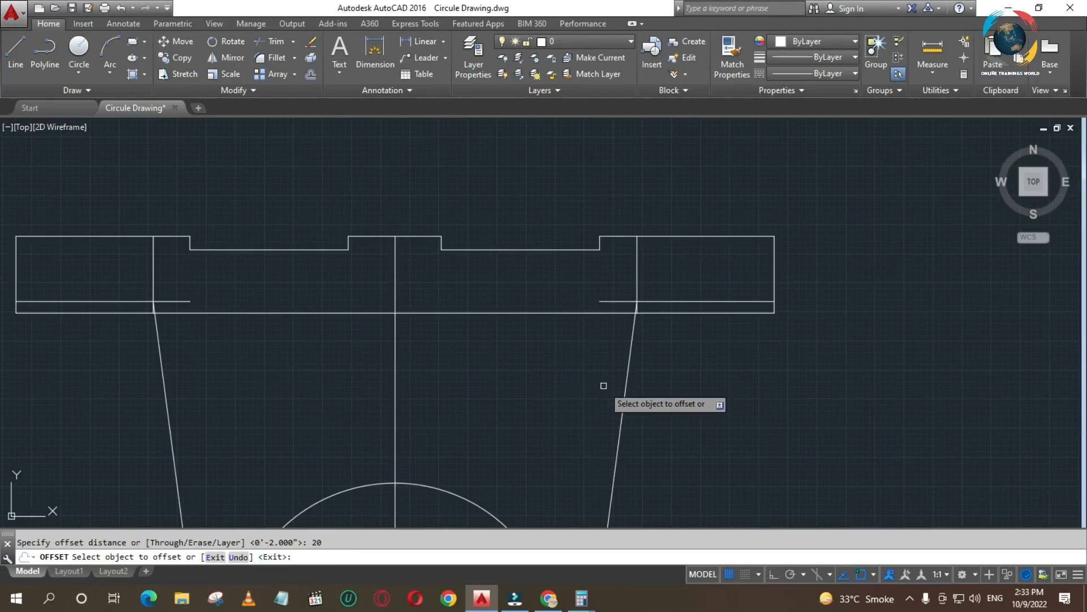
click(626, 395)
click(546, 395)
click(167, 413)
click(262, 413)
scroll(461, 380, down, 2)
scroll(520, 380, down, 2)
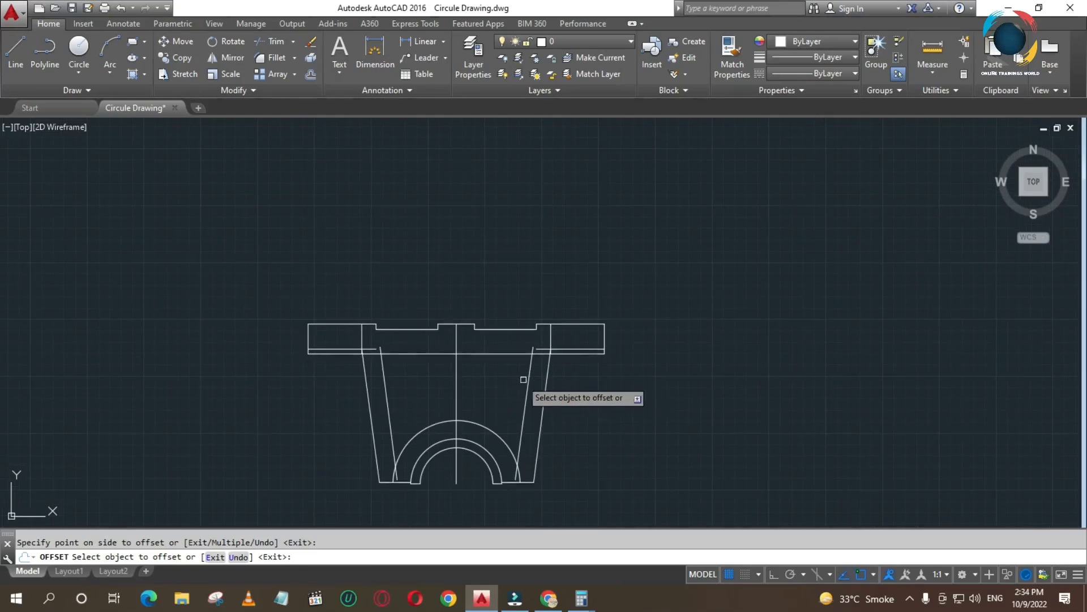
scroll(397, 480, up, 2)
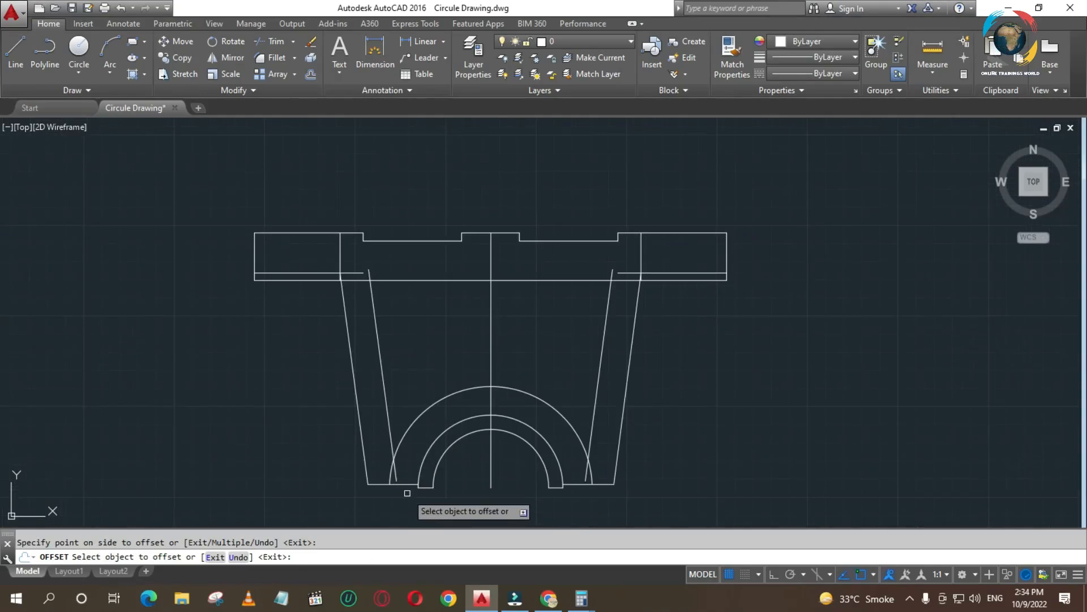
key(Escape)
Trim the inner slanted lines and the outer arc below their intersections on both sides to form the pocket's lower corners.
key(Return)
key(Return)
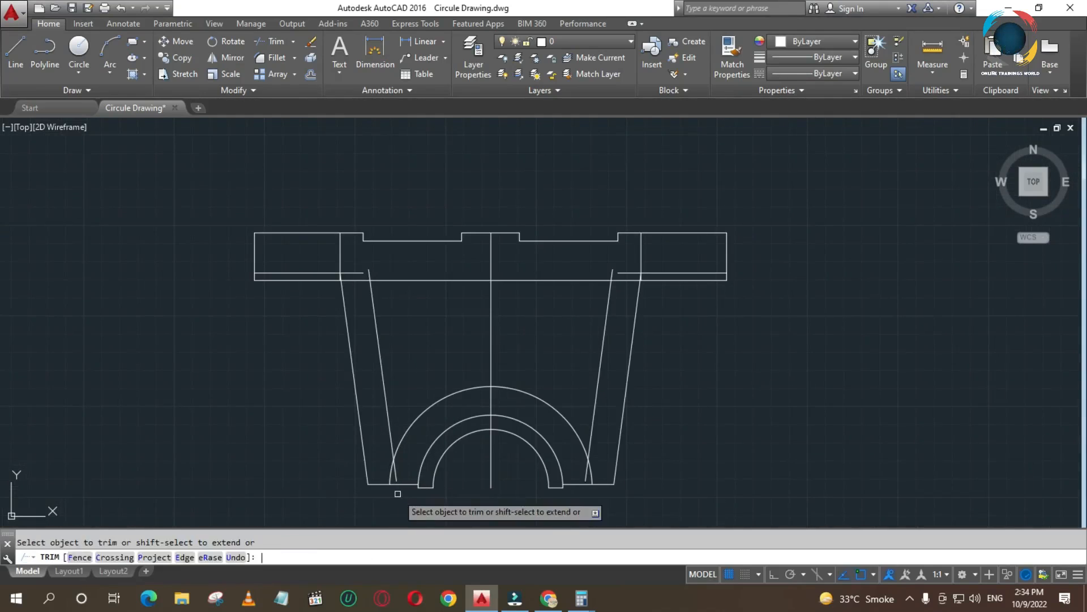
click(400, 471)
click(387, 473)
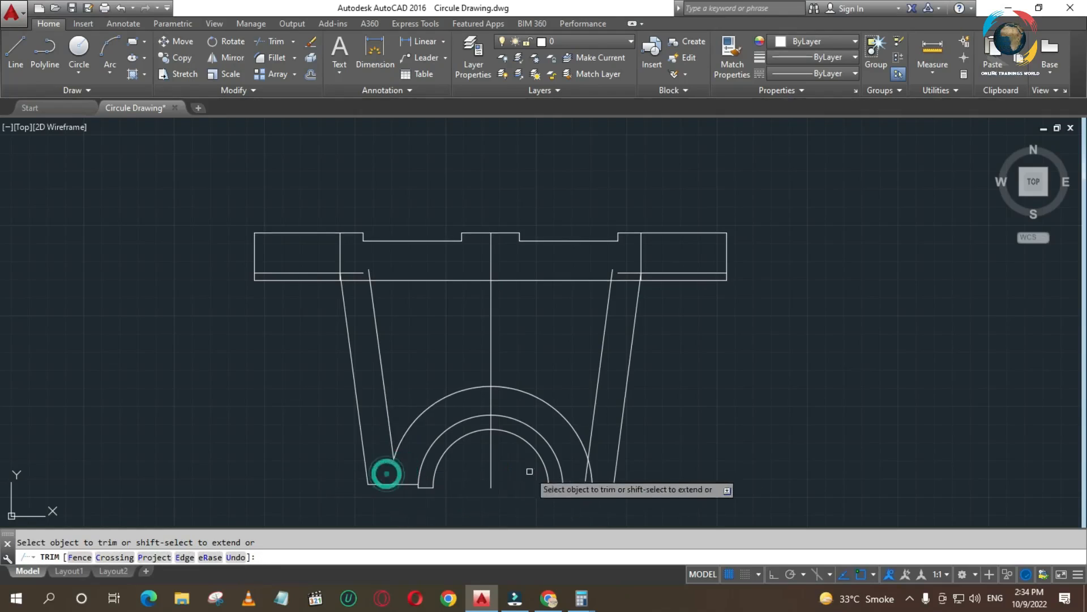
click(599, 462)
click(584, 468)
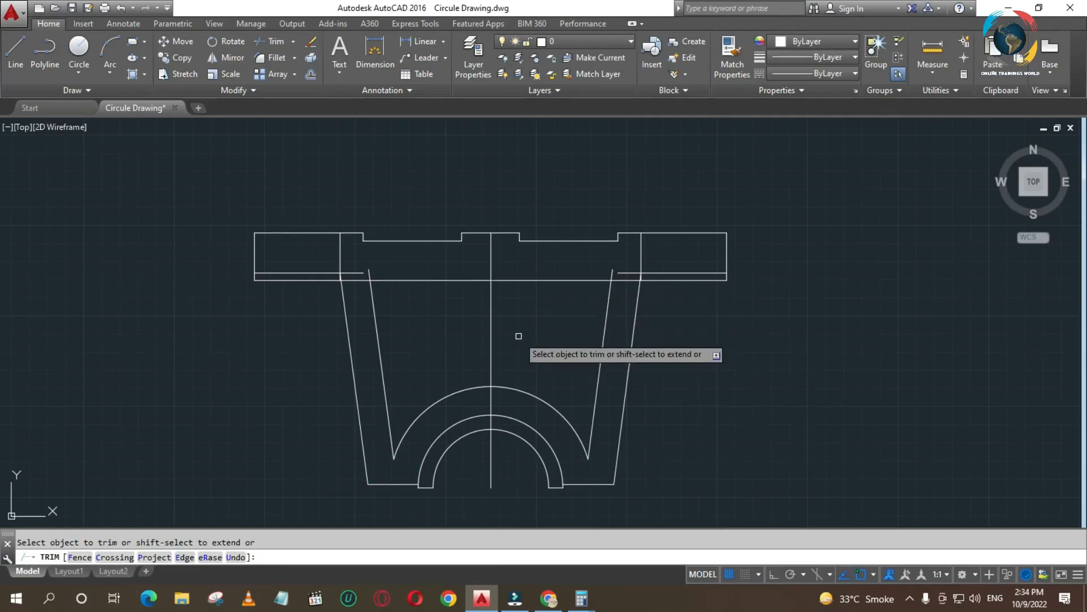
Offset the floor line of the right top recess downward by 20 for the pocket's upper edge.
scroll(855, 317, down, 3)
scroll(340, 312, up, 3)
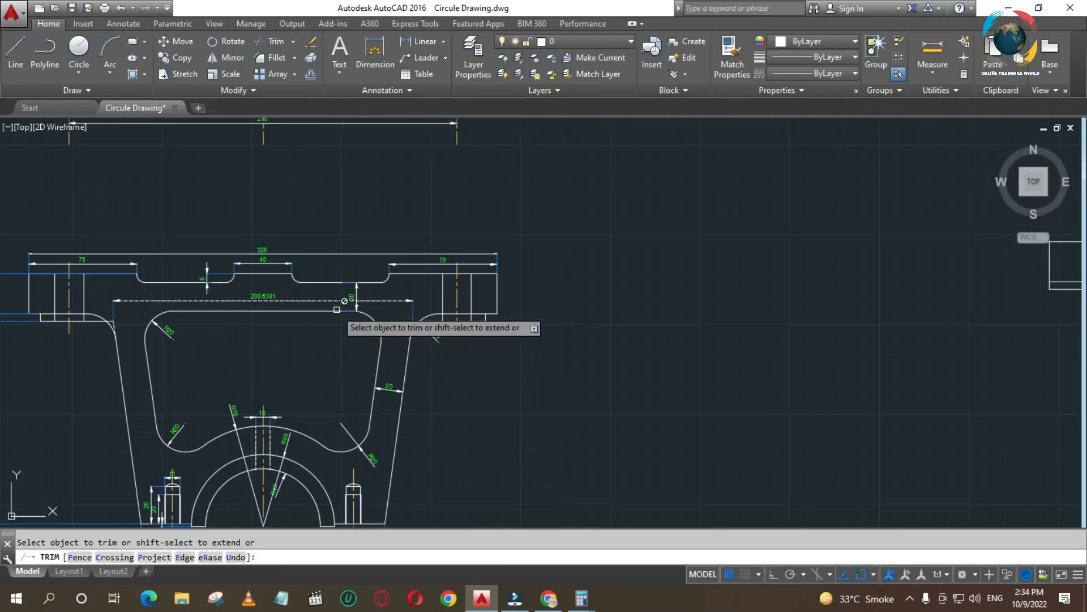
scroll(170, 374, down, 3)
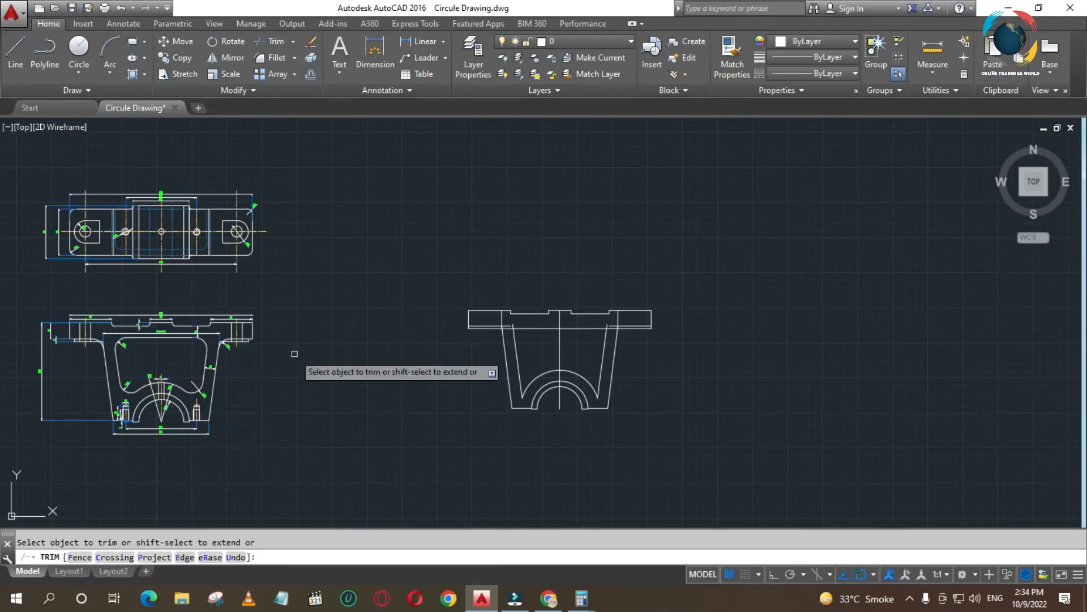
scroll(593, 335, up, 3)
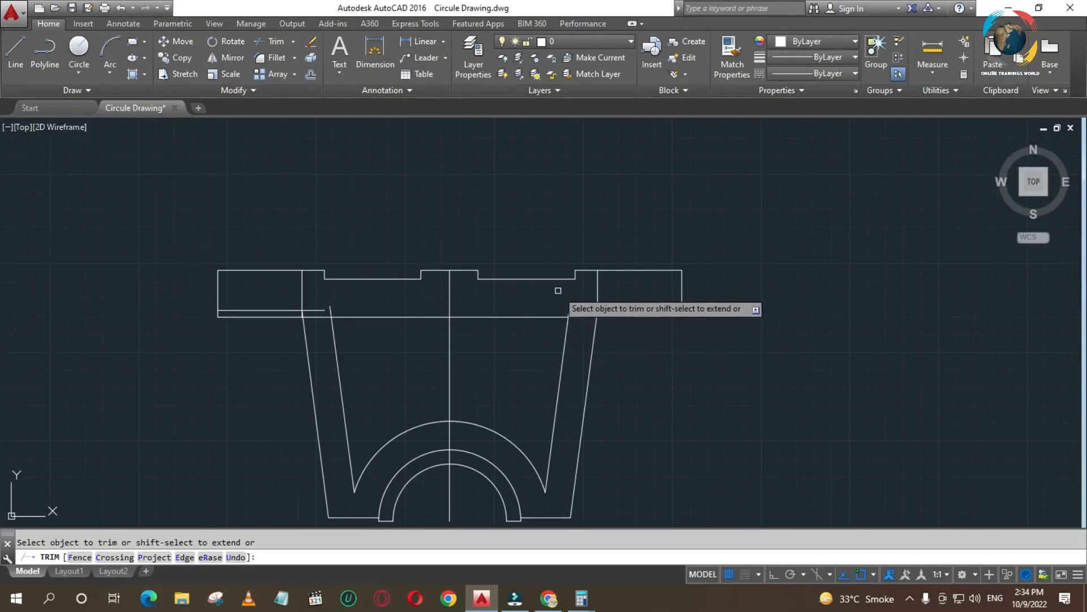
key(Escape)
text(o)
key(Return)
key(Return)
click(523, 279)
click(523, 340)
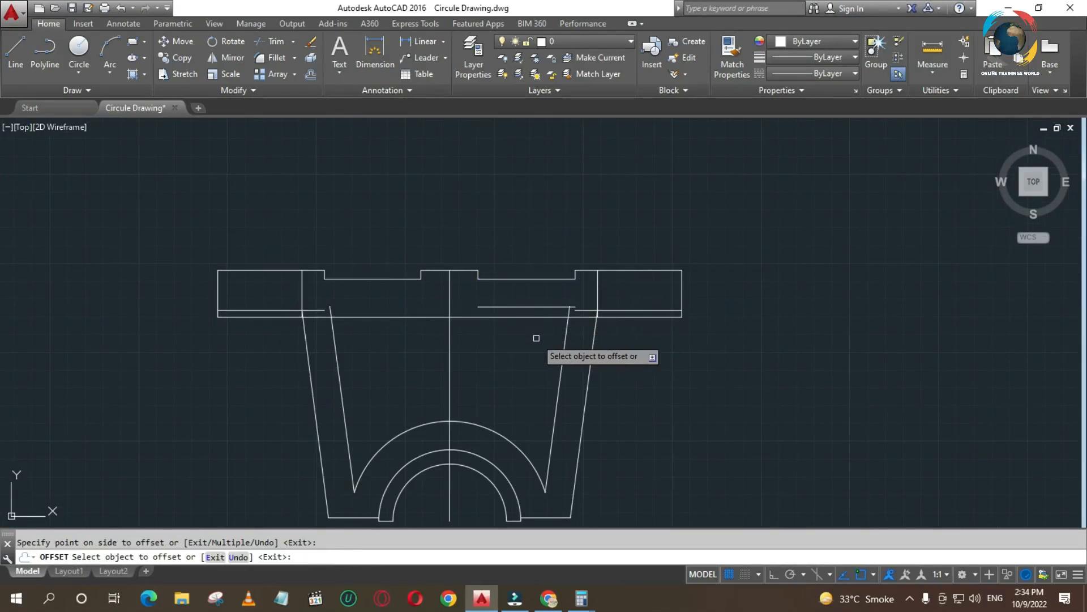
Trim the flange's bottom line between the outer slanted legs, keeping only the portions under the two side flanges.
key(Escape)
text(tr)
key(Return)
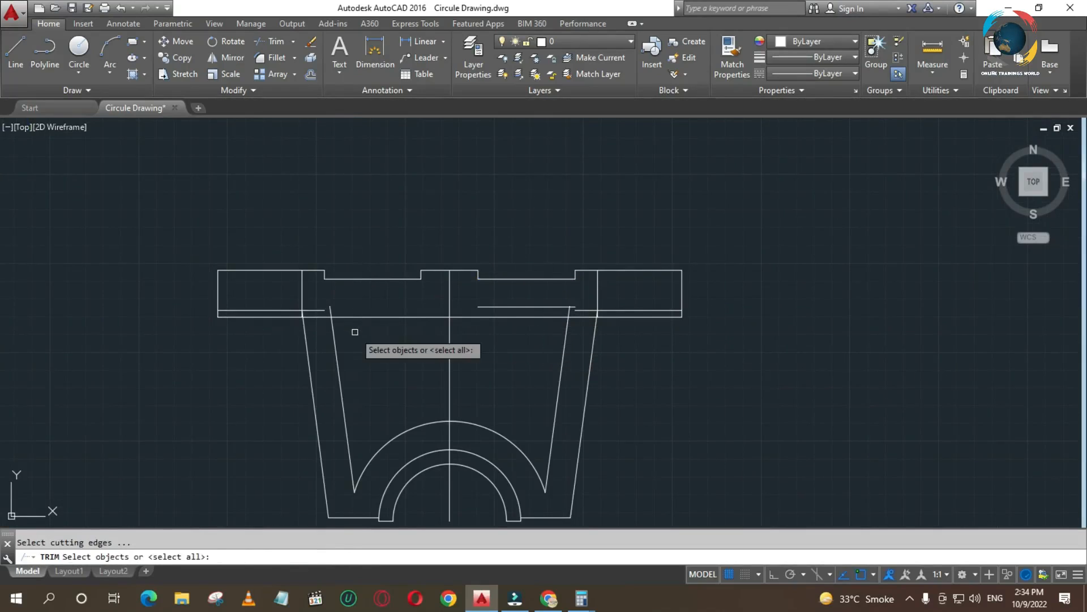
key(Return)
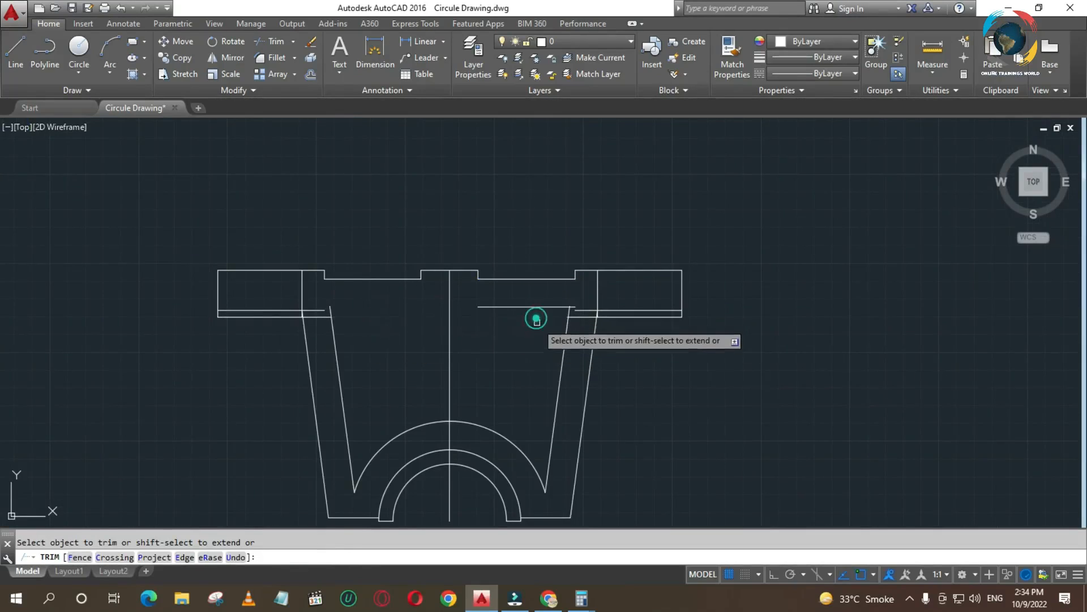
click(314, 321)
click(318, 316)
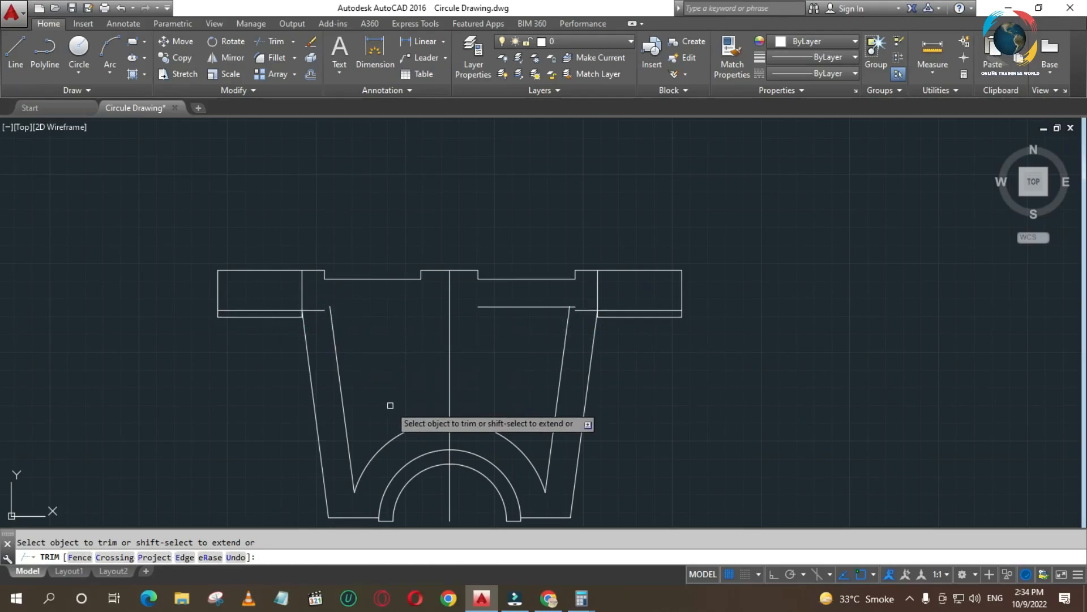
With Ortho on, draw a horizontal line from the inner end of the offset line across the left leg into the left flange.
key(Escape)
text(l)
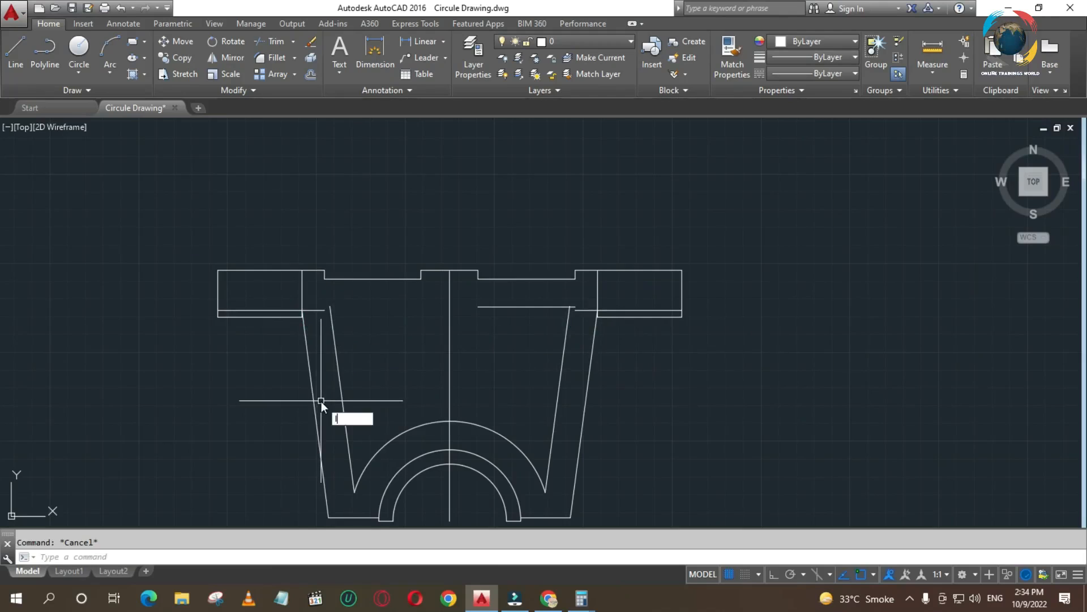
key(Return)
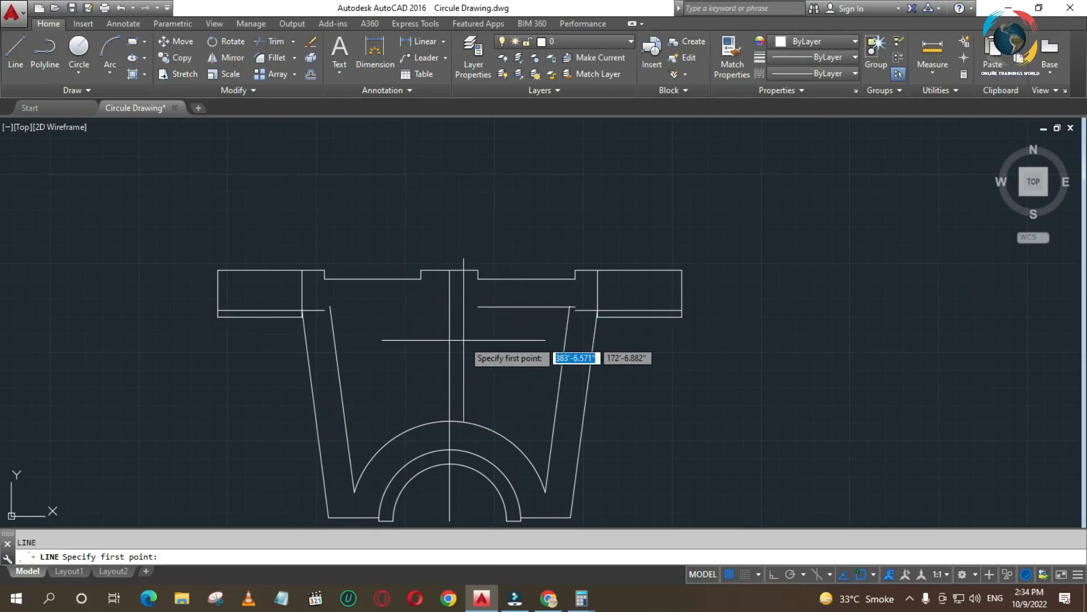
click(479, 306)
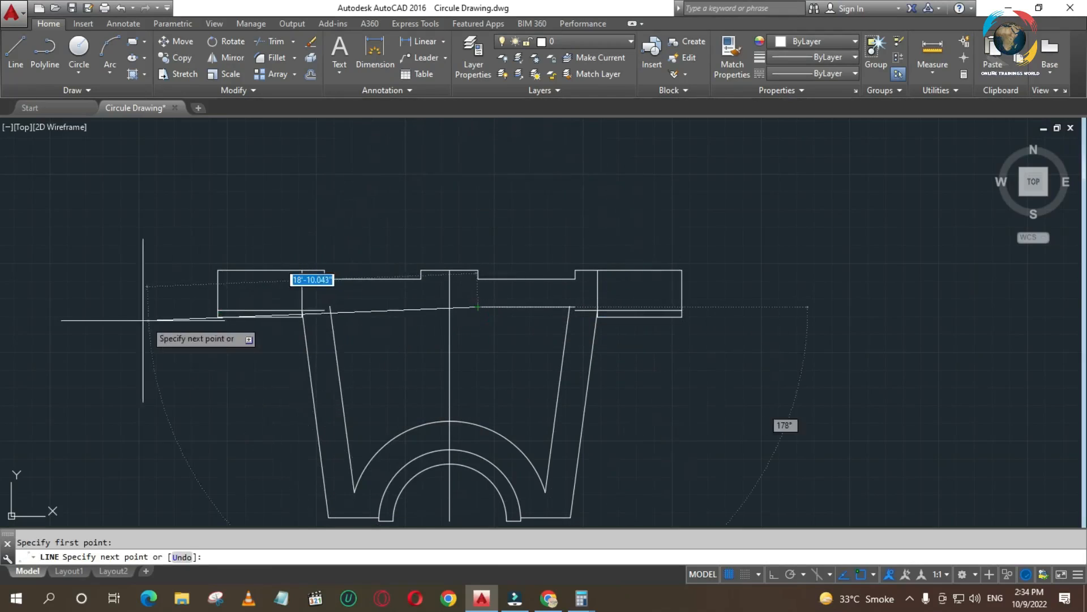
click(779, 573)
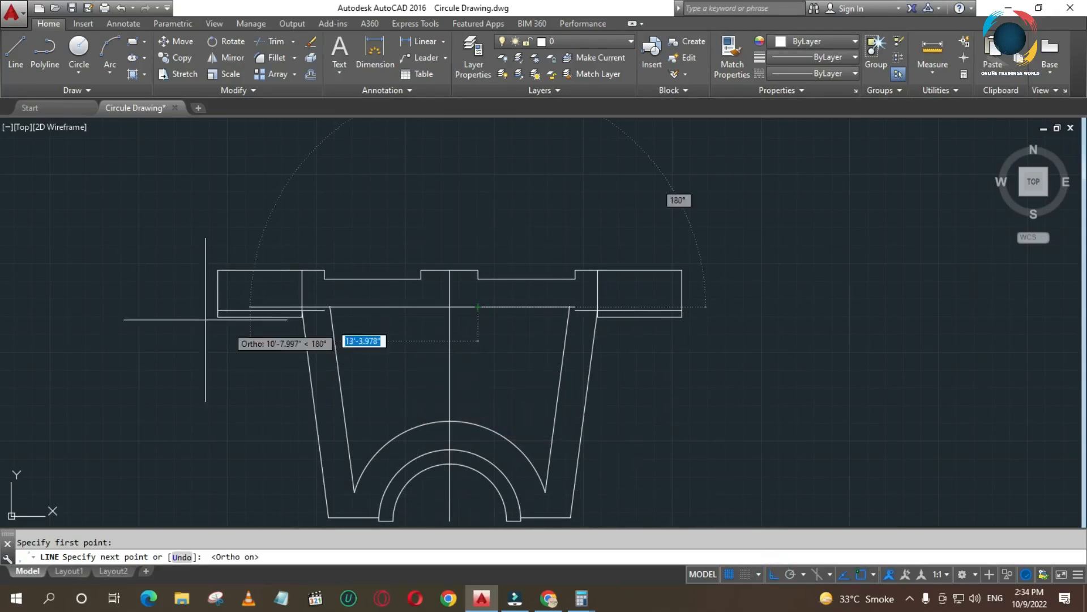
click(258, 307)
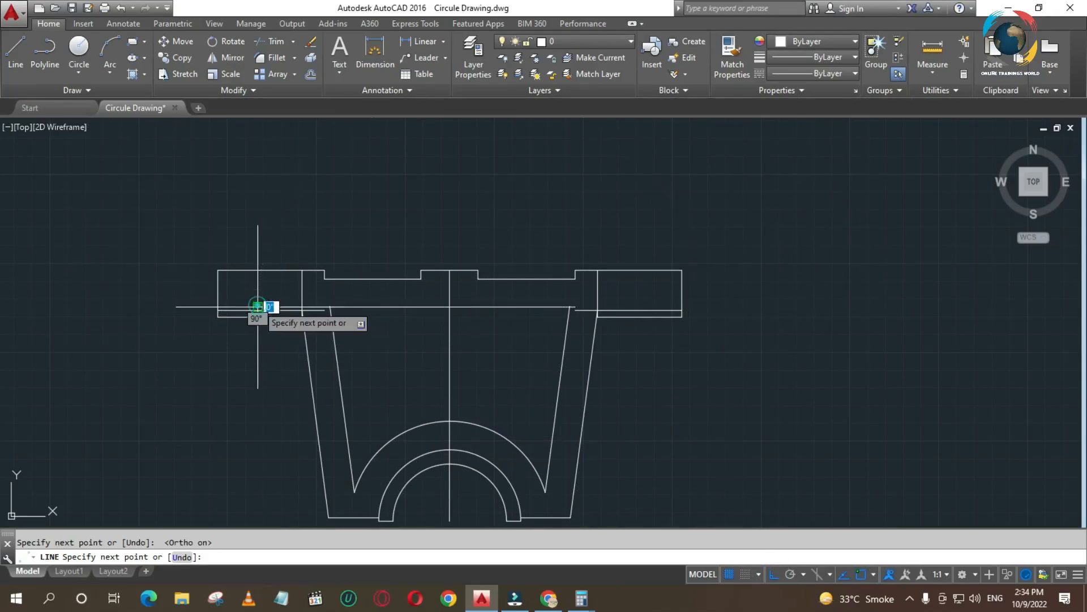
key(Escape)
Delete the short offset line between the centerline and the right leg.
scroll(332, 328, up, 5)
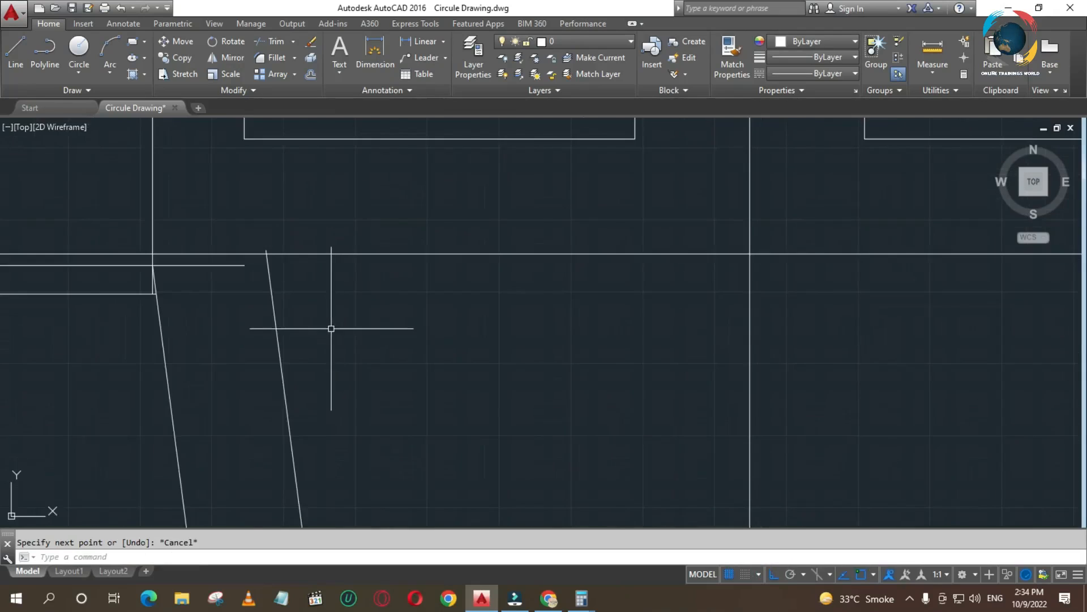
scroll(332, 325, down, 4)
click(765, 292)
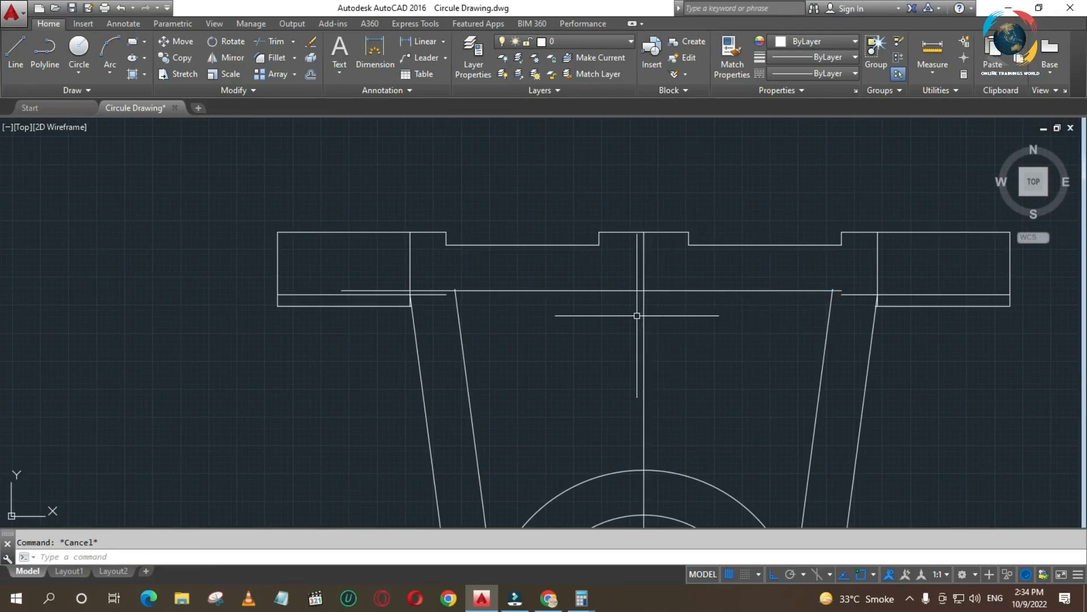
key(Delete)
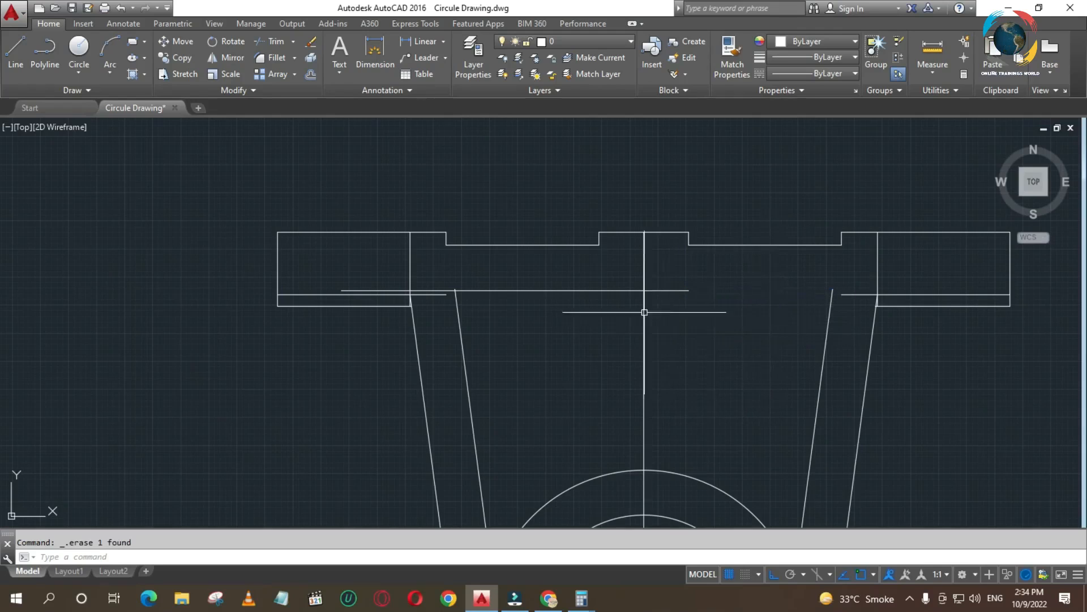
Stretch the right end of the horizontal pocket line past both right leg lines into the right flange.
click(558, 290)
click(555, 295)
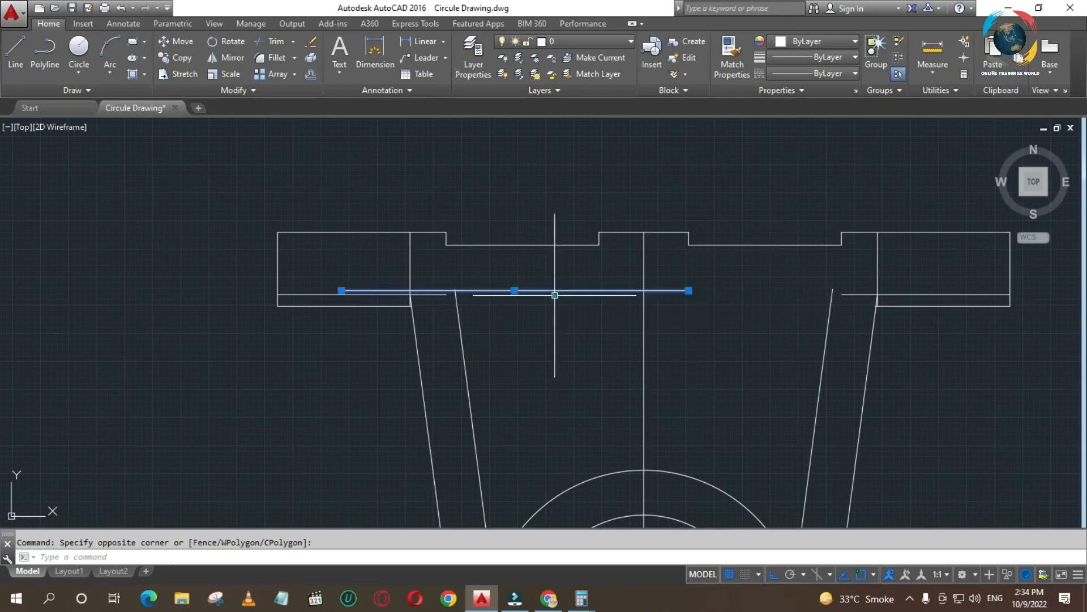
click(689, 291)
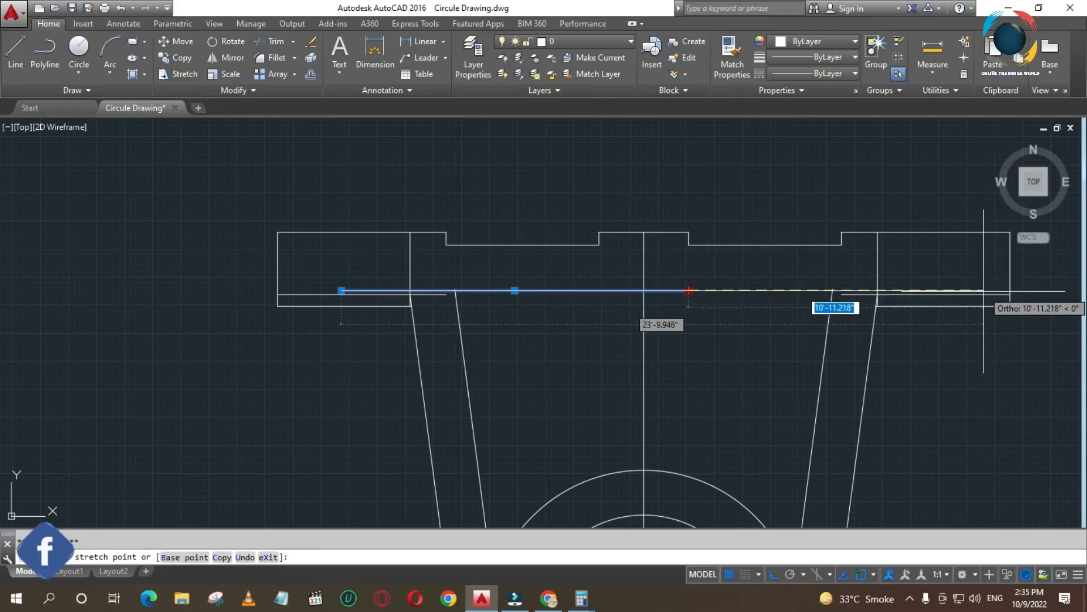
click(976, 291)
key(Delete)
key(ctrl+z)
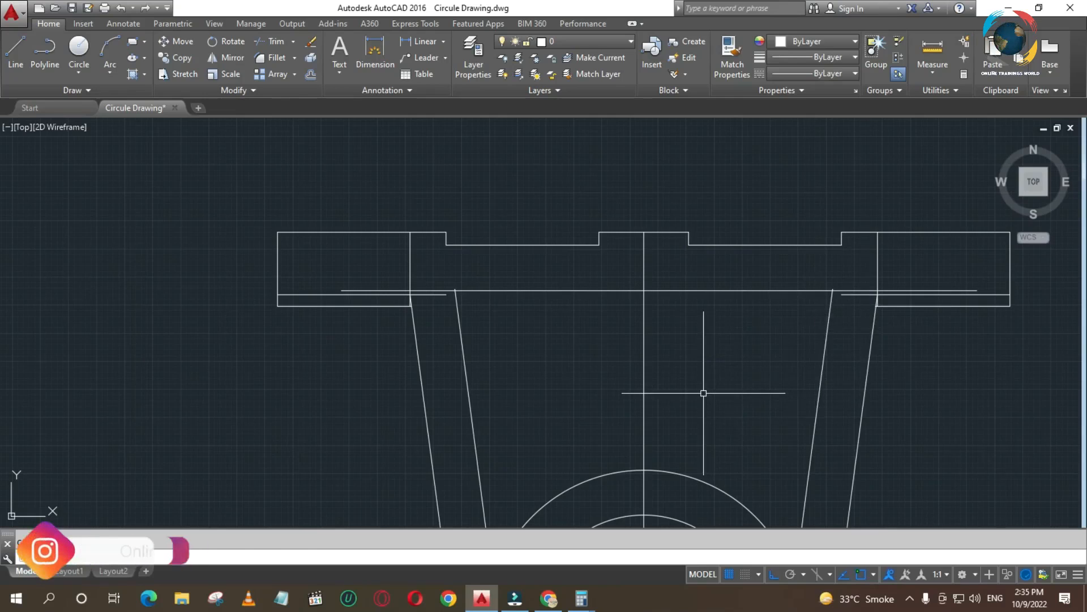
Trim the horizontal pocket line between the inner and outer leg lines on both sides, and the inner leg stubs above it.
text(tr)
key(Return)
key(Return)
scroll(894, 314, up, 4)
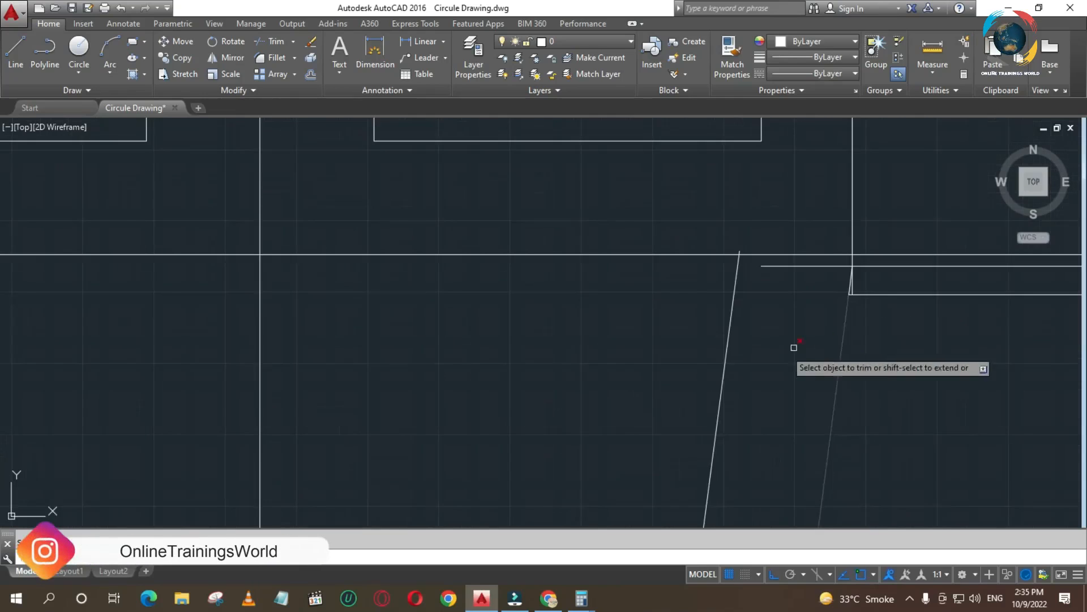
click(782, 250)
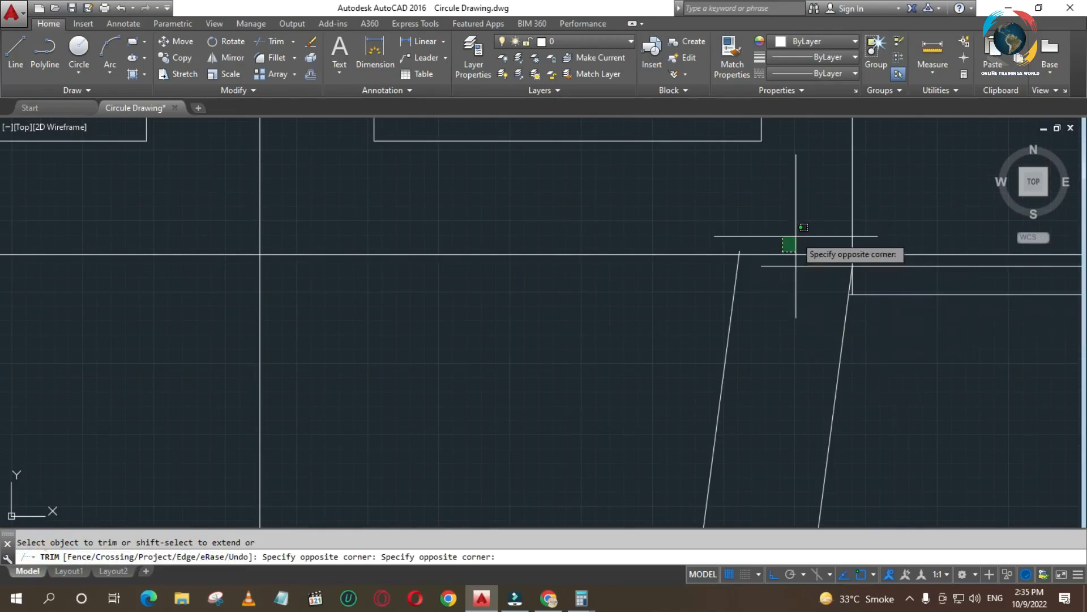
click(788, 256)
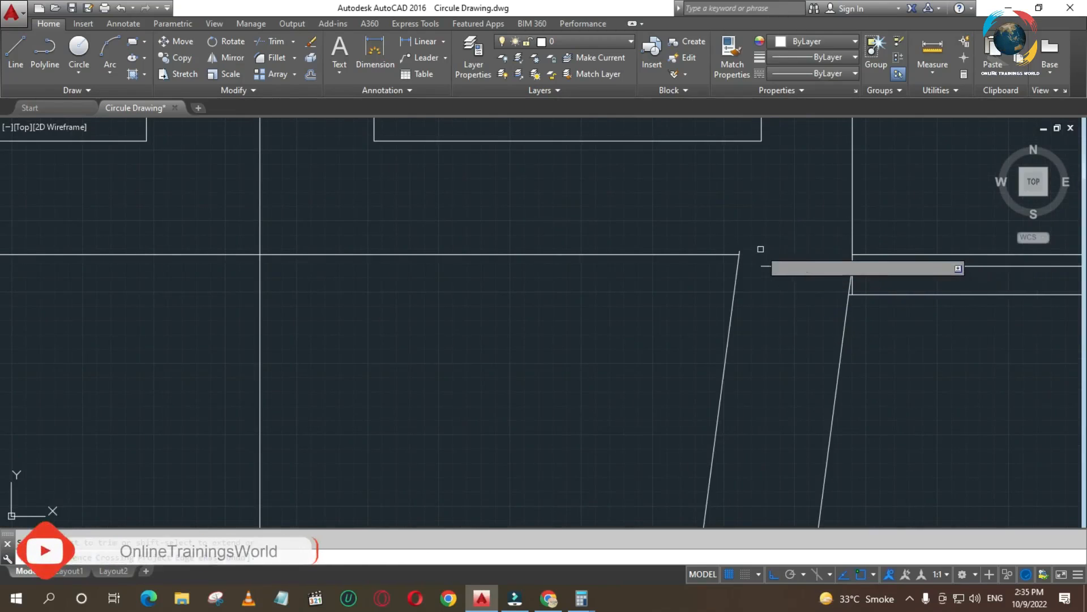
scroll(740, 250, down, 5)
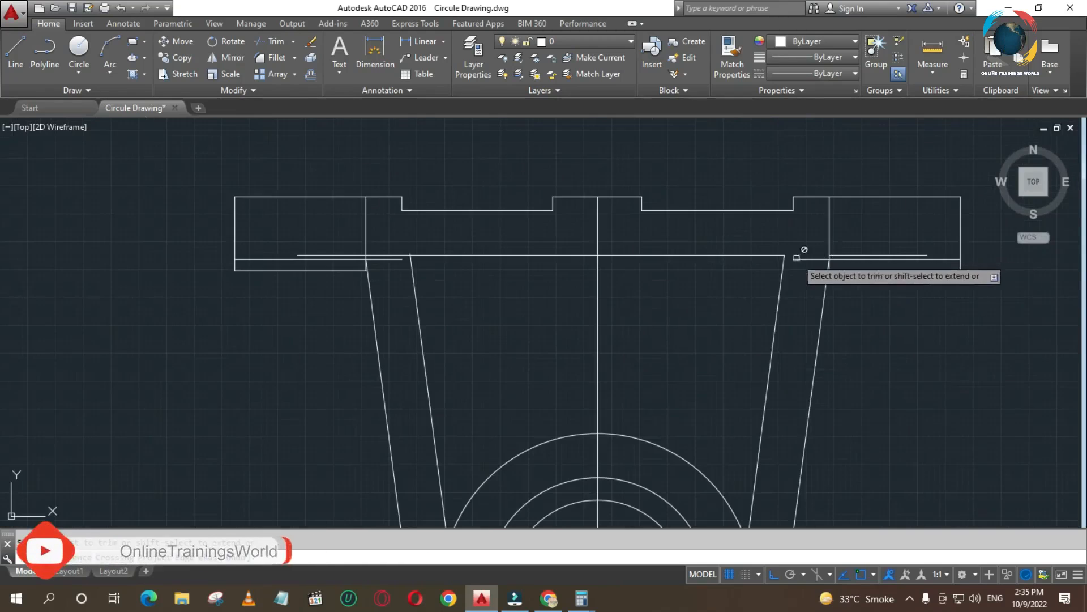
click(396, 252)
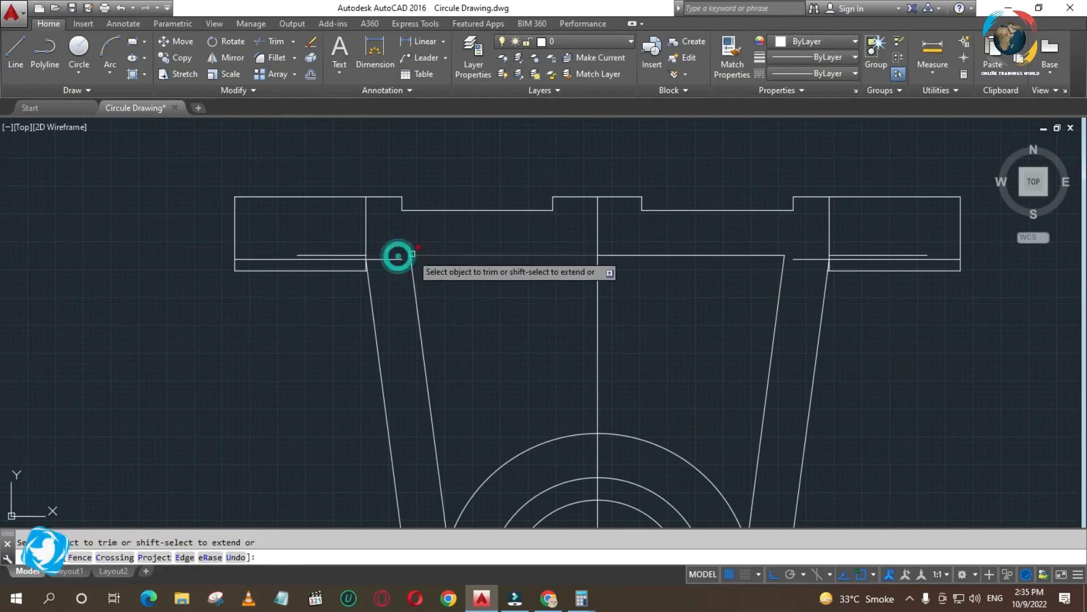
click(409, 251)
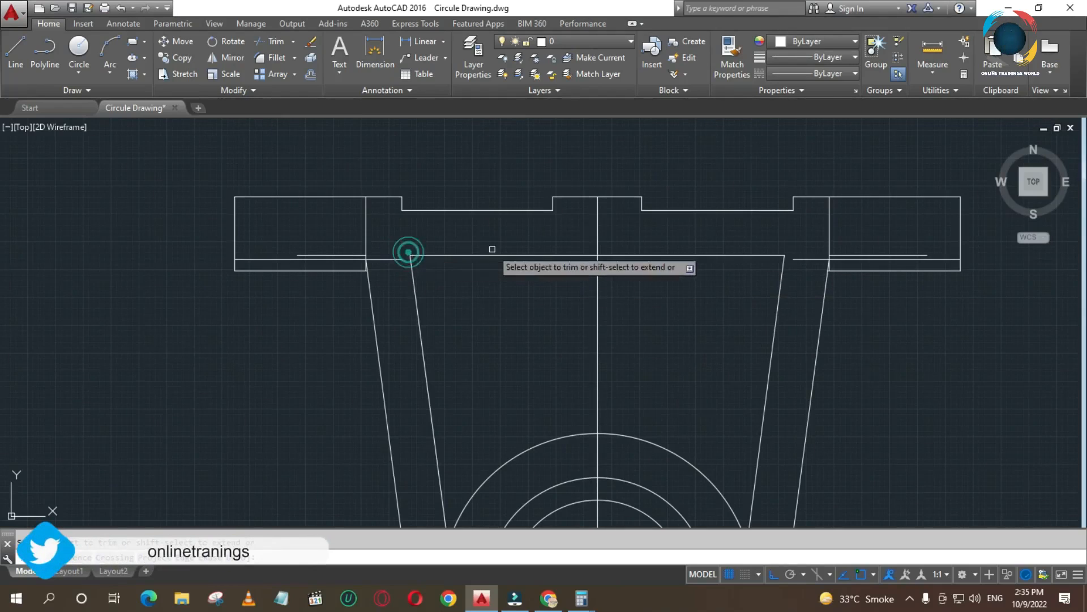
key(Escape)
key(Escape)
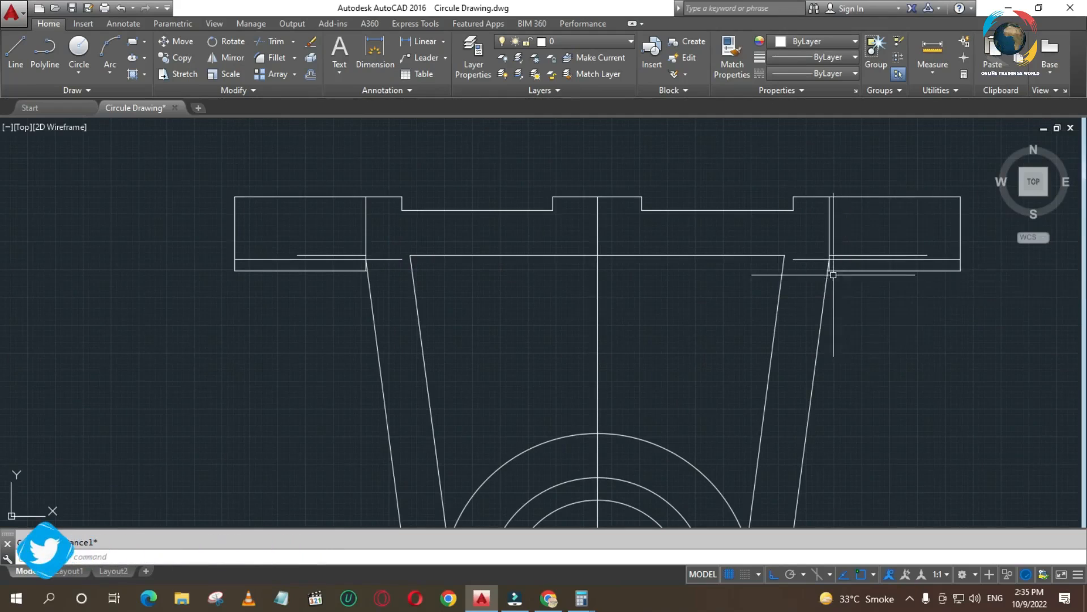
Delete the two leftover horizontal segments inside the left and right flanges.
click(332, 254)
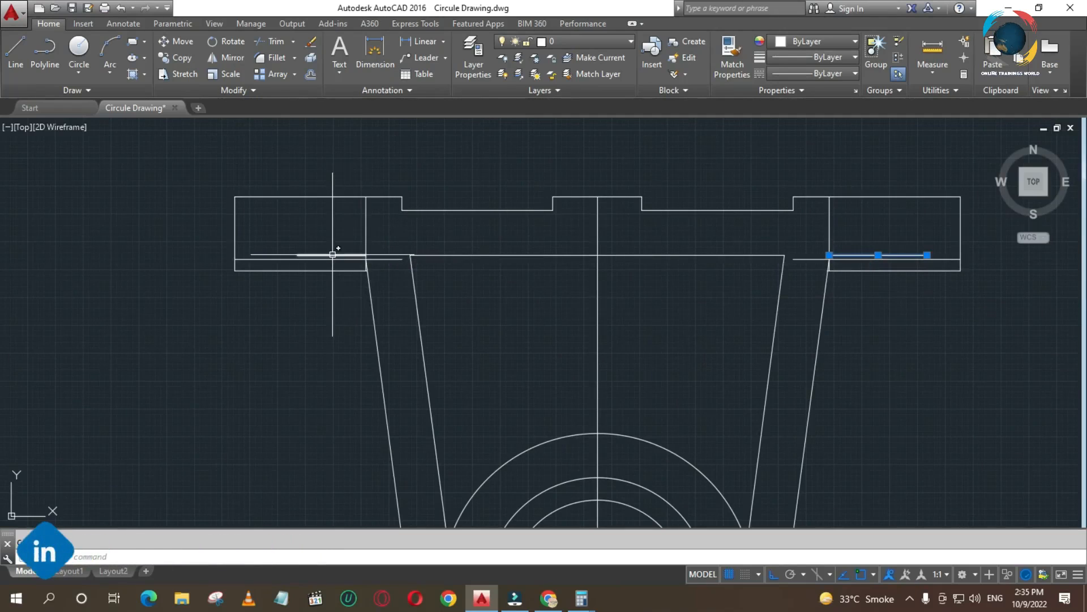
key(Delete)
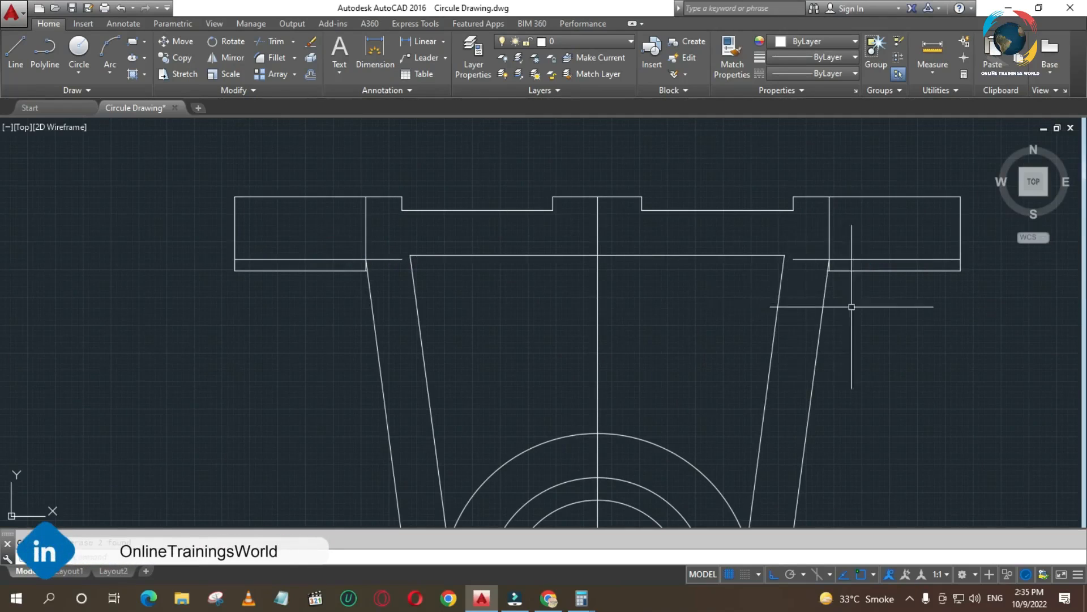
scroll(776, 316, up, 2)
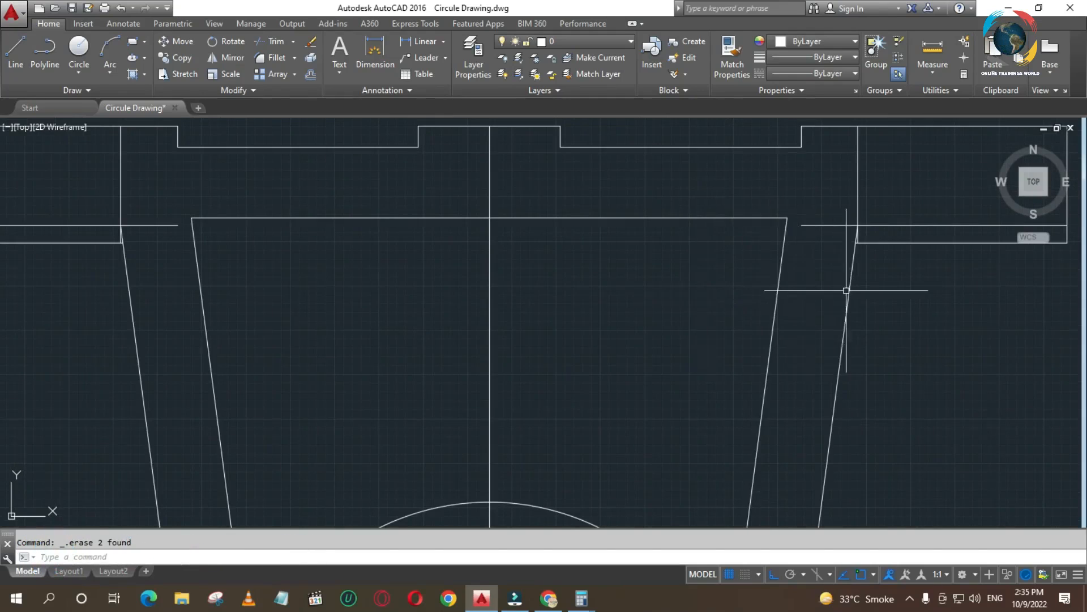
scroll(859, 301, up, 3)
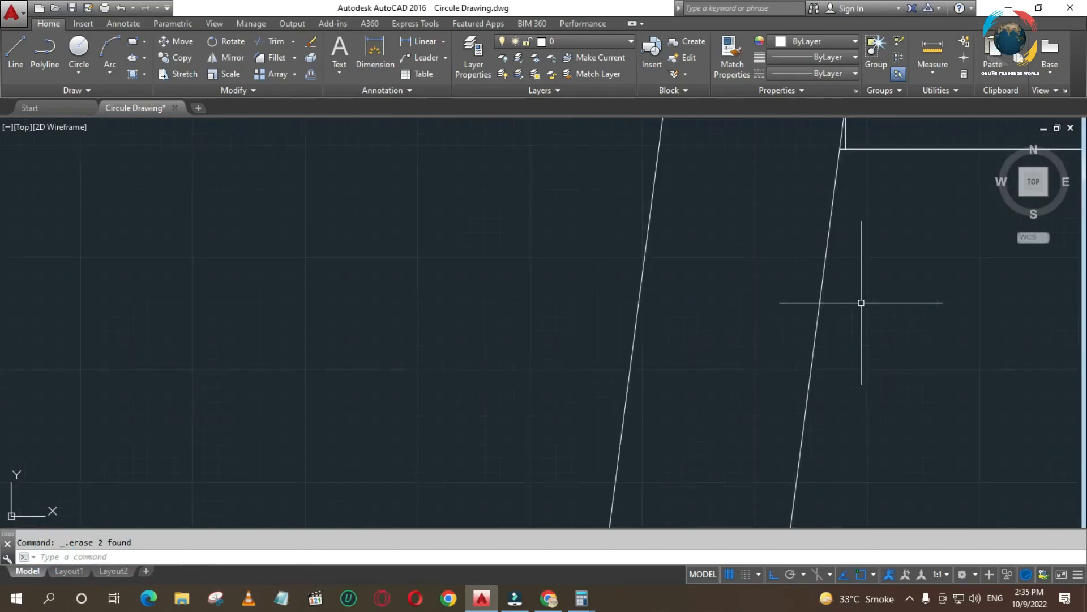
scroll(855, 294, down, 5)
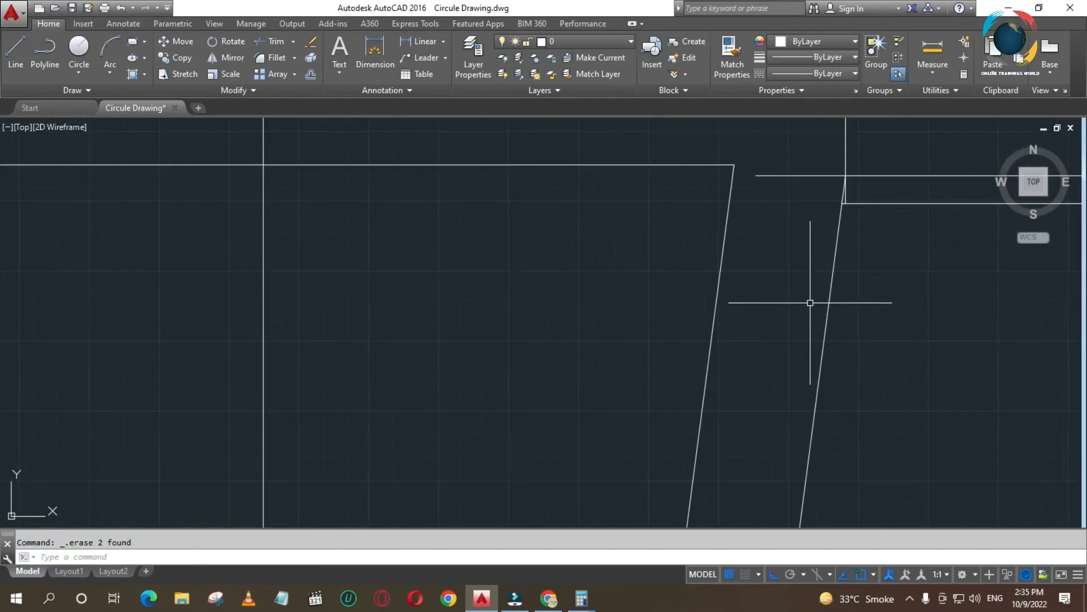
scroll(920, 302, down, 4)
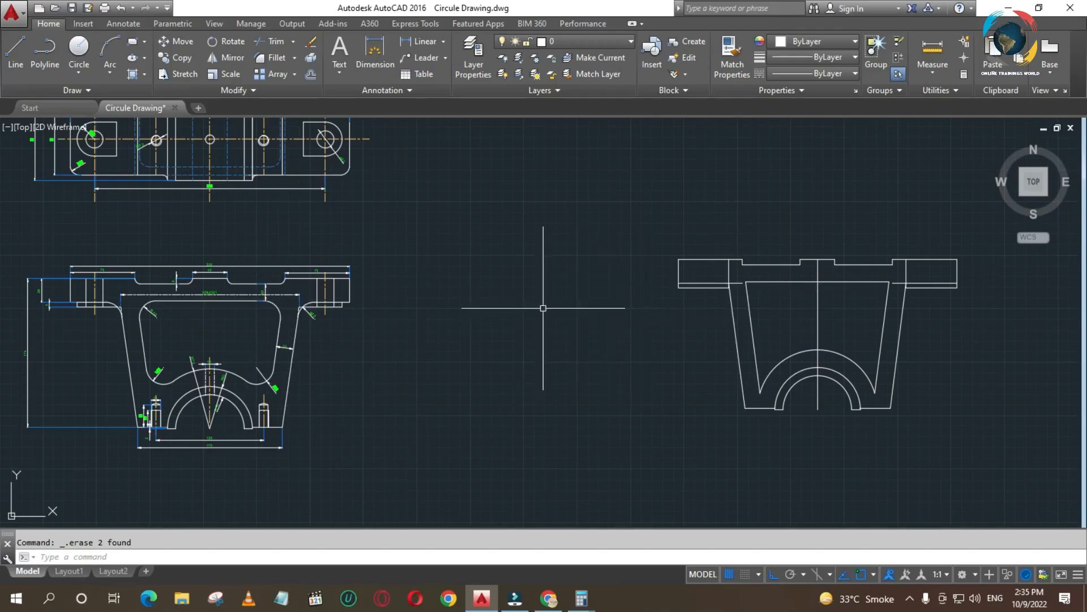
scroll(846, 284, up, 2)
key(Escape)
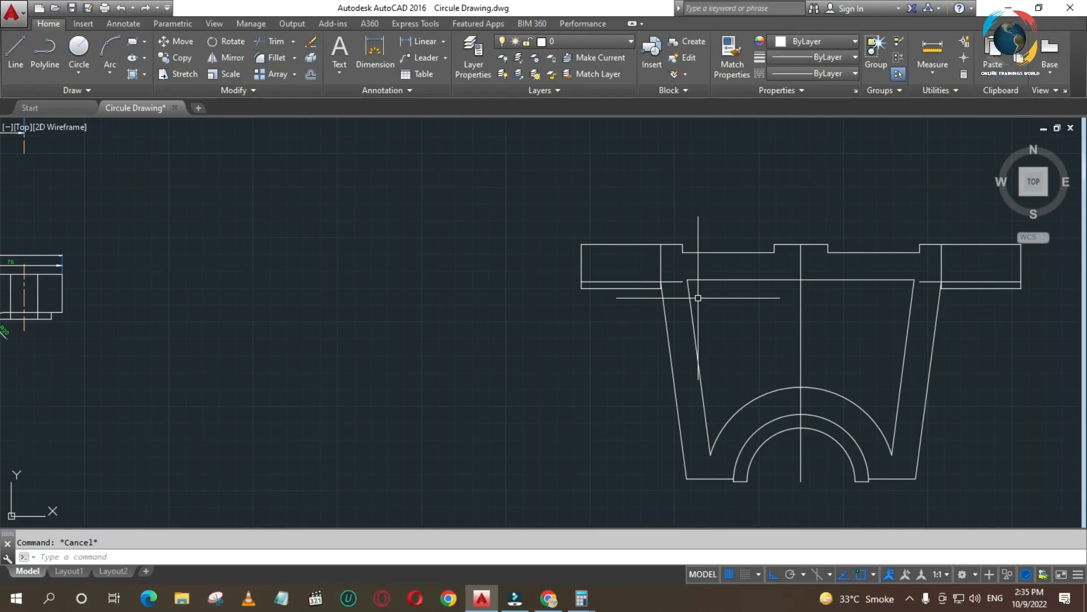
Fillet the lower-left corner of the left notch in the top edge with a radius of 5.
text(F)
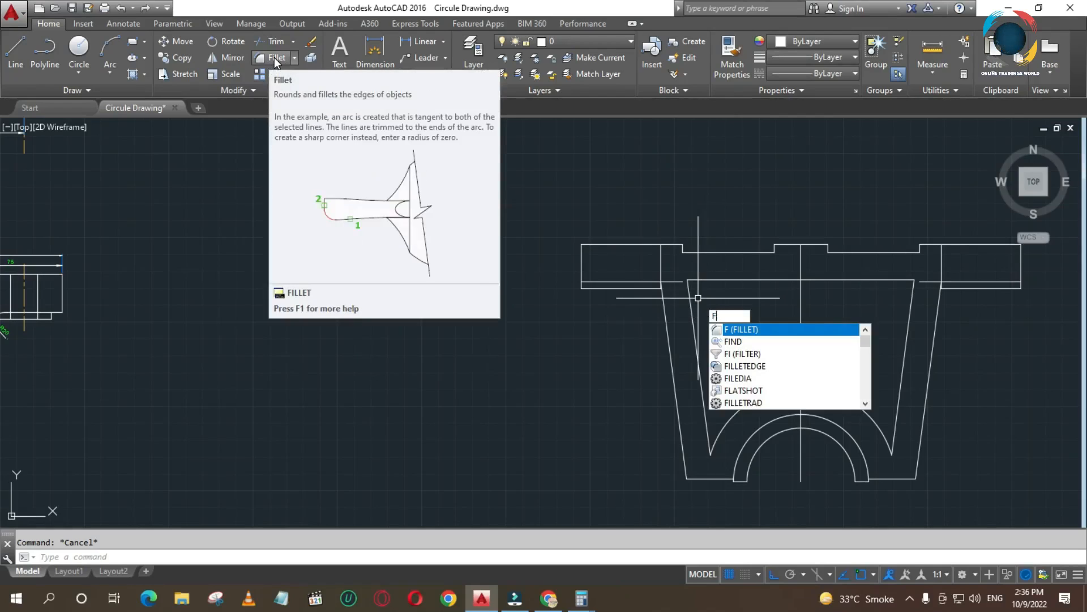
key(Return)
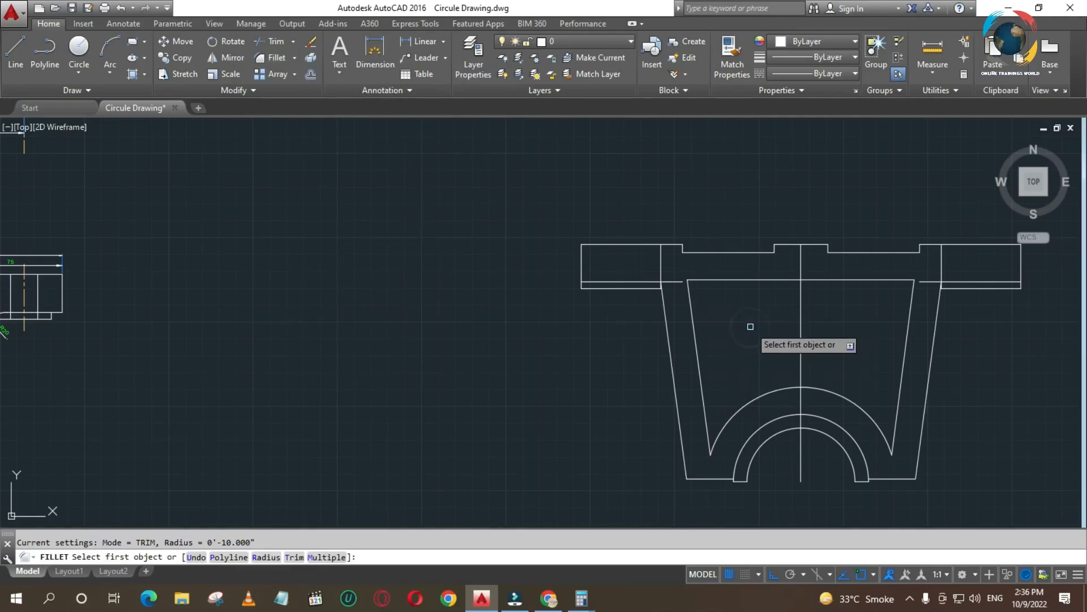
scroll(721, 281, up, 6)
click(562, 151)
click(581, 161)
key(Escape)
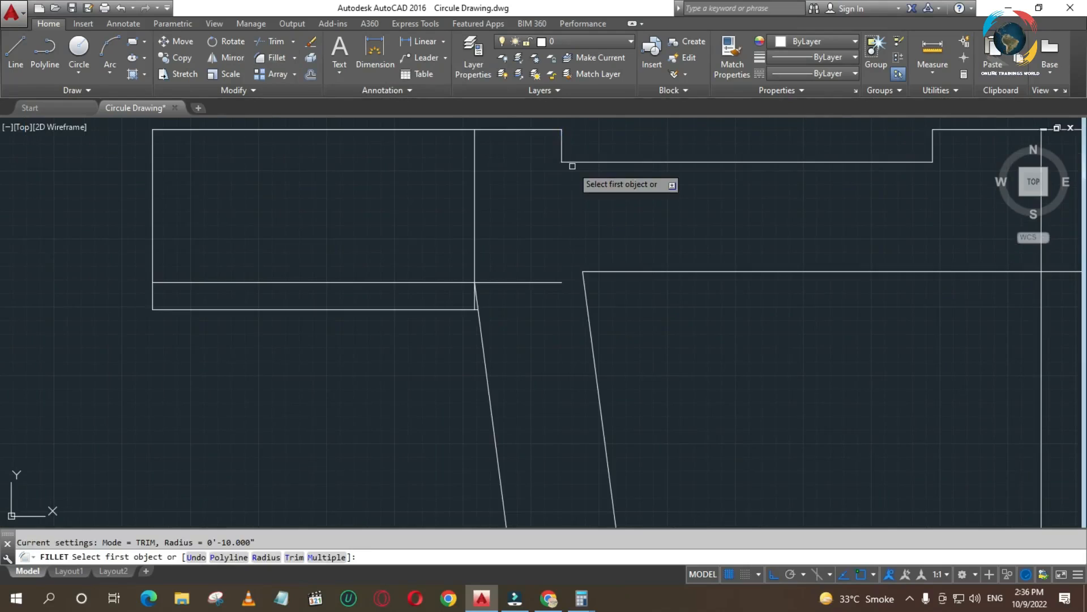
key(Return)
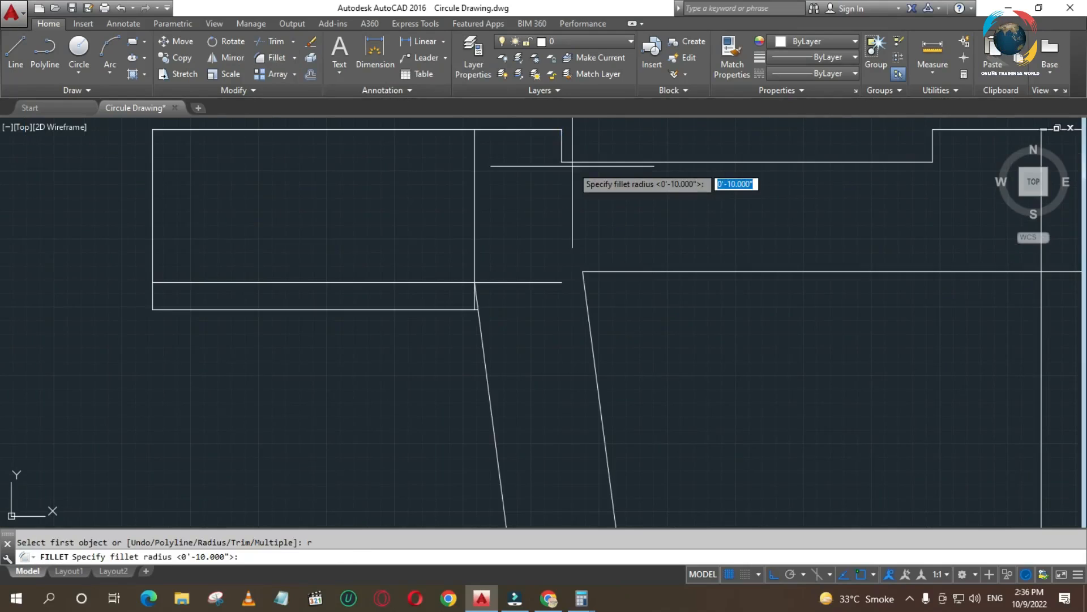
text(0)
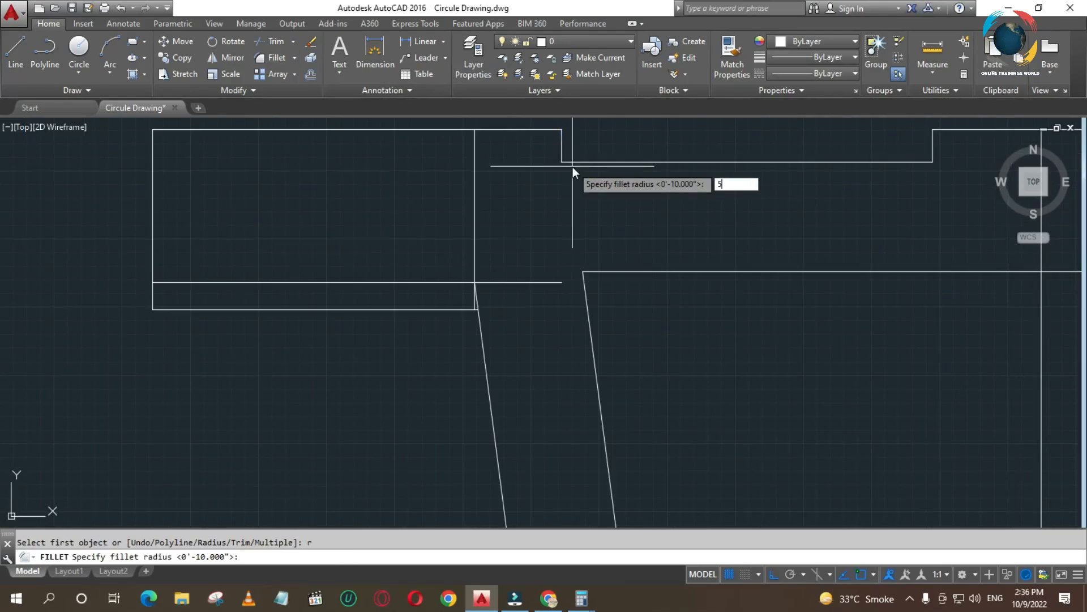
key(Return)
click(564, 154)
click(565, 159)
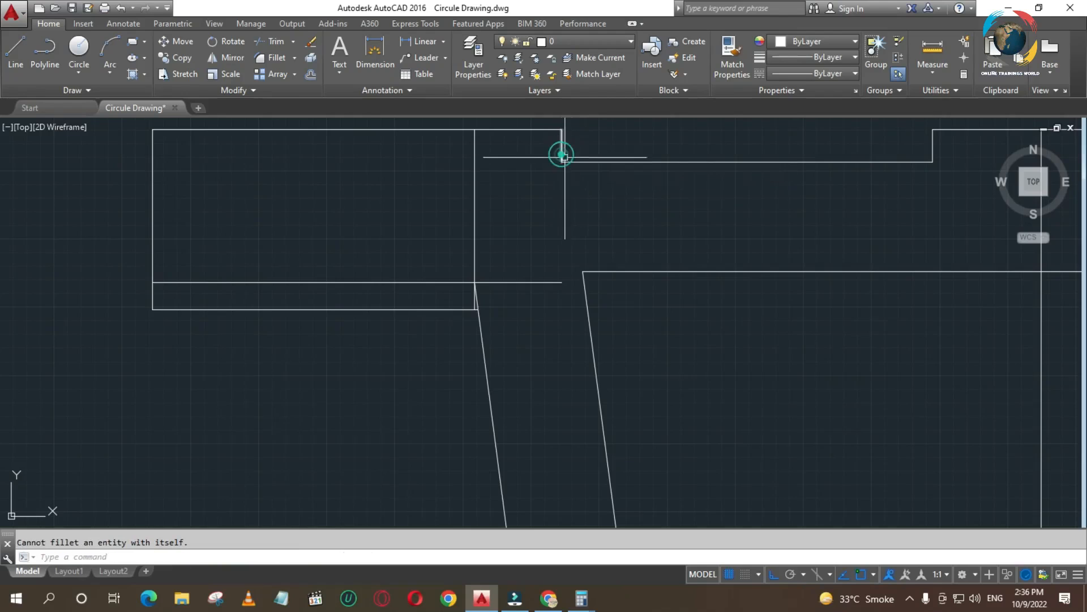
key(Return)
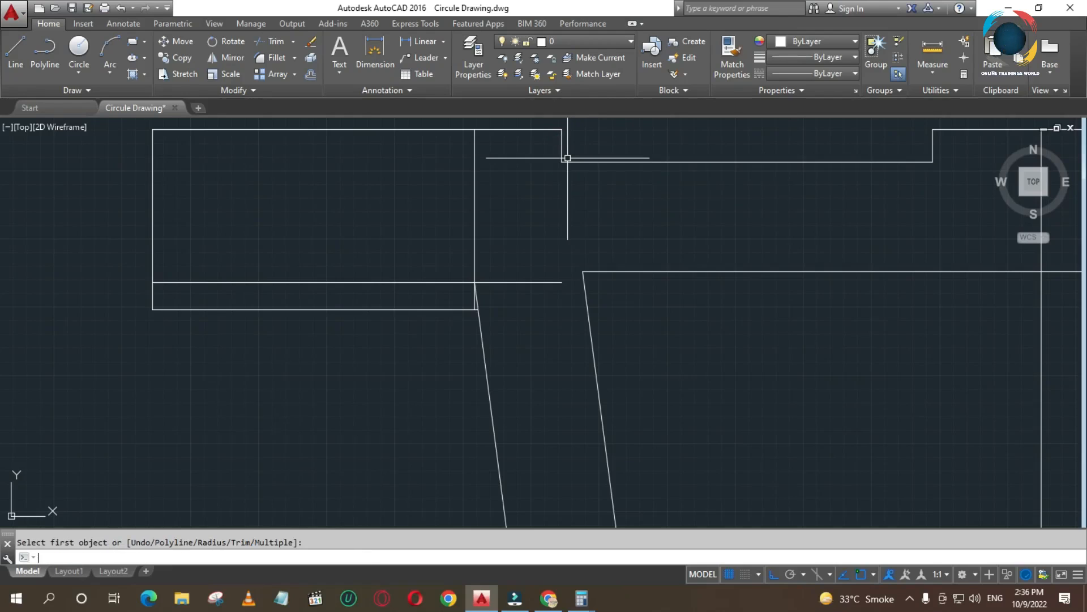
click(560, 152)
click(593, 164)
Fillet the left notch's lower-right corner and both lower corners of the right notch with radius 5.
key(Return)
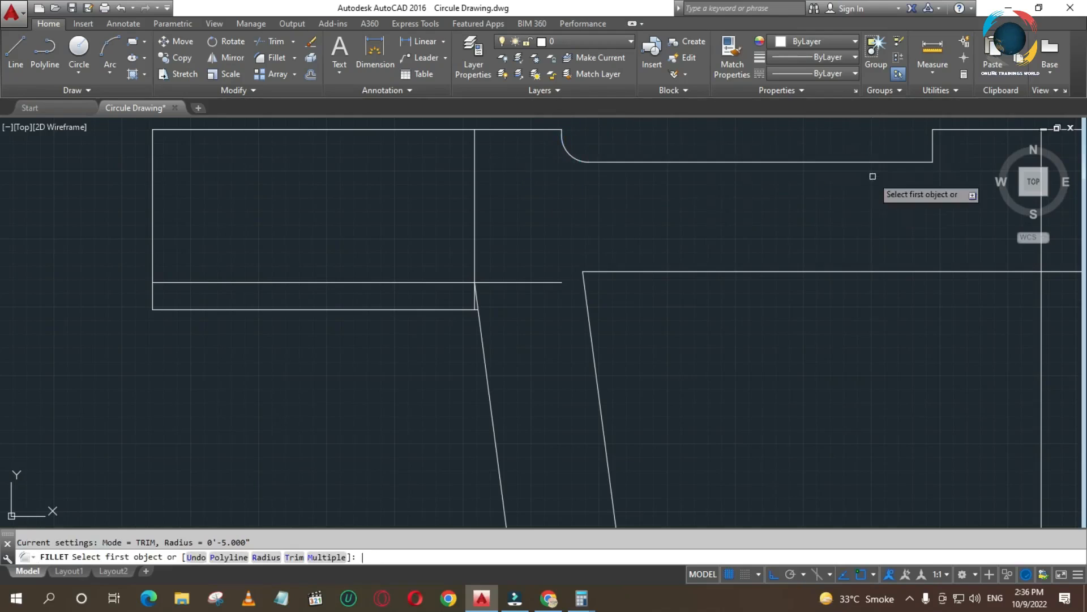
click(920, 161)
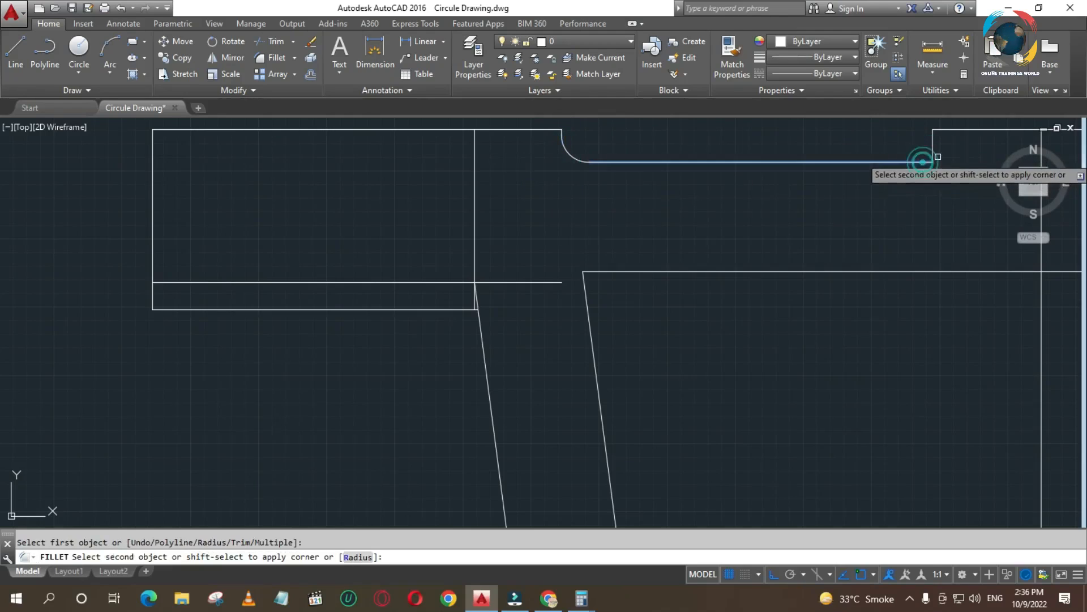
click(928, 158)
key(Return)
scroll(516, 221, down, 4)
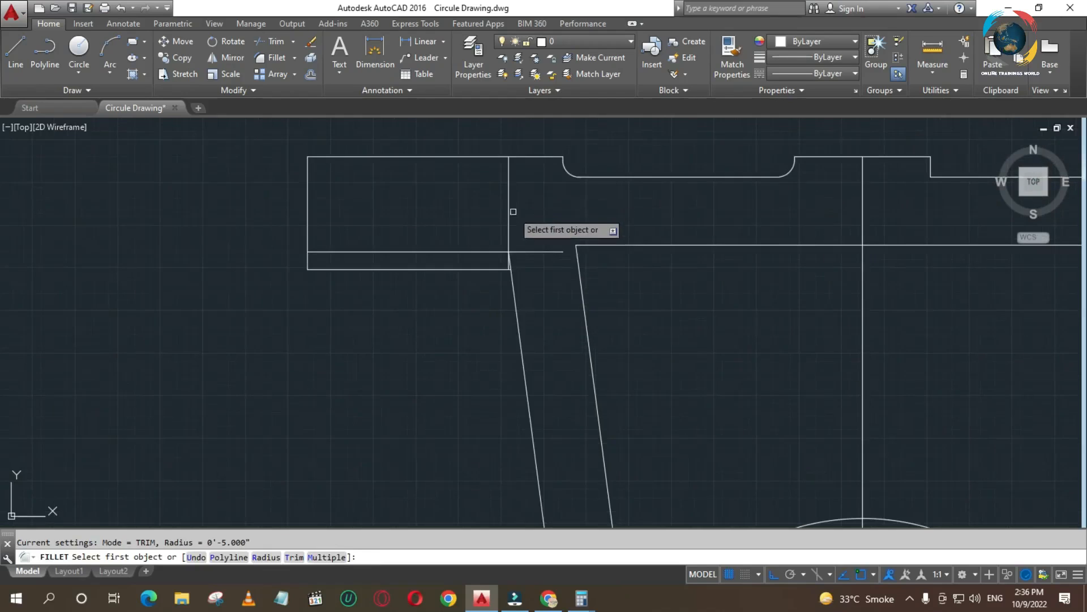
click(784, 191)
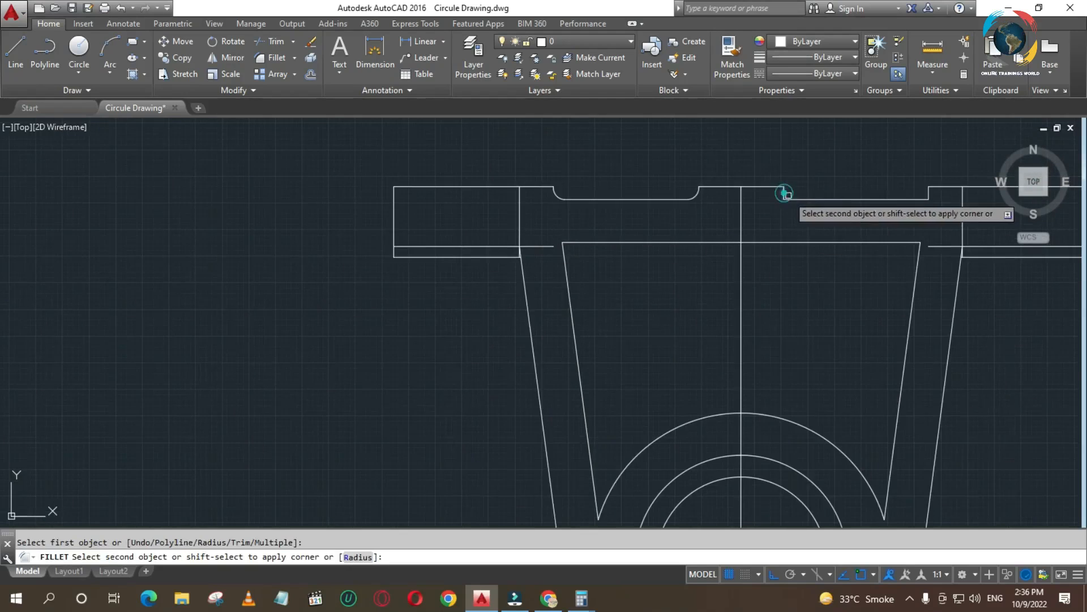
key(Return)
click(929, 192)
click(915, 199)
Check the inner pocket's corner radii in the dimensioned reference front view.
key(Return)
scroll(674, 242, down, 3)
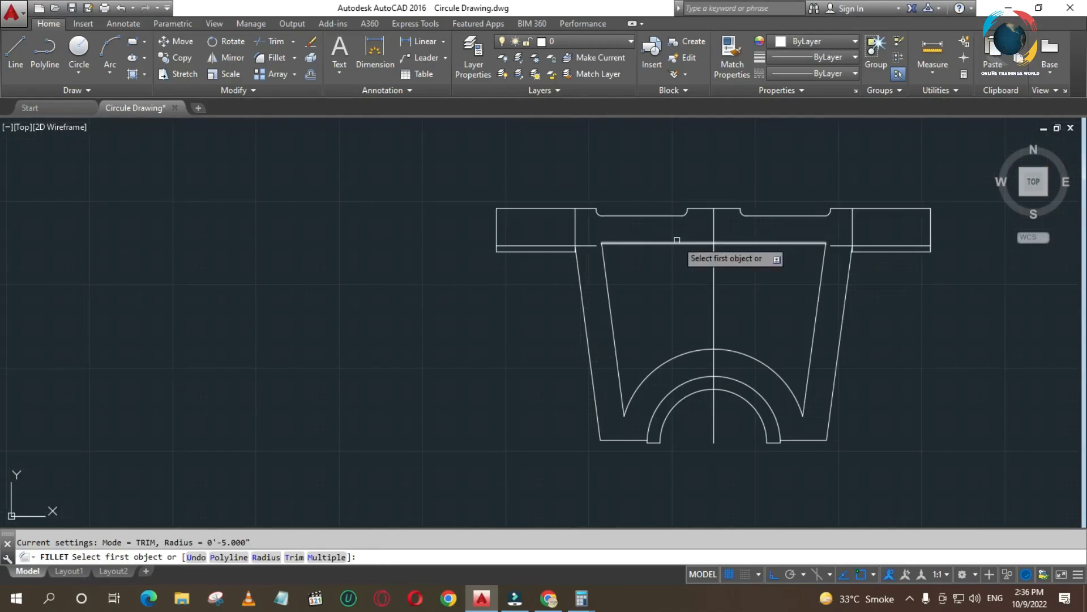
scroll(719, 238, down, 2)
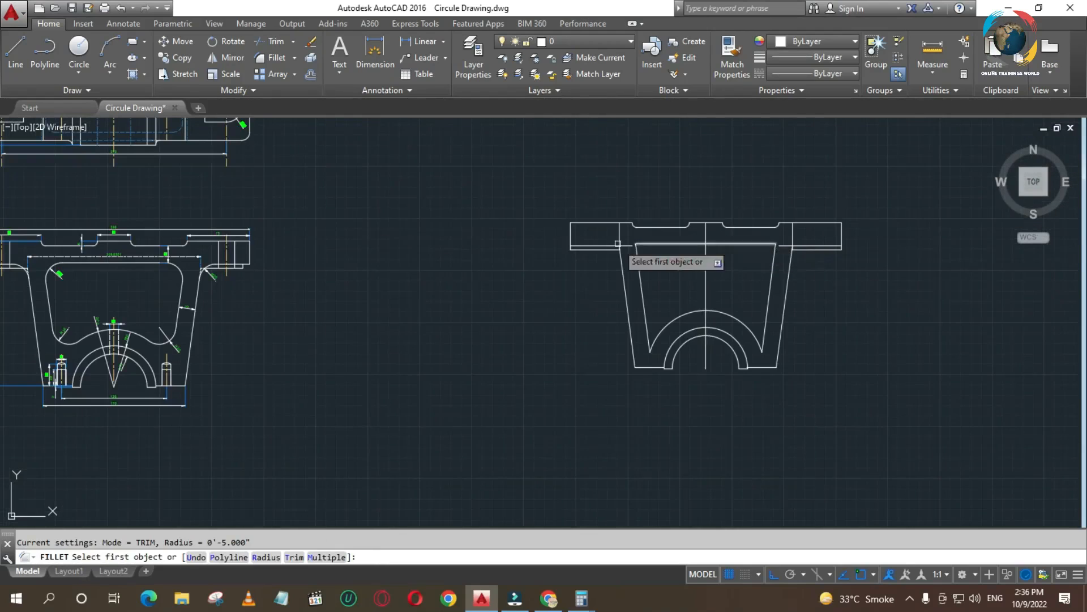
scroll(60, 246, up, 6)
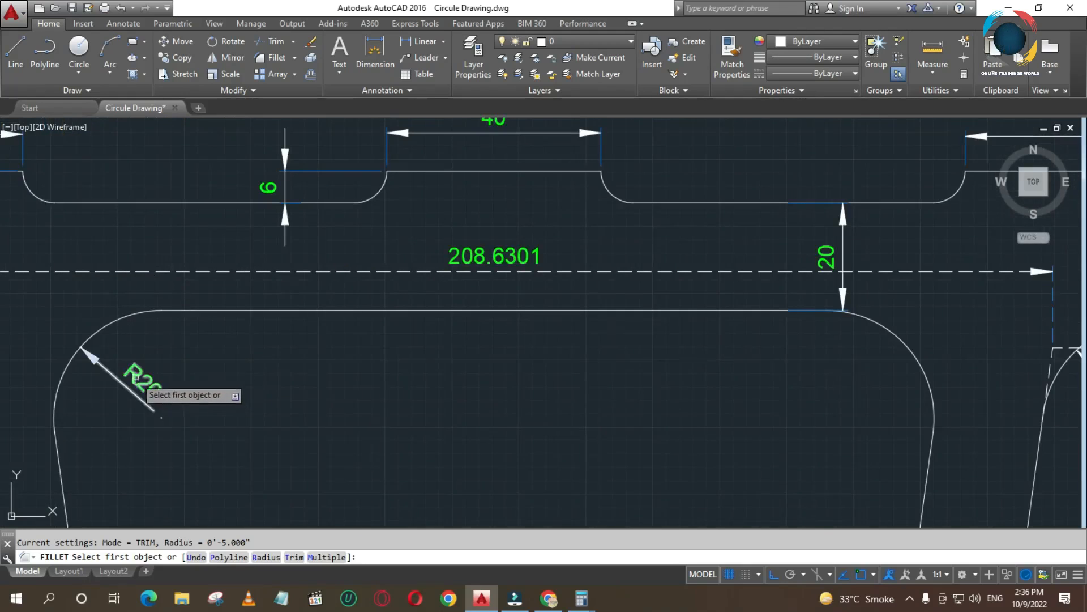
scroll(212, 371, down, 4)
scroll(642, 439, down, 2)
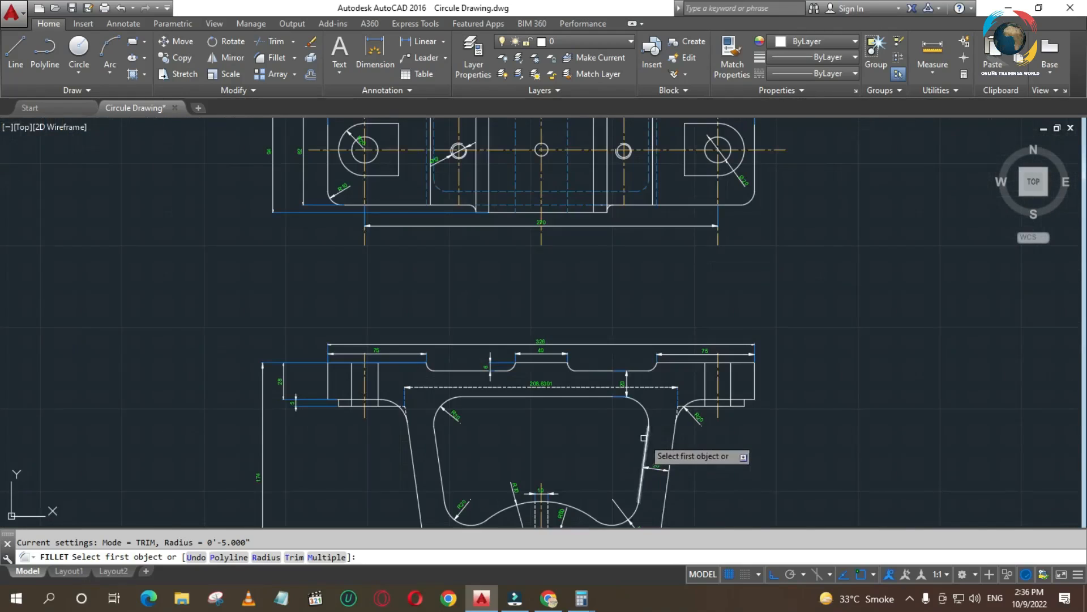
scroll(219, 317, down, 4)
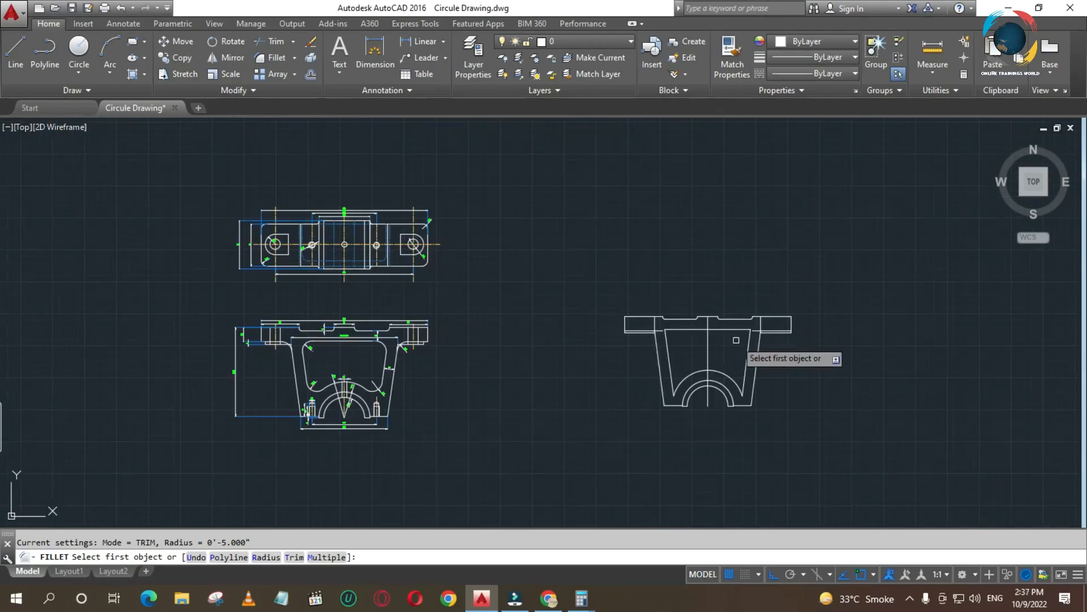
scroll(736, 340, up, 4)
key(Escape)
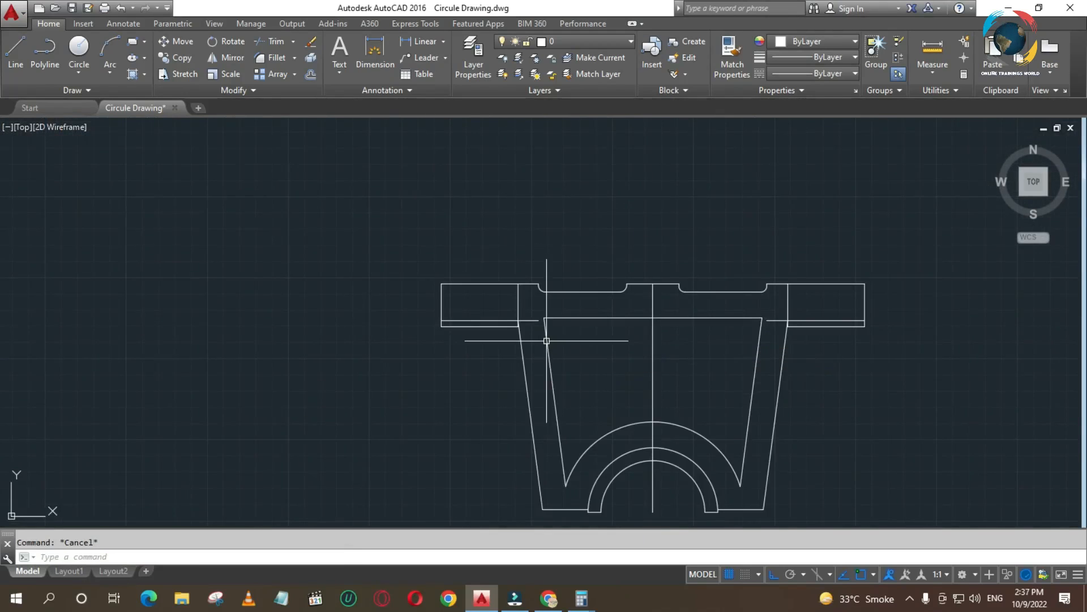
Fillet both upper corners of the inner pocket with a radius of 20.
text(f)
key(Return)
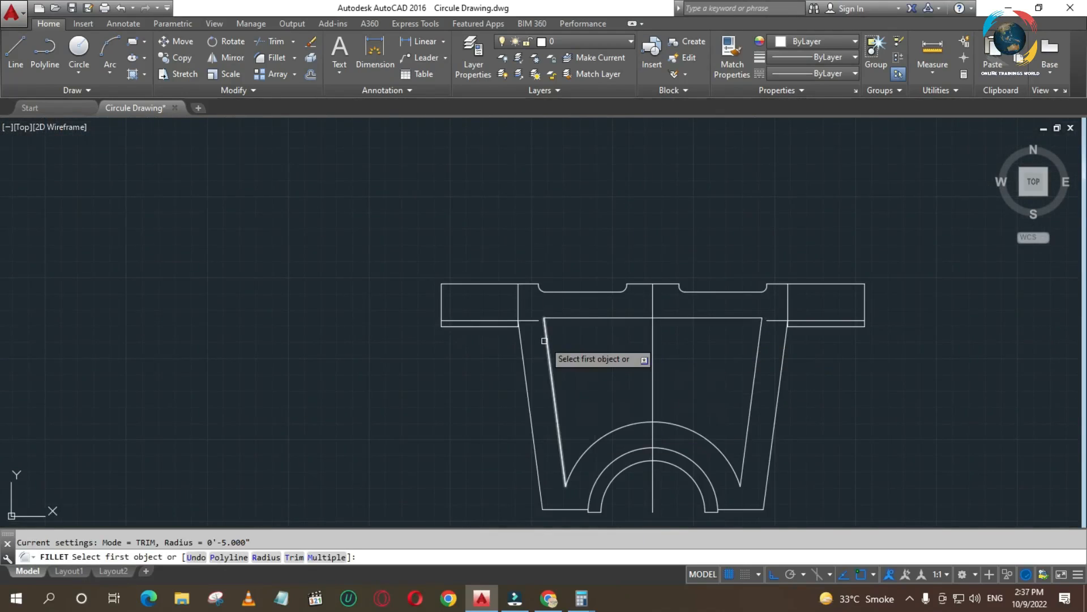
text(r)
key(Return)
key(Return)
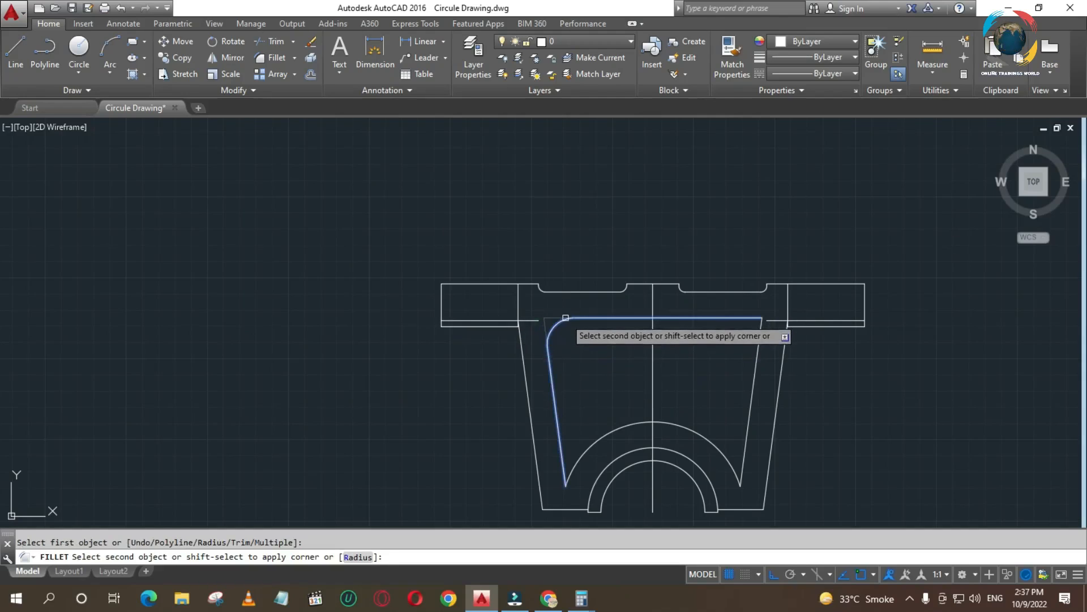
click(559, 318)
key(Return)
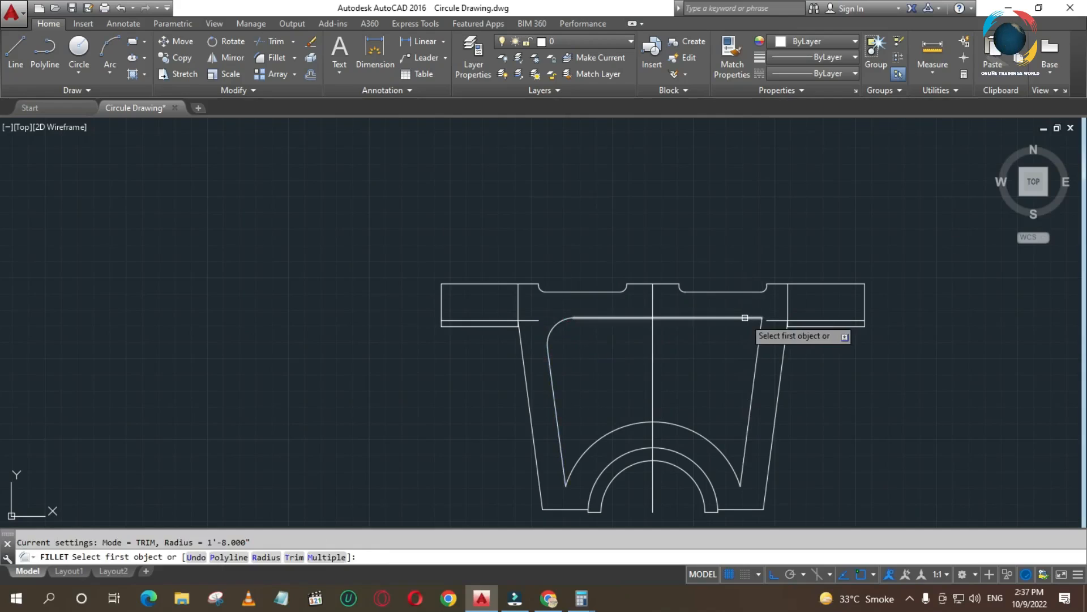
click(745, 317)
click(759, 346)
Fillet the pocket's two lower corners between the inner leg lines and the large arc with radius 20.
key(Return)
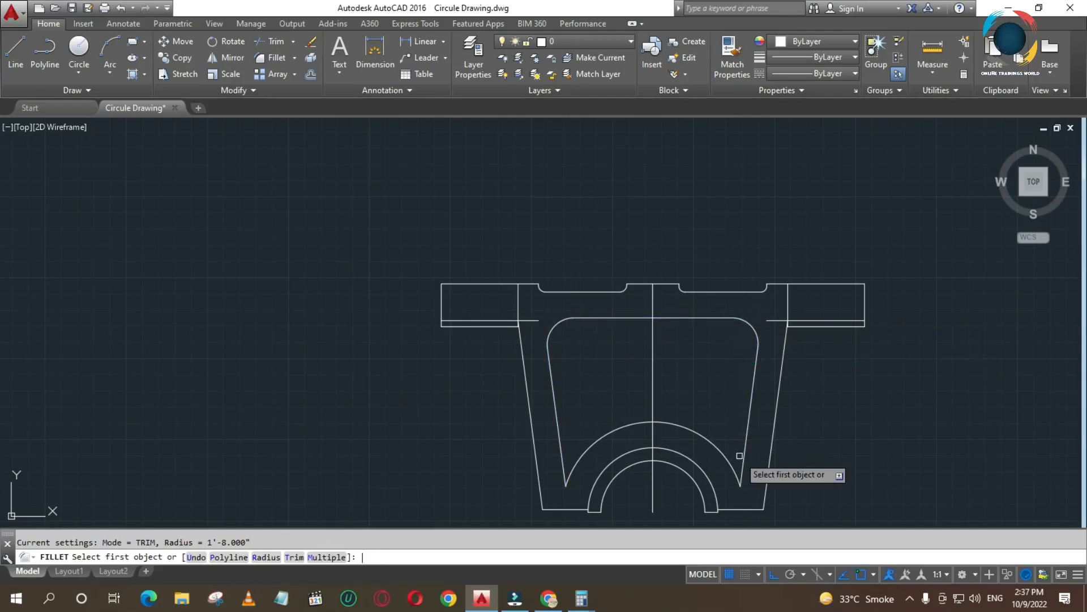
click(744, 455)
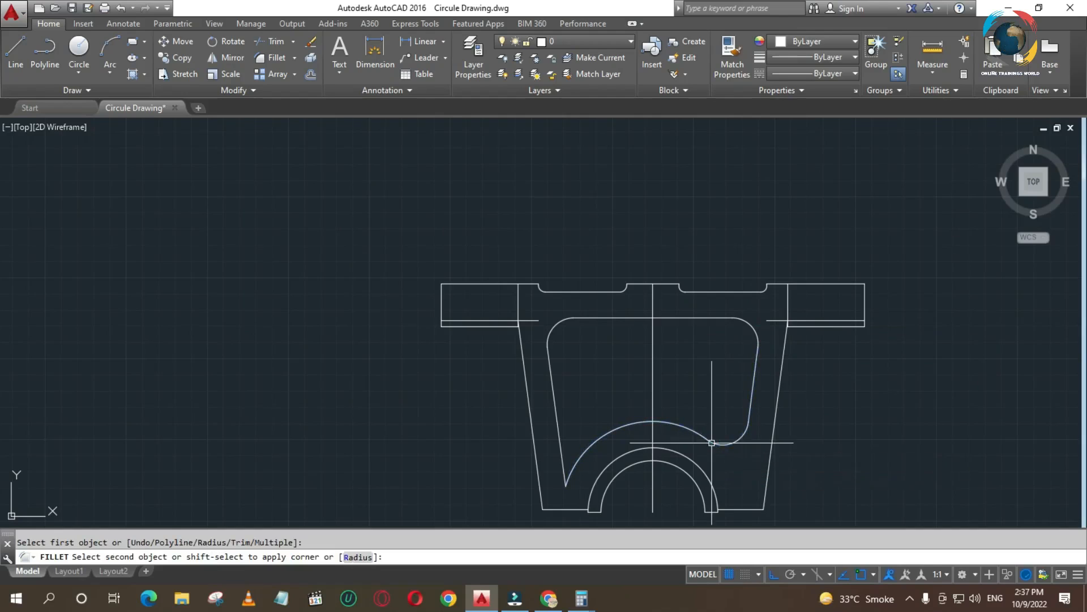
click(720, 447)
key(Return)
click(580, 449)
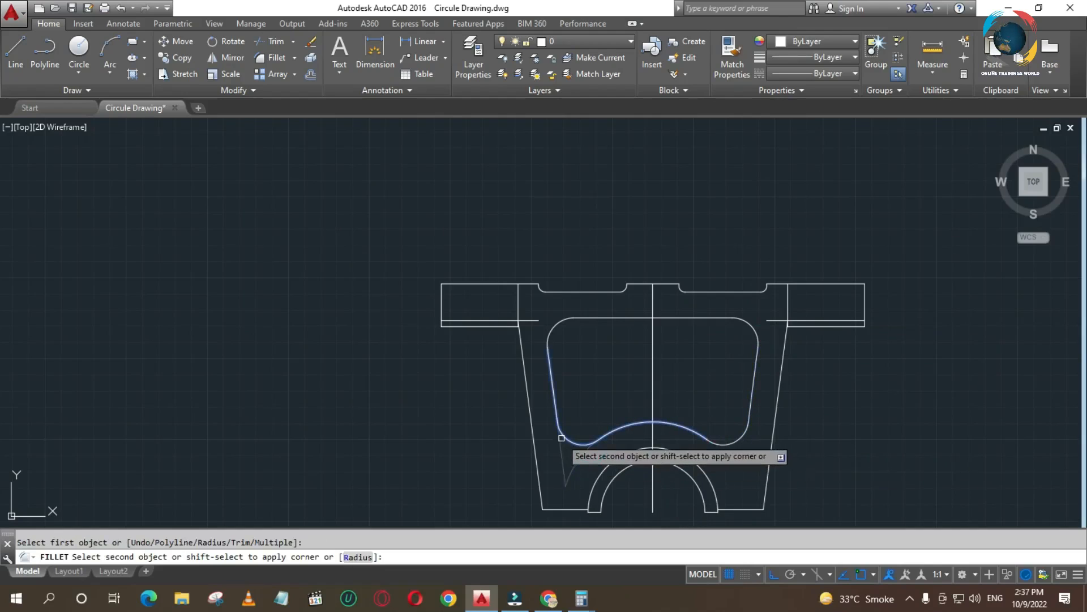
click(560, 440)
Examine the reference front view's foot-hole dimensions, including the spacing between the two hole centerlines.
key(Return)
scroll(637, 380, down, 4)
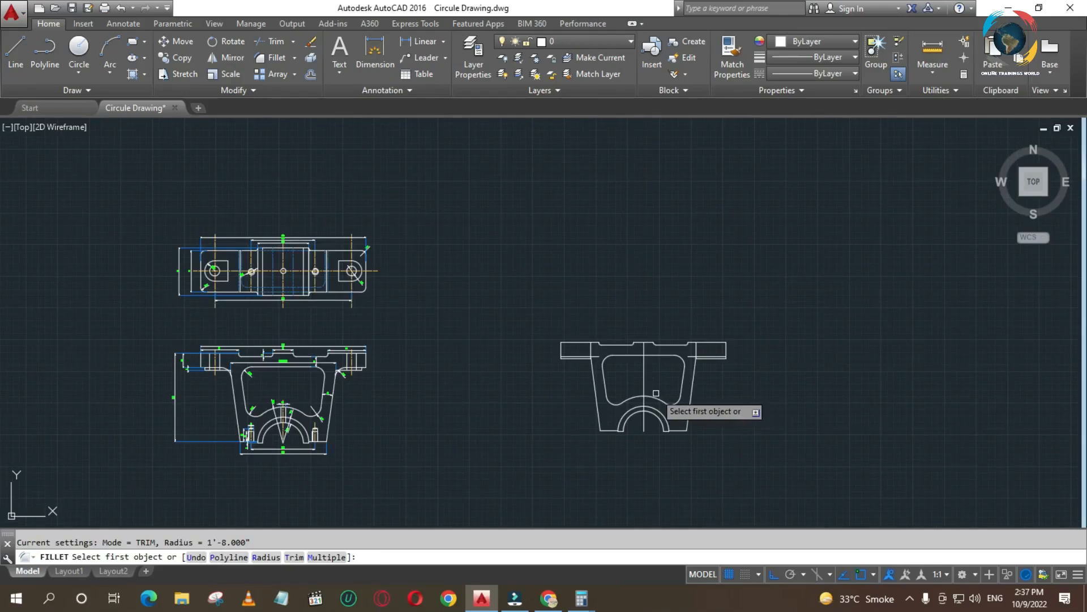
scroll(647, 399, up, 1)
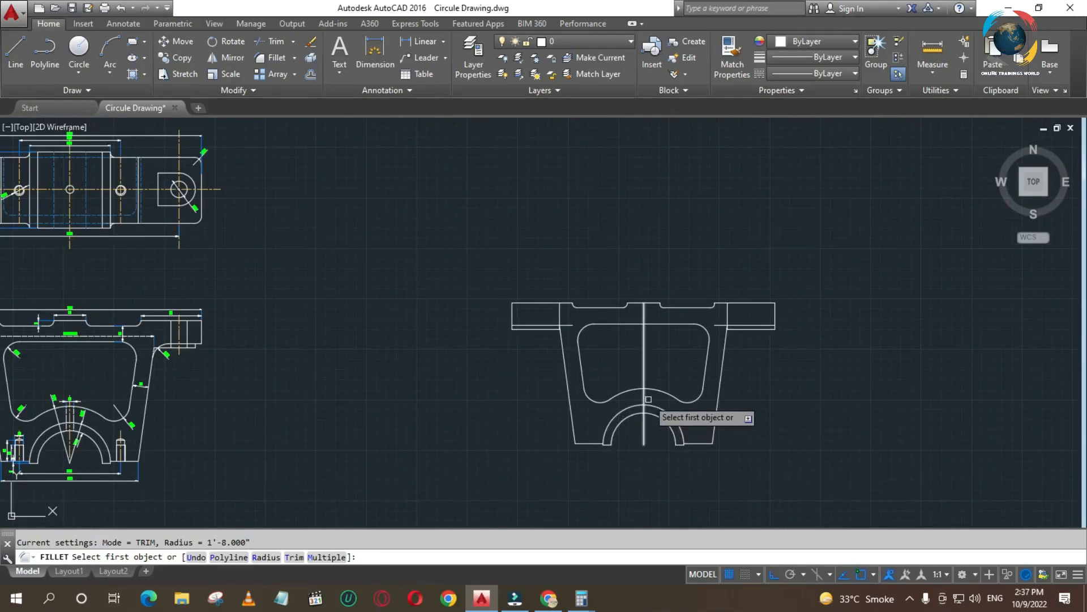
scroll(646, 399, up, 3)
scroll(646, 400, up, 4)
scroll(651, 400, down, 5)
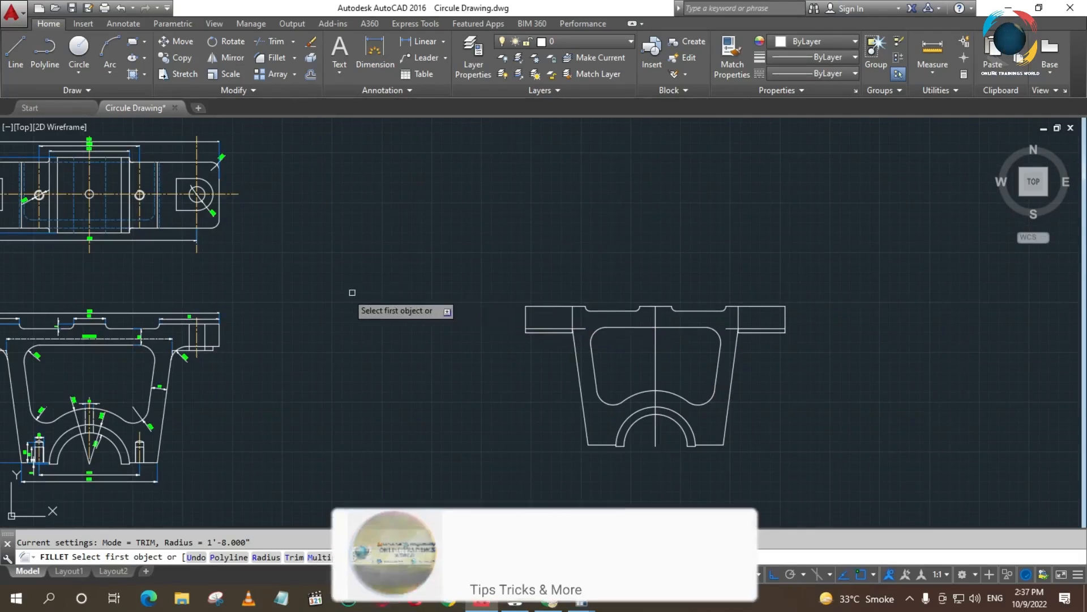
scroll(122, 266, up, 3)
scroll(494, 261, down, 5)
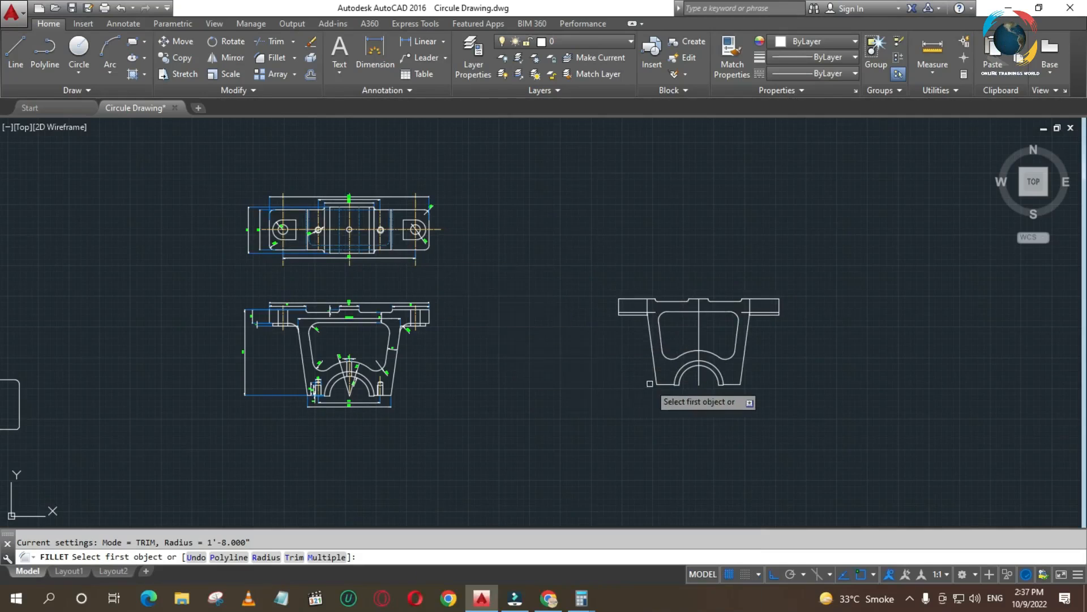
scroll(704, 402, up, 3)
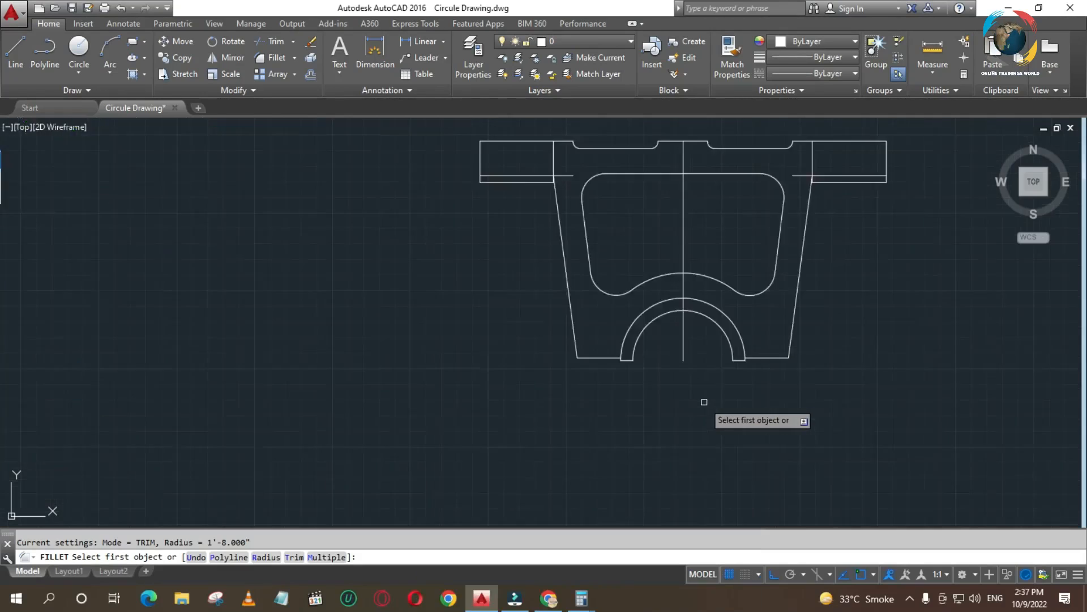
scroll(608, 368, down, 3)
scroll(280, 385, up, 8)
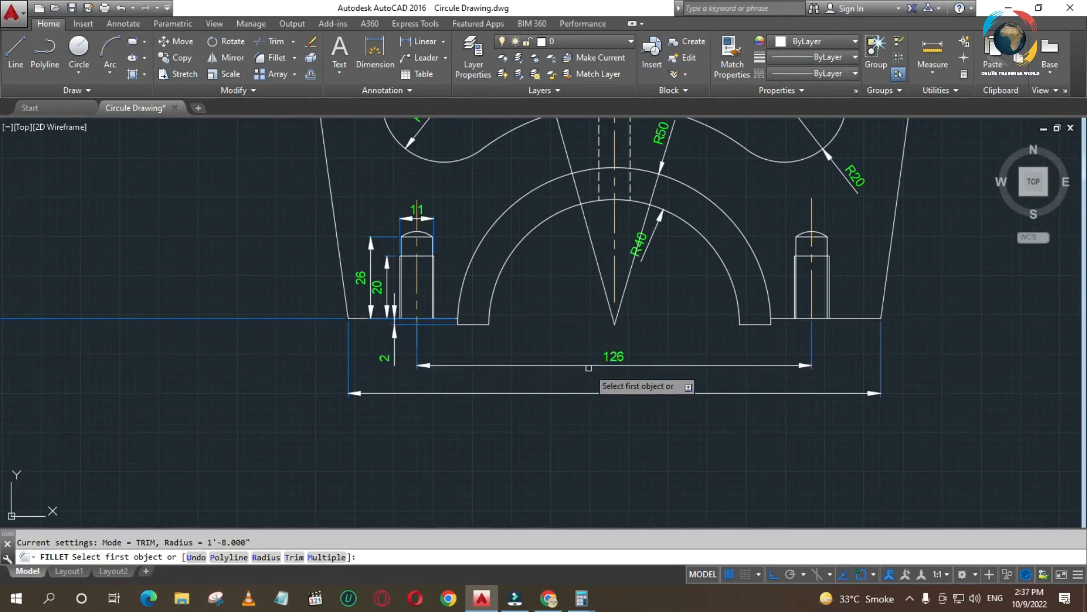
scroll(263, 369, down, 6)
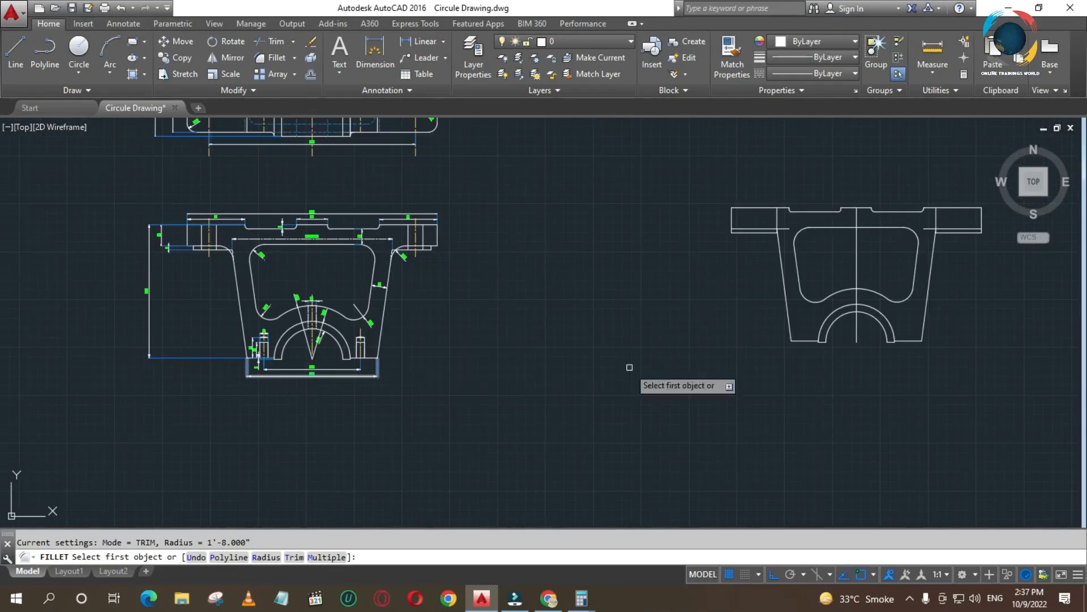
Switch to Calculator, divide the 126 hole spacing by 2, and return to AutoCAD with no command active.
key(alt+Tab)
scroll(797, 335, up, 8)
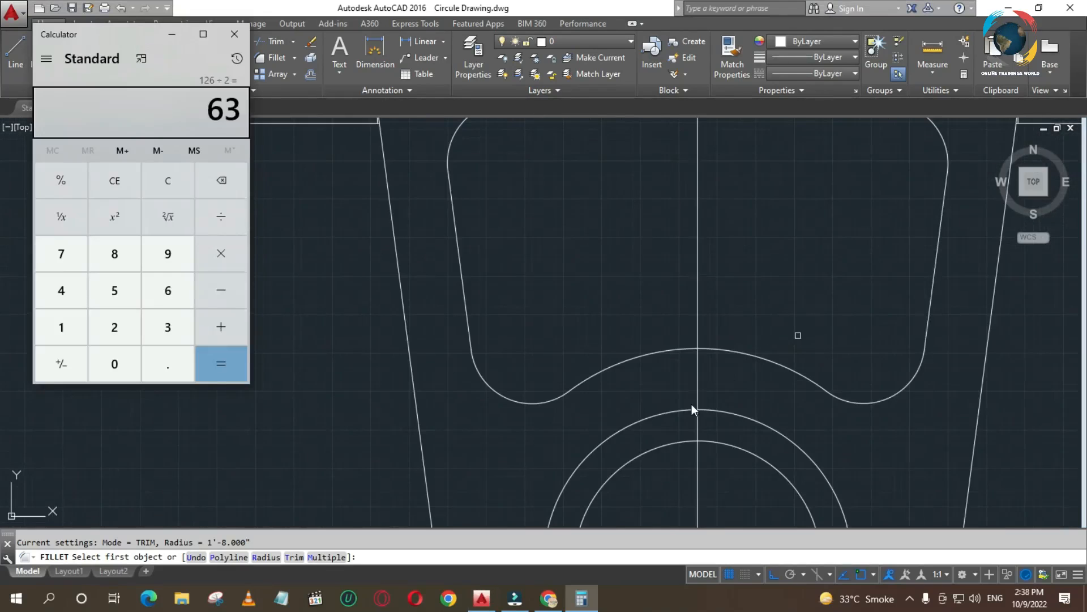
scroll(688, 398, down, 4)
key(Escape)
scroll(695, 387, up, 2)
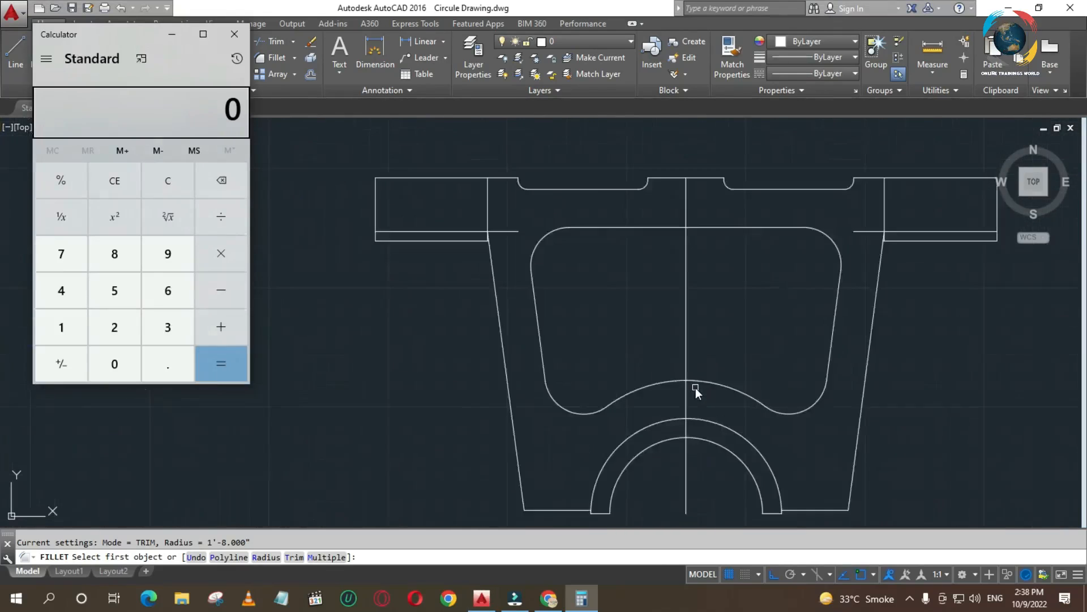
click(479, 388)
key(Escape)
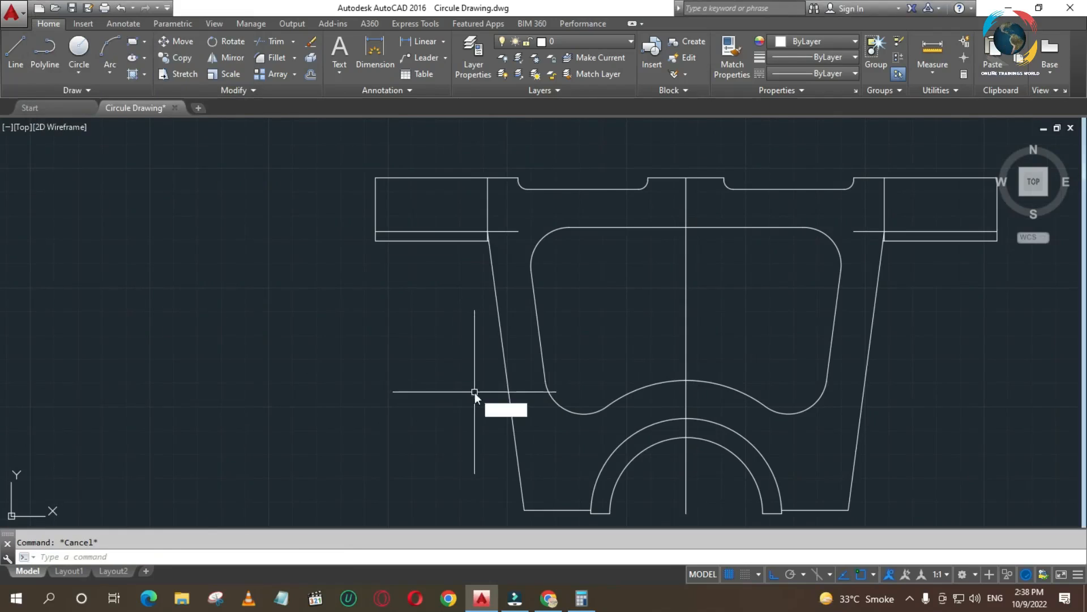
Offset the vertical centerline by 63 to both sides for the foot-hole centers.
text(o)
key(Return)
key(Return)
click(685, 389)
click(920, 407)
click(686, 407)
click(593, 413)
key(Escape)
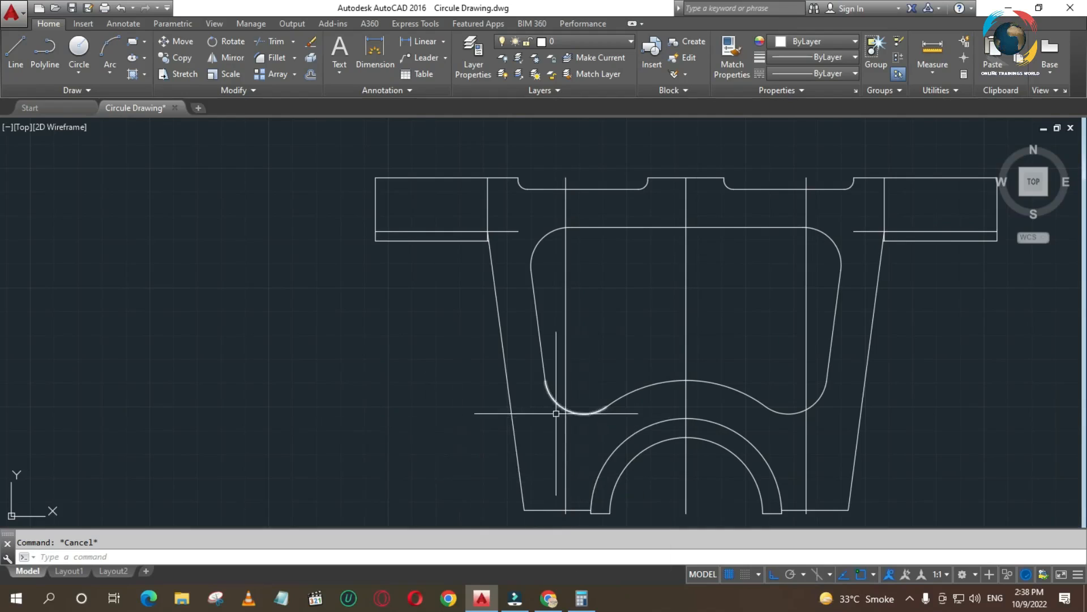
scroll(556, 414, down, 4)
scroll(77, 434, down, 2)
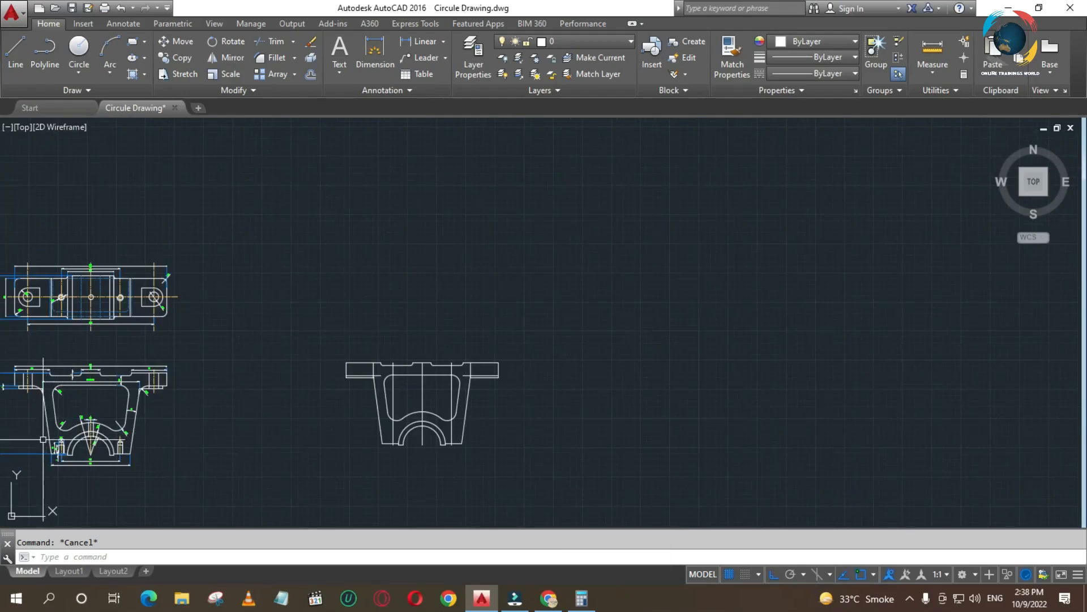
Offset the bottom edges of both feet upward by 15.
scroll(43, 439, up, 6)
scroll(186, 482, down, 2)
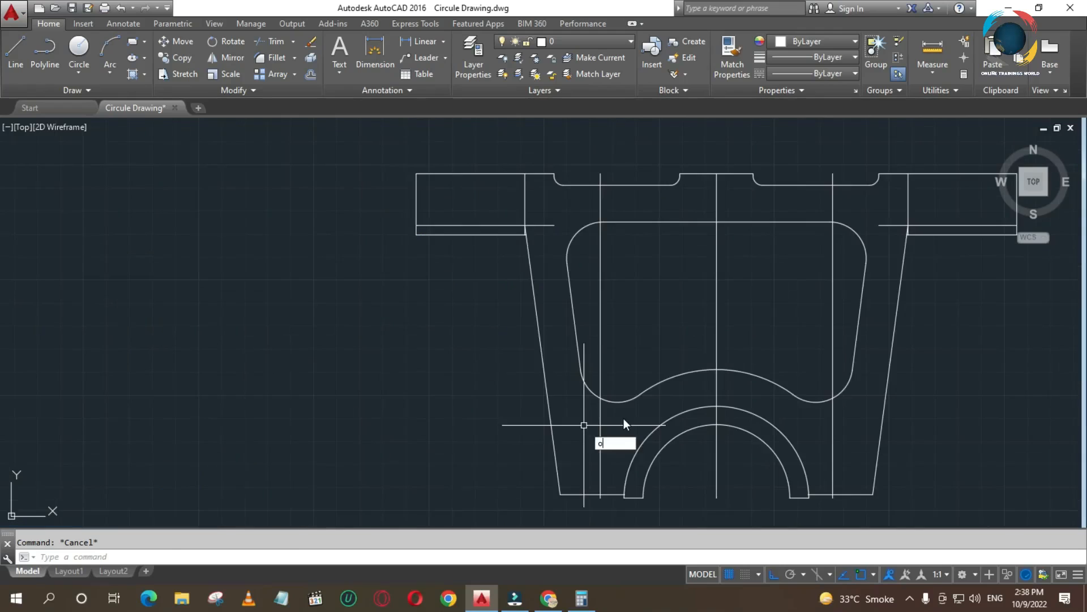
text(o)
key(Return)
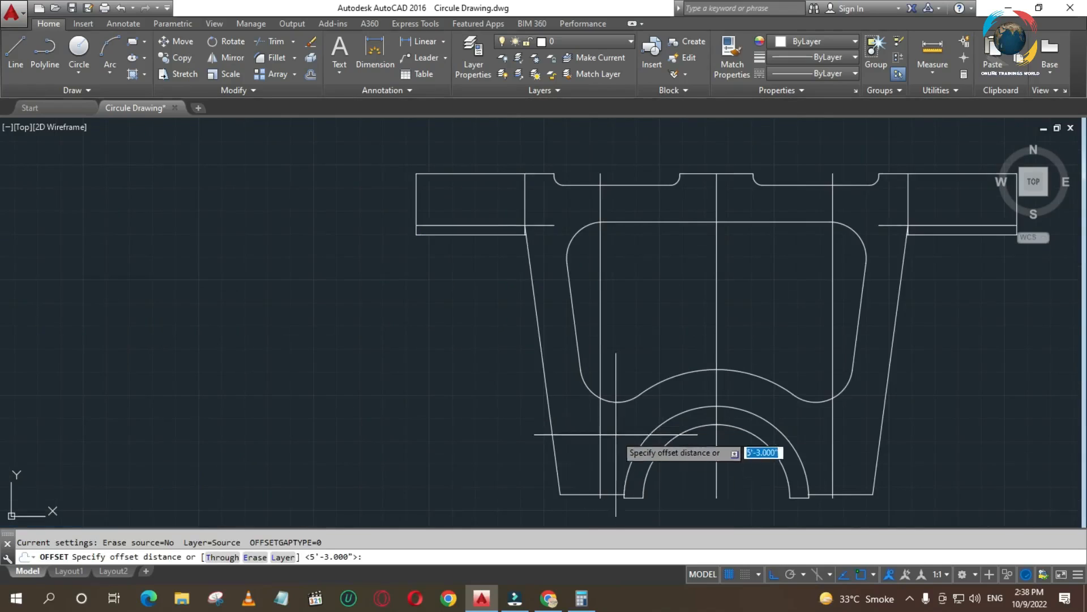
text(15)
key(Return)
click(590, 492)
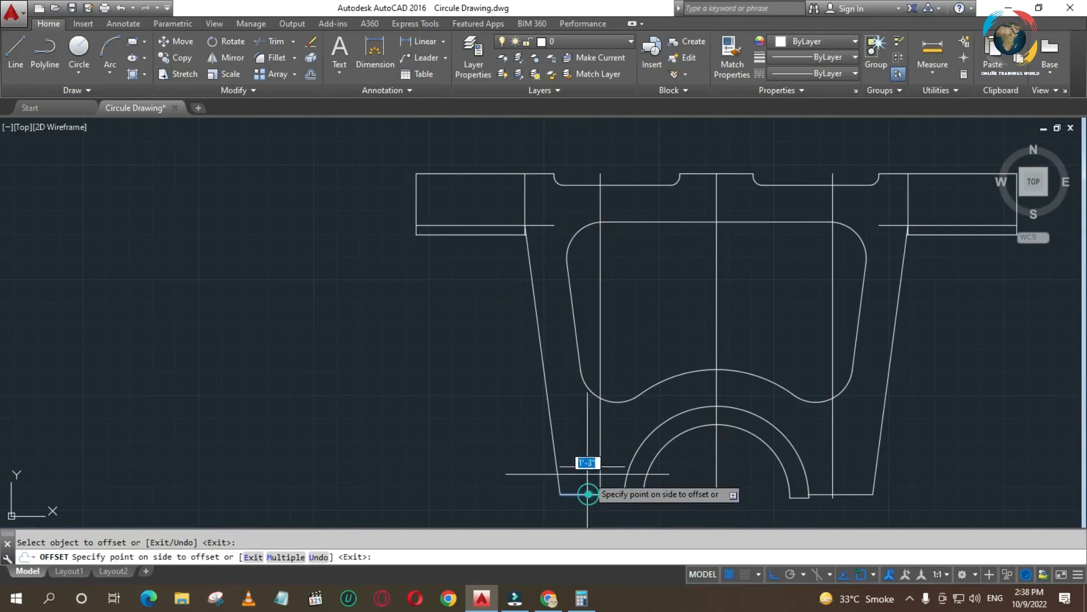
click(583, 452)
click(848, 494)
click(848, 470)
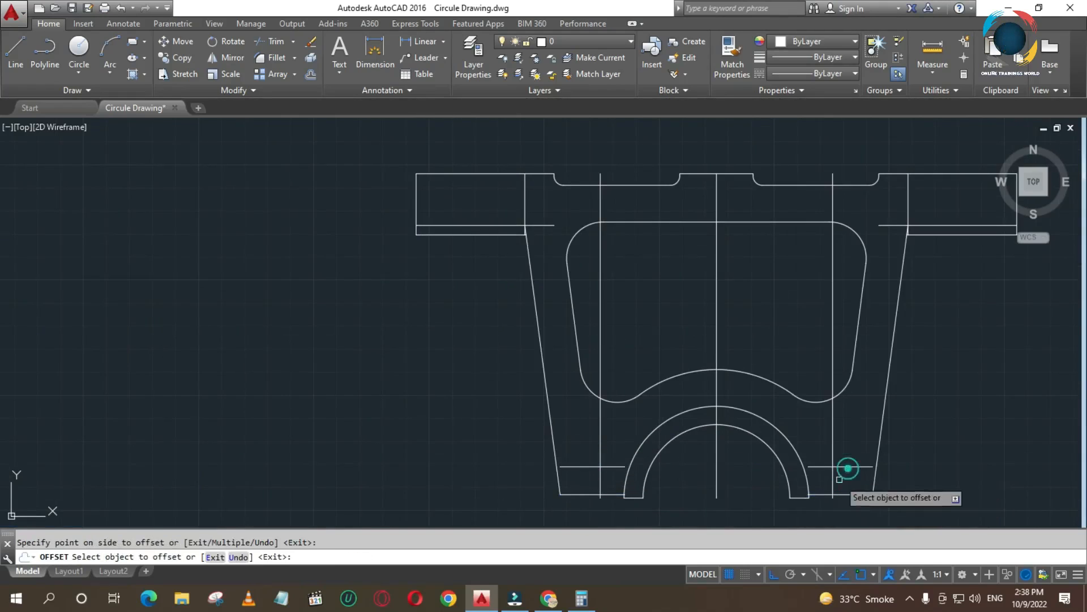
key(Escape)
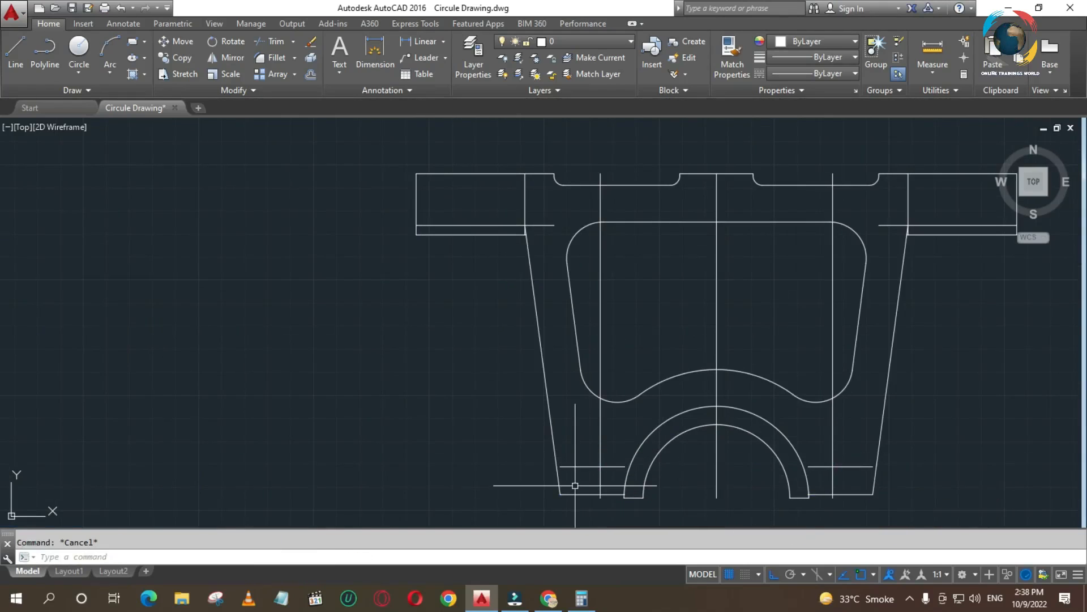
Offset the two new horizontal lines above the feet's bottom edges upward by 5.
key(Return)
text(5)
key(Return)
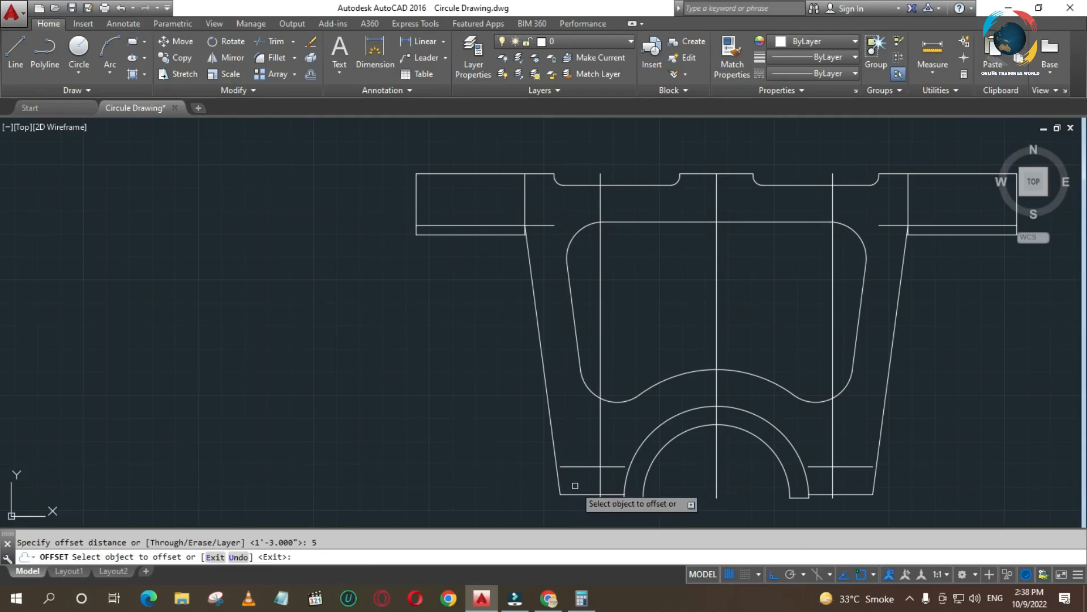
click(588, 467)
click(590, 453)
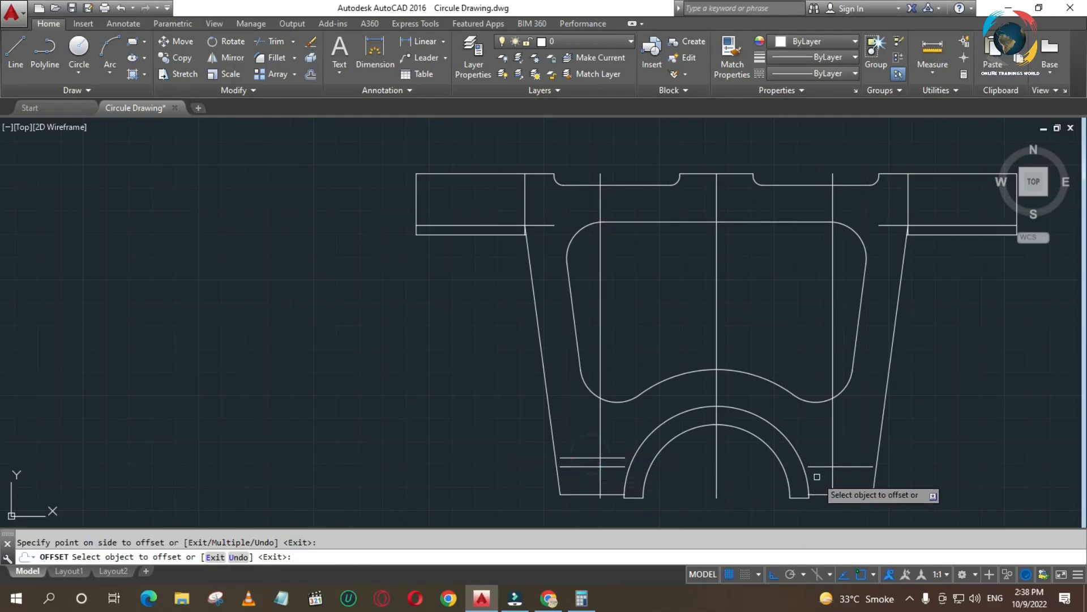
click(844, 467)
click(845, 448)
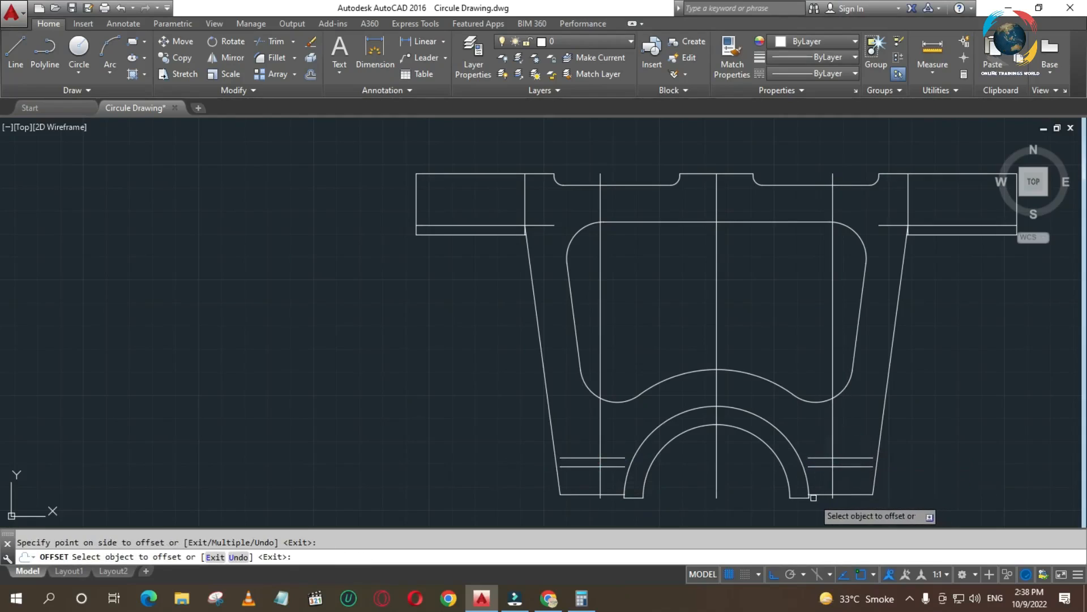
Offset the left foot hole's vertical centerline by 5 to both sides.
click(600, 488)
click(706, 490)
click(598, 470)
click(567, 479)
key(Escape)
key(Escape)
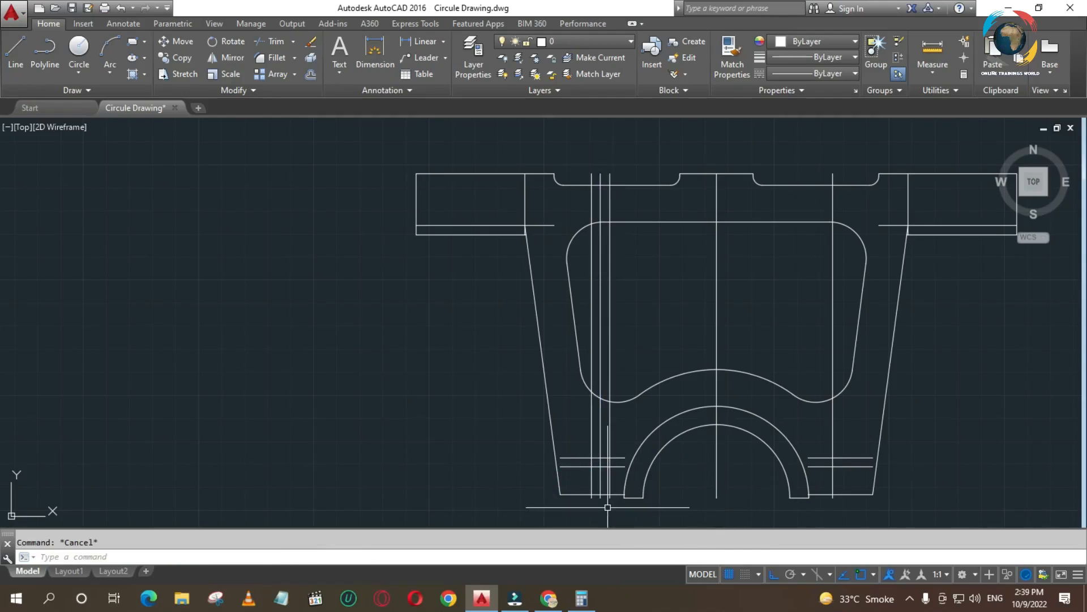
Offset the left foot hole's two side lines outward by 1.
text(o)
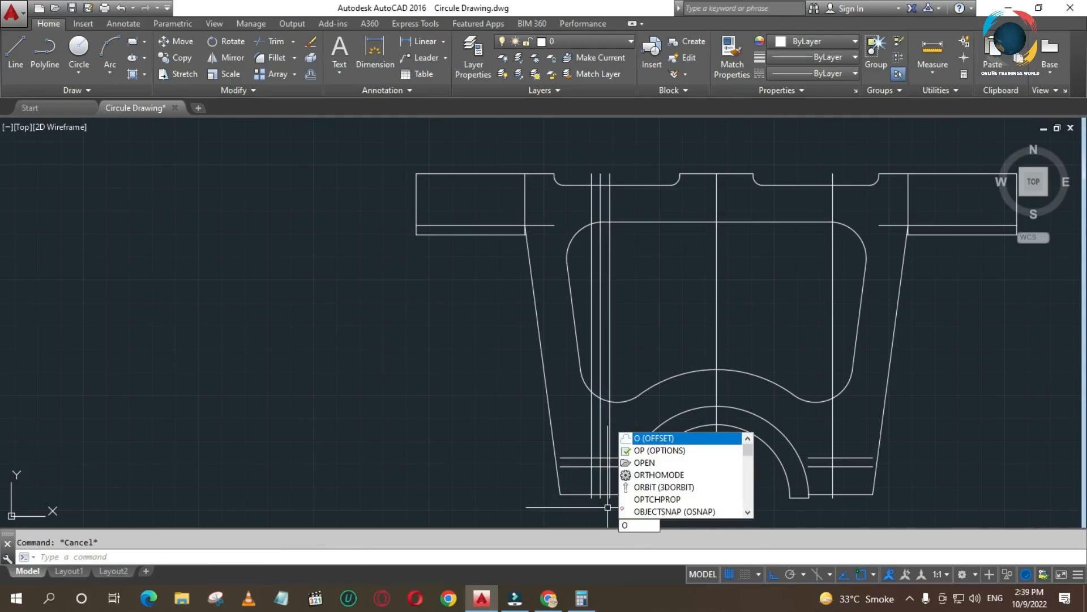
key(Escape)
text(o)
key(Return)
text(1)
key(Return)
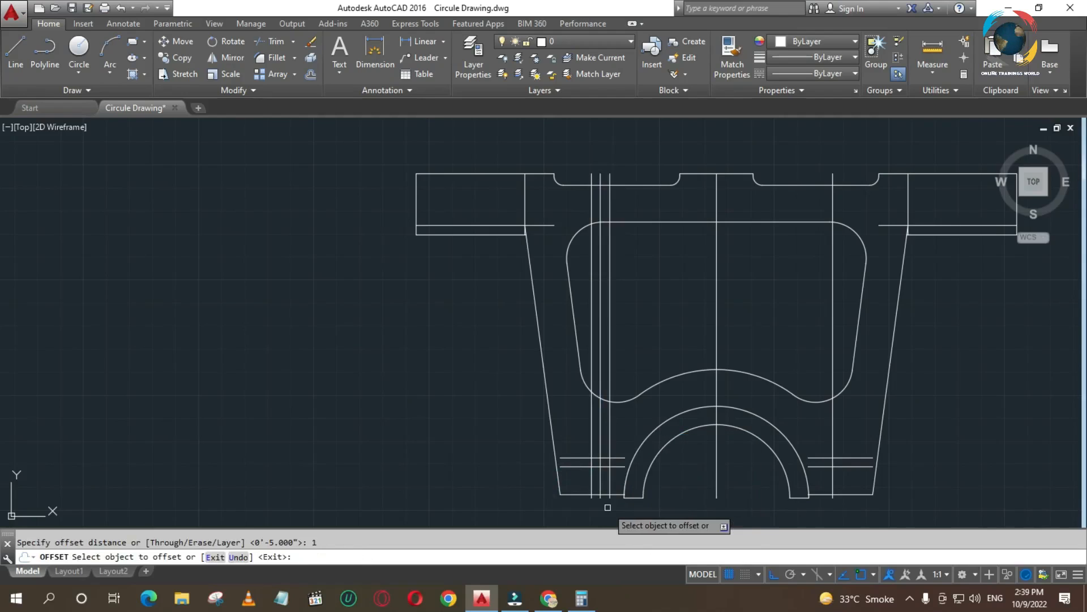
scroll(614, 505, up, 5)
click(531, 438)
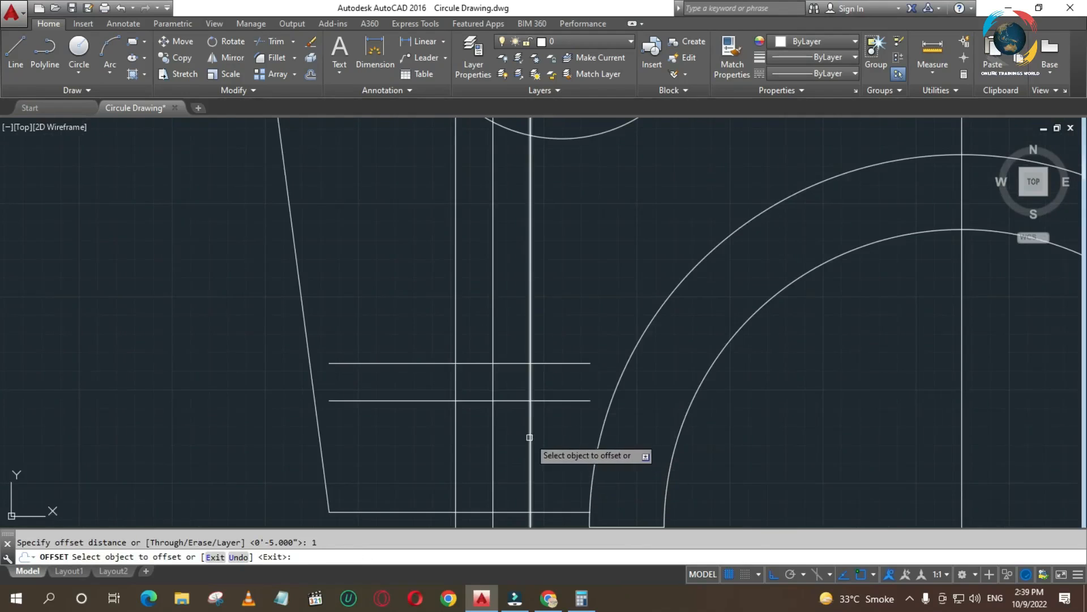
click(555, 439)
click(456, 439)
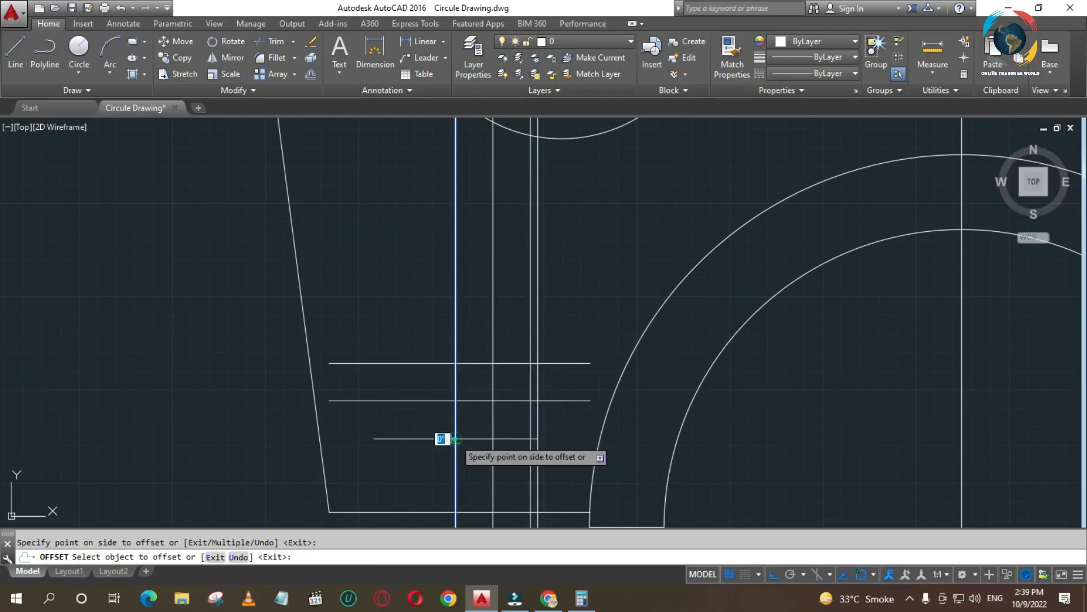
click(425, 439)
key(Escape)
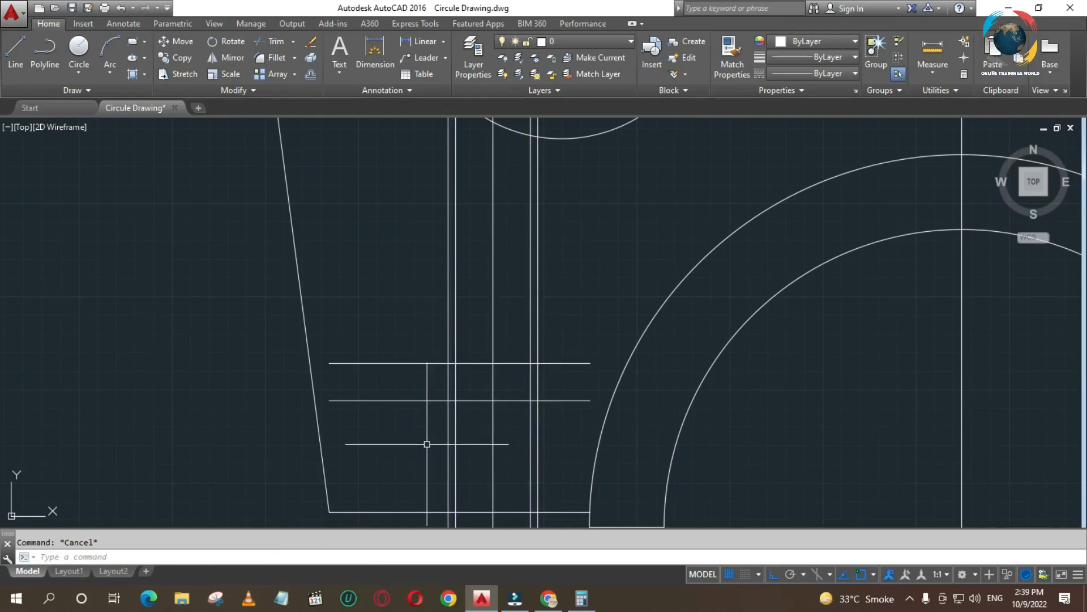
Trim the left foot hole's vertical lines above its upper horizontal line, up to the pocket outline.
text(tr)
key(Return)
key(Return)
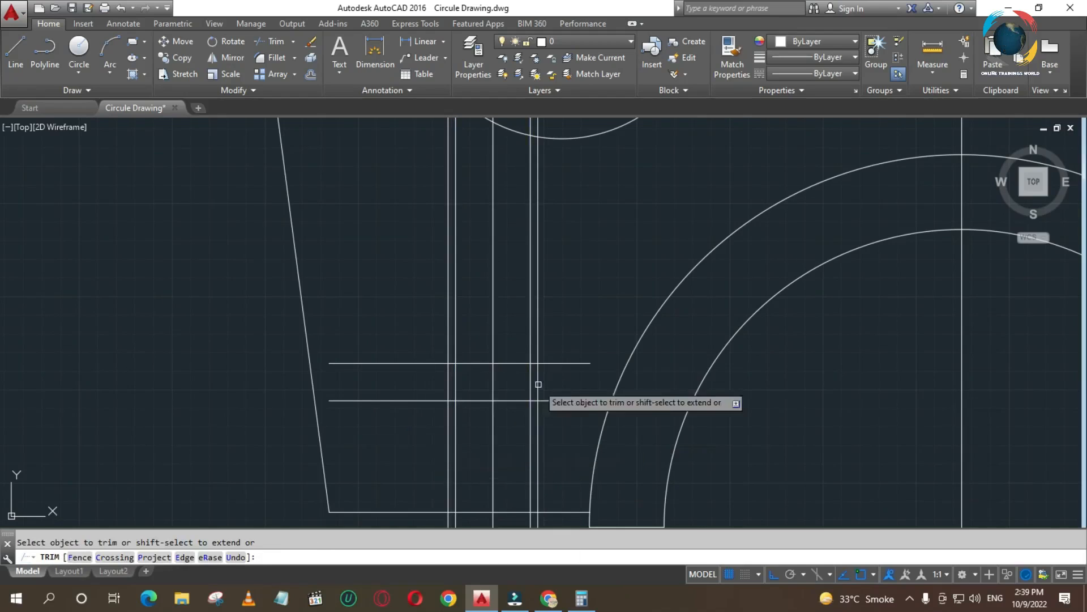
click(596, 270)
click(437, 272)
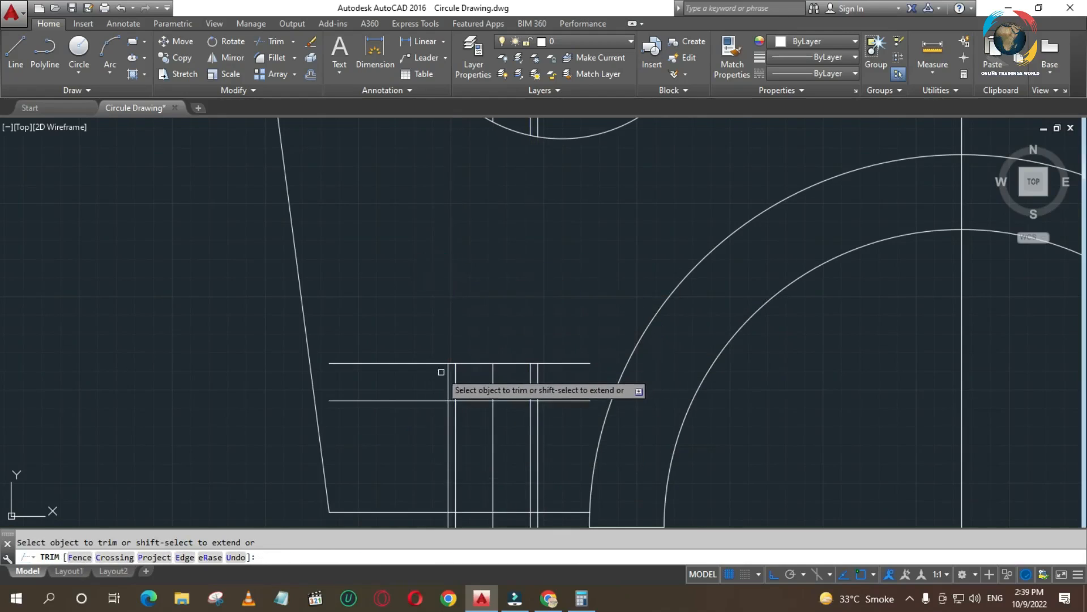
Trim the horizontal lines to the left hole's stepped width and remove the outer side lines above the lower horizontal line.
click(425, 363)
click(417, 401)
click(554, 362)
click(538, 382)
click(556, 395)
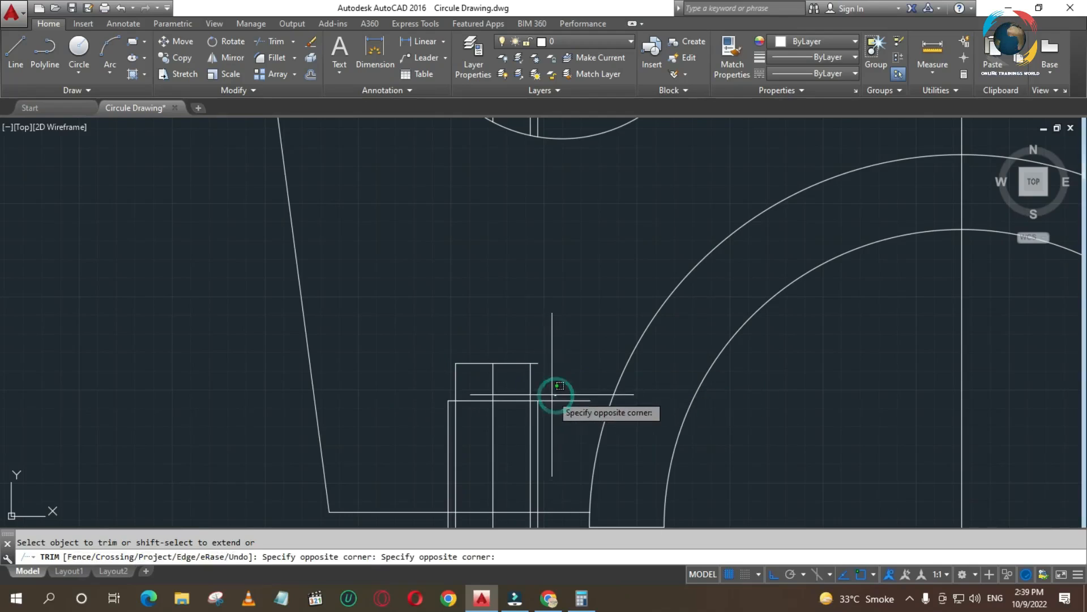
click(535, 364)
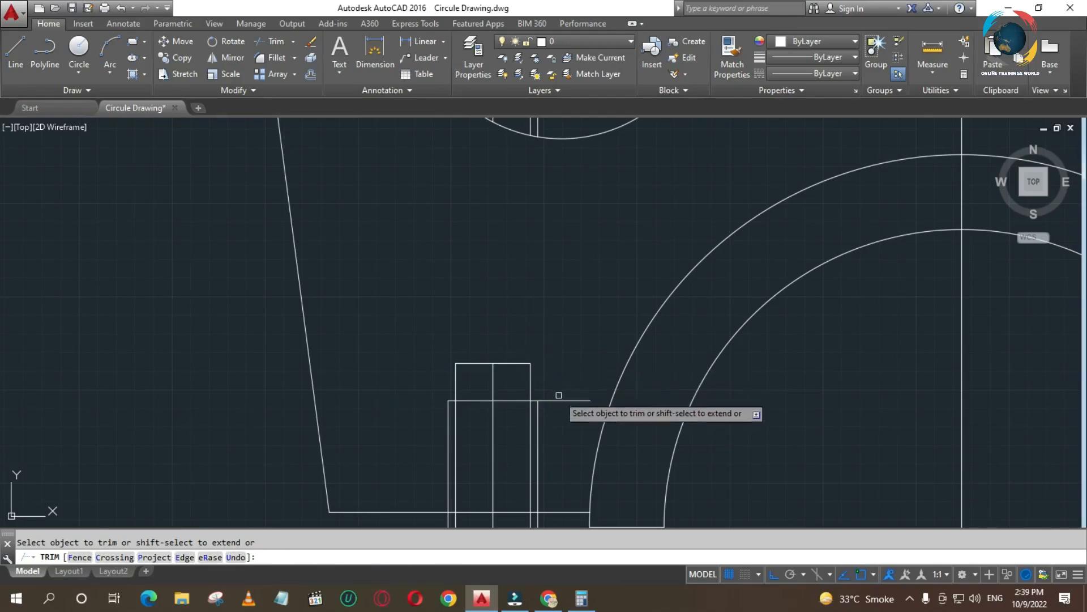
Trim the left hole's side lines below the foot's bottom edge and bring up the arc drawing methods.
scroll(561, 405, down, 2)
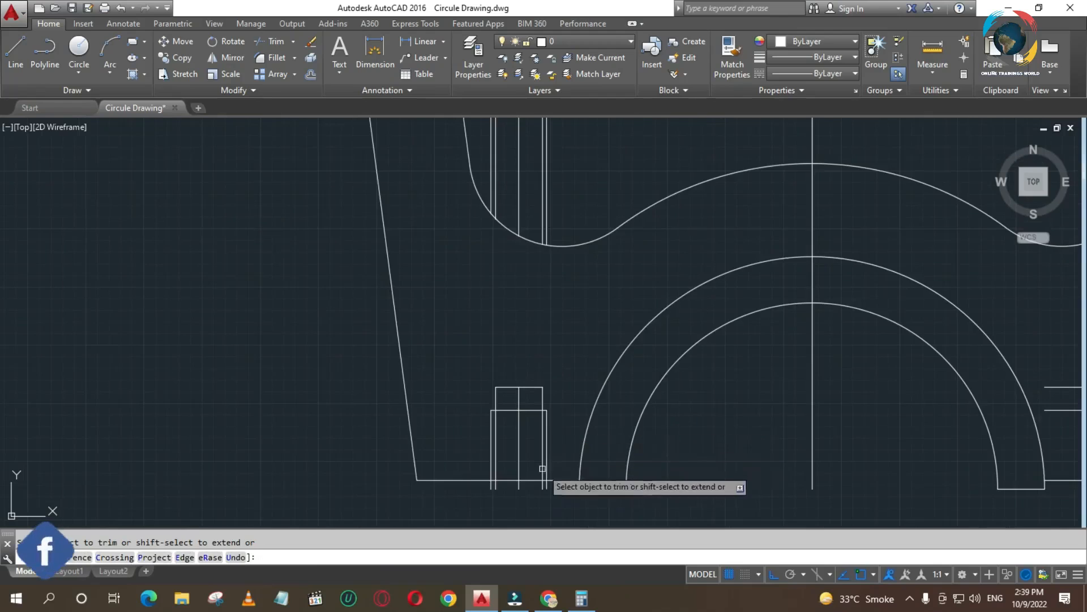
click(555, 490)
click(455, 488)
click(547, 487)
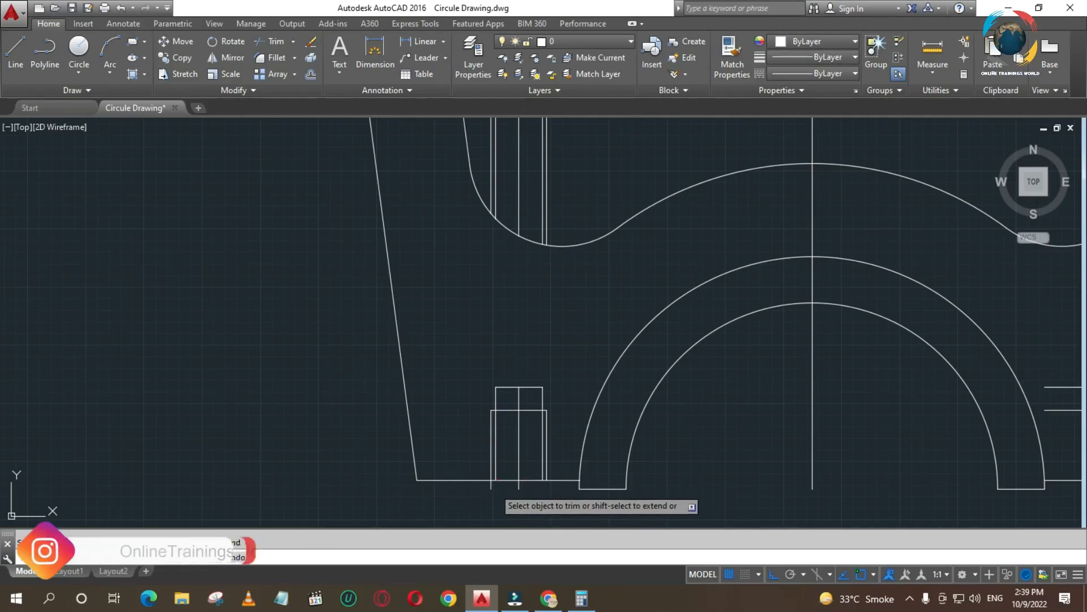
click(496, 487)
click(486, 484)
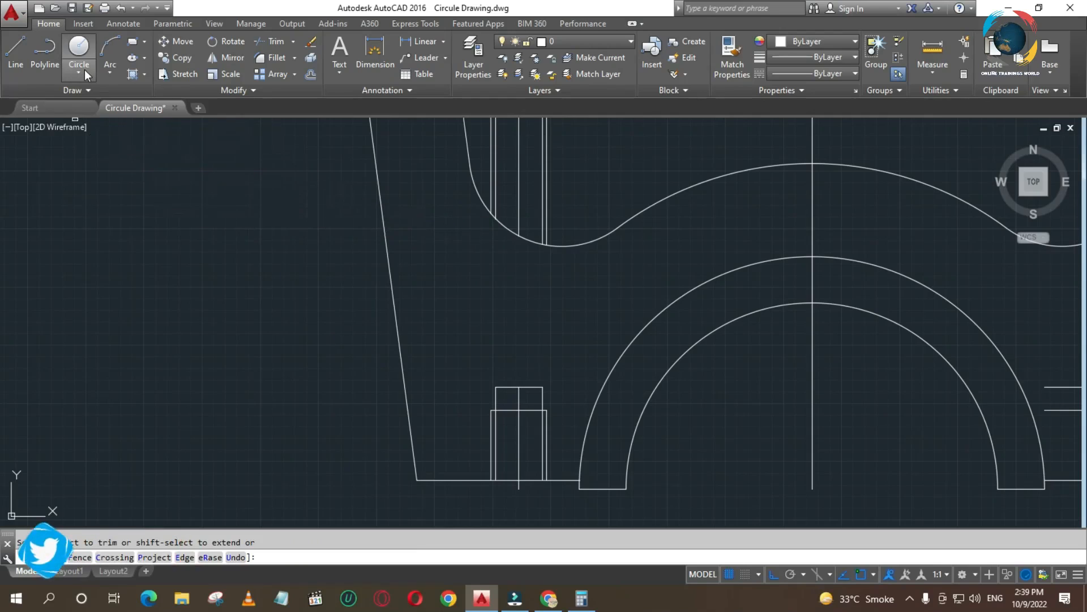
click(111, 71)
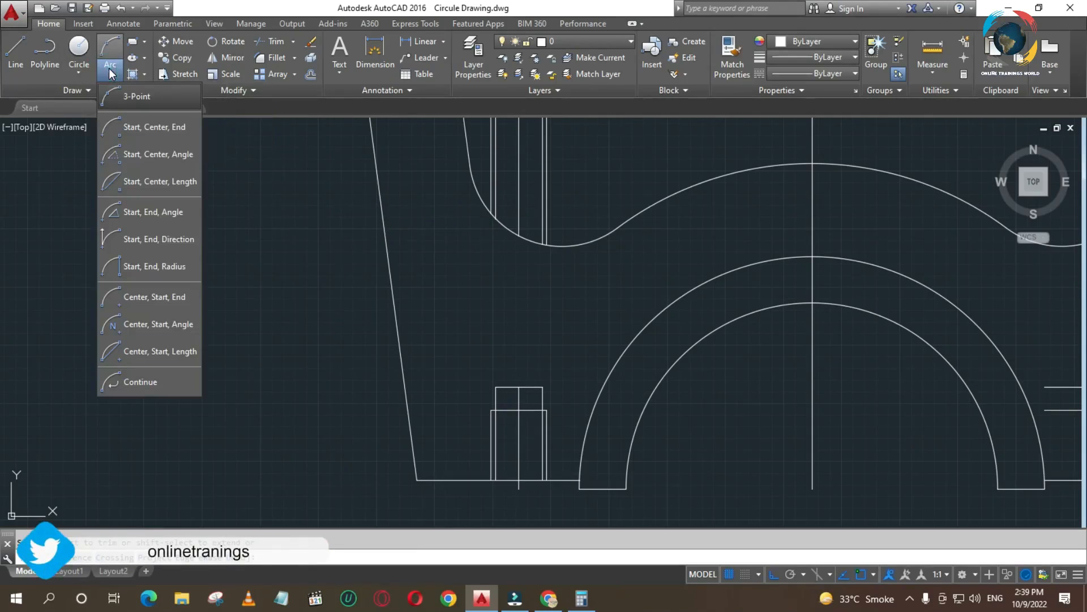
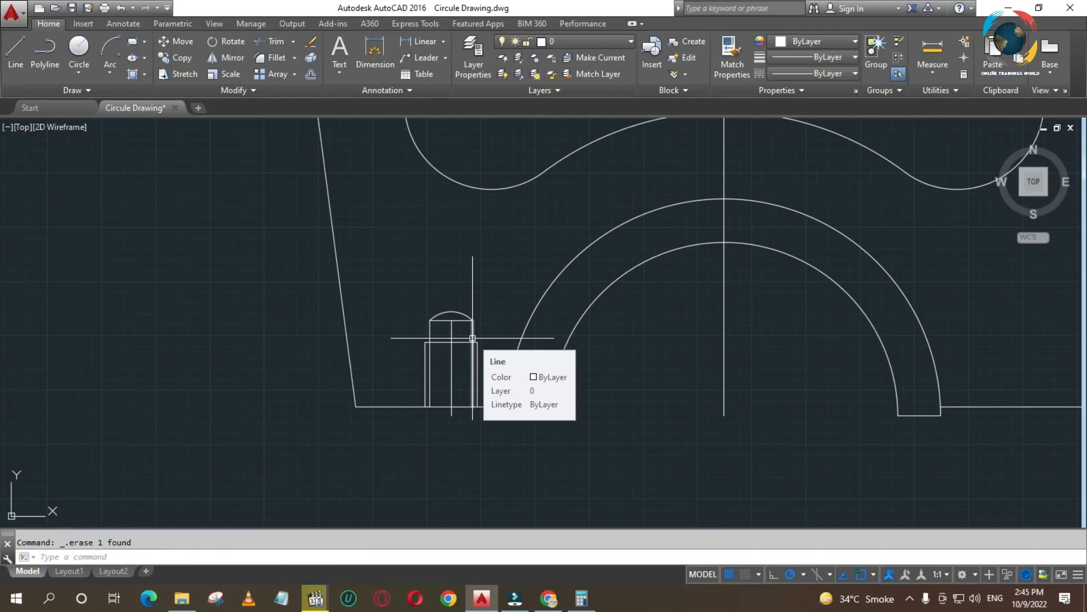
Mirror the left foot hole's outline and top arc about the bracket's vertical centerline, keeping the source objects.
text(m)
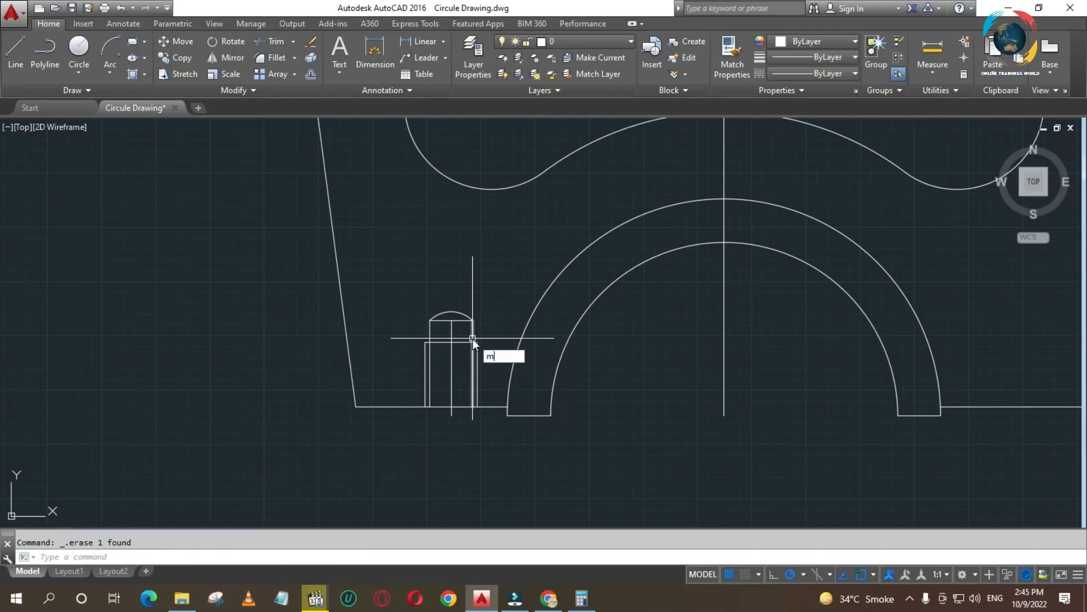
text(i)
key(Return)
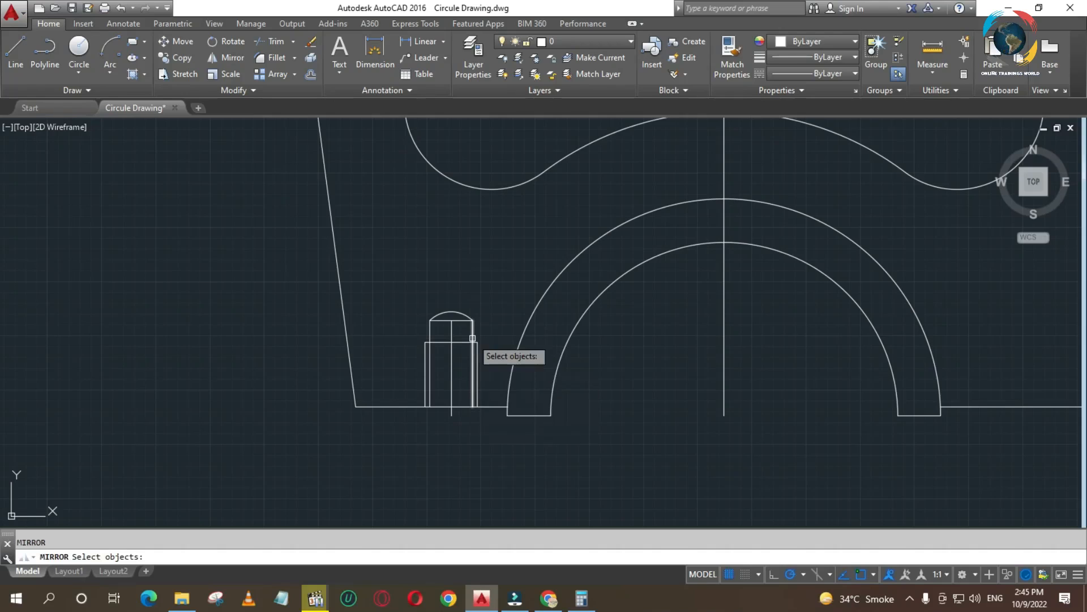
click(396, 290)
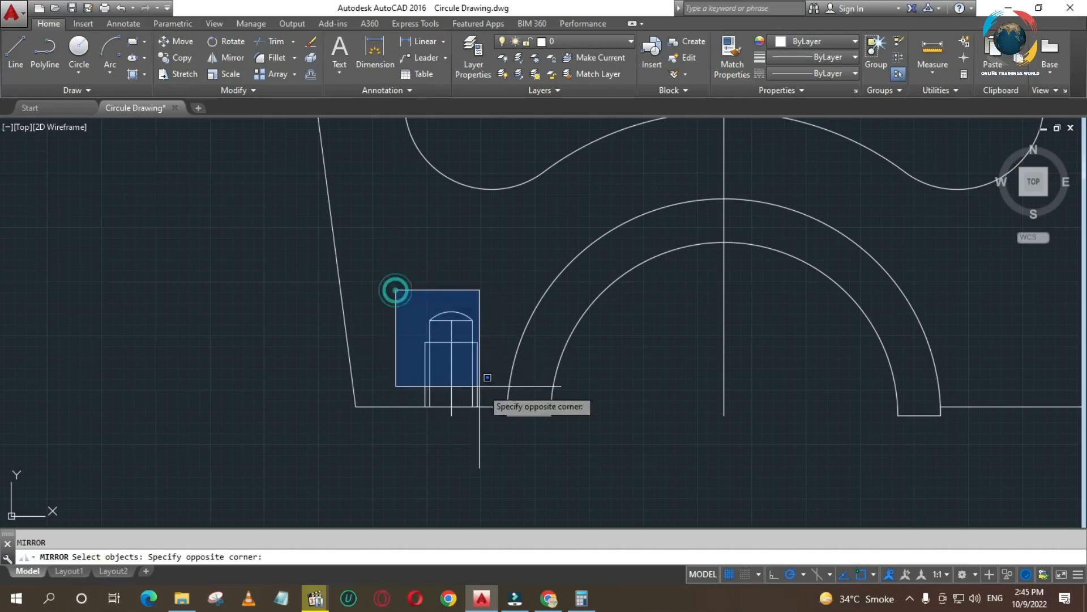
click(487, 399)
click(490, 371)
click(461, 378)
click(429, 377)
click(413, 372)
scroll(664, 382, down, 2)
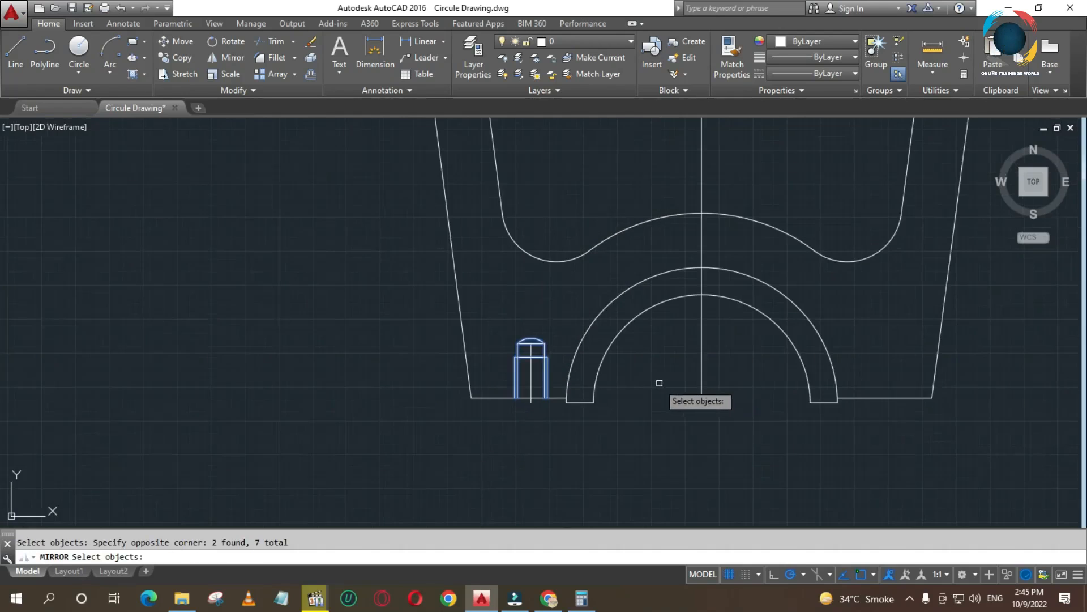
key(Return)
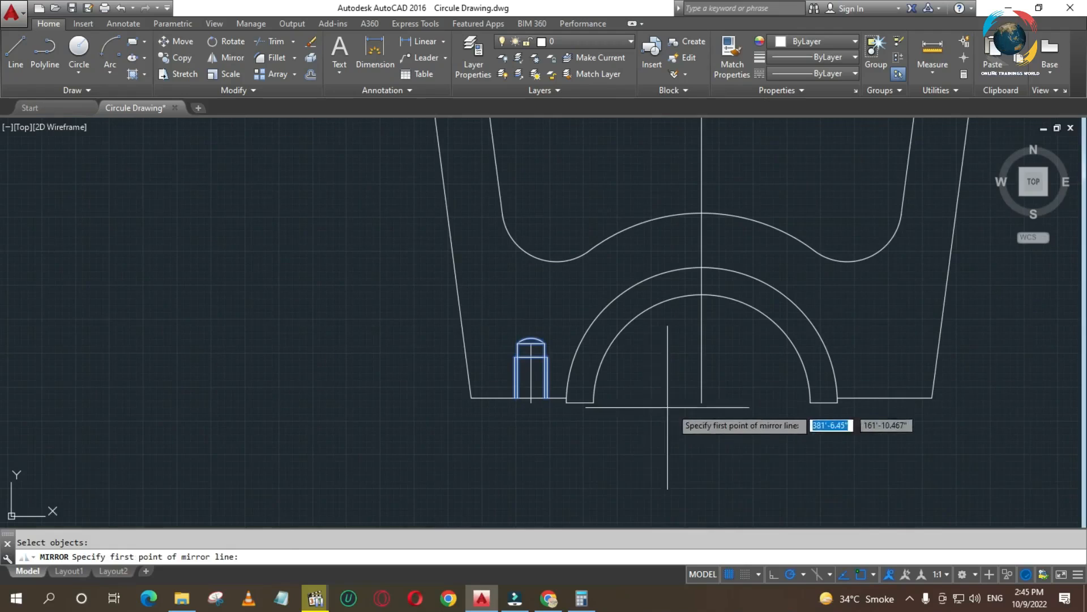
click(702, 403)
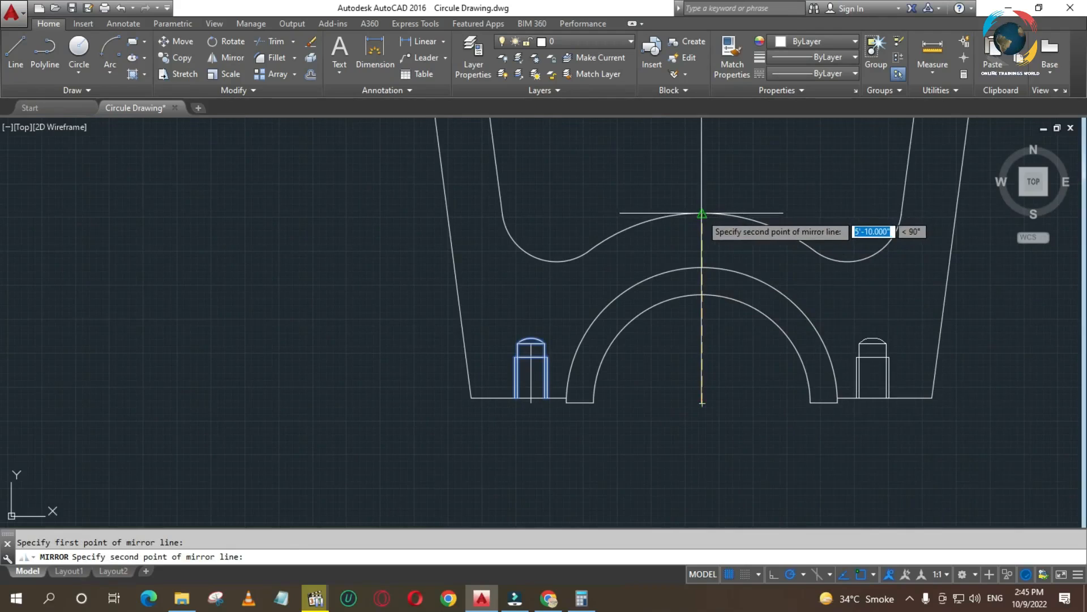
click(702, 213)
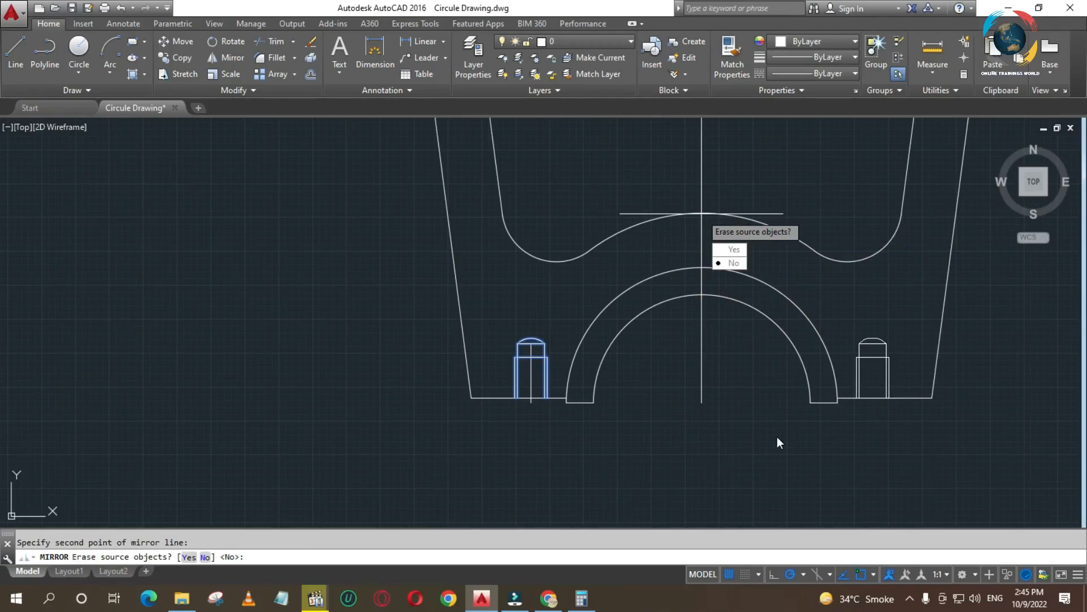
key(Return)
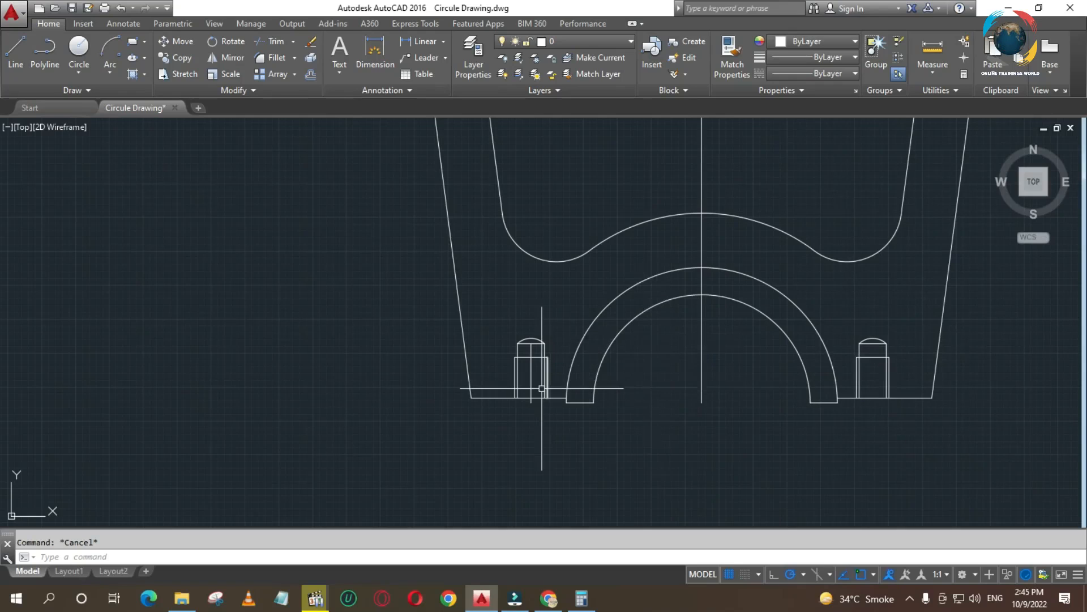
Draw a vertical centerline through the right foot hole, from just above its top arc to just below the foot's bottom edge.
scroll(906, 376, up, 5)
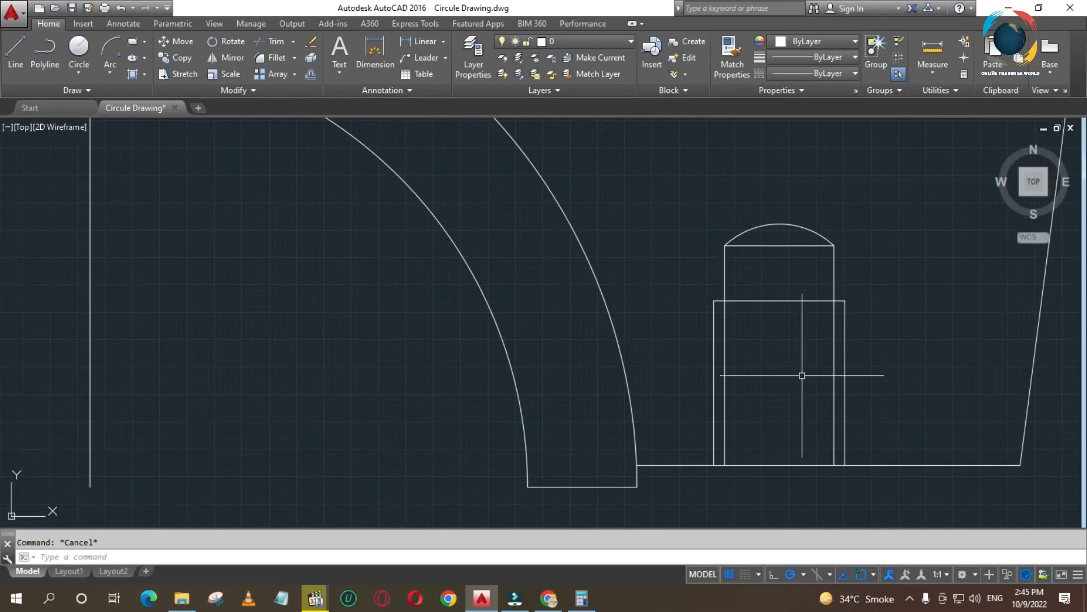
text(l)
key(Return)
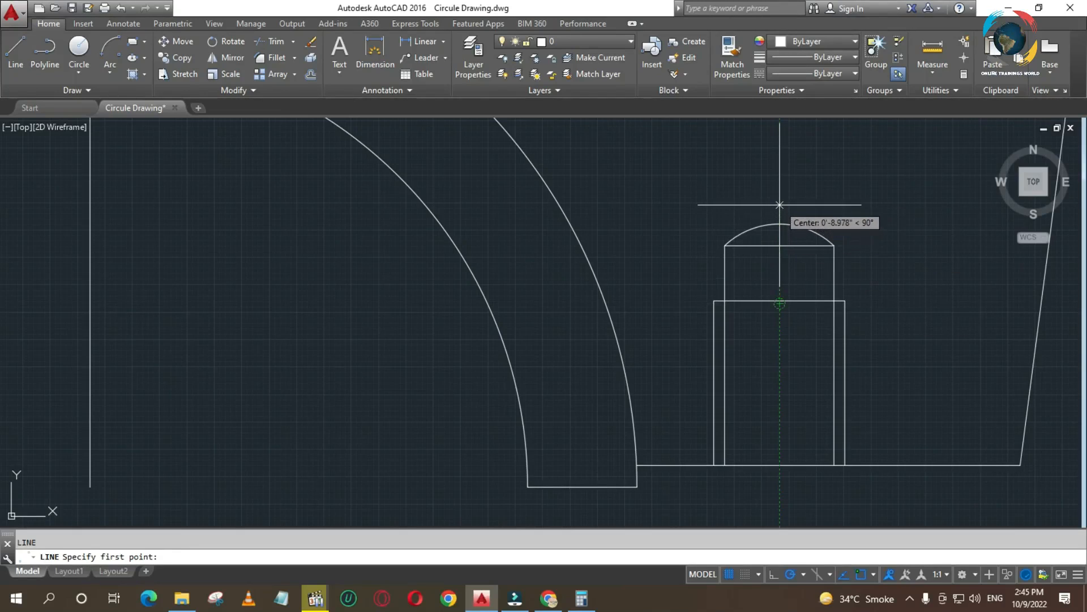
click(780, 203)
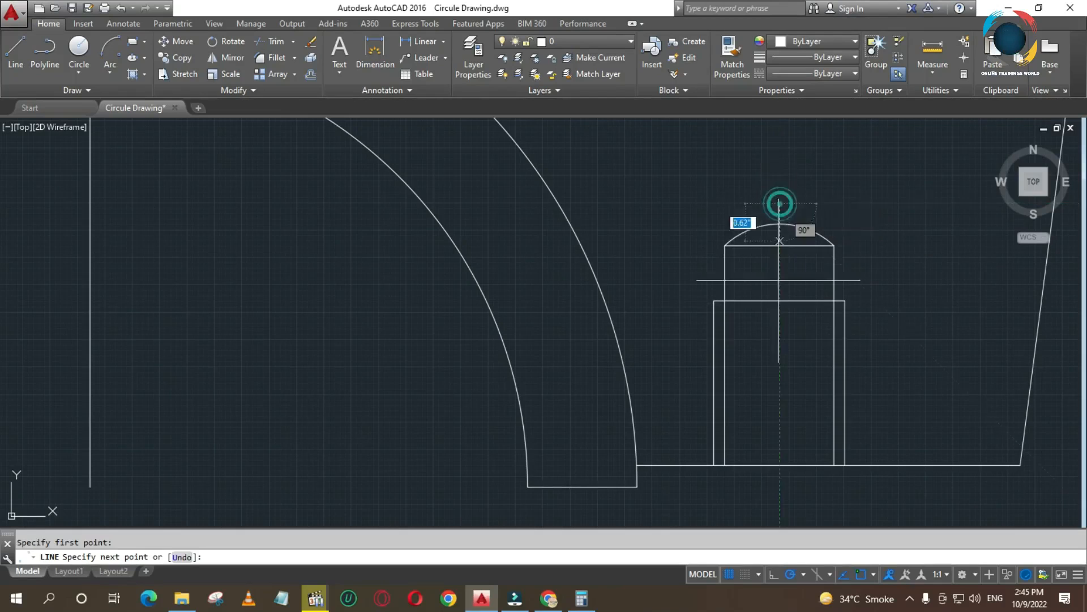
click(780, 481)
key(Return)
key(Return)
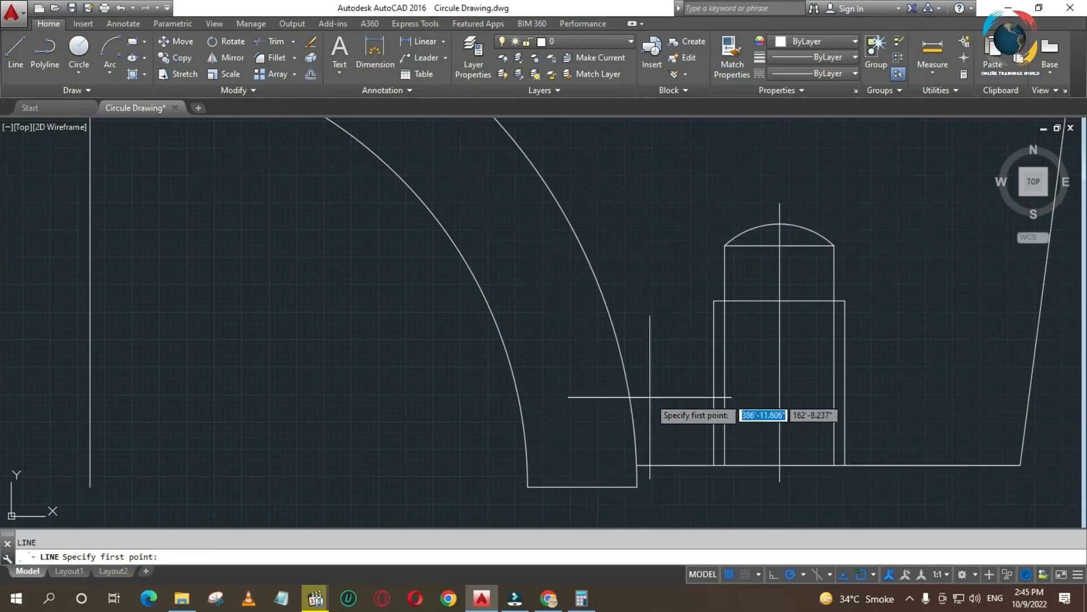
Extend the left foot hole's vertical centerline upward so its upper end sits just above the hole's top arc.
scroll(716, 386, down, 4)
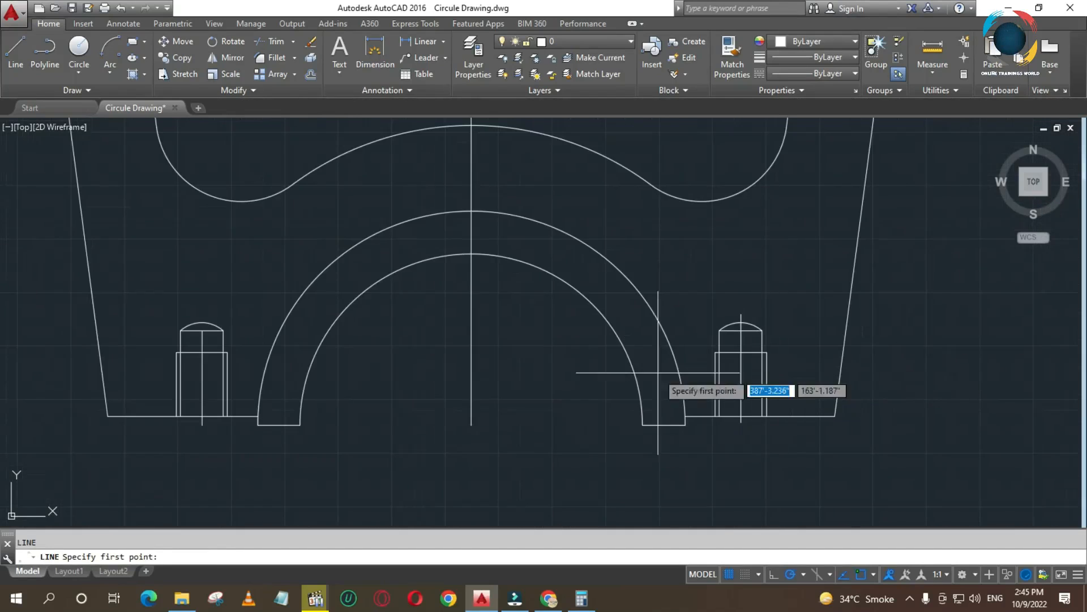
key(Escape)
click(203, 342)
click(202, 331)
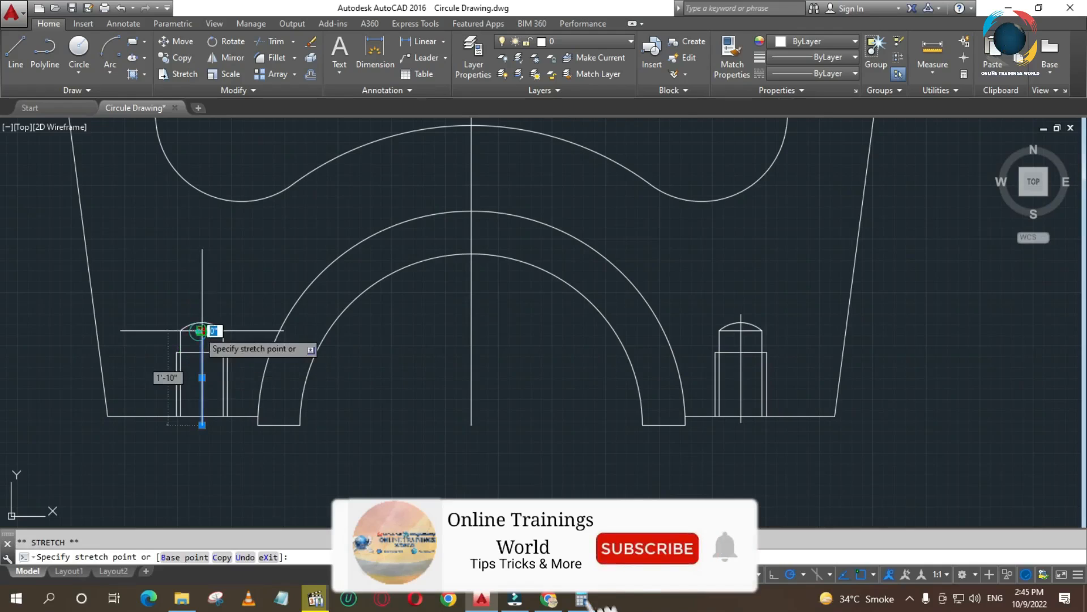
click(202, 304)
key(Escape)
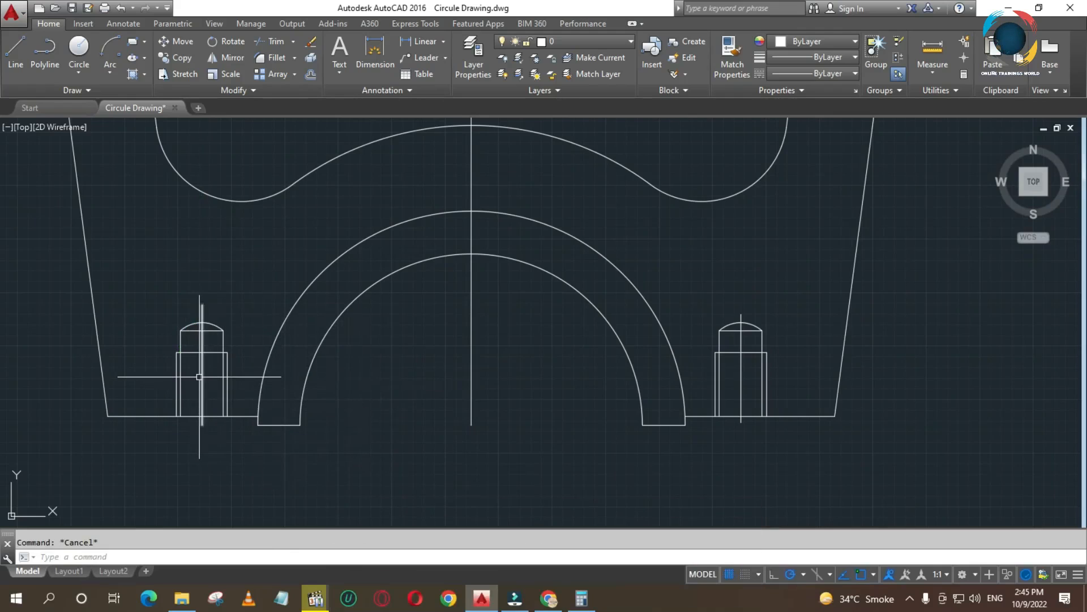
Offset the bracket's vertical centerline by 5 to both sides.
scroll(559, 376, down, 6)
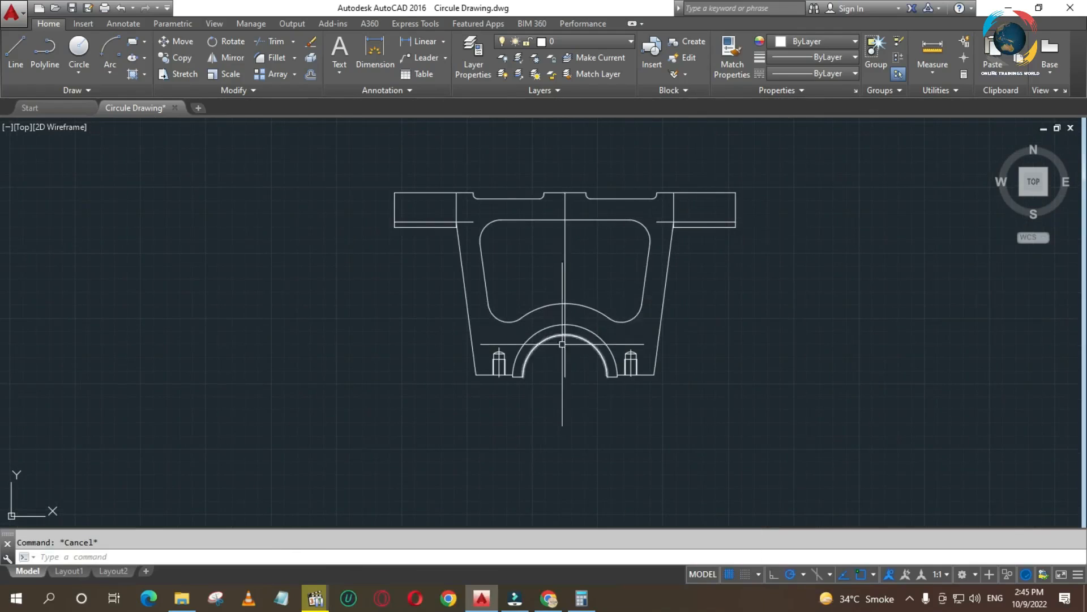
scroll(561, 344, up, 4)
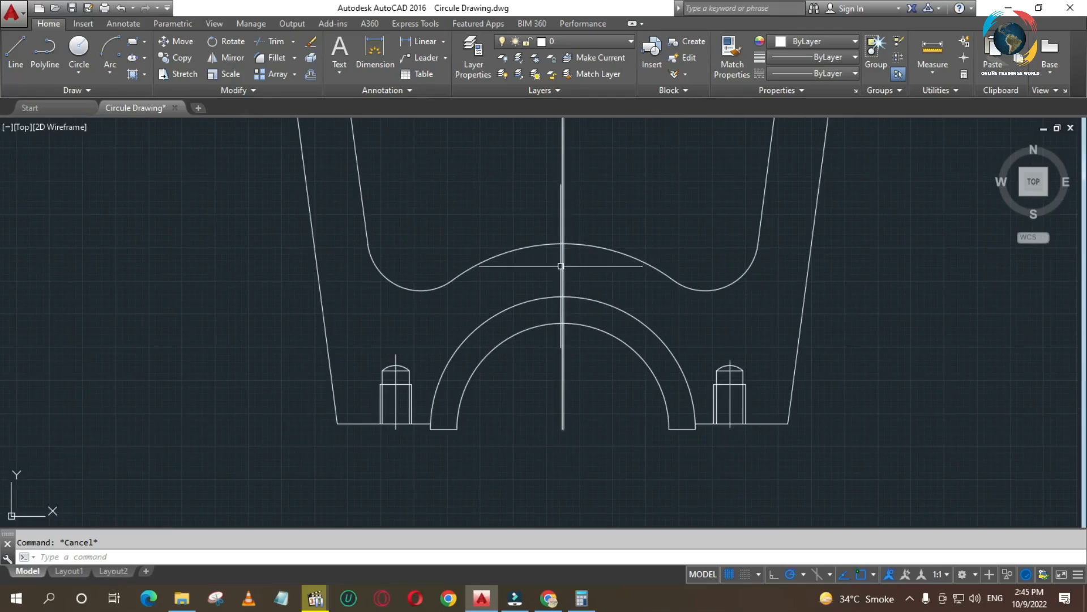
key(Return)
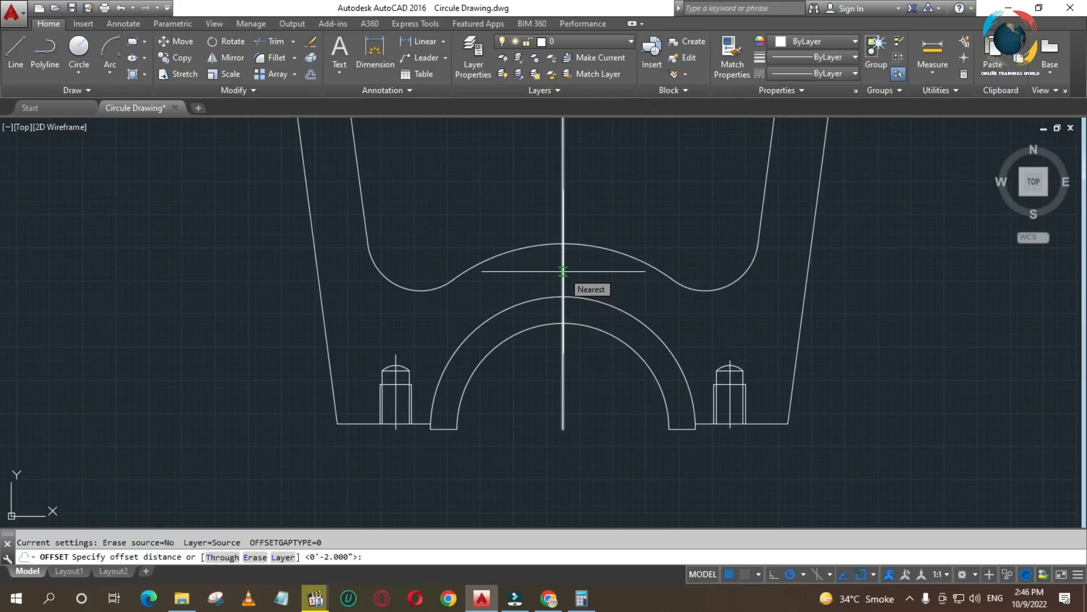
text(5)
key(Return)
click(564, 272)
click(595, 275)
click(562, 274)
click(502, 277)
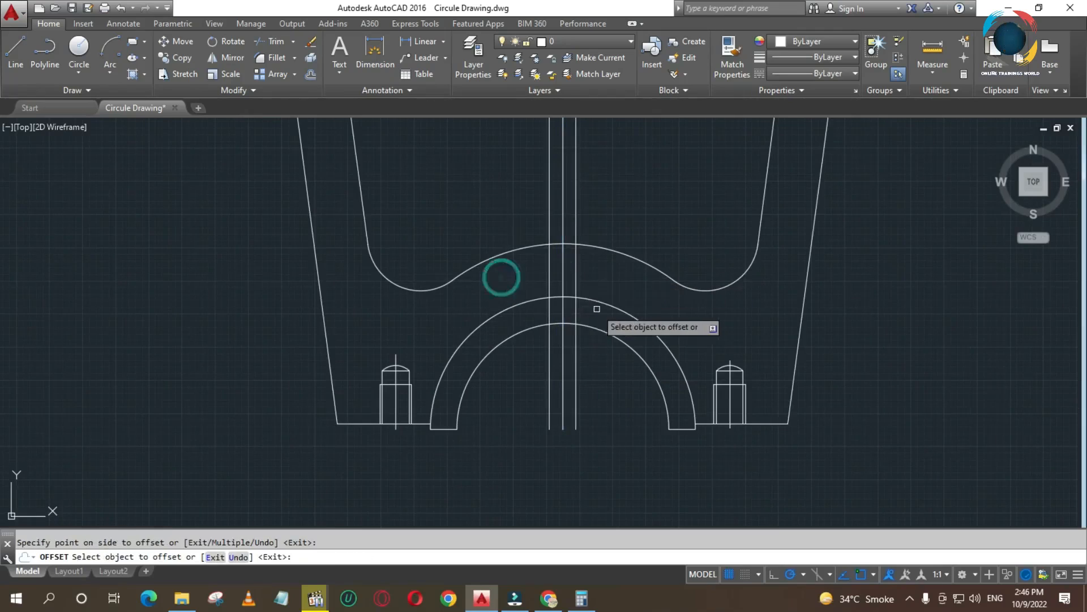
key(Escape)
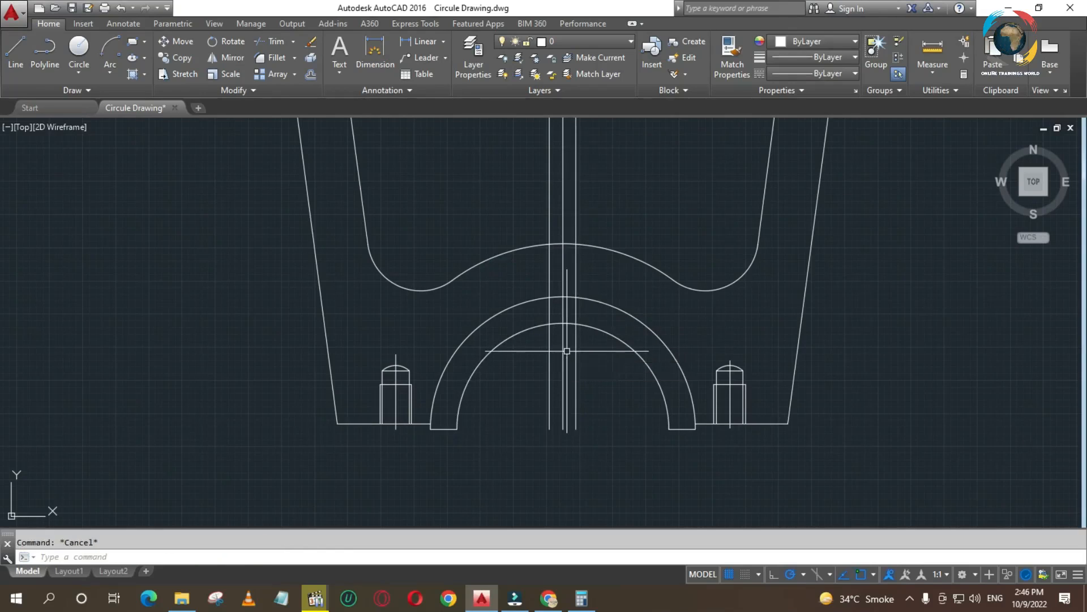
Trim the centerline and its two offset lines to the span between the inner arch and the window's lower arc.
text(tr)
key(Return)
key(Return)
click(602, 354)
click(532, 363)
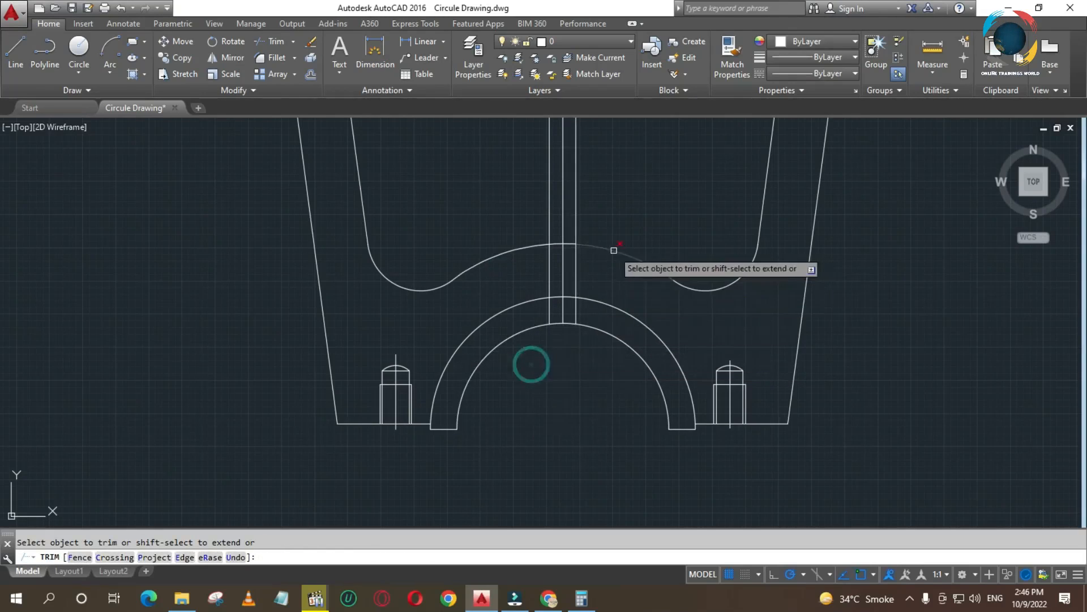
click(593, 205)
click(508, 208)
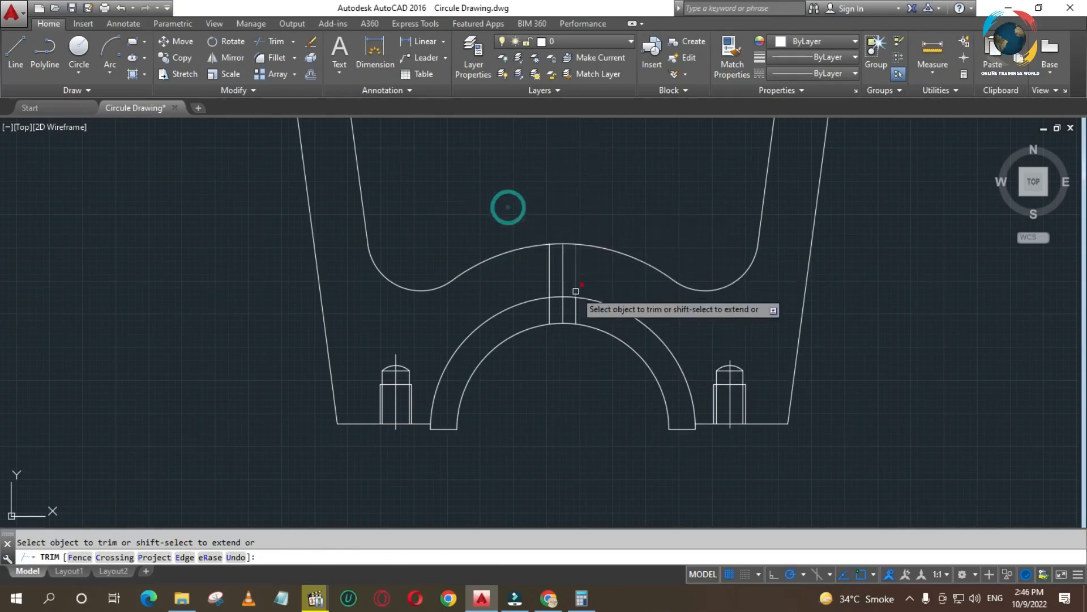
key(Escape)
click(577, 279)
click(397, 365)
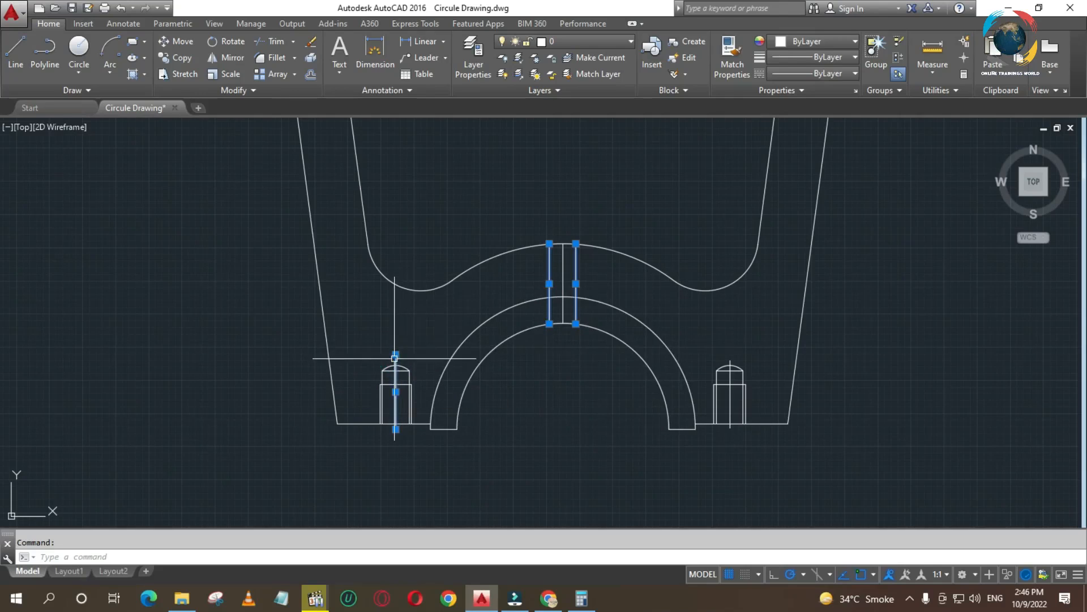
click(458, 325)
click(615, 269)
key(Escape)
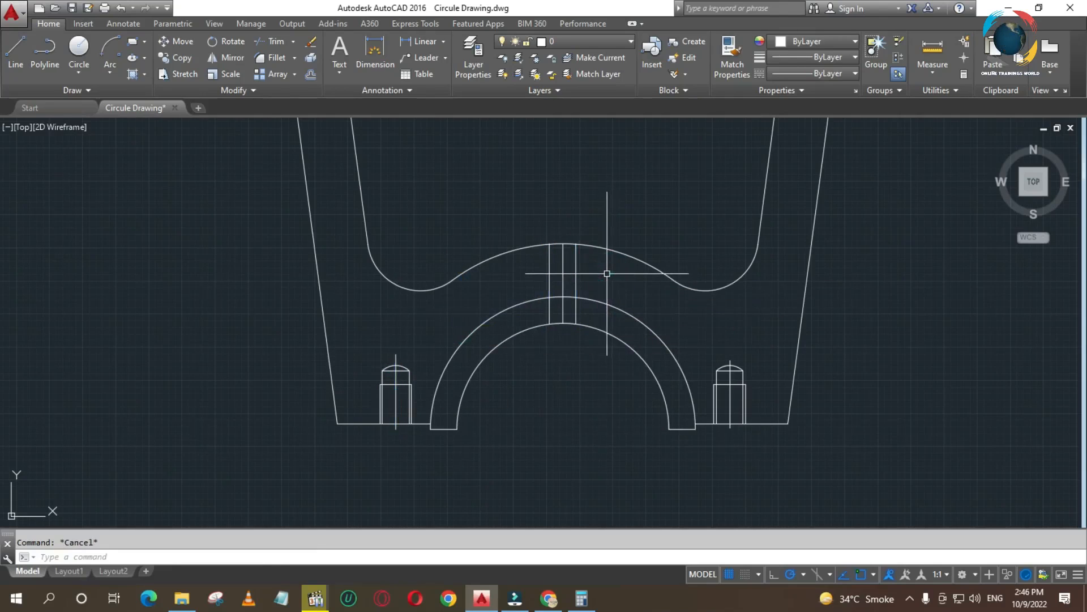
click(575, 273)
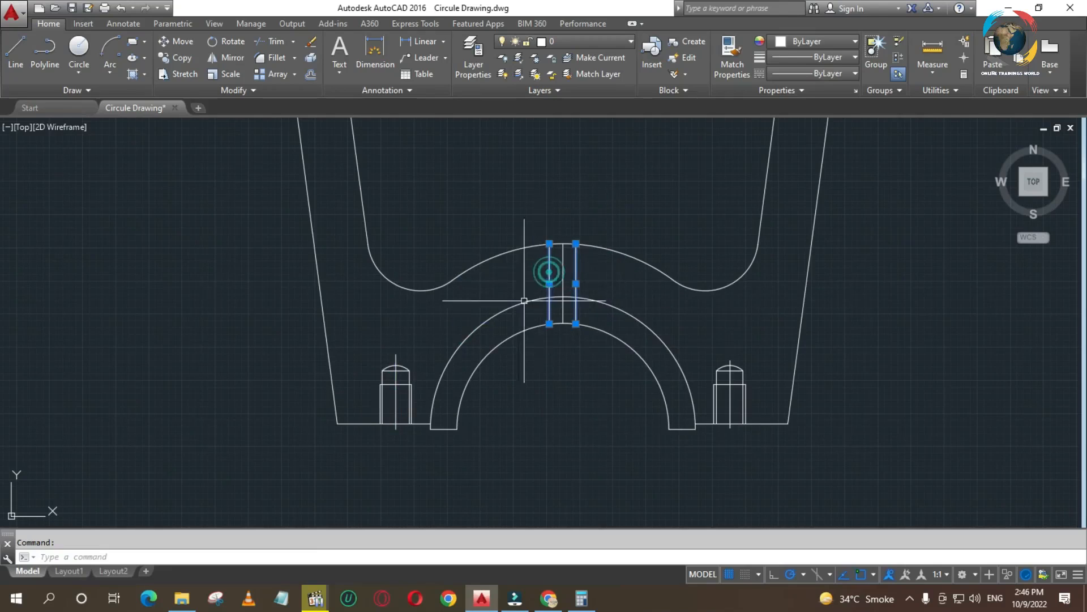
click(408, 401)
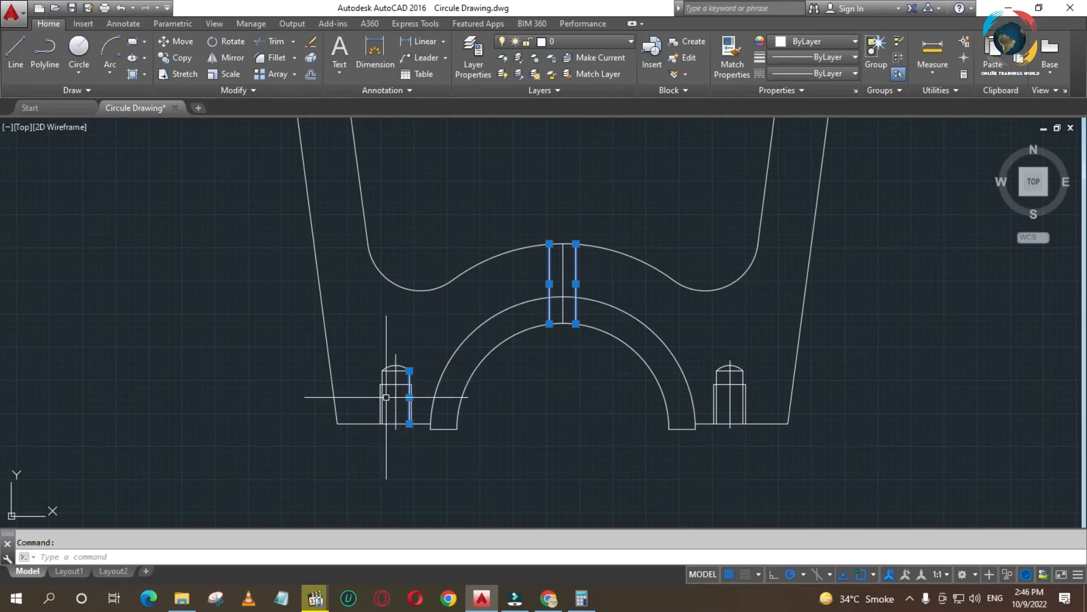
Set the linetype of the three short vertical lines above the arch to HIDDEN.
click(711, 396)
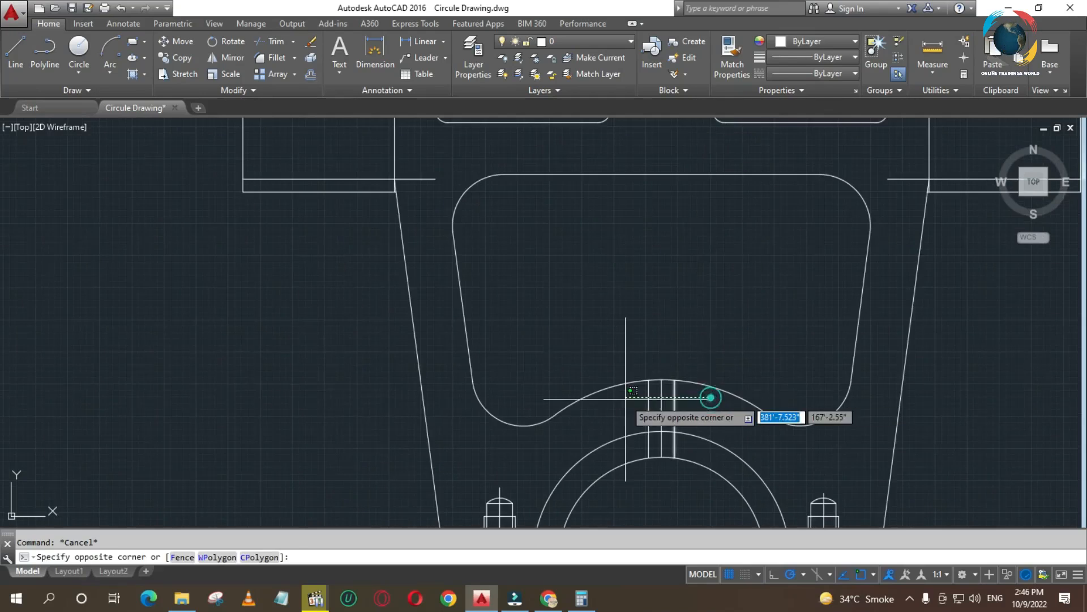
click(625, 399)
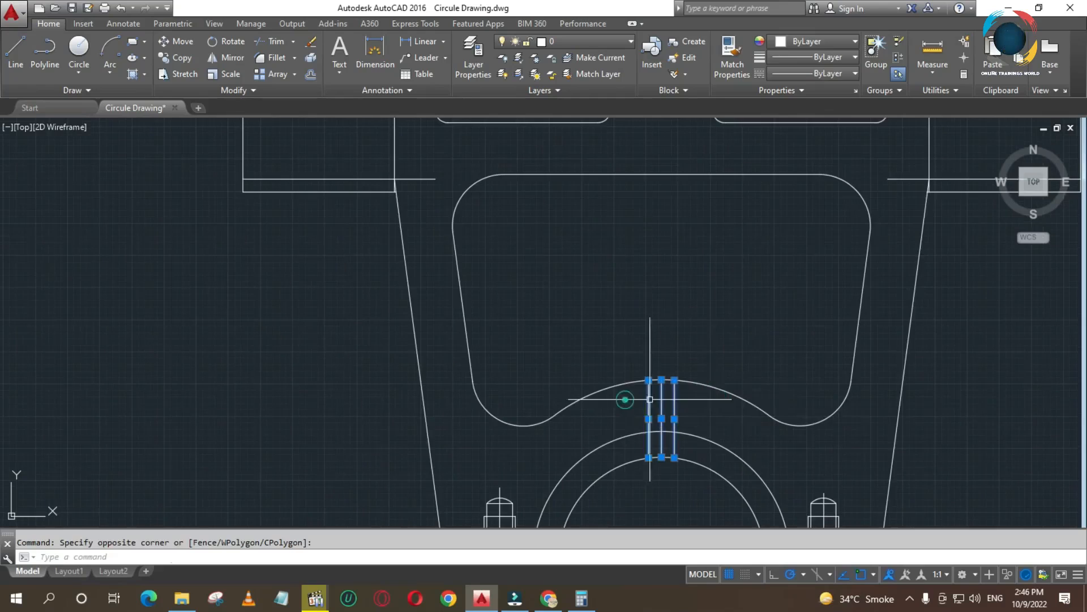
click(855, 73)
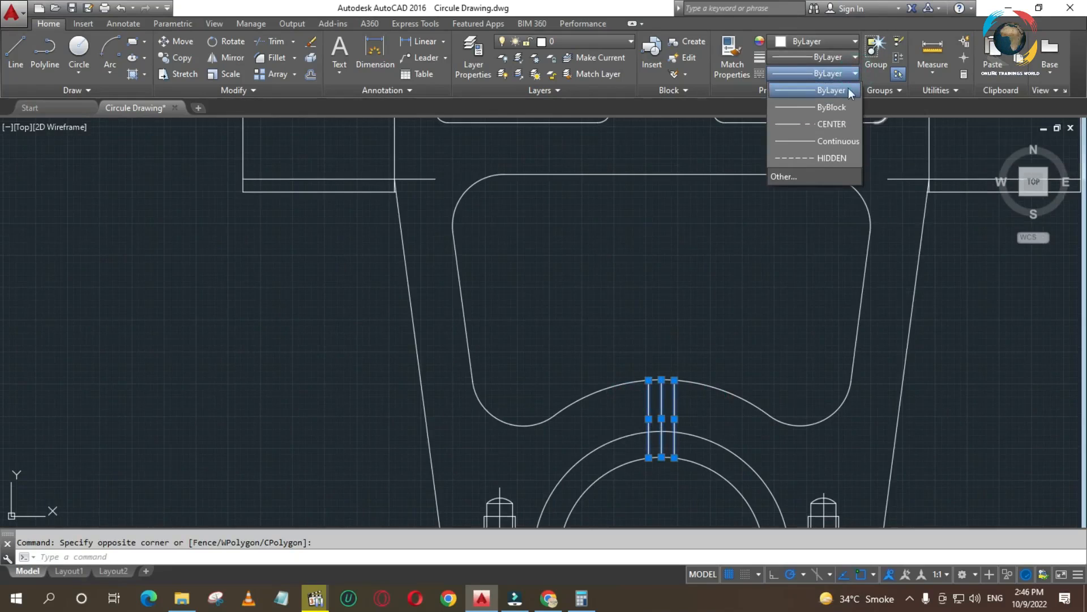
click(806, 159)
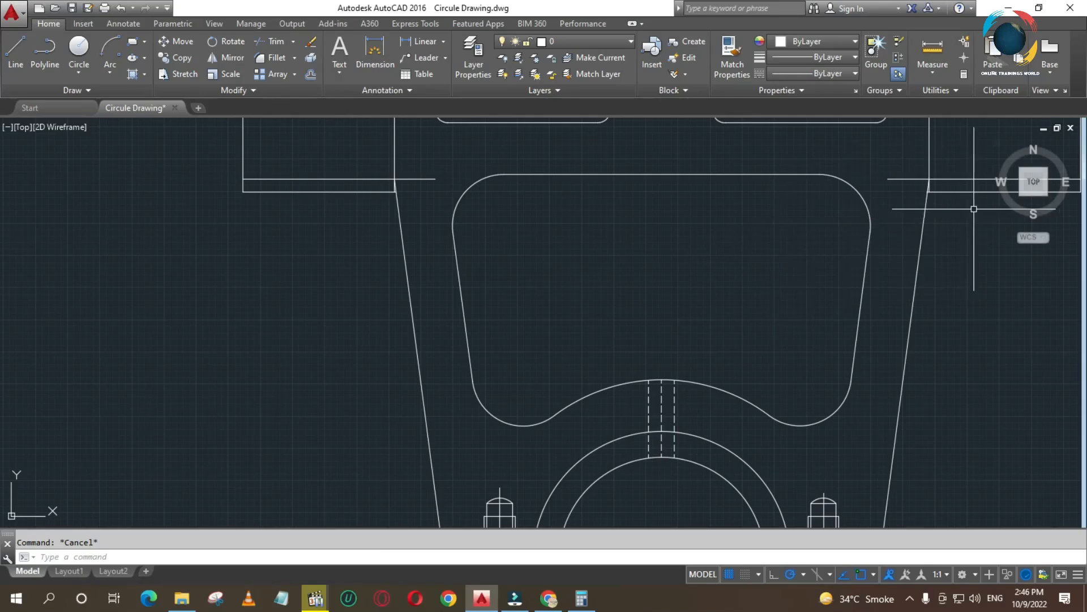
Erase the two vertical lines where the side flanges meet the bracket body.
scroll(526, 254, down, 2)
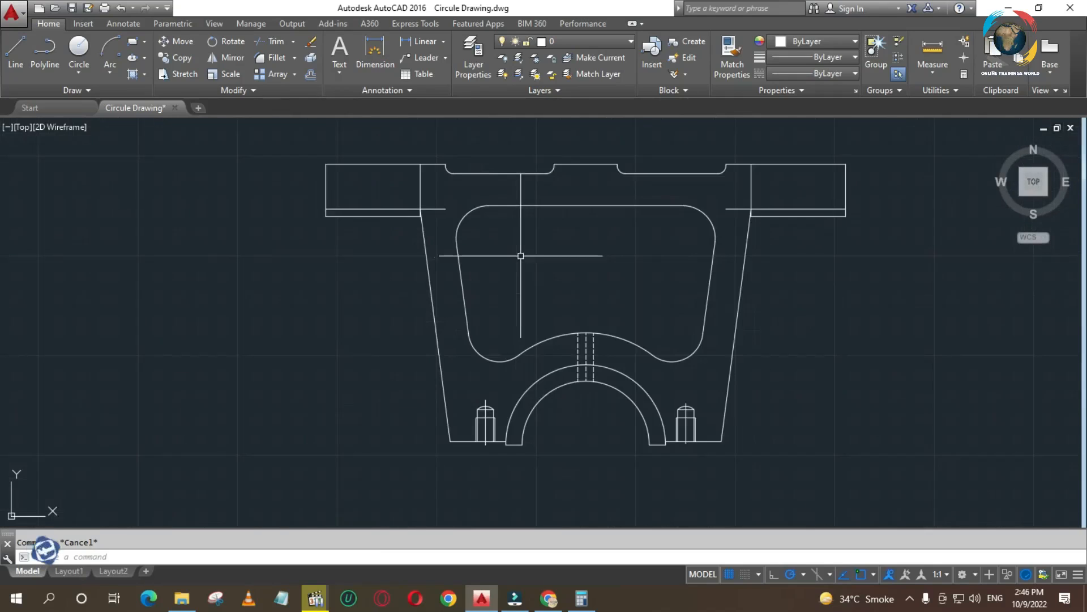
click(430, 185)
click(413, 182)
click(759, 179)
click(741, 181)
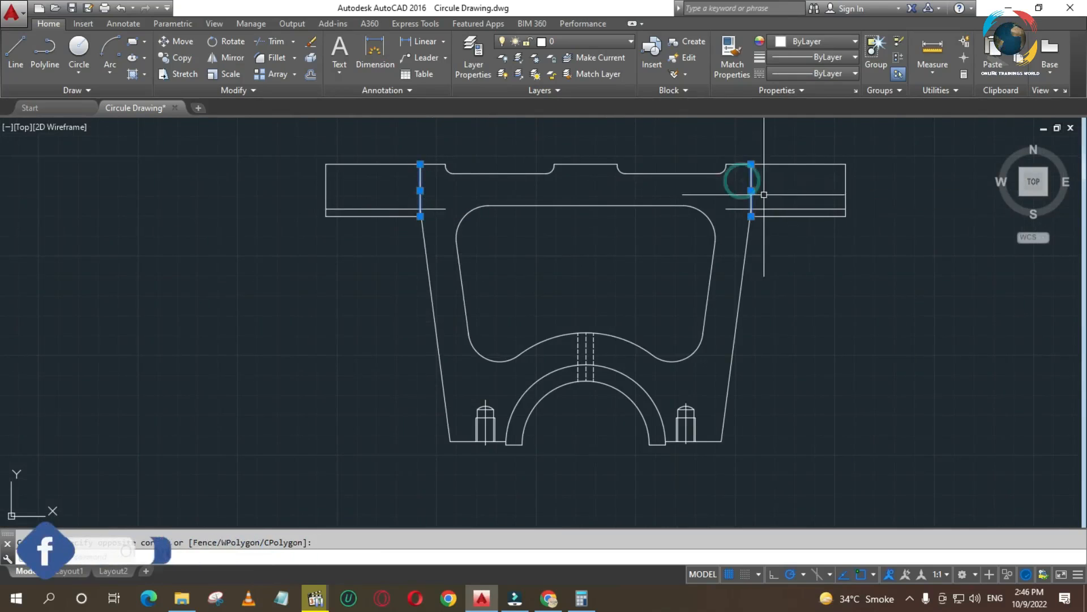
key(Delete)
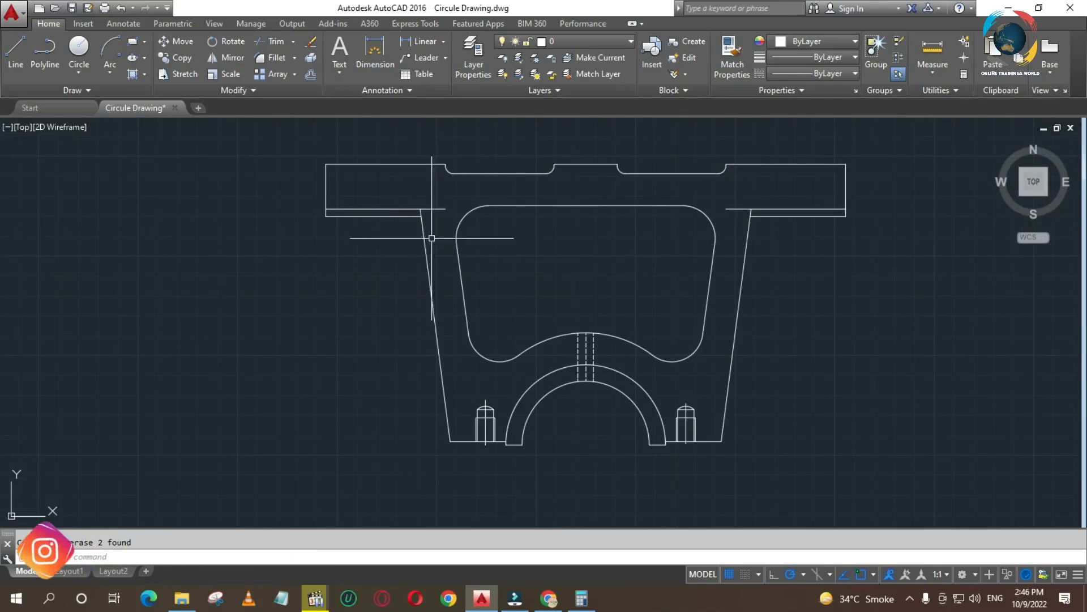
scroll(432, 238, up, 5)
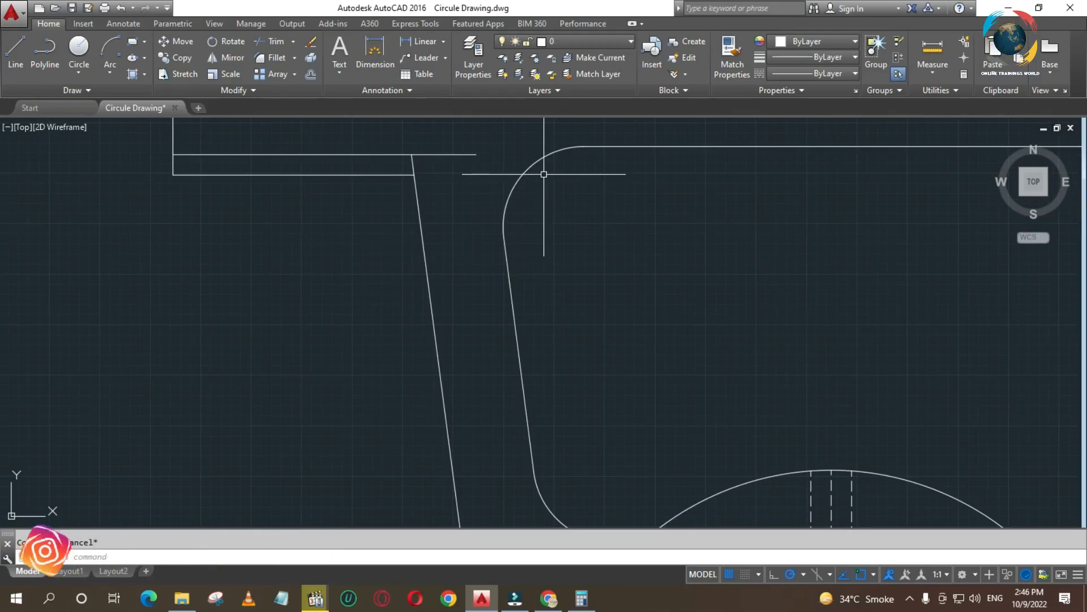
text(f)
key(Return)
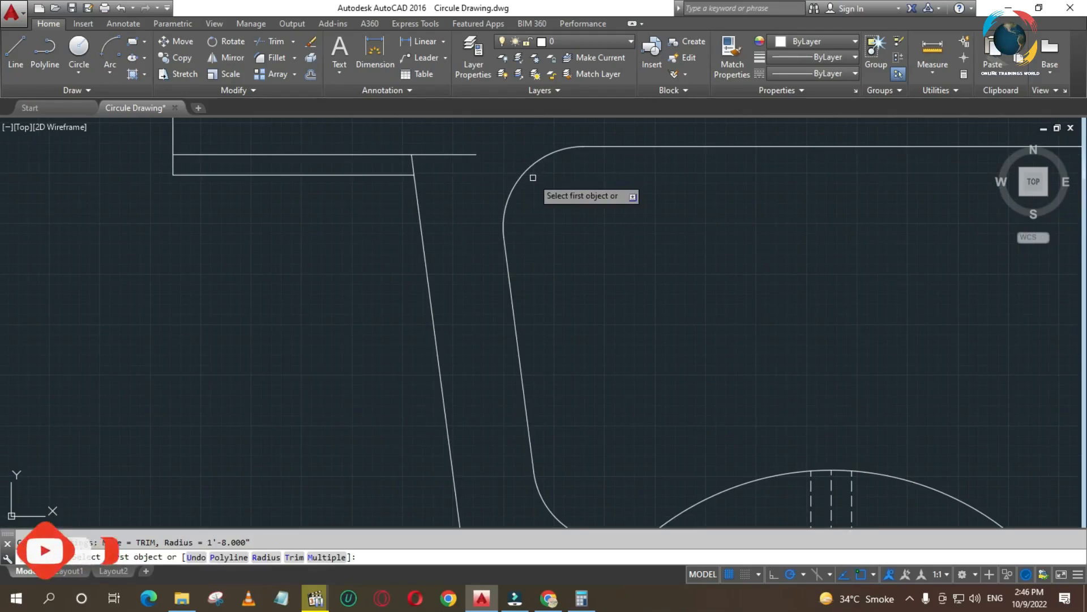
text(r)
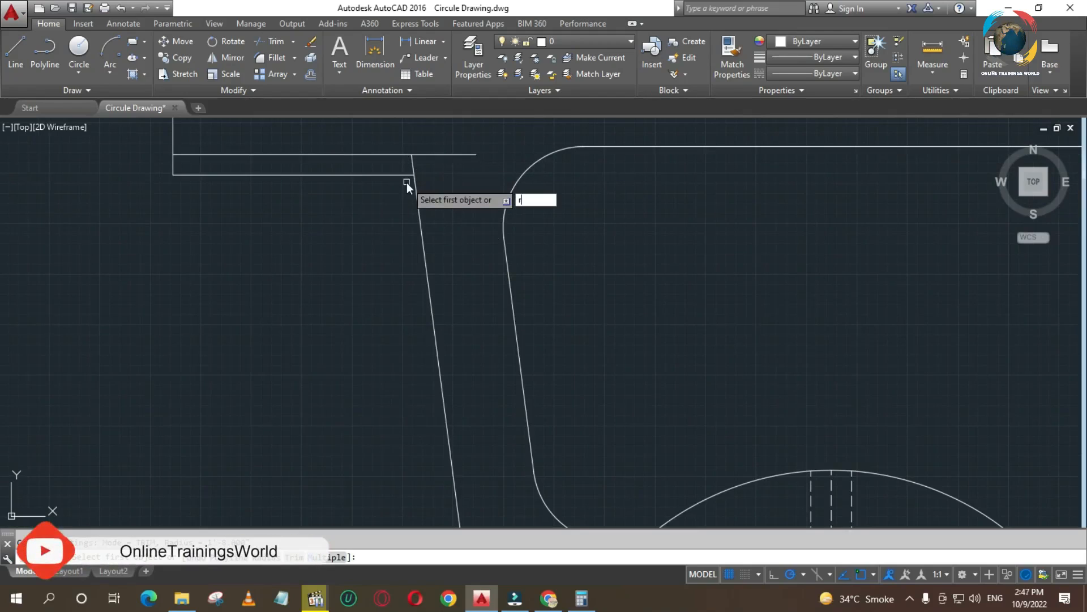
key(Return)
text(5)
key(Return)
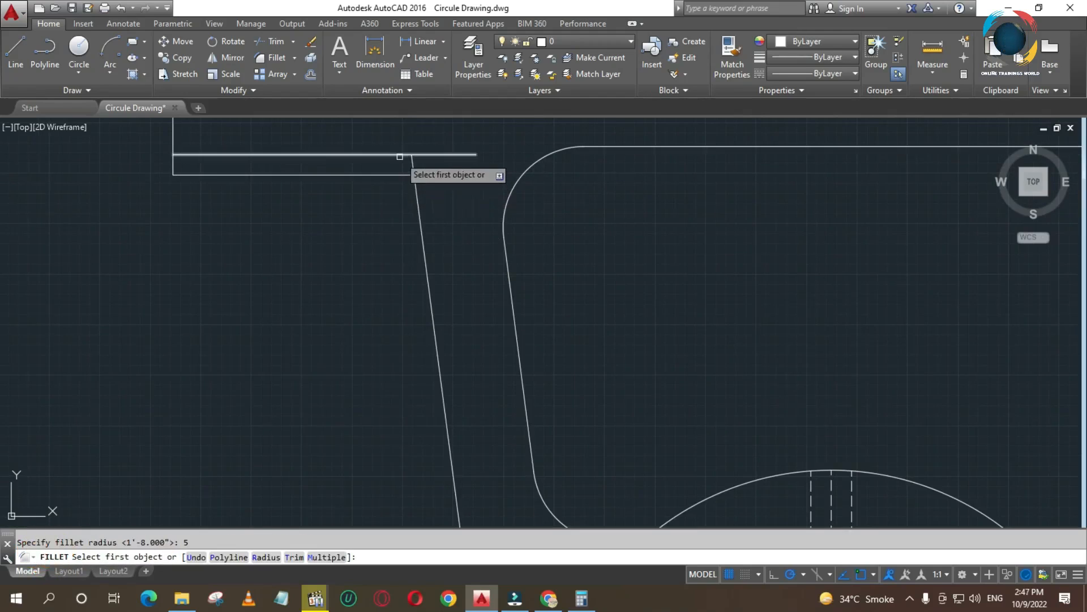
click(399, 155)
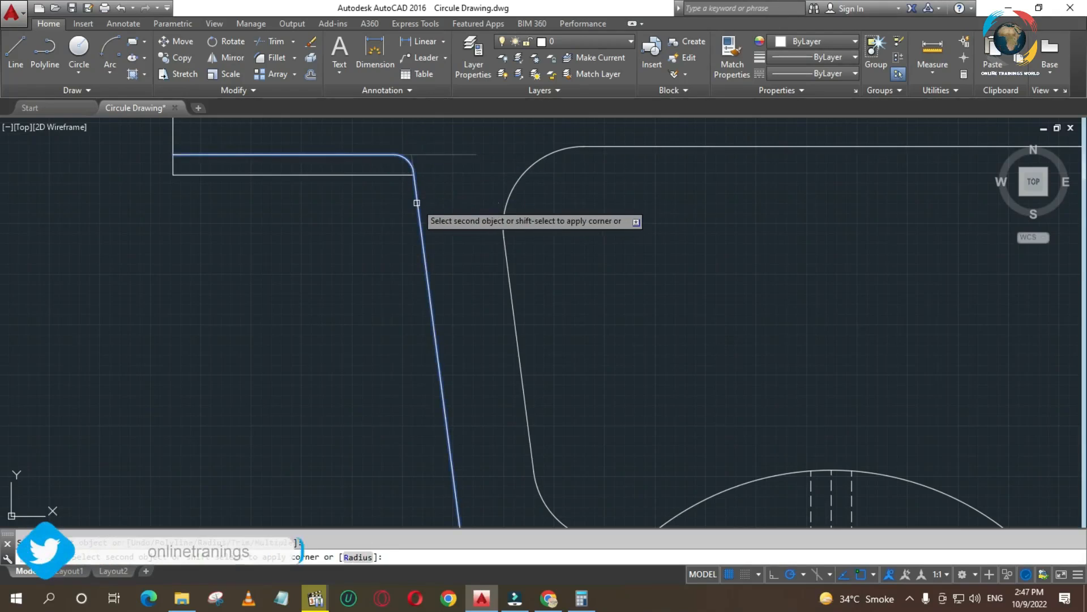
key(Escape)
Fillet the corner between the right flange's upper underside line and the right slanted side with radius 20.
scroll(618, 172, down, 3)
scroll(617, 173, down, 5)
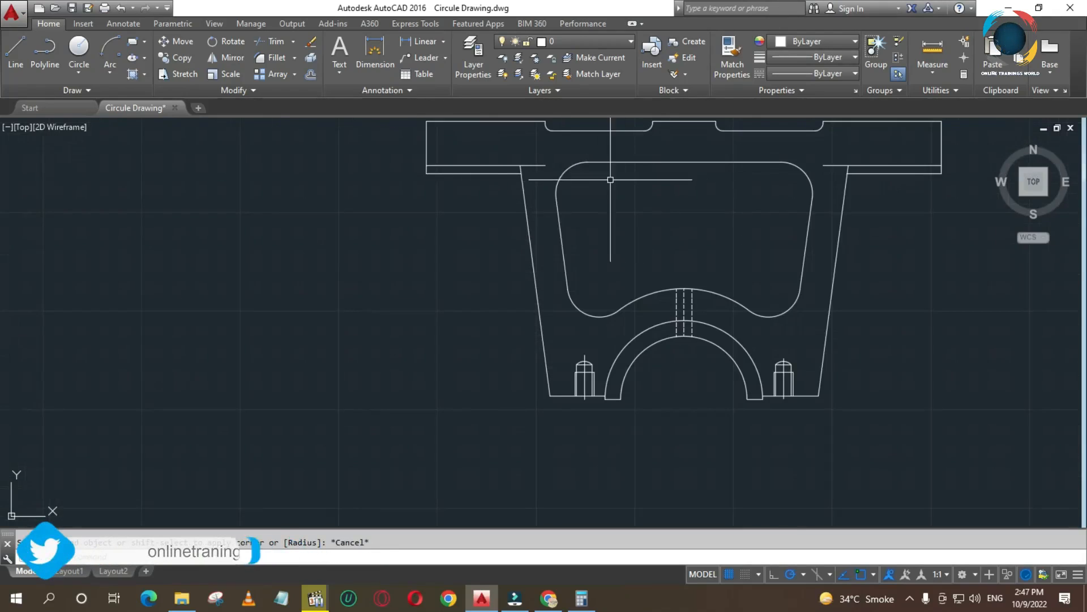
scroll(463, 191, up, 8)
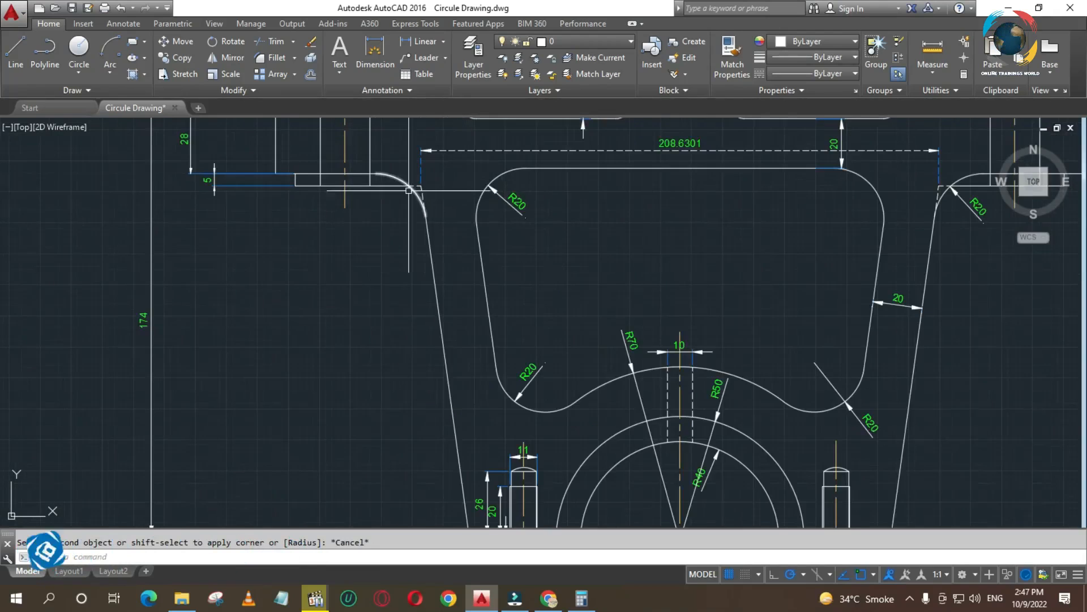
scroll(295, 213, down, 6)
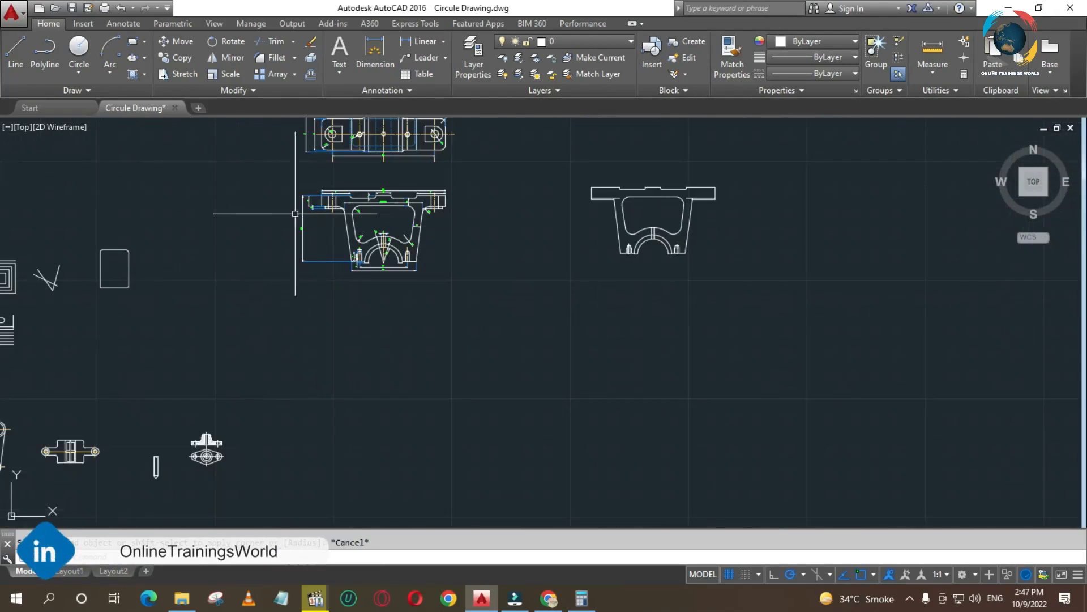
scroll(760, 196, up, 7)
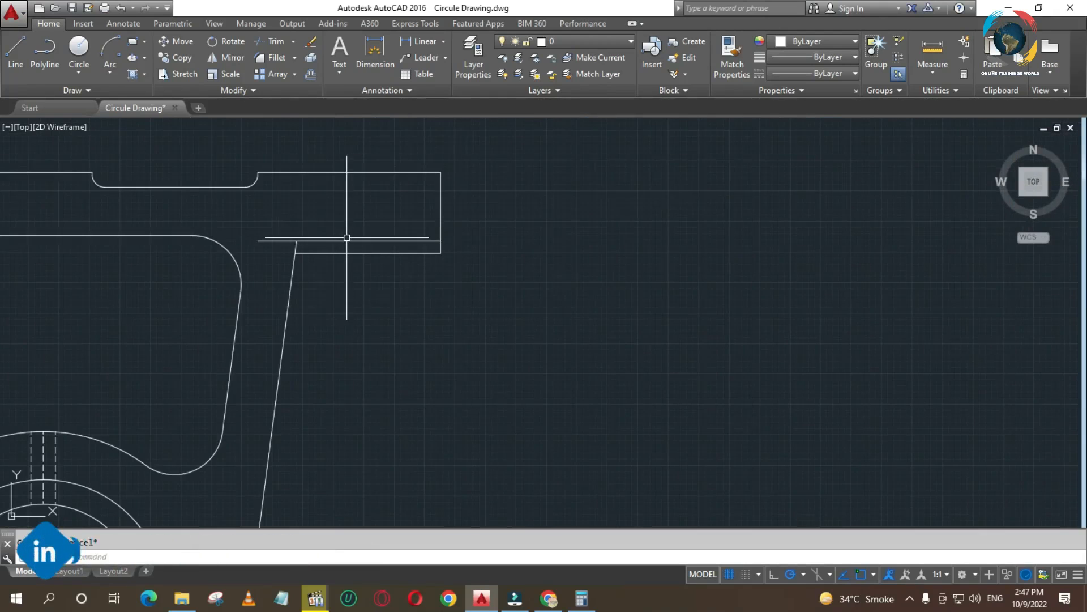
text(r)
key(Escape)
key(Return)
text(r)
key(Return)
text(20)
key(Return)
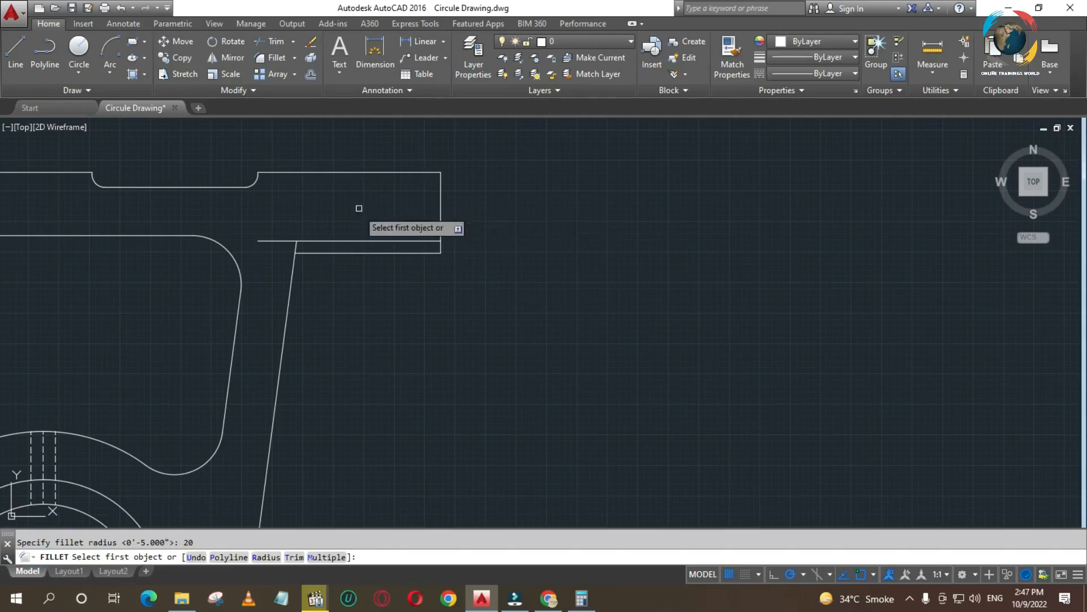
click(327, 243)
click(292, 271)
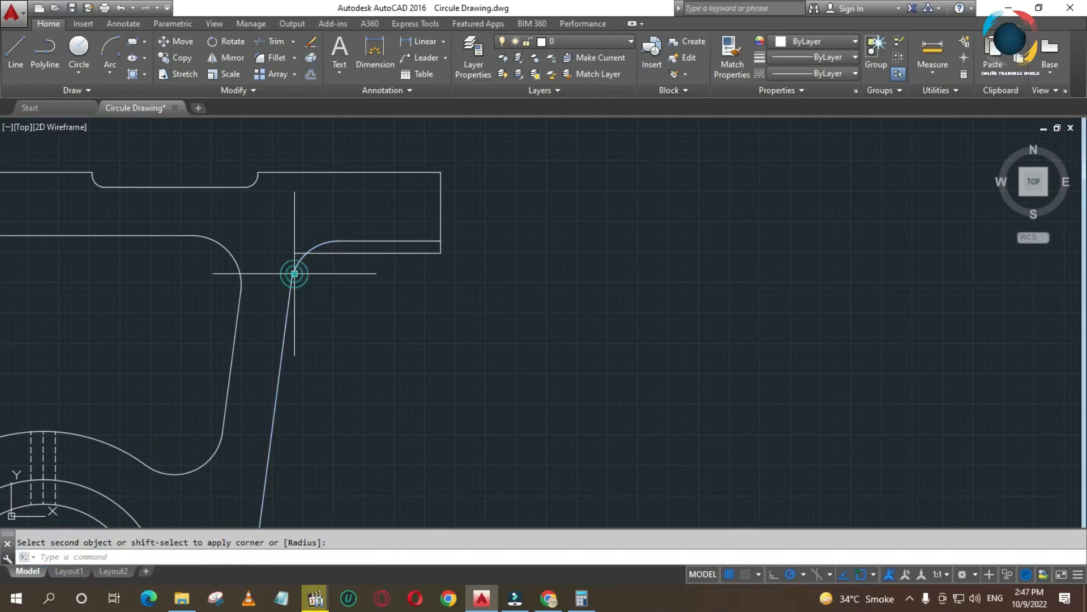
Fillet the corner between the left flange's upper underside line and the left slanted side with the same radius 20.
scroll(465, 256, down, 5)
scroll(317, 246, up, 6)
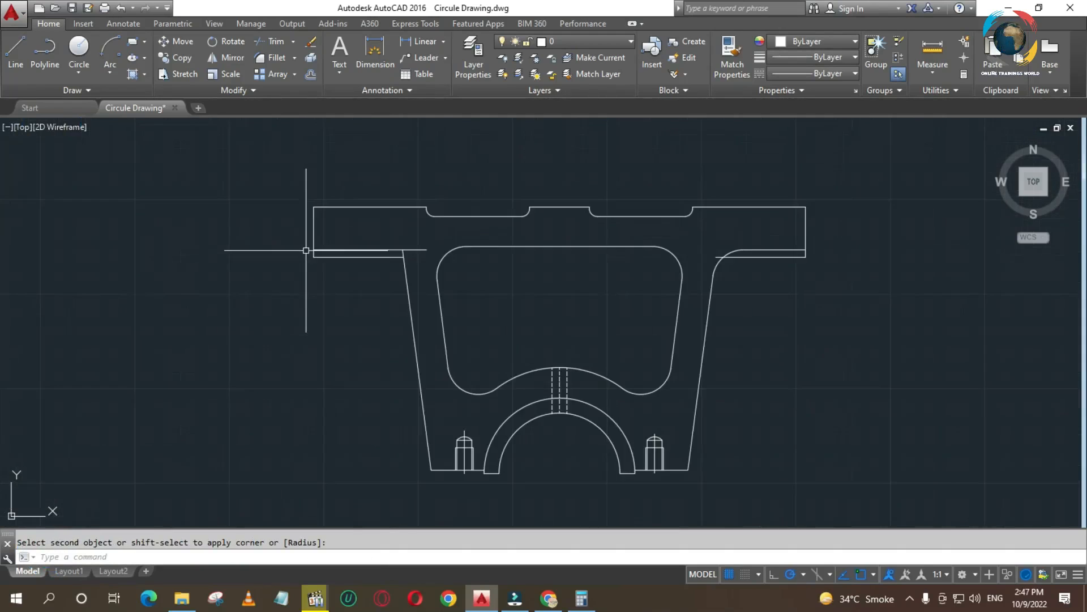
key(Return)
click(412, 258)
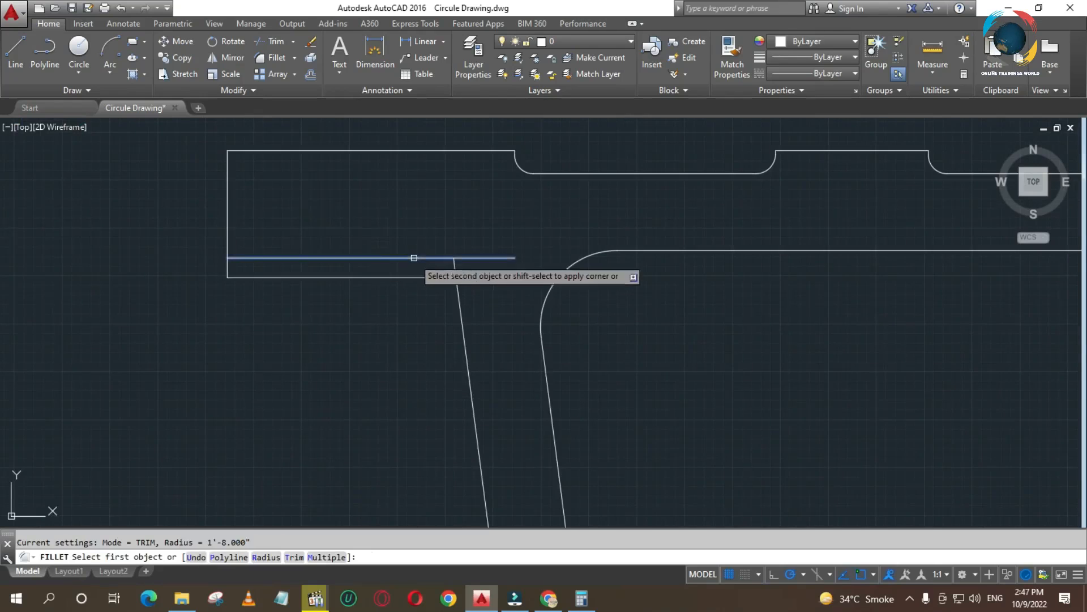
click(458, 302)
key(Return)
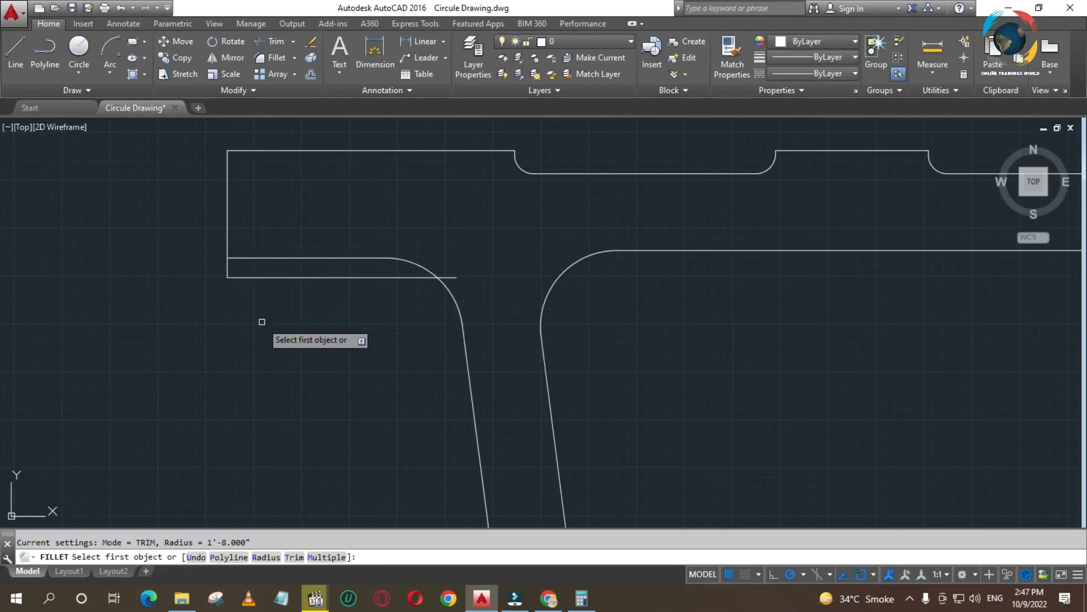
Examine the dimensioned reference's top and front views for the details of the flange ends.
scroll(252, 316, down, 2)
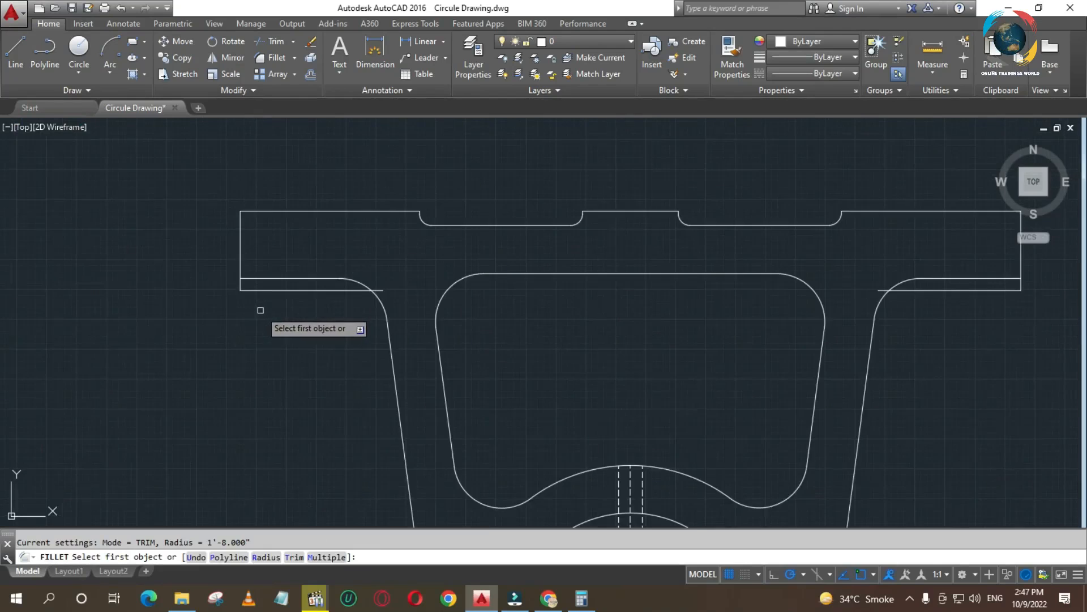
scroll(260, 310, down, 2)
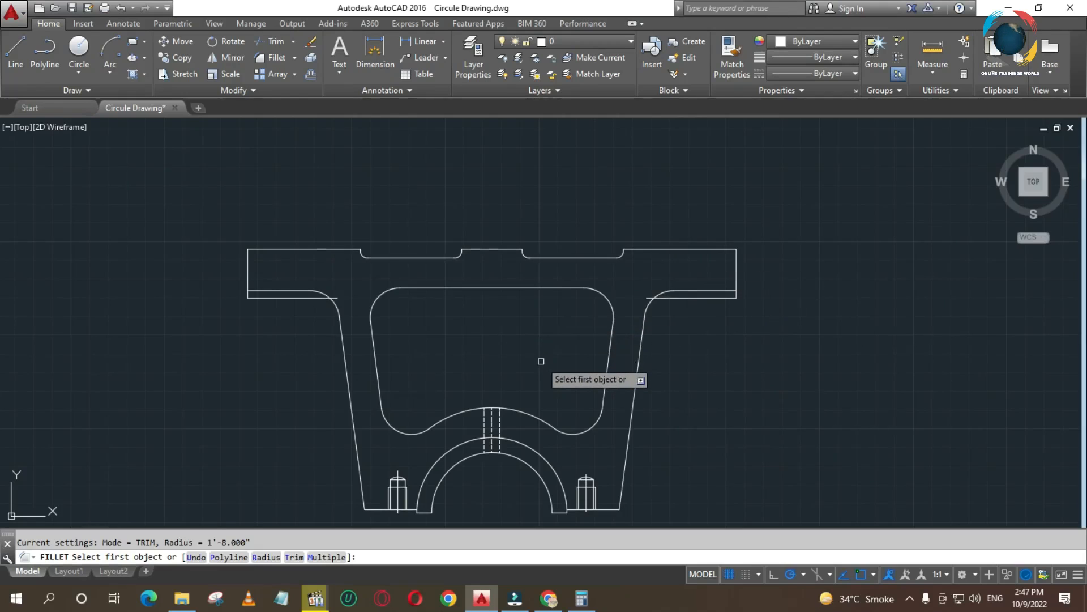
scroll(752, 335, down, 4)
scroll(259, 274, up, 3)
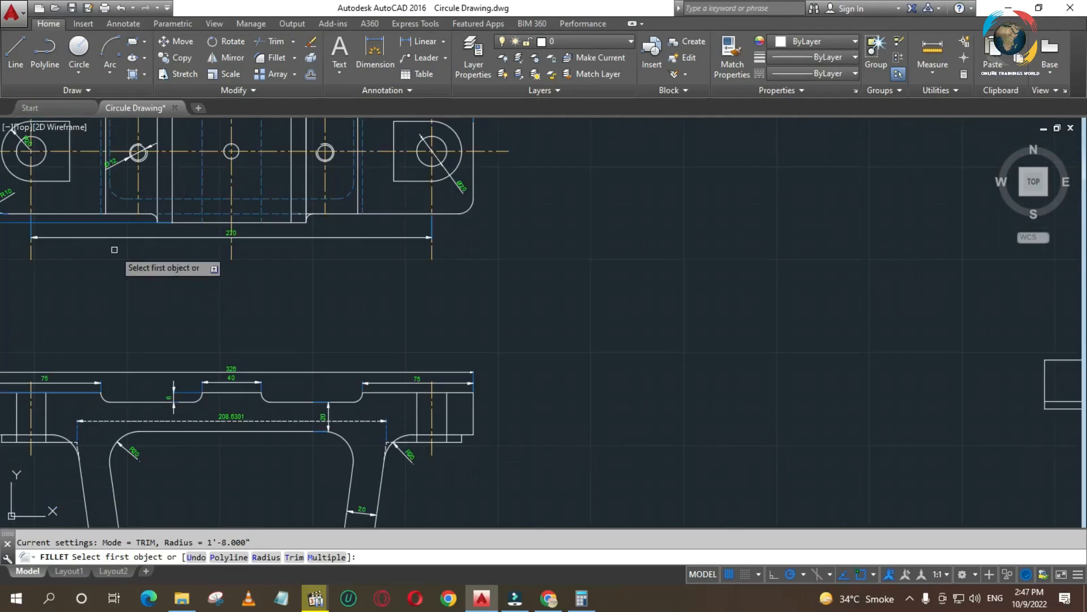
scroll(259, 264, down, 3)
scroll(59, 203, up, 4)
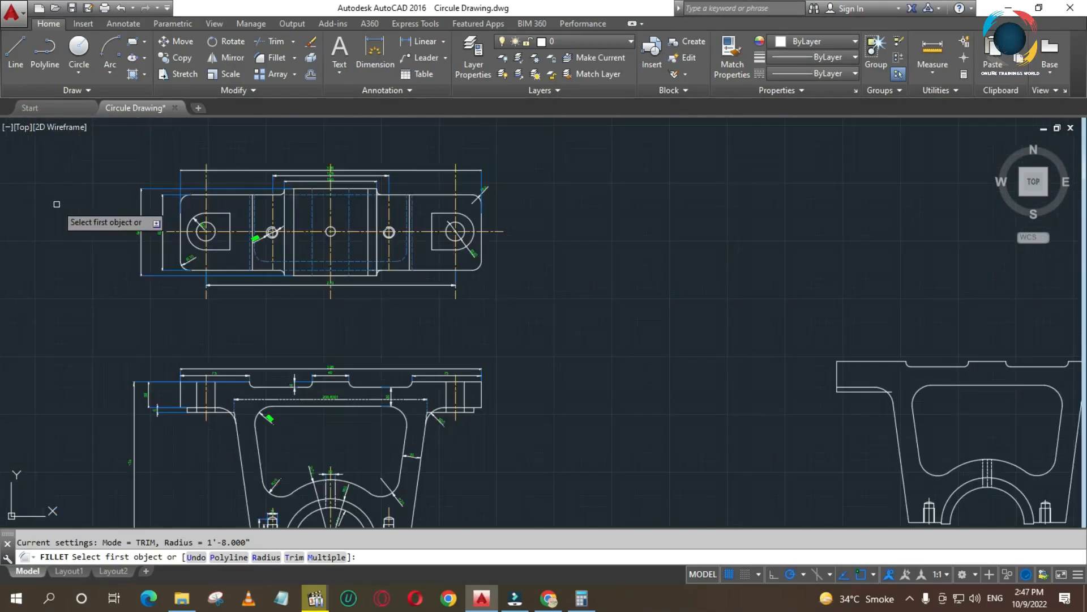